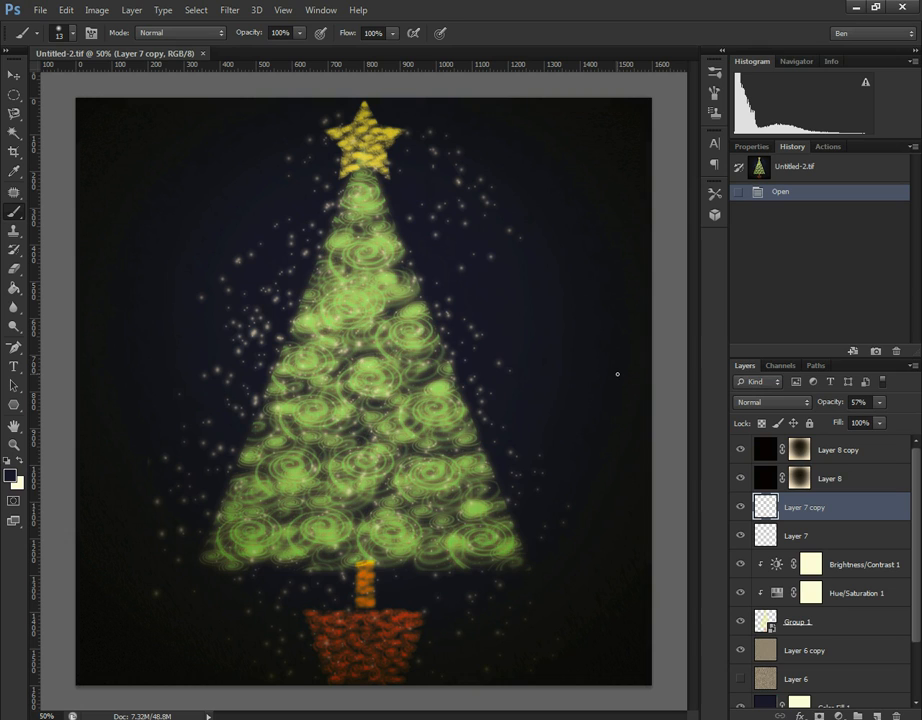
- Create a new 1600 × 1600 pixel RGB document at 72 pixels/inch with transparent background contents
click(40, 10)
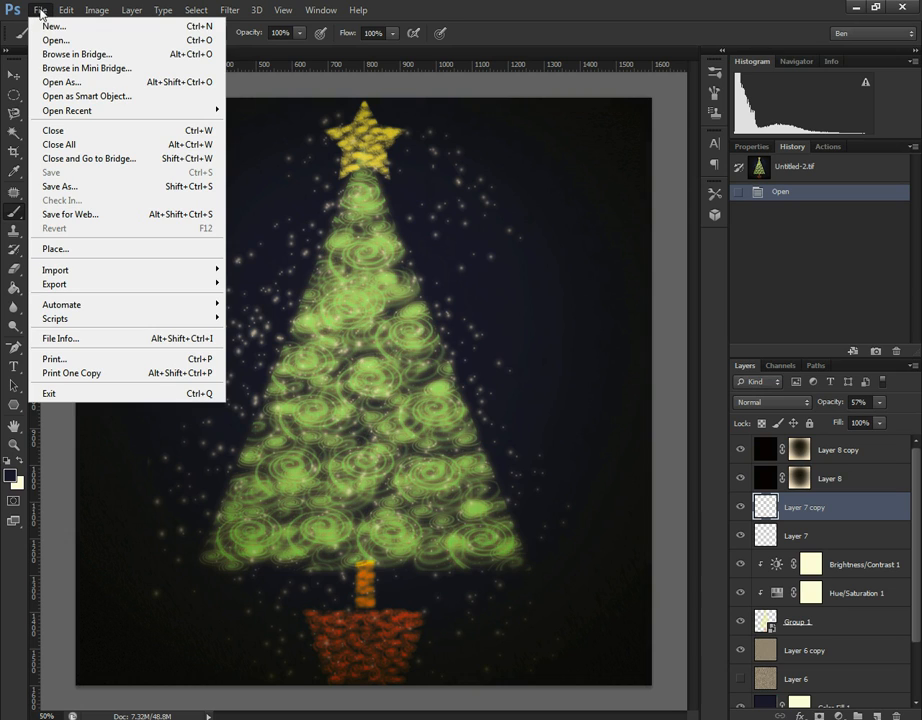
click(49, 26)
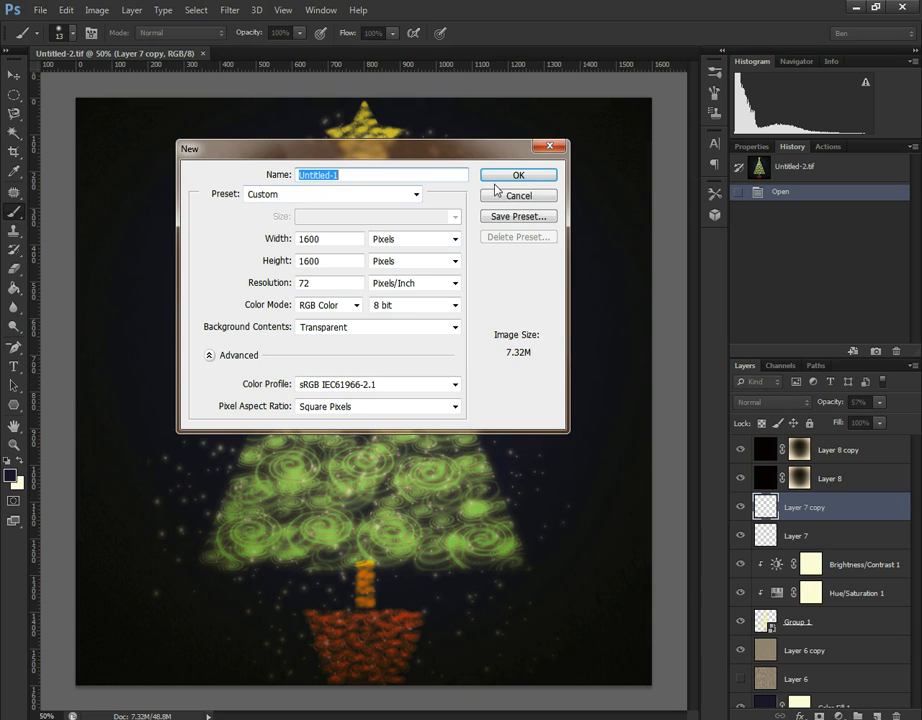
click(518, 176)
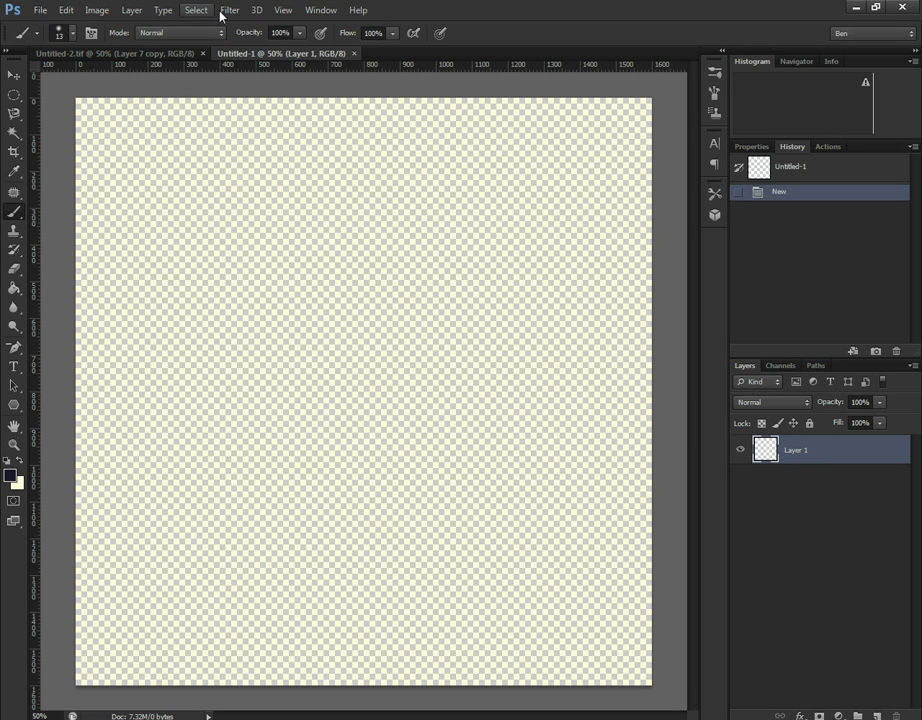
- Add a solid color fill layer named Background in dark blue #060b29 and lock it completely
click(133, 12)
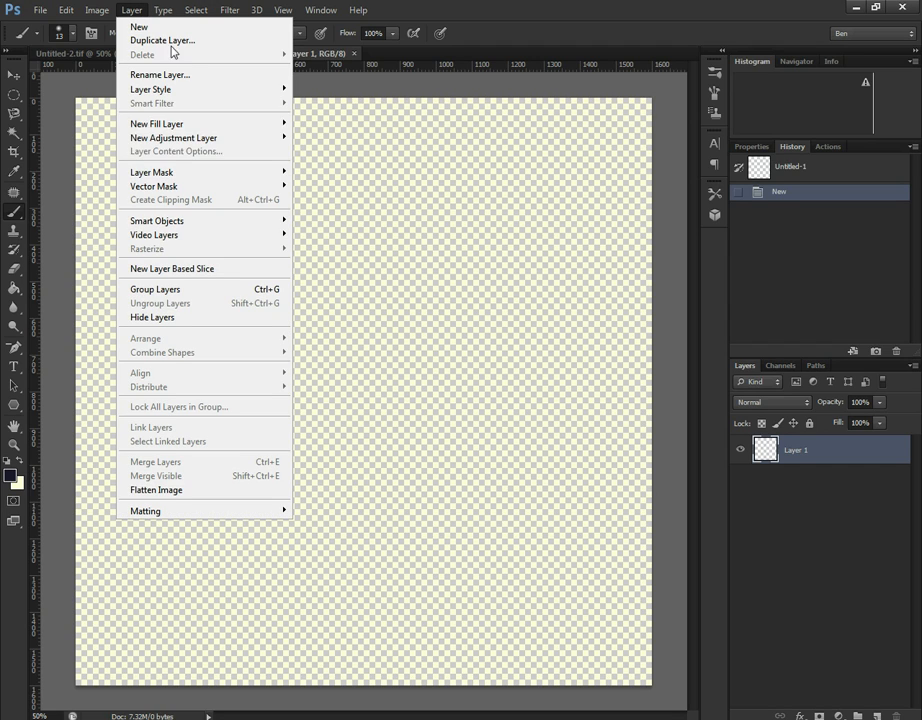
mouse_move(247, 123)
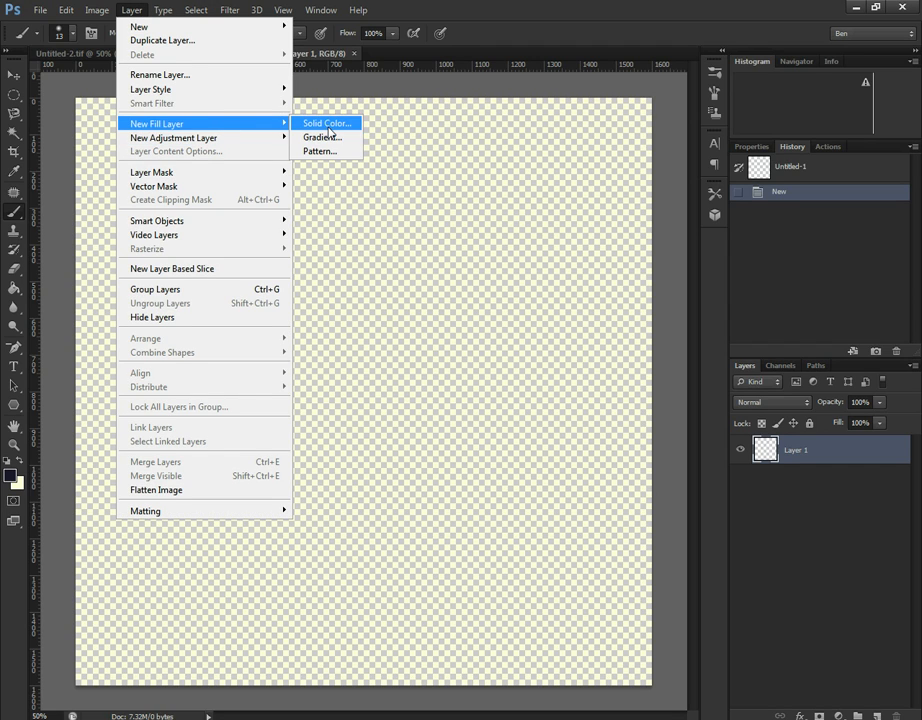
click(329, 131)
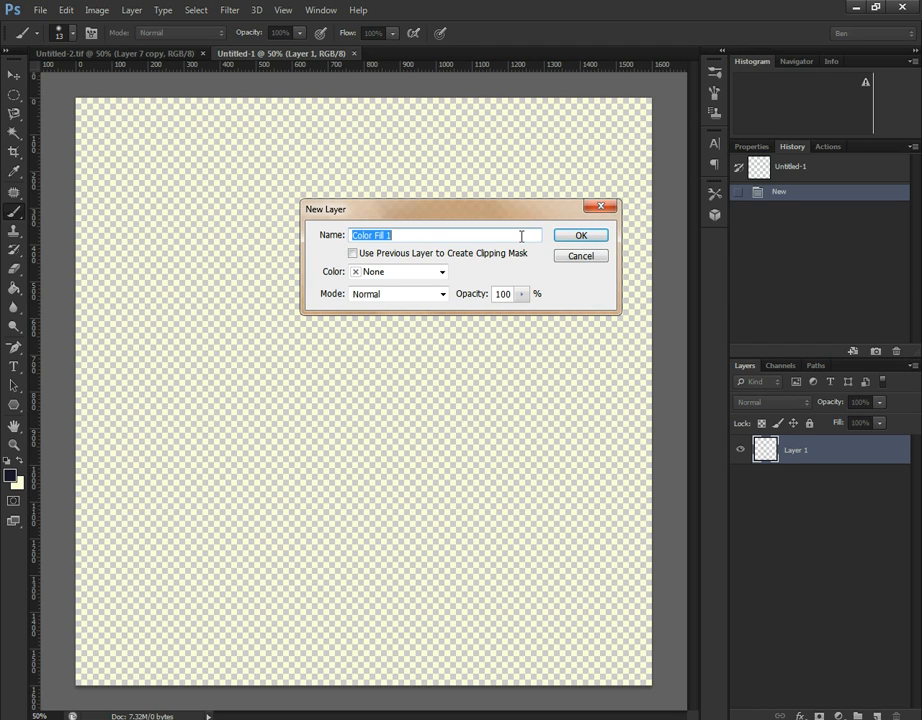
text(Background)
click(581, 238)
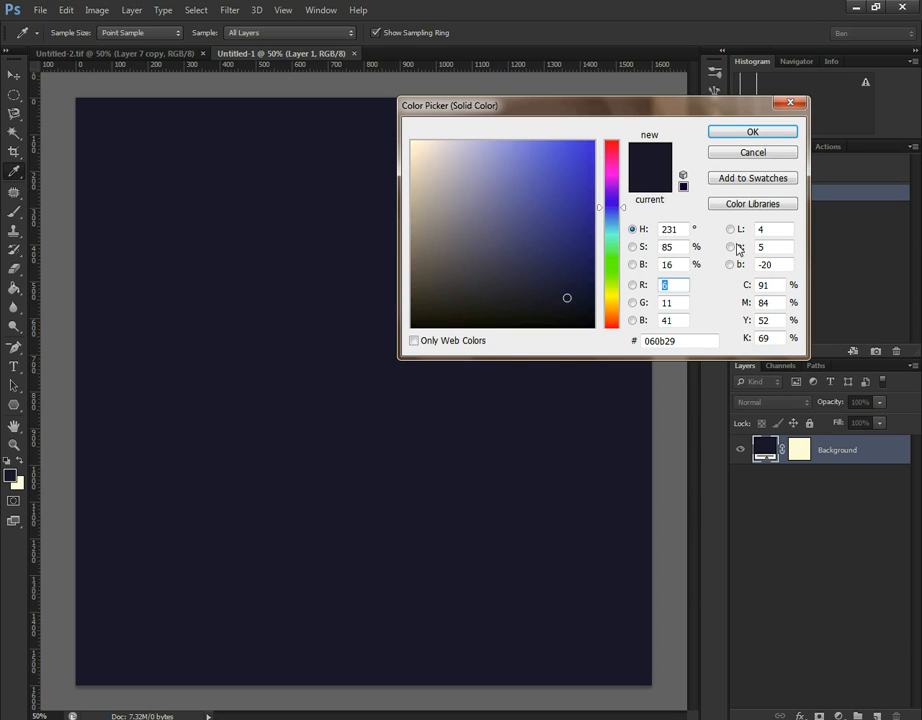
click(665, 341)
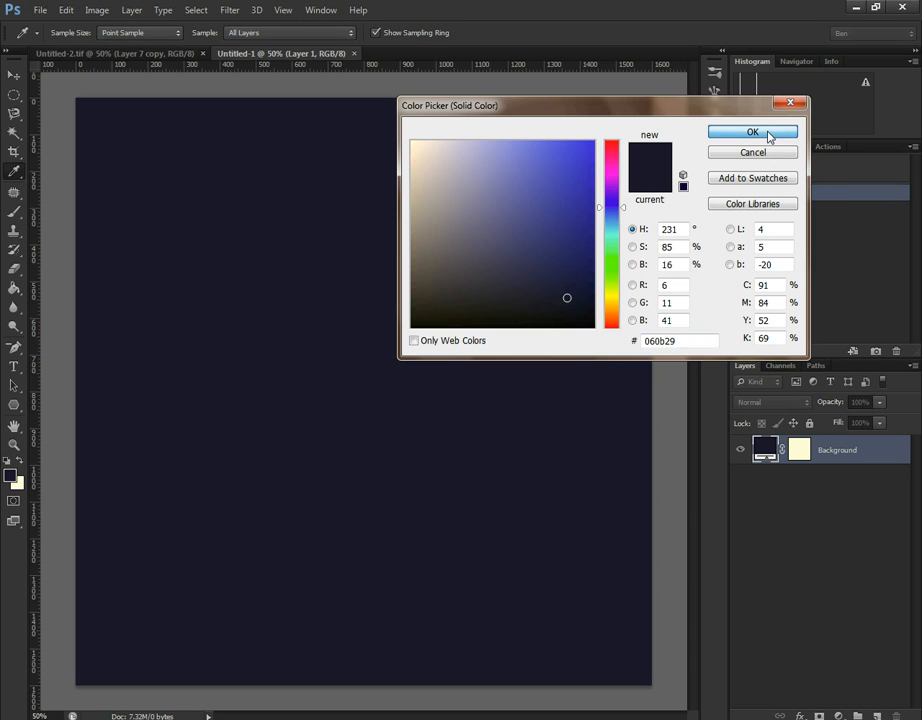
click(720, 135)
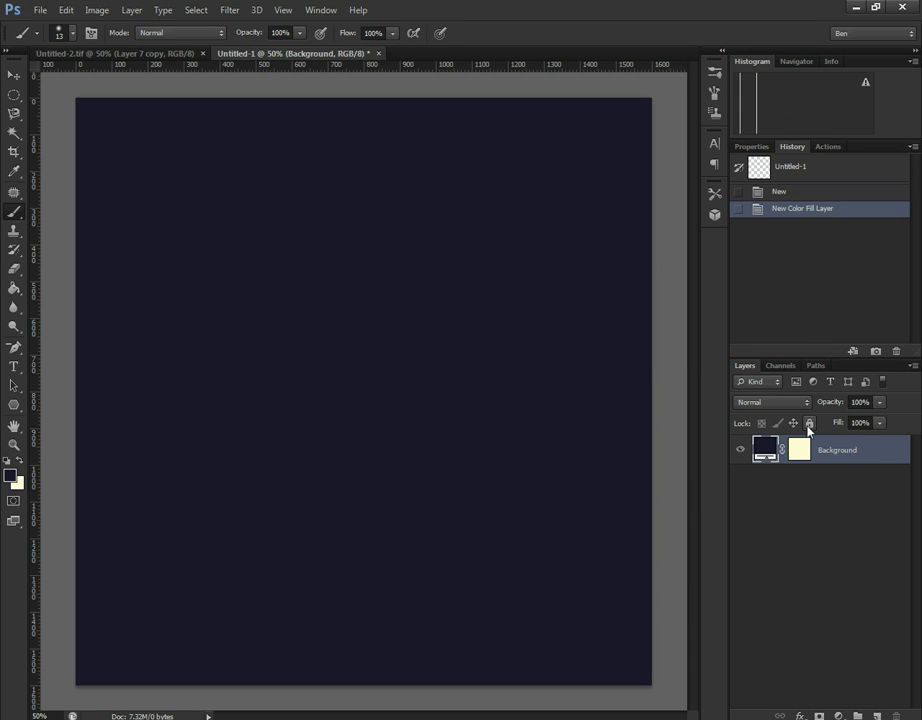
click(809, 423)
- Create a new layer above Background, add a layer mask and a vector mask, and delete the layer mask without applying it
click(876, 715)
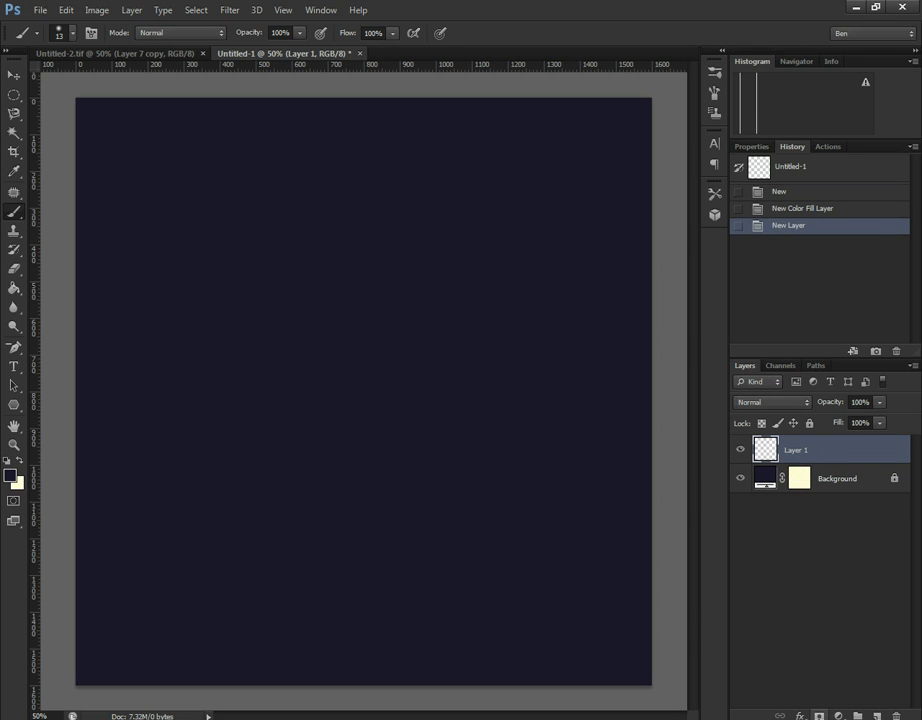
click(819, 716)
click(819, 716)
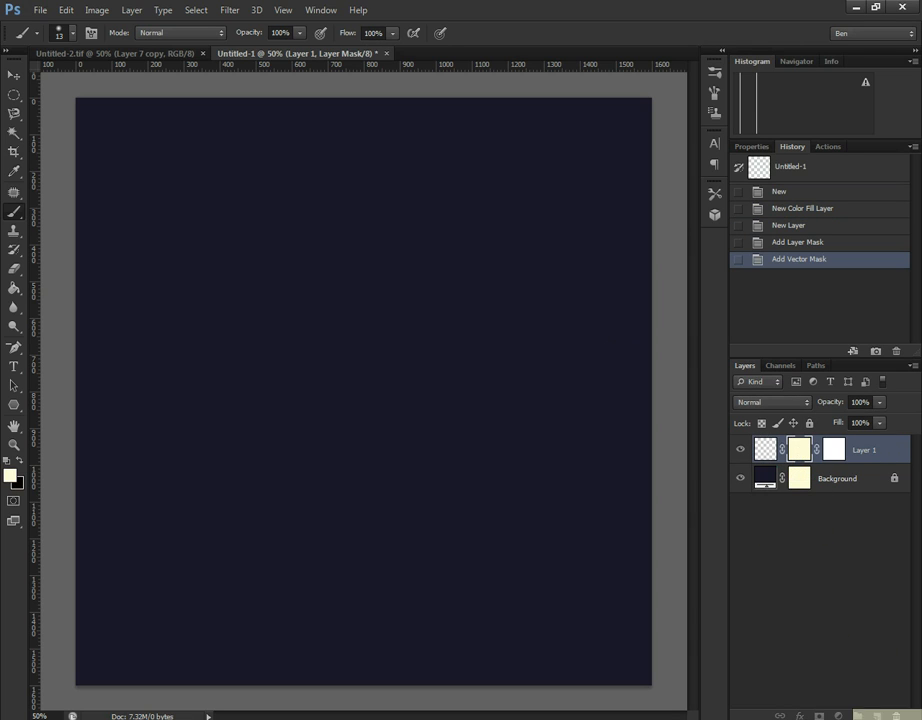
drag(799, 449, 896, 716)
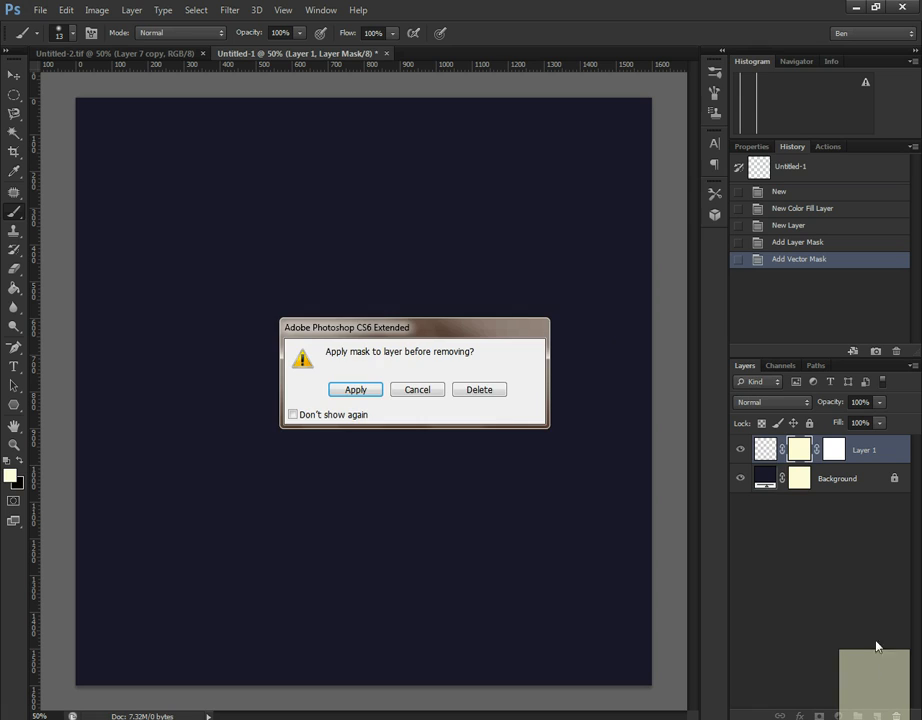
click(478, 389)
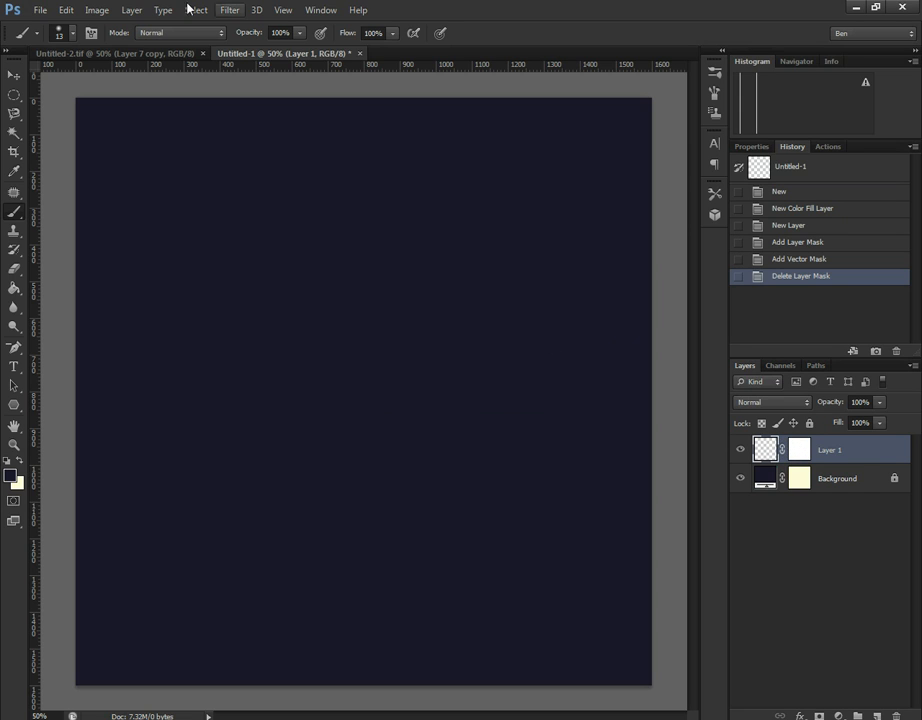
click(140, 12)
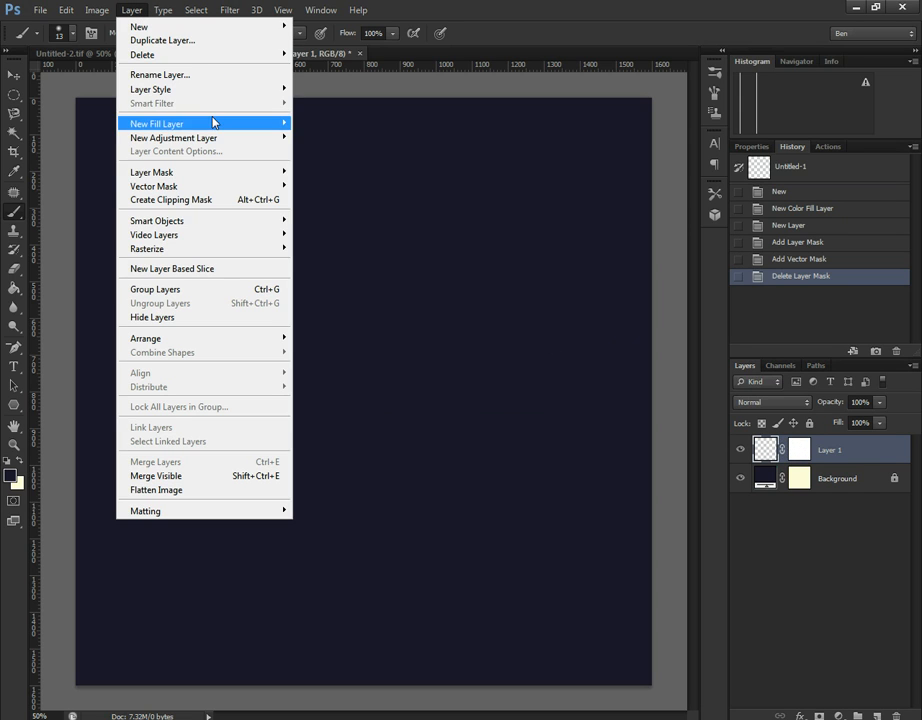
- Draw a five-sided polygon path in Layer 1's vector mask and move it toward the horizontal middle of the canvas
click(798, 451)
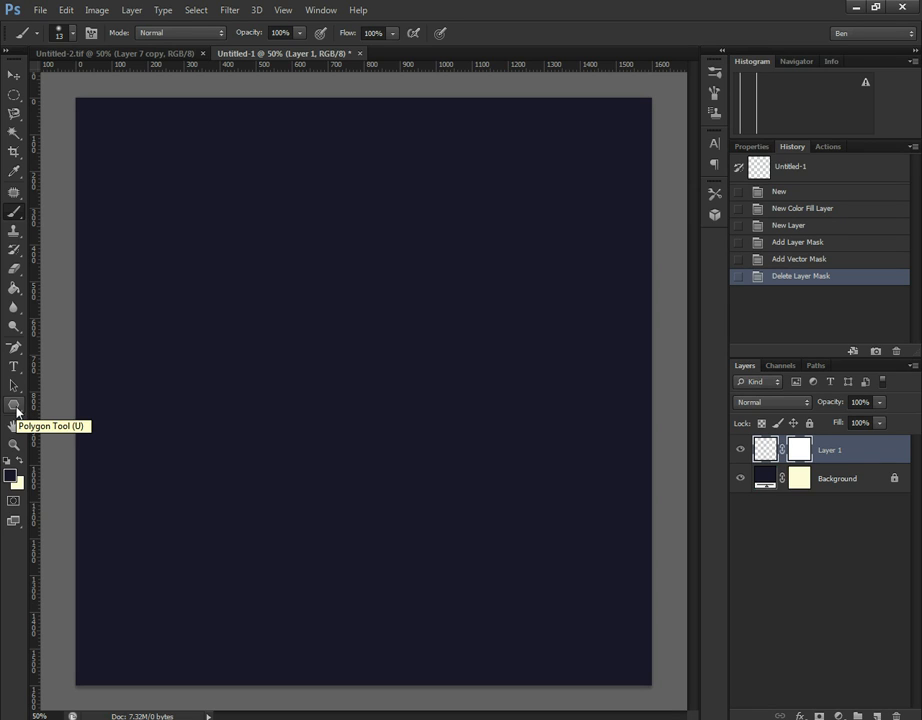
click(14, 405)
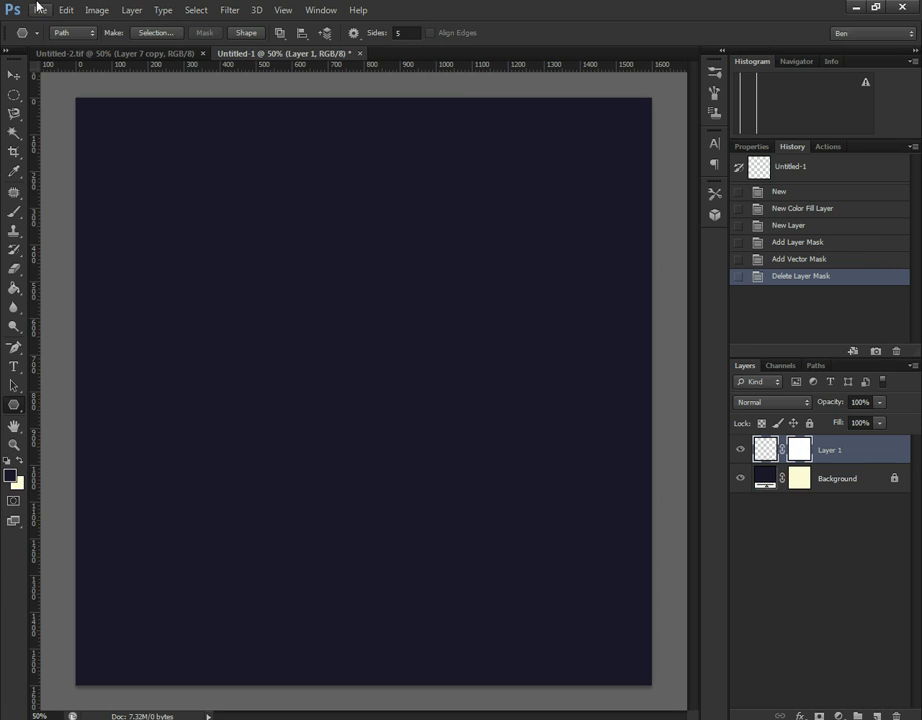
click(67, 36)
click(64, 33)
drag(235, 434, 328, 564)
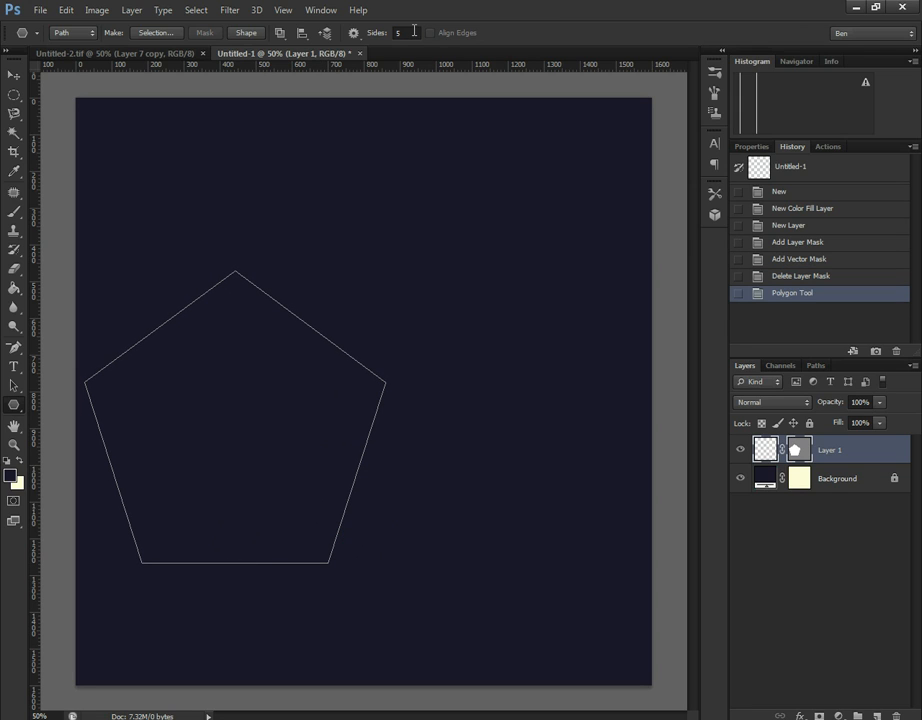
click(13, 75)
drag(229, 290, 335, 308)
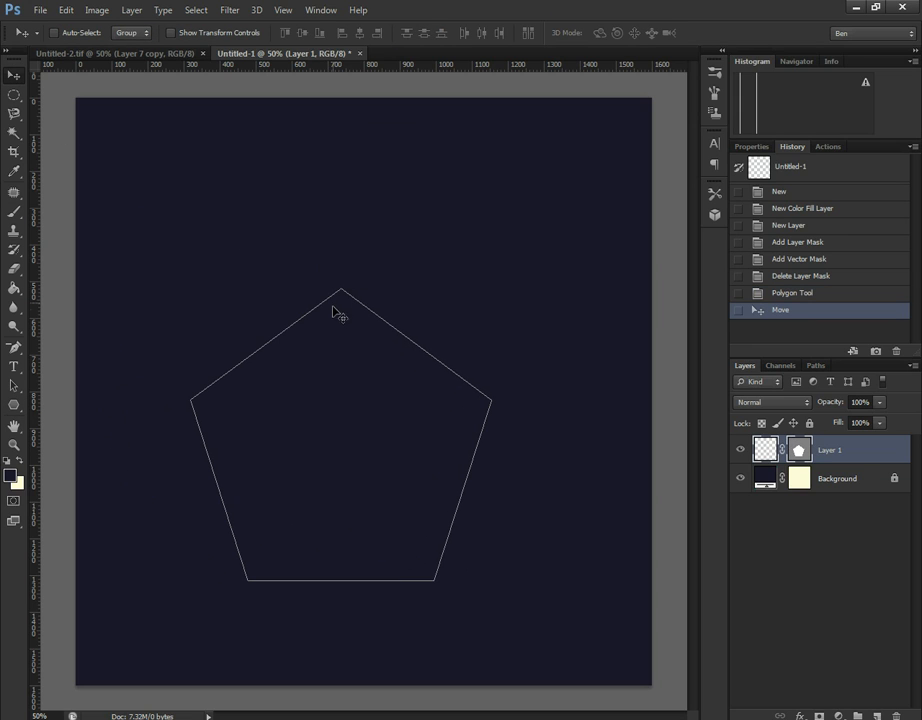
- Delete the pentagon's top anchor point with the Delete Anchor Point tool to leave a flat-topped pot shape
drag(13, 347, 105, 391)
click(46, 346)
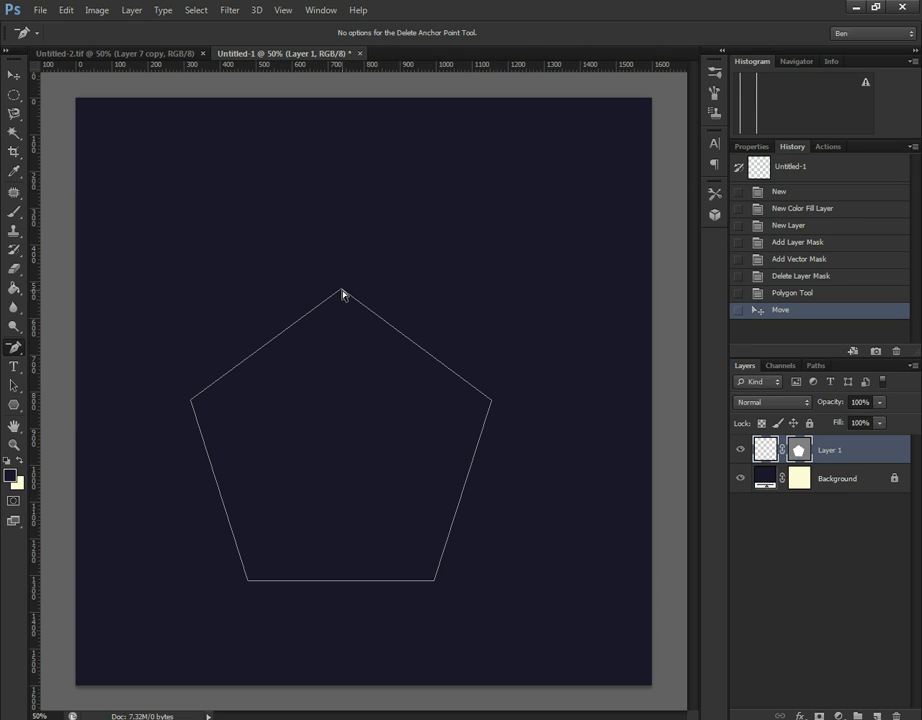
click(346, 295)
click(341, 291)
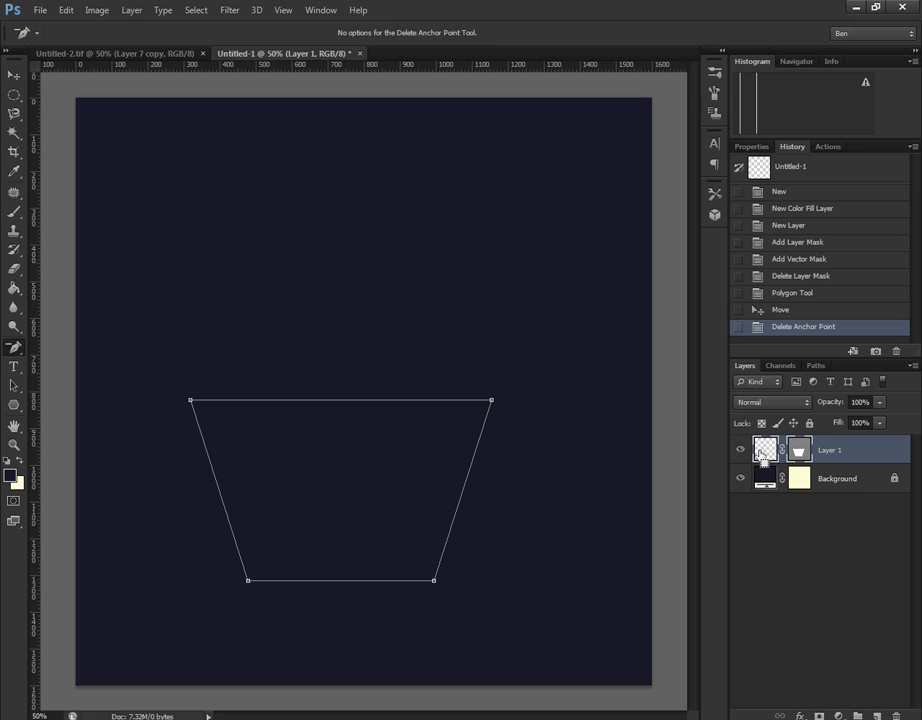
- Scale the pot-shaped path to about 43% and place it near the canvas's lower middle, at about X 737 px, Y 1381 px
key(ctrl+t)
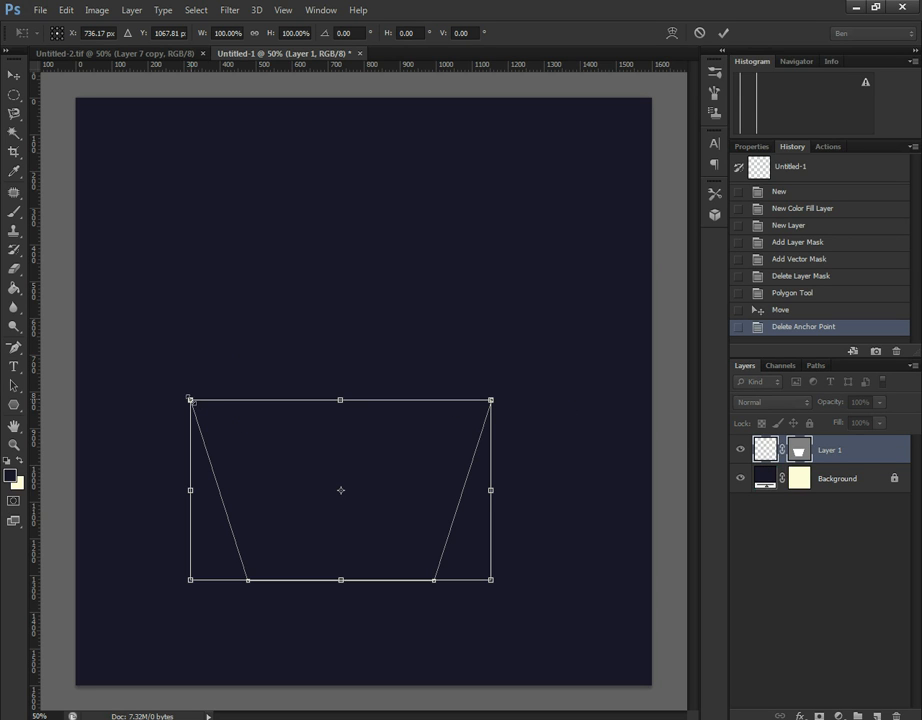
drag(190, 399, 344, 494)
drag(405, 521, 302, 587)
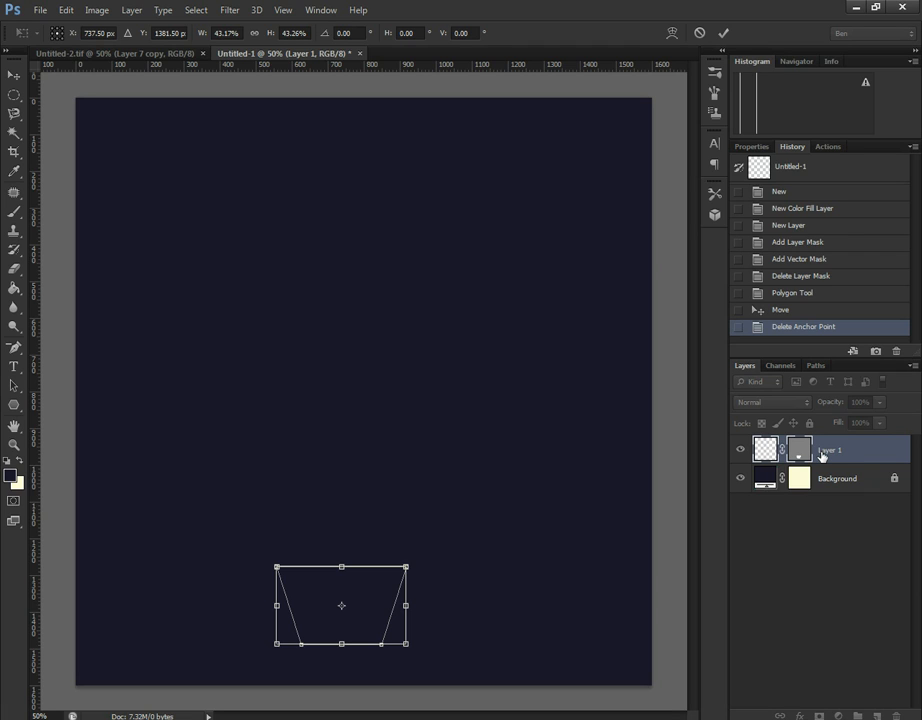
key(Return)
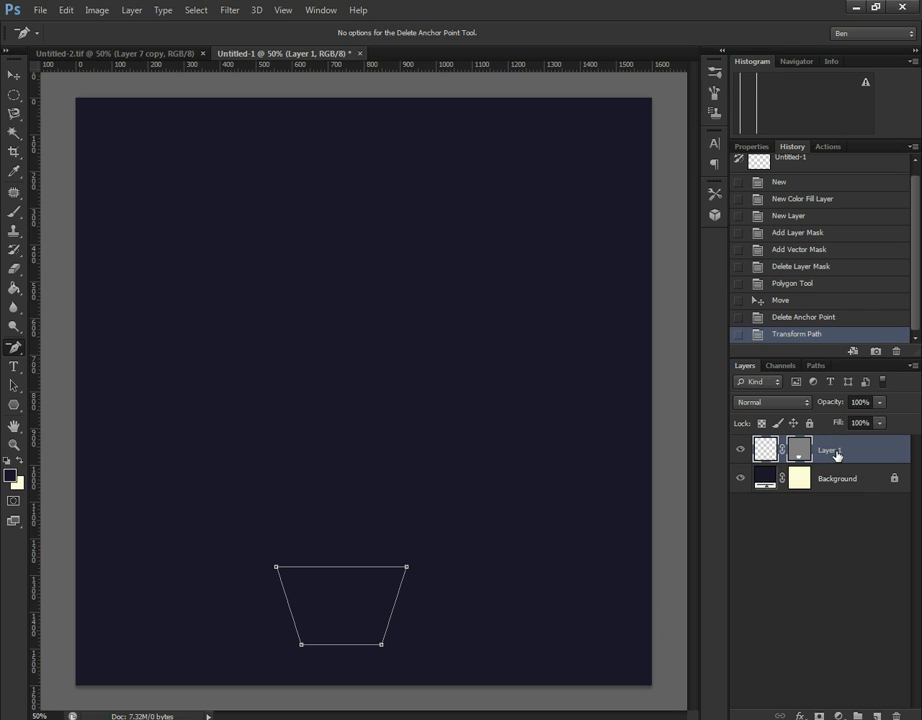
- Rename the pot shape's layer from its default name to Base
double_click(830, 451)
text(Base)
click(893, 460)
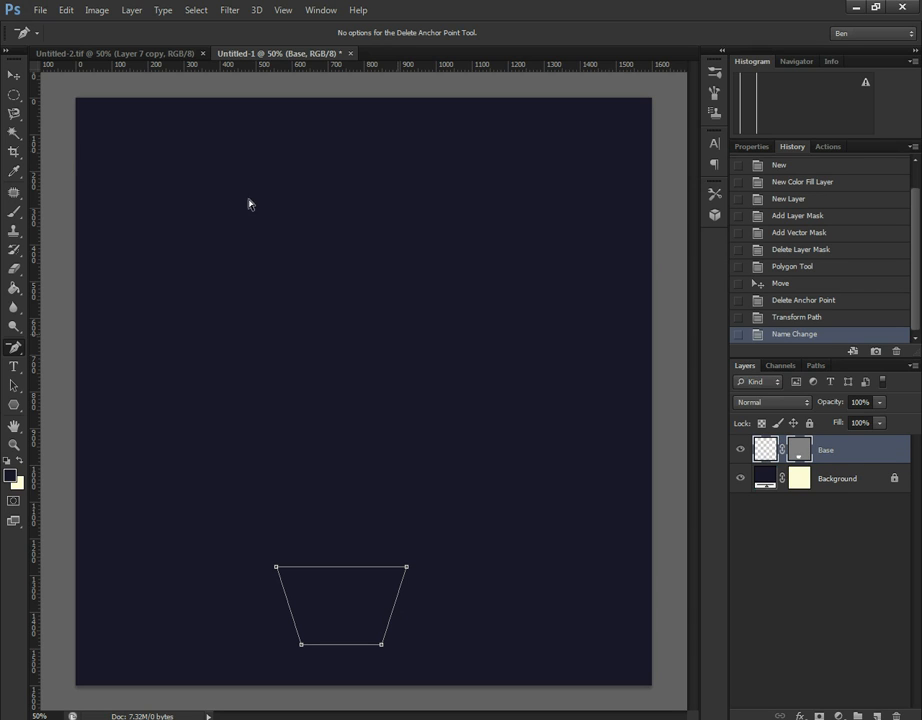
- Choose a hard round brush at 100% hardness and set the foreground color to bright red #f4091f
key(b)
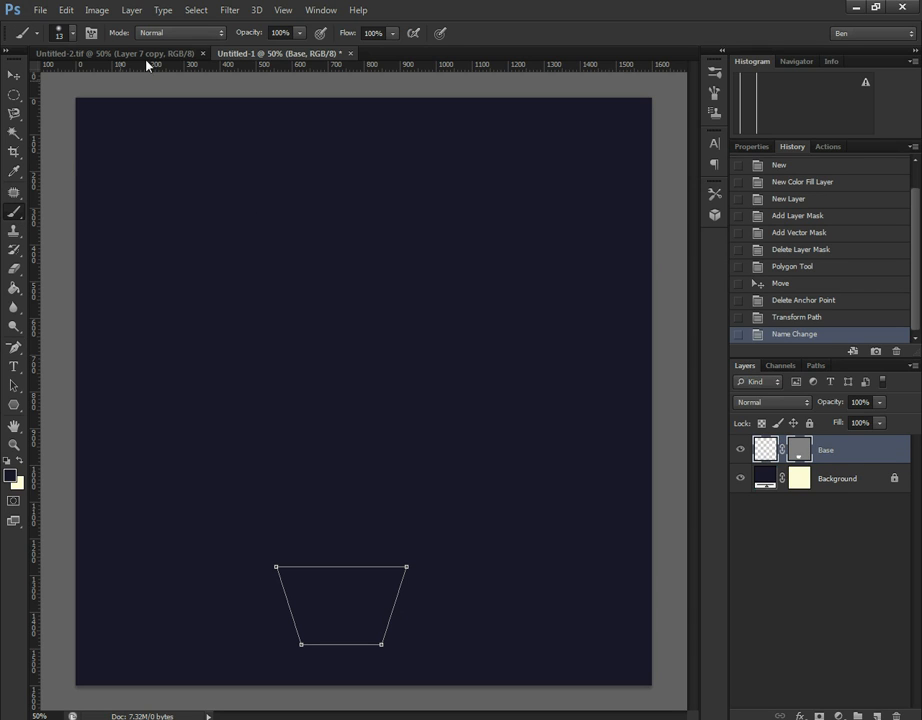
click(73, 35)
click(98, 150)
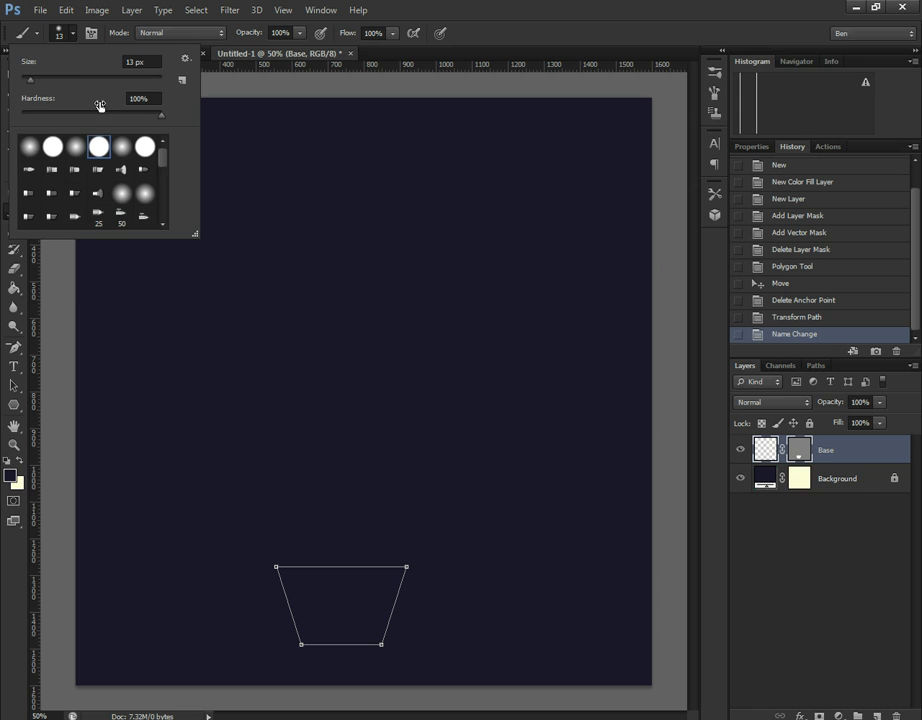
click(74, 36)
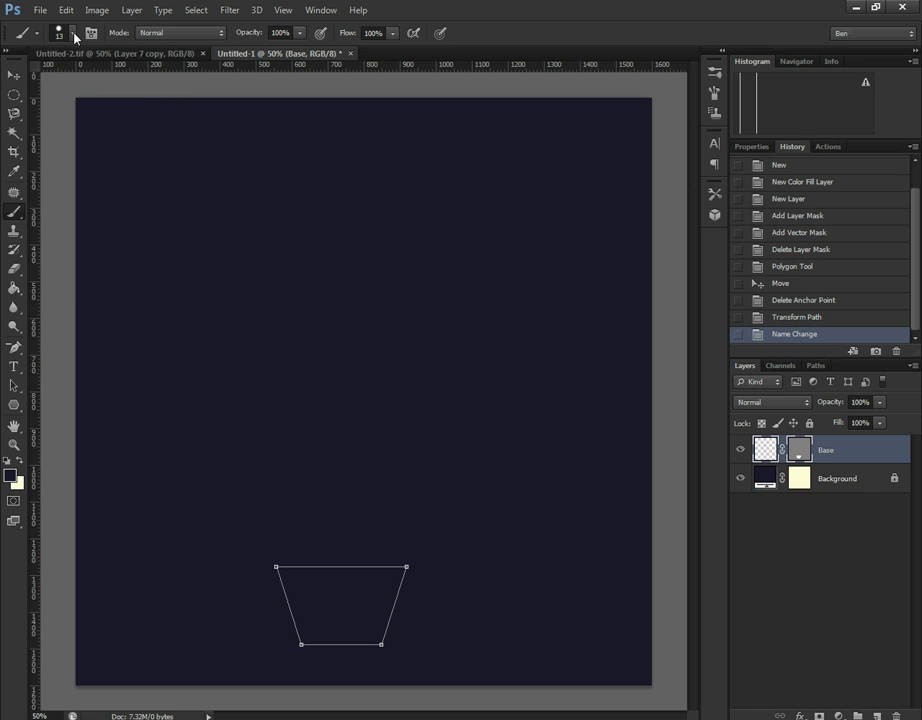
click(12, 477)
click(620, 148)
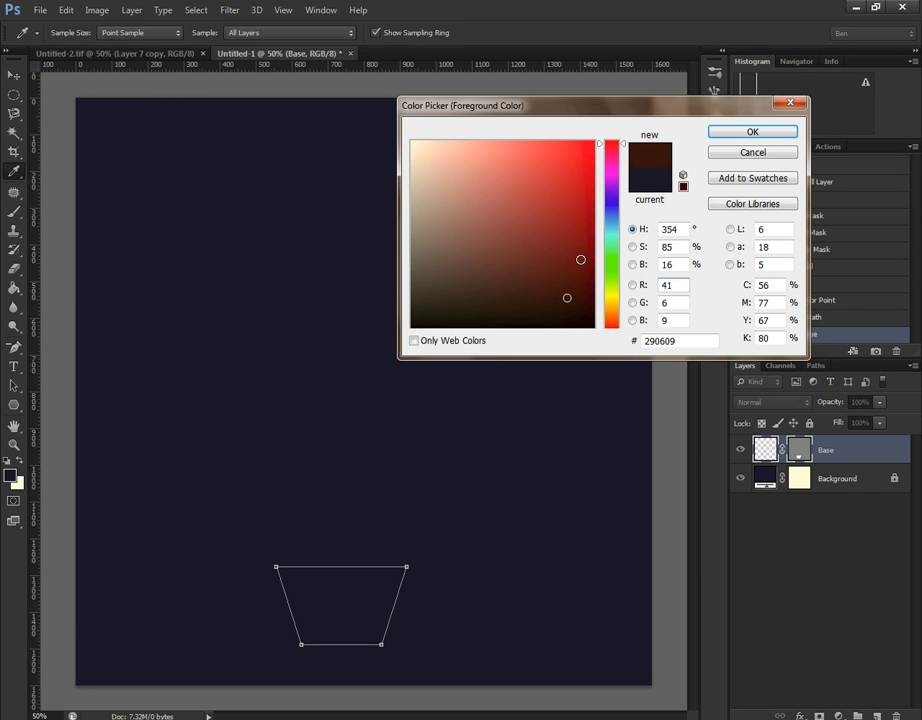
drag(580, 260, 588, 148)
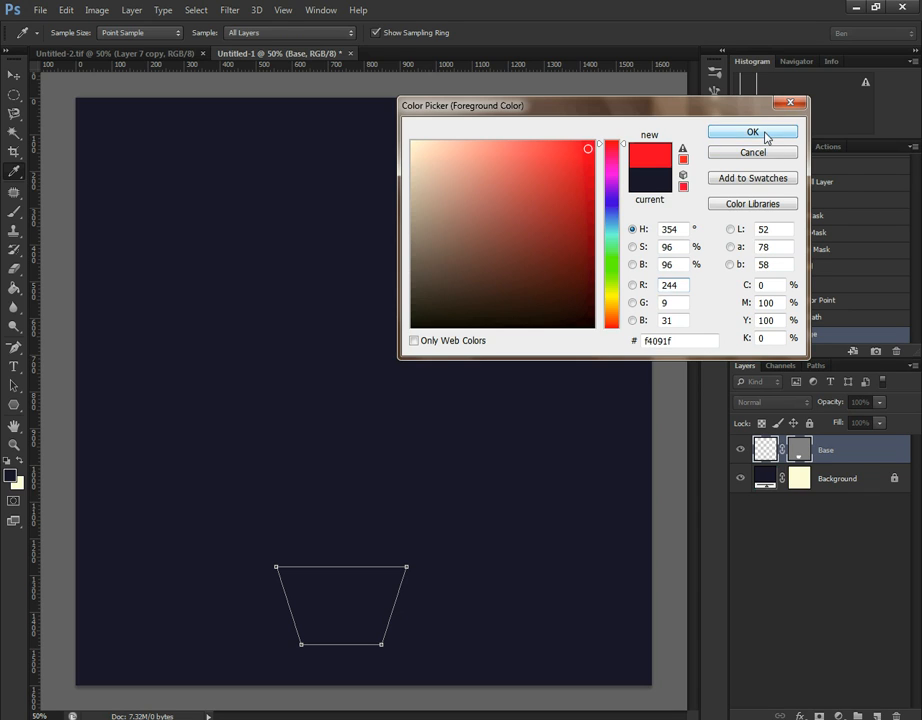
click(753, 132)
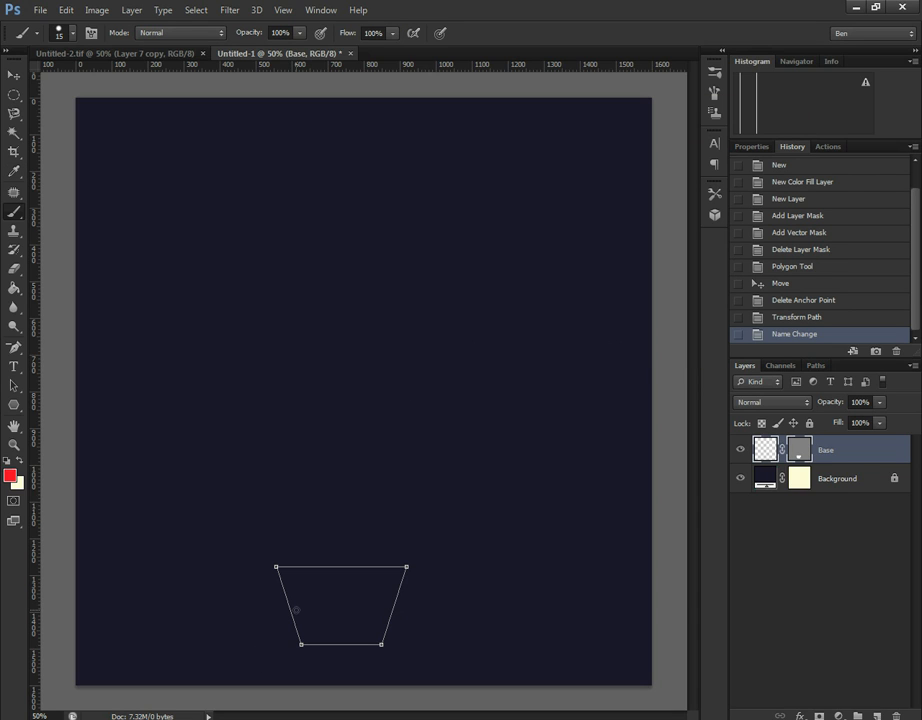
- Enlarge the brush to 90 px and paint the whole pot shape on the Base layer red
key(bracketright)
key(bracketright)
key(bracketright)
key(bracketright)
key(bracketright)
key(bracketright)
key(bracketright)
key(bracketright)
key(bracketright)
key(bracketright)
key(bracketright)
mouse_move(348, 589)
mouse_down()
mouse_move(377, 567)
mouse_move(276, 567)
mouse_move(343, 559)
mouse_move(275, 574)
mouse_move(390, 614)
mouse_move(380, 560)
mouse_move(361, 620)
mouse_move(396, 600)
mouse_move(388, 582)
mouse_move(371, 618)
mouse_move(286, 646)
mouse_move(308, 661)
mouse_move(440, 607)
mouse_up()
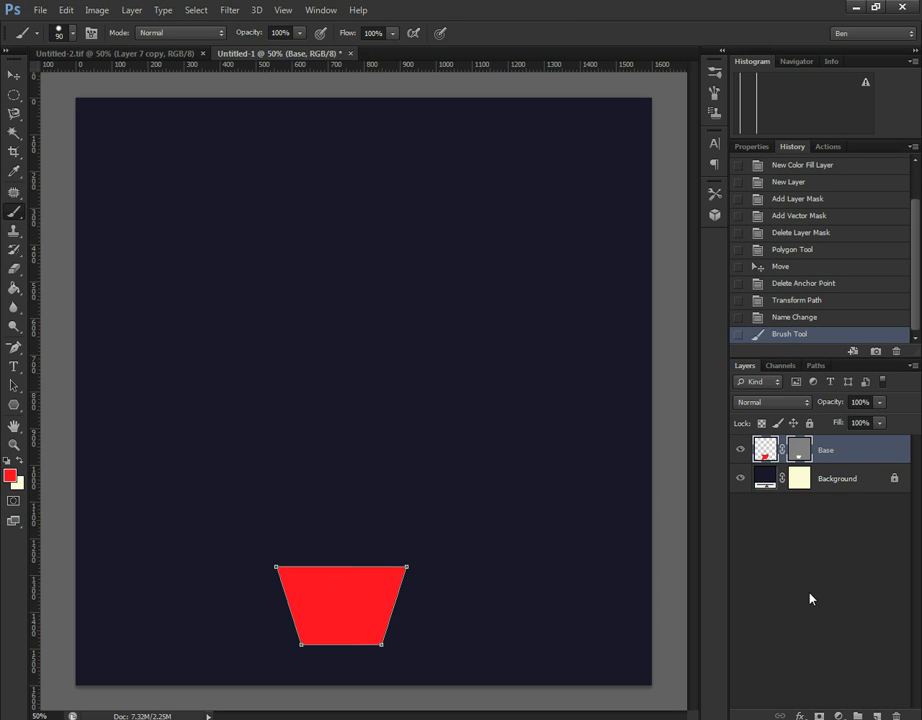
- Target the Base layer's pixels instead of its mask and brush red strokes across the canvas above the pot to test the vector mask
click(836, 481)
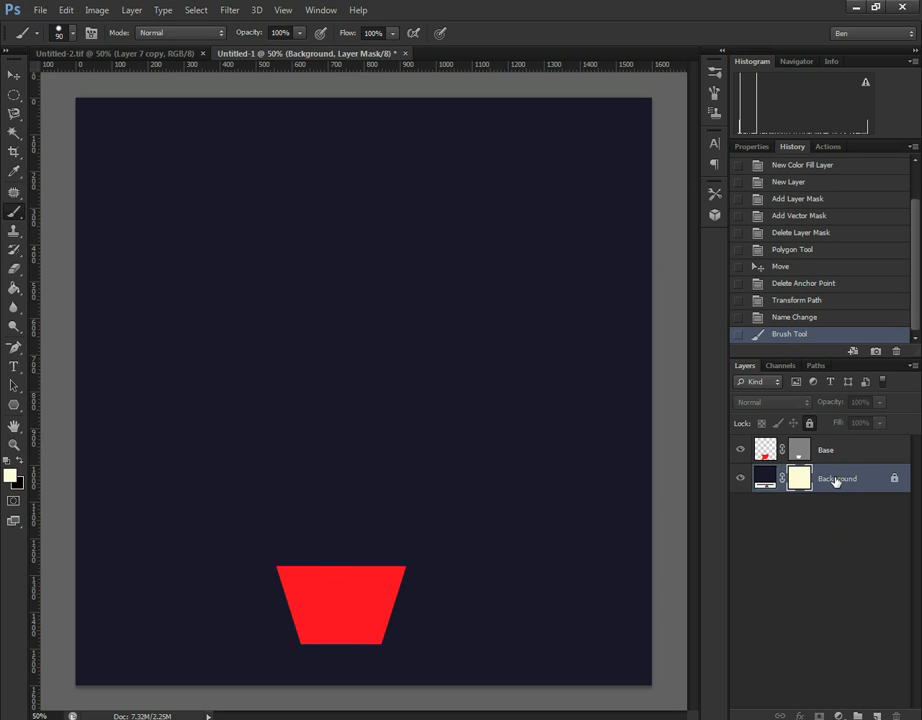
click(764, 463)
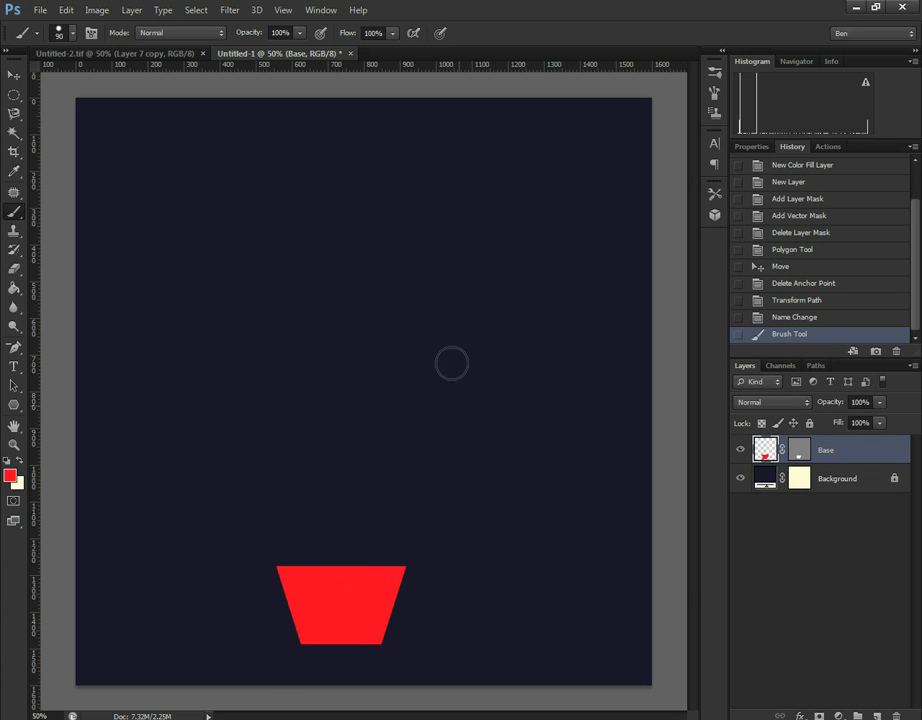
drag(410, 414, 317, 407)
mouse_move(519, 244)
mouse_down()
mouse_move(264, 281)
mouse_move(323, 273)
mouse_move(277, 465)
mouse_move(435, 457)
mouse_up()
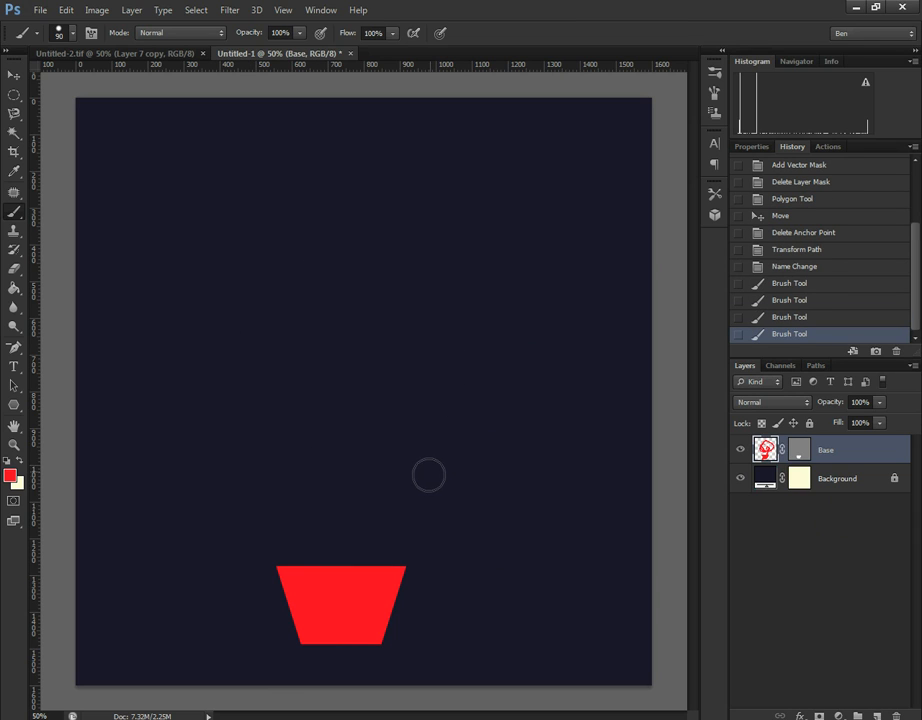
drag(556, 488, 412, 268)
drag(354, 392, 473, 403)
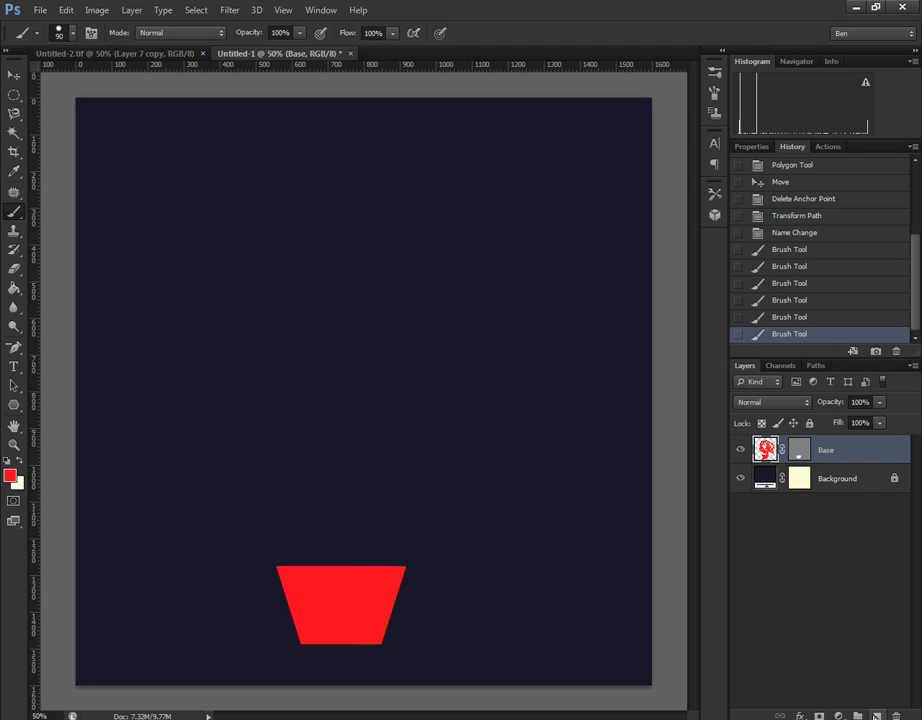
- Add a new layer above Base, give it a vector mask, and delete its layer mask without applying it
click(876, 716)
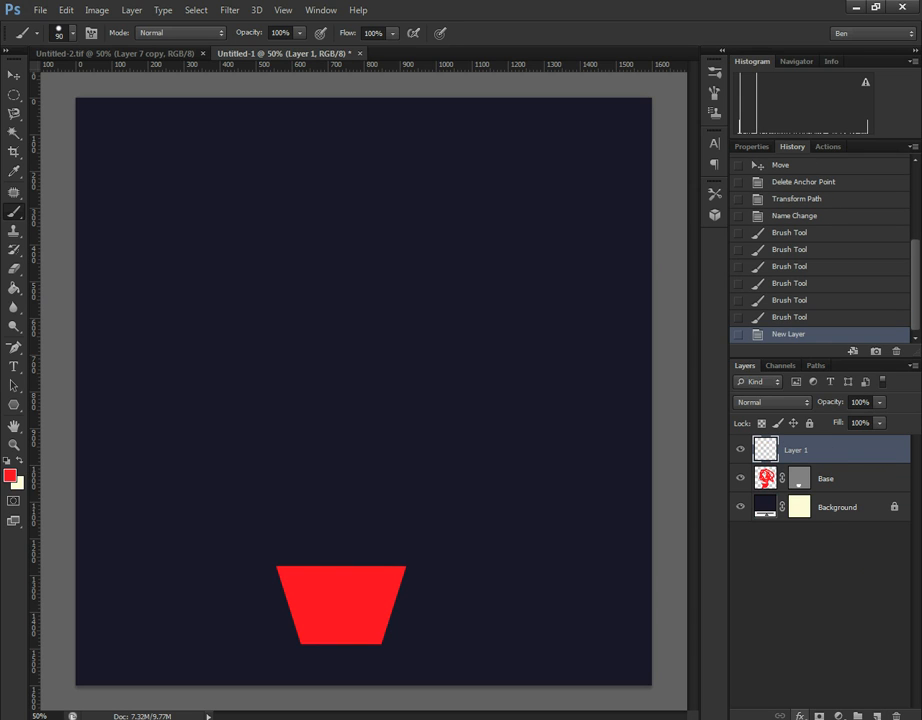
click(820, 716)
click(820, 716)
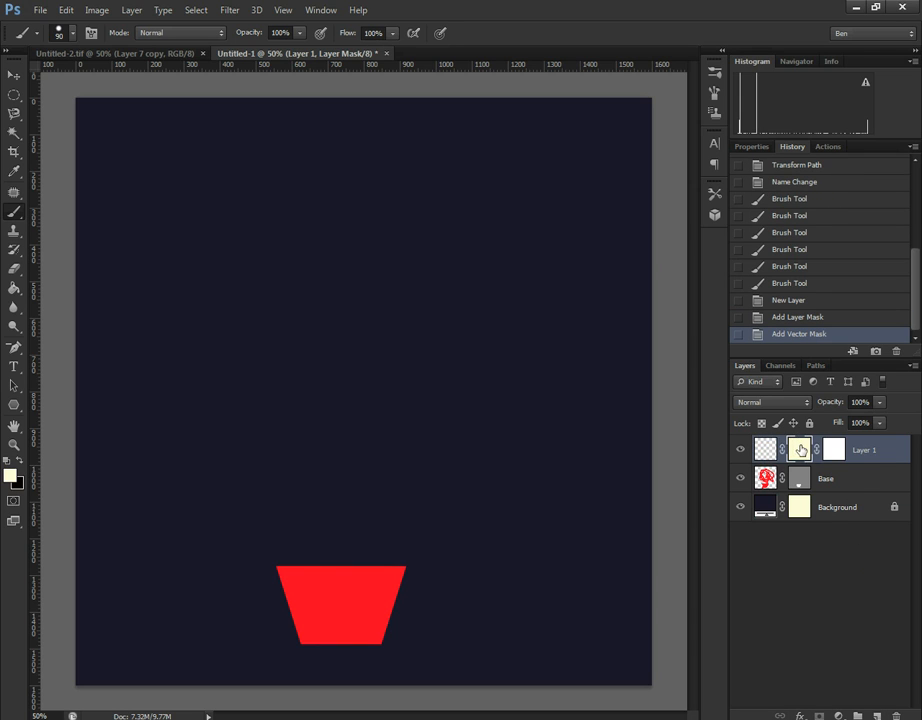
click(894, 711)
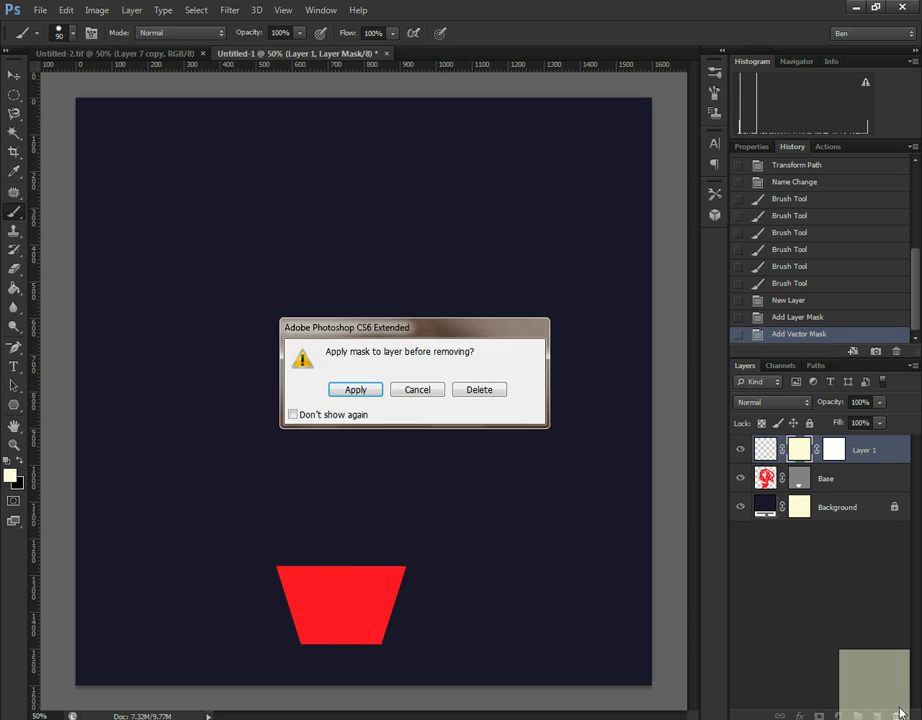
click(477, 390)
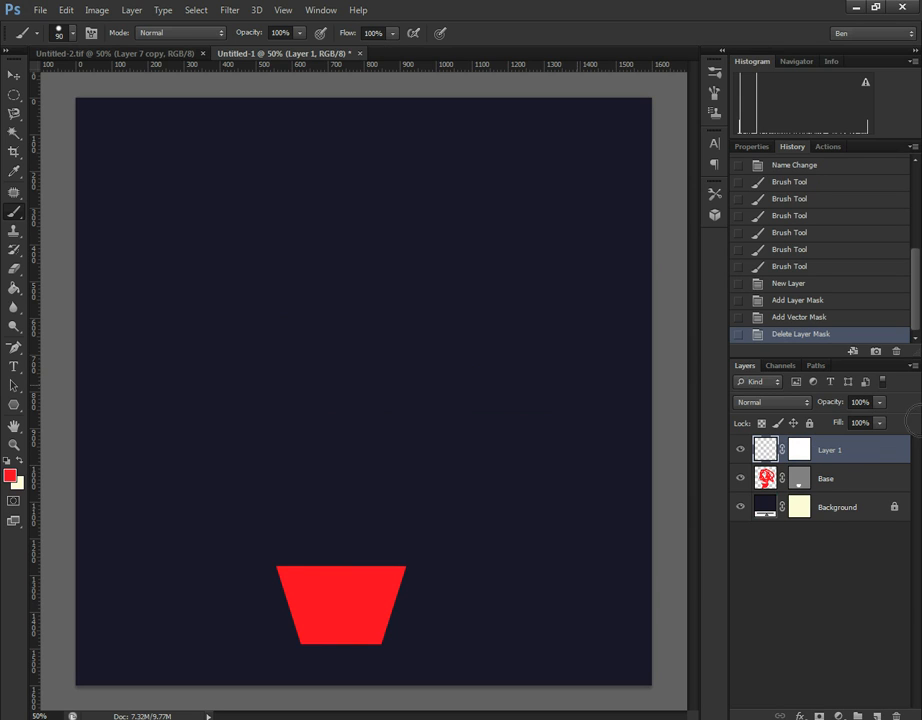
- Draw a three-sided polygon in the new layer's vector mask and move the triangle down so it sits fully inside the canvas
click(801, 450)
click(14, 404)
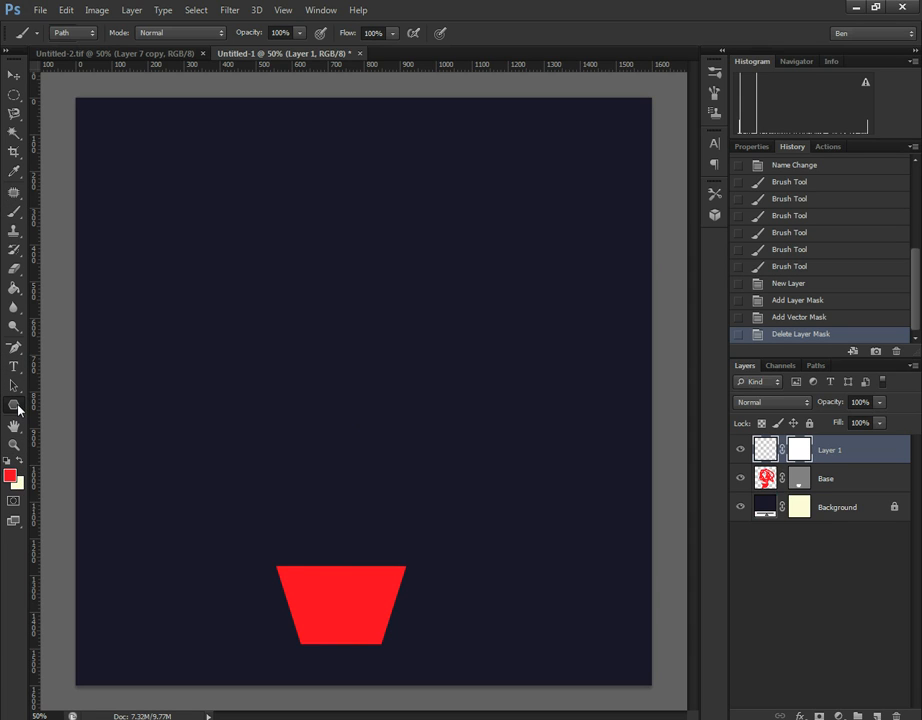
click(97, 449)
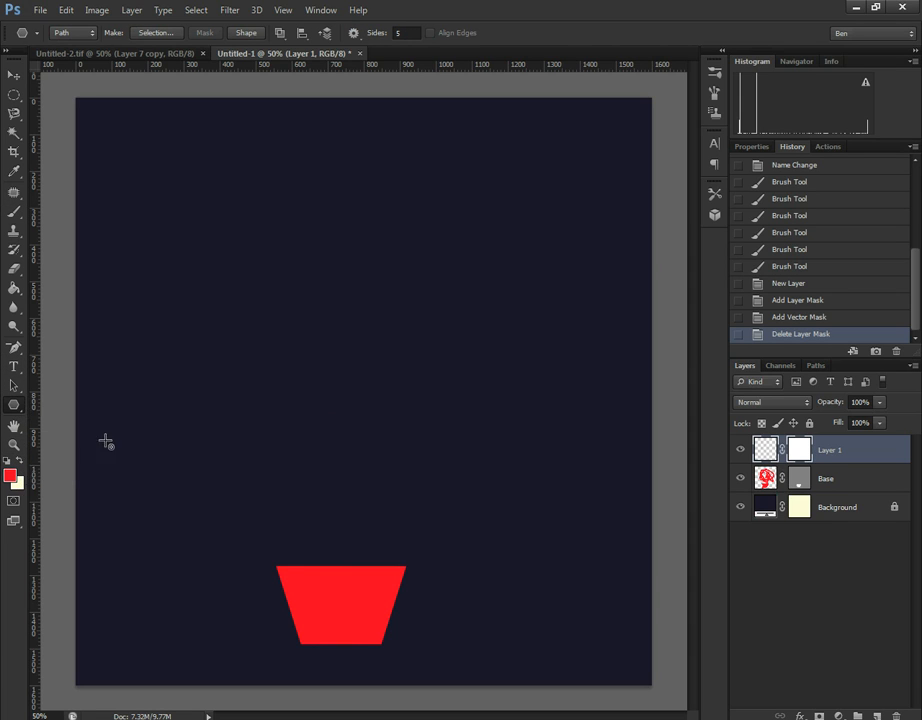
double_click(394, 32)
drag(350, 241, 194, 329)
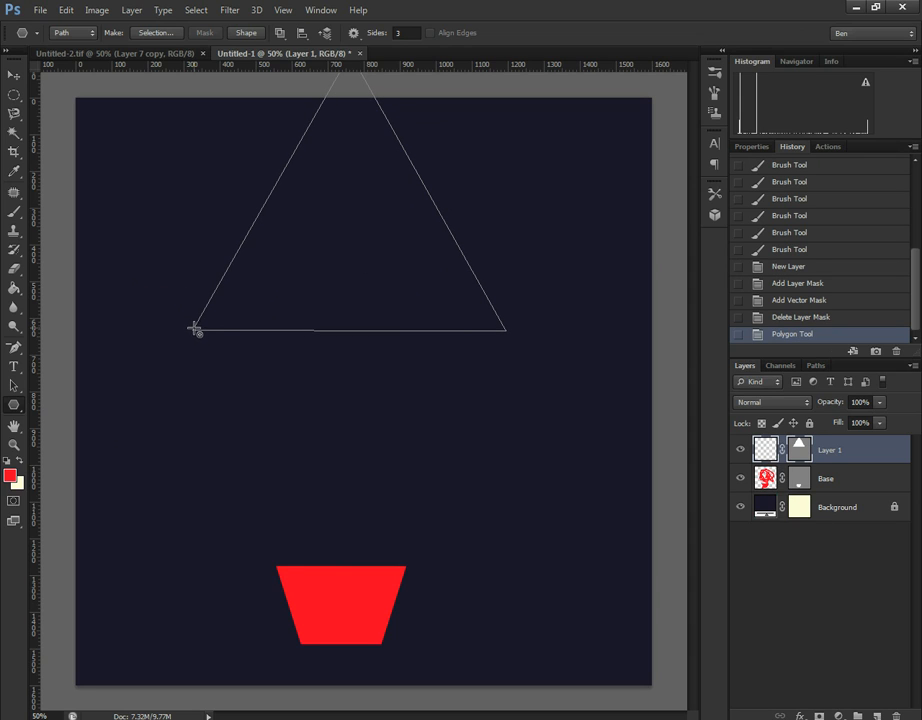
click(13, 75)
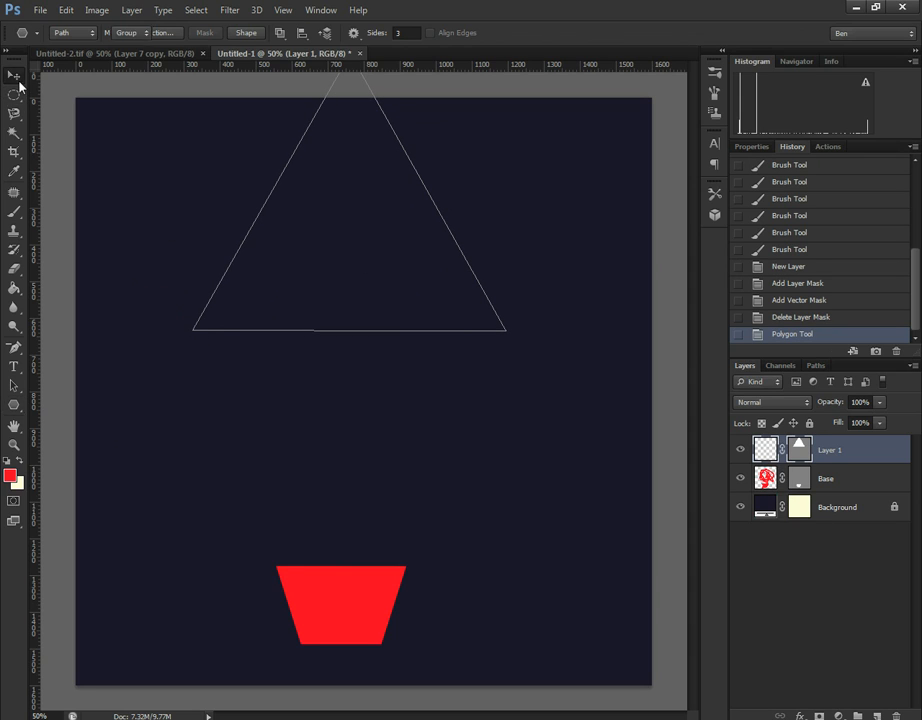
drag(366, 226, 360, 344)
- Distort the triangle path by pulling both base corners inward to narrow it, and shift it slightly down toward the pot
key(ctrl+t)
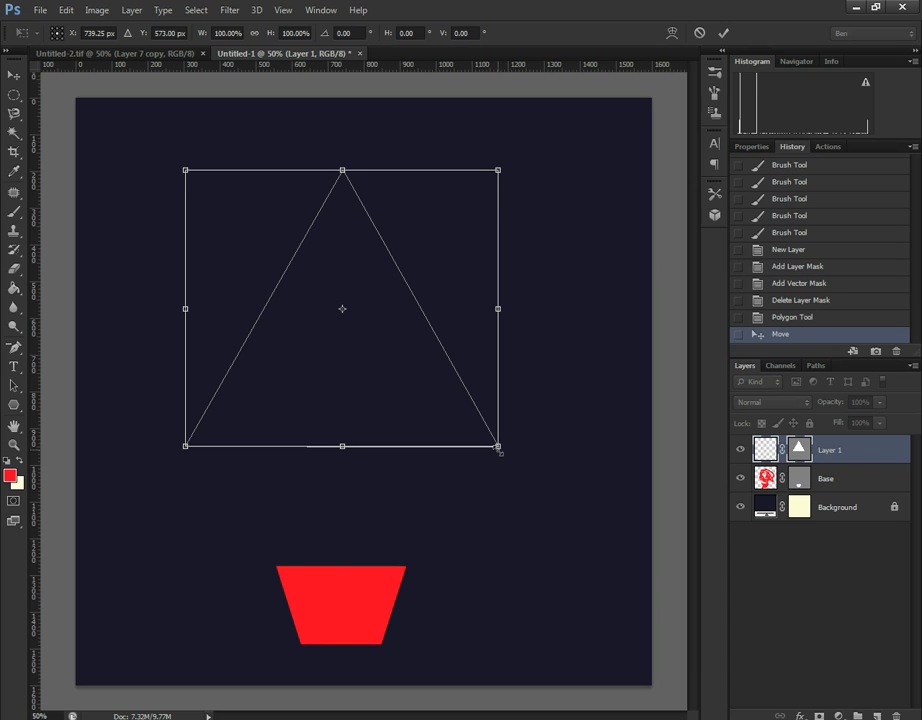
right_click(415, 355)
click(467, 380)
right_click(470, 370)
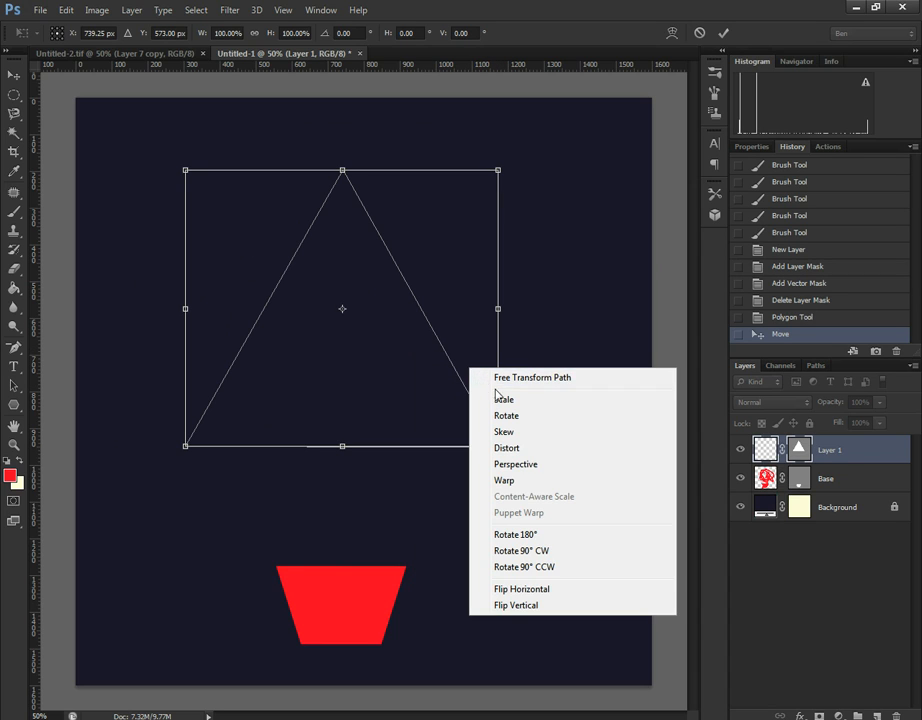
click(497, 399)
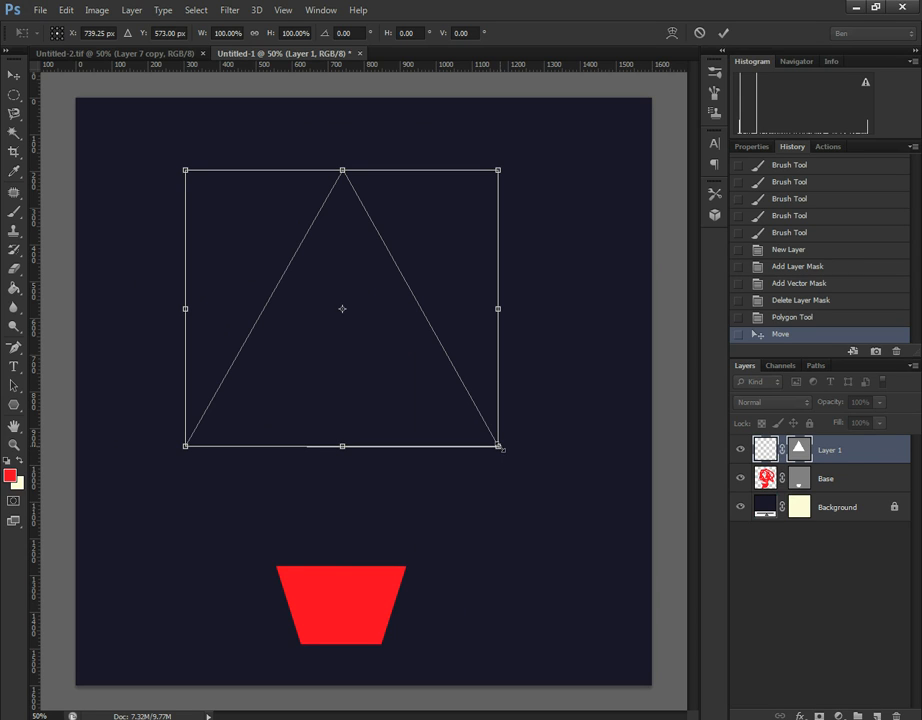
right_click(409, 406)
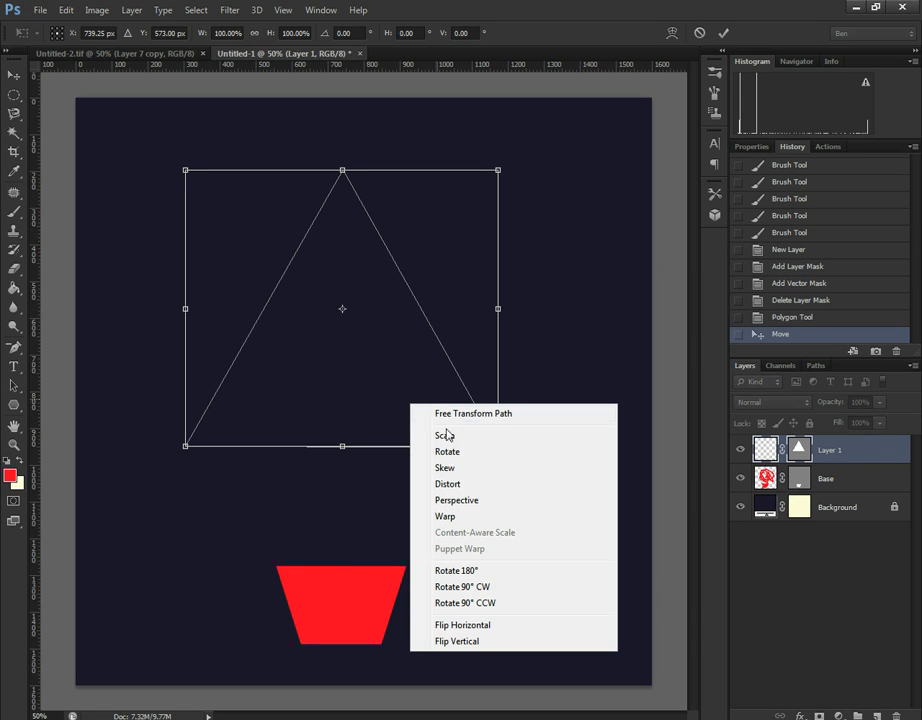
click(459, 487)
drag(494, 450, 450, 451)
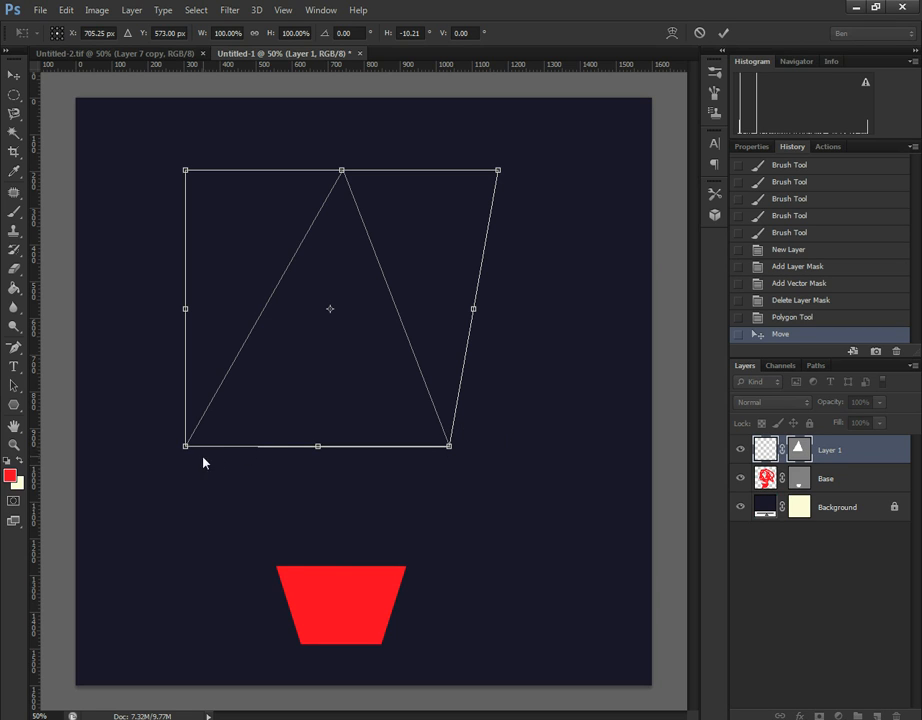
drag(188, 448, 226, 449)
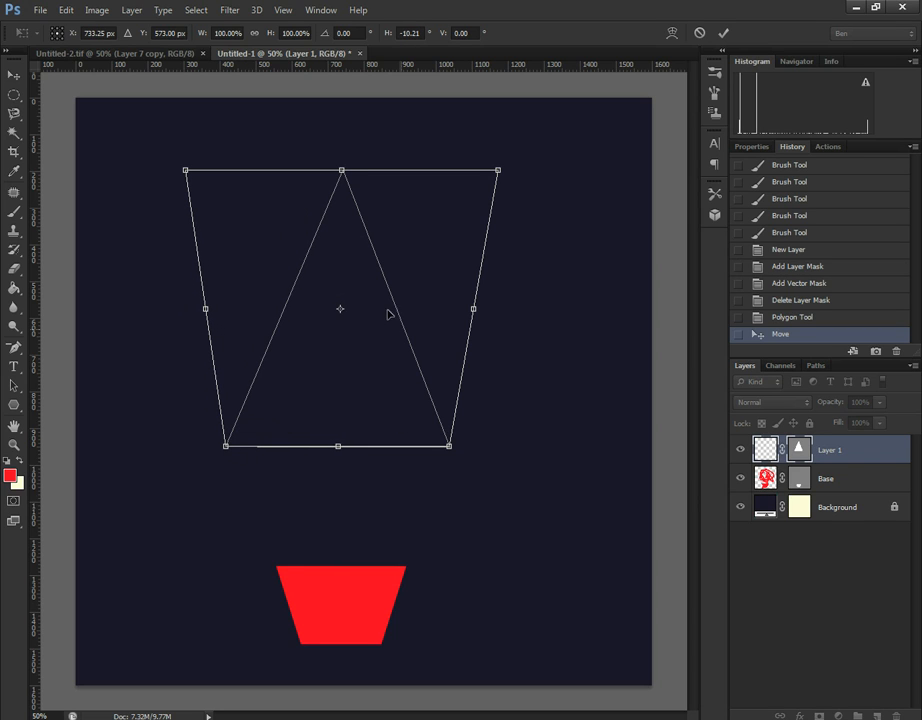
mouse_move(365, 325)
mouse_down()
mouse_move(370, 389)
mouse_move(372, 356)
mouse_move(362, 349)
mouse_up()
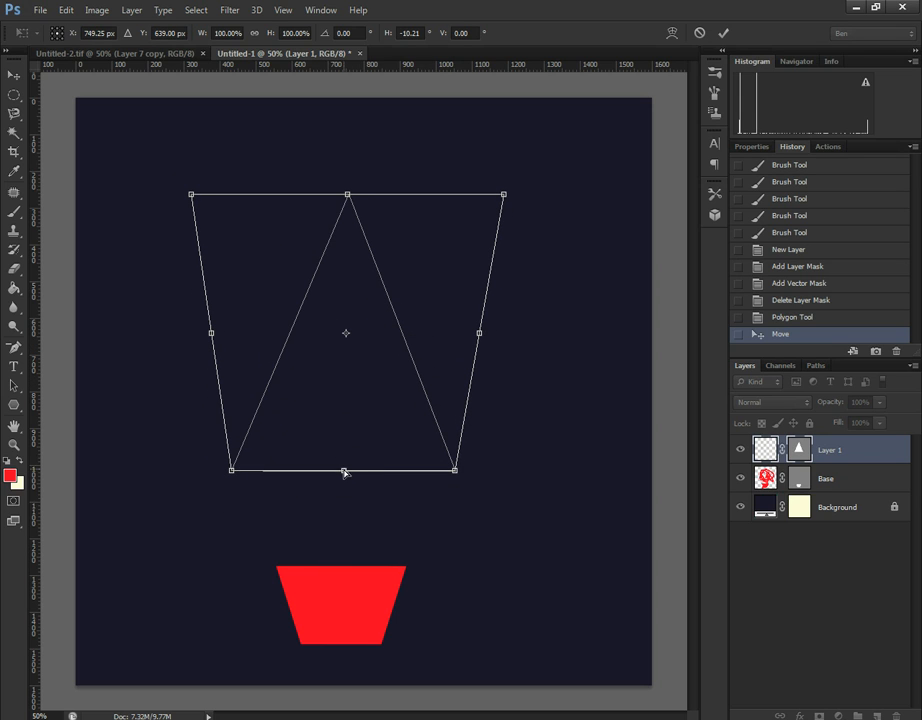
- Stretch the triangle path vertically to about 116% height and move it up away from the pot
drag(344, 472, 345, 510)
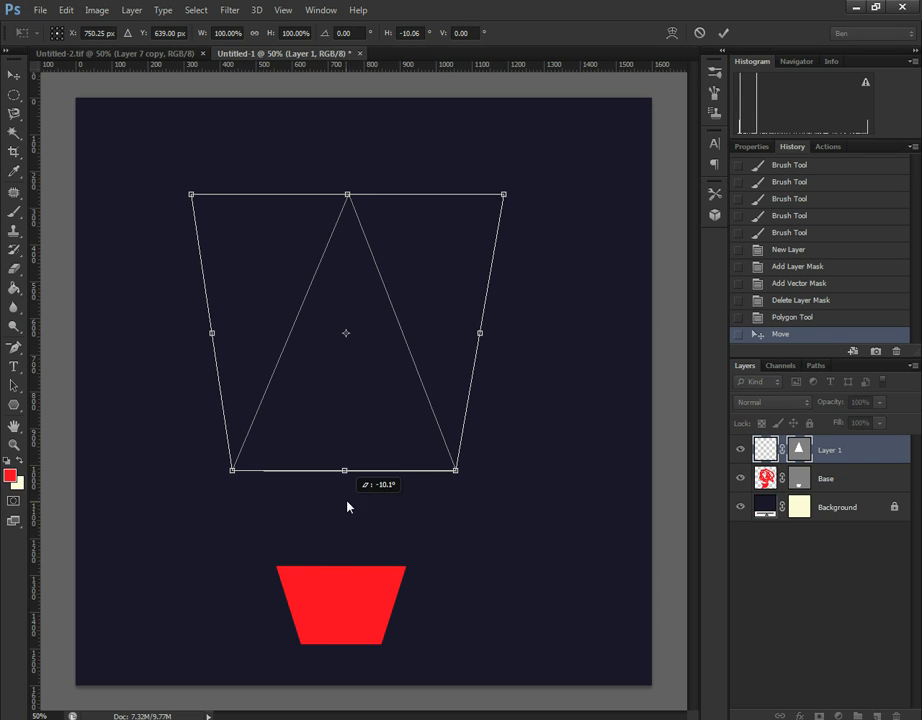
key(ctrl+z)
right_click(368, 387)
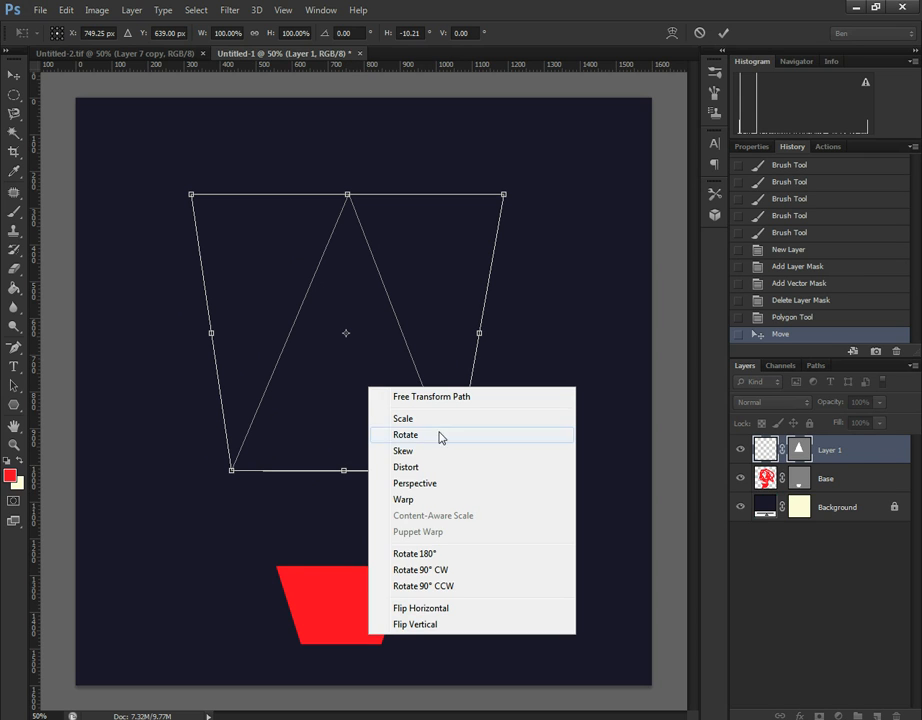
right_click(389, 364)
click(415, 399)
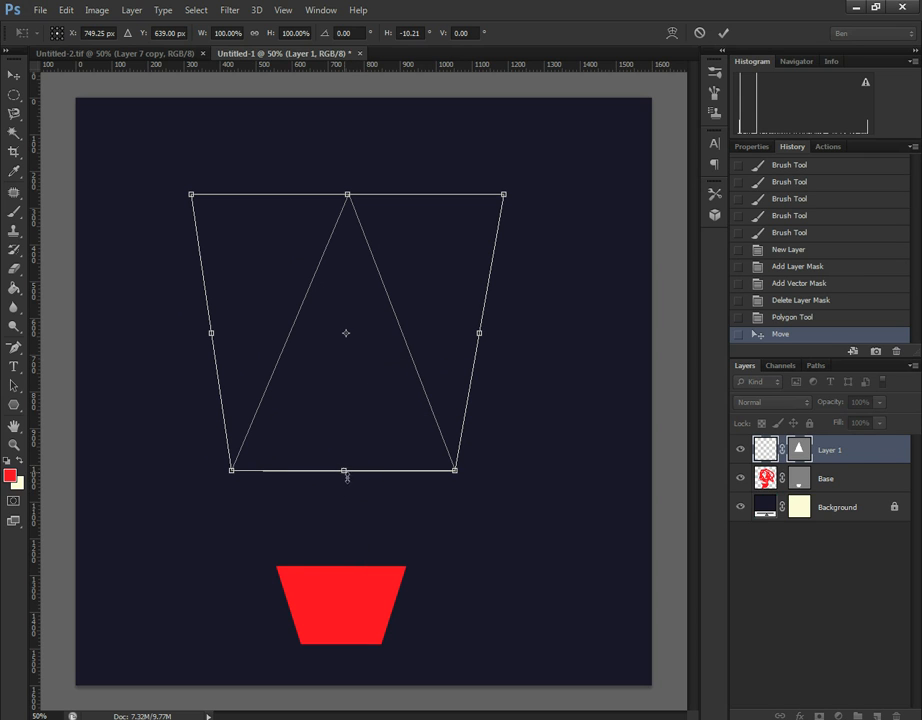
drag(347, 477, 342, 513)
drag(372, 426, 372, 397)
- Enlarge the triangle in both width and height, position it above the pot, and apply the path transform
right_click(368, 450)
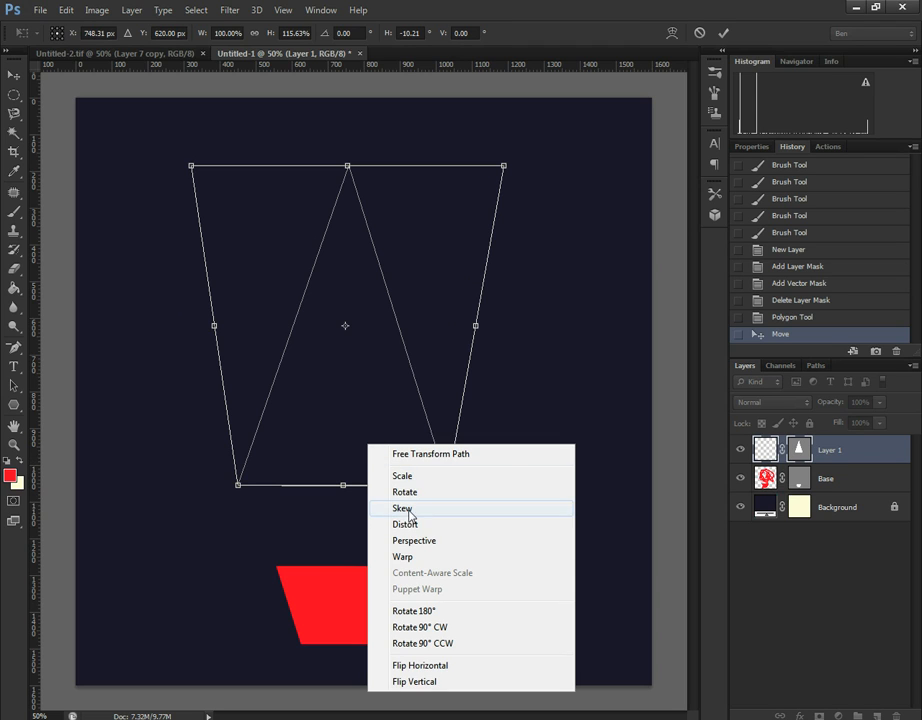
click(409, 480)
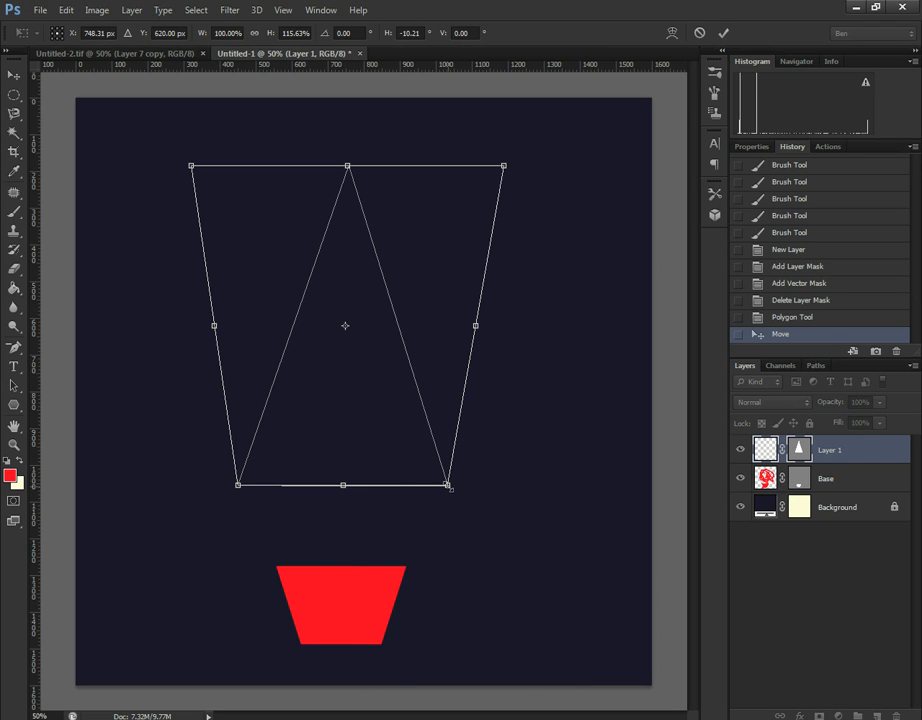
drag(451, 489, 489, 487)
drag(399, 456, 434, 428)
key(Return)
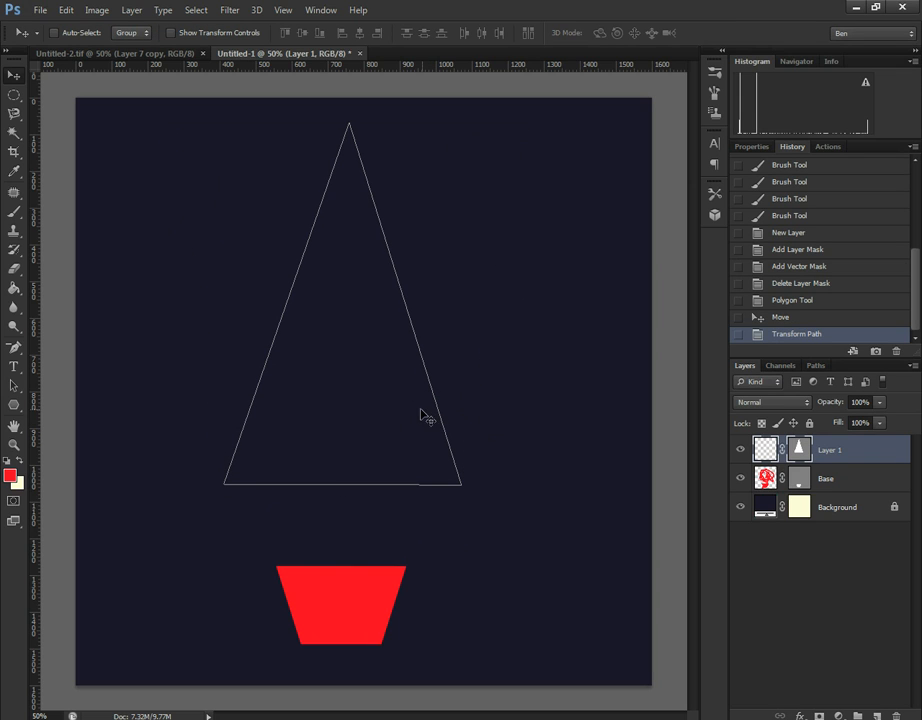
- Set the foreground color to a medium green and brush over the whole triangle on its layer
click(10, 477)
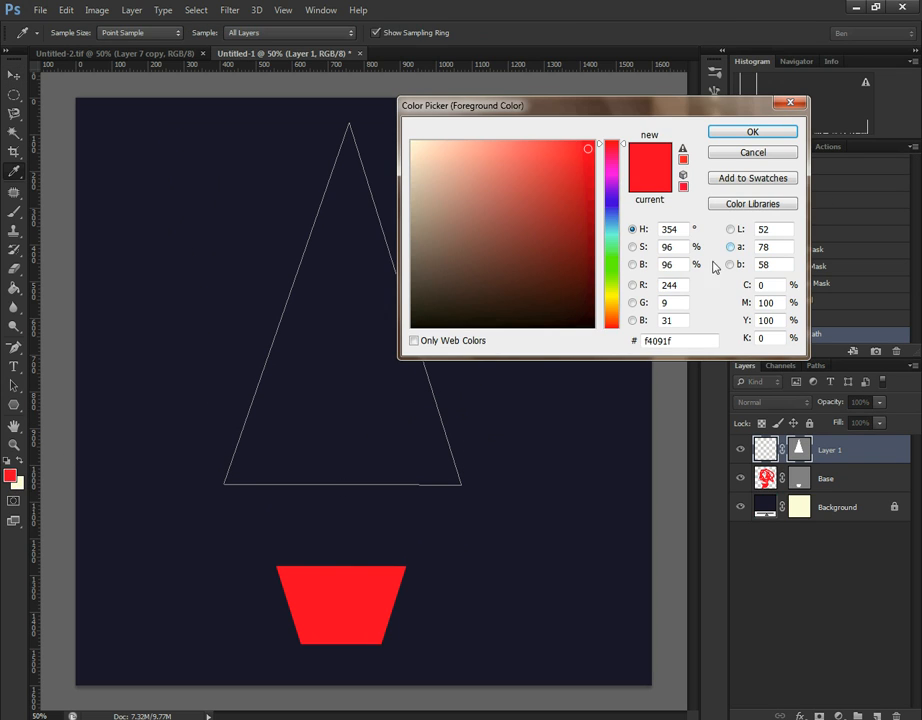
click(613, 264)
mouse_move(586, 167)
mouse_down()
mouse_move(571, 165)
mouse_move(565, 177)
mouse_up()
click(762, 133)
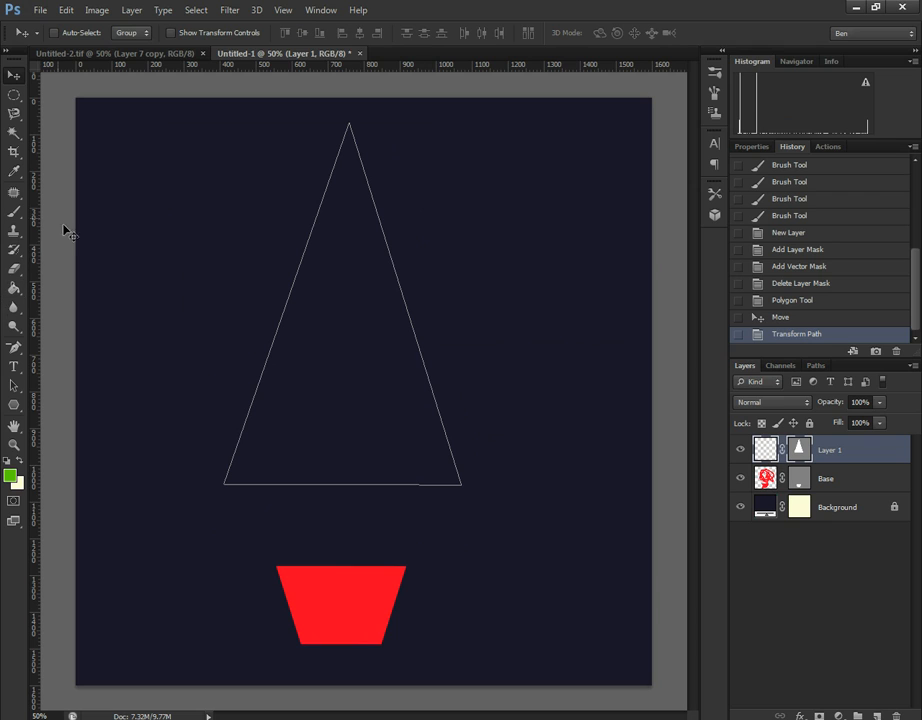
click(14, 212)
mouse_move(334, 327)
mouse_down()
mouse_move(274, 412)
mouse_move(301, 258)
mouse_move(245, 390)
mouse_move(313, 159)
mouse_move(310, 265)
mouse_move(310, 229)
mouse_move(344, 146)
mouse_move(363, 204)
mouse_move(402, 460)
mouse_move(376, 245)
mouse_move(426, 499)
mouse_move(466, 448)
mouse_move(426, 499)
mouse_move(455, 430)
mouse_move(435, 378)
mouse_move(415, 425)
mouse_move(440, 387)
mouse_move(418, 478)
mouse_move(198, 493)
mouse_move(278, 307)
mouse_move(215, 480)
mouse_move(253, 439)
mouse_move(231, 471)
mouse_move(301, 441)
mouse_move(368, 453)
mouse_move(256, 477)
mouse_move(369, 471)
mouse_move(352, 437)
mouse_move(398, 465)
mouse_move(342, 403)
mouse_move(412, 404)
mouse_move(357, 382)
mouse_move(340, 319)
mouse_move(344, 408)
mouse_move(366, 340)
mouse_move(367, 159)
mouse_move(320, 270)
mouse_move(339, 201)
mouse_move(425, 330)
mouse_up()
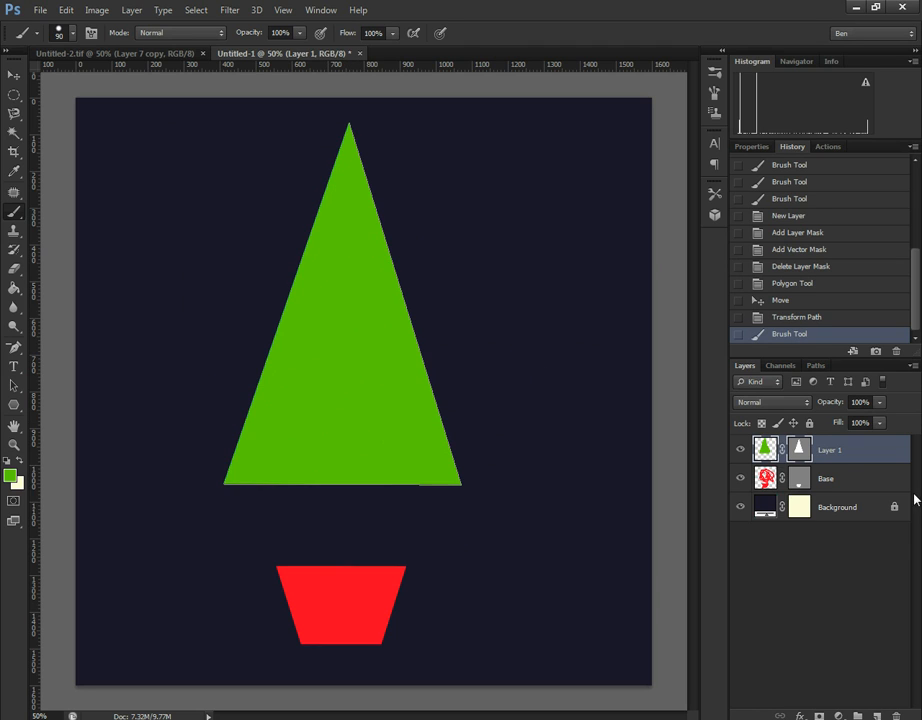
- Rename the green triangle's layer to Tree and make the Base layer active
click(845, 481)
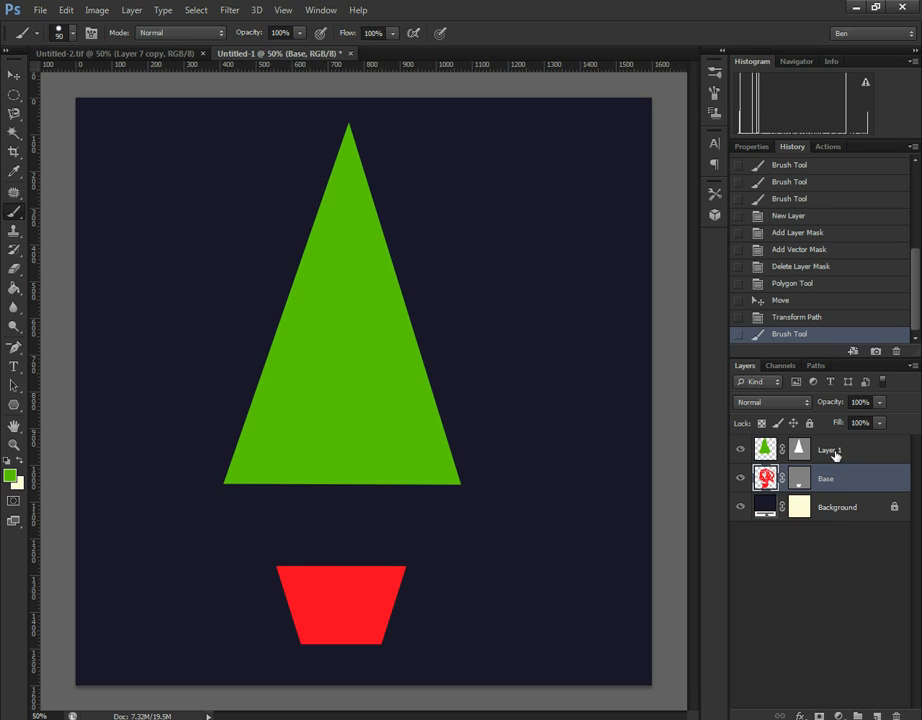
double_click(832, 451)
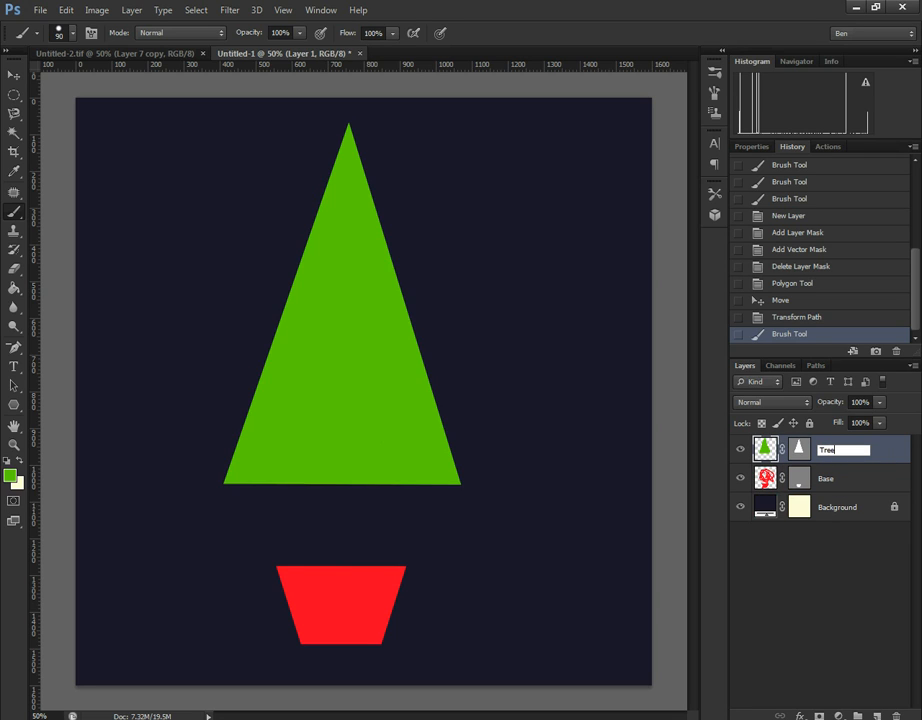
click(837, 487)
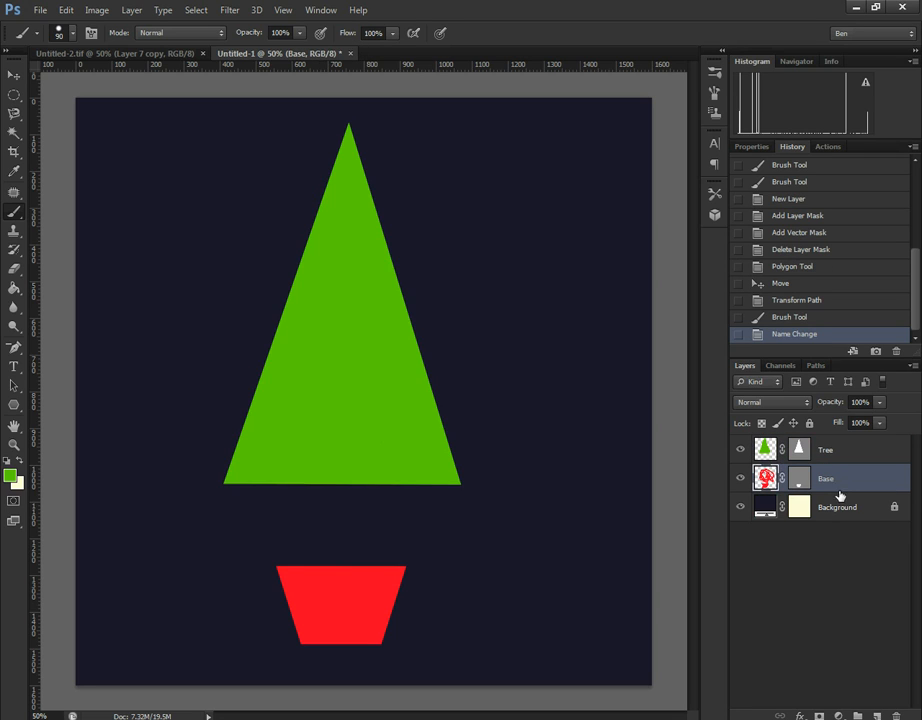
- Add a new layer between Base and Tree for the trunk, keeping only a vector mask on it, and choose the Rectangle tool
click(875, 715)
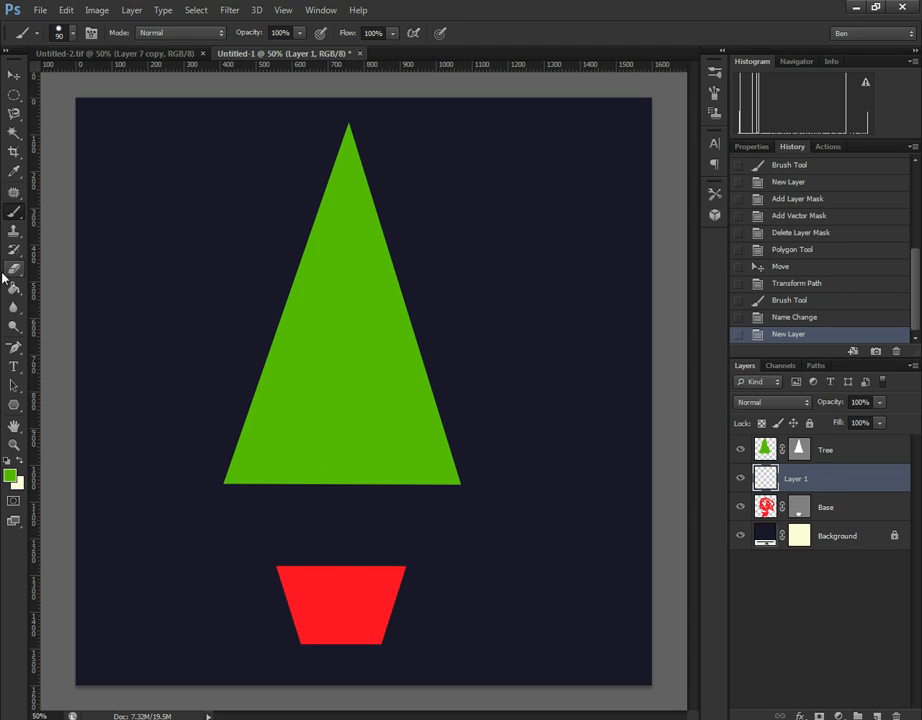
click(17, 405)
drag(18, 405, 62, 404)
click(88, 405)
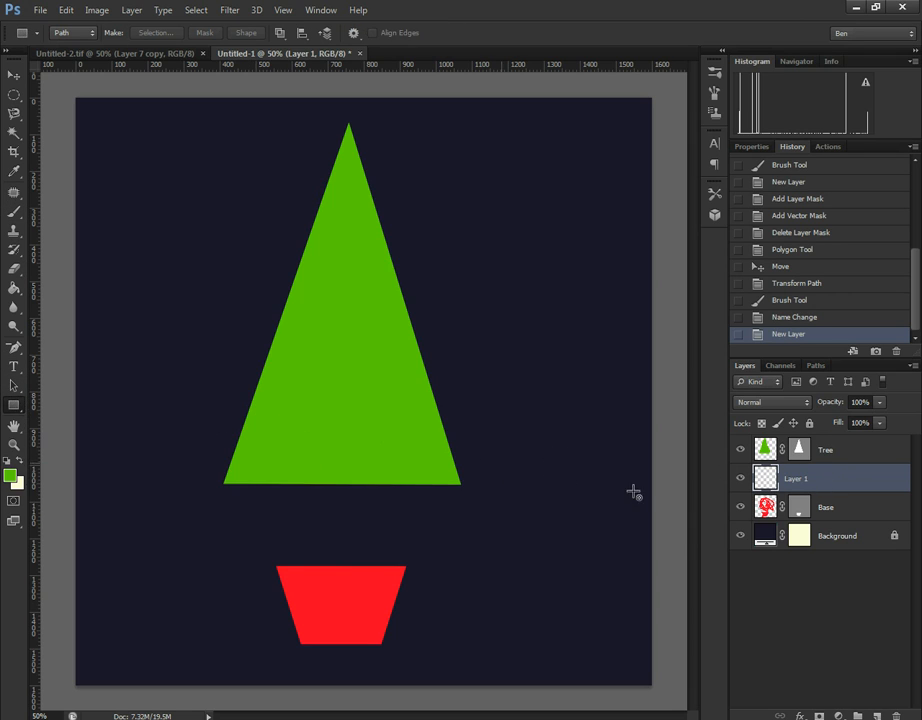
double_click(820, 715)
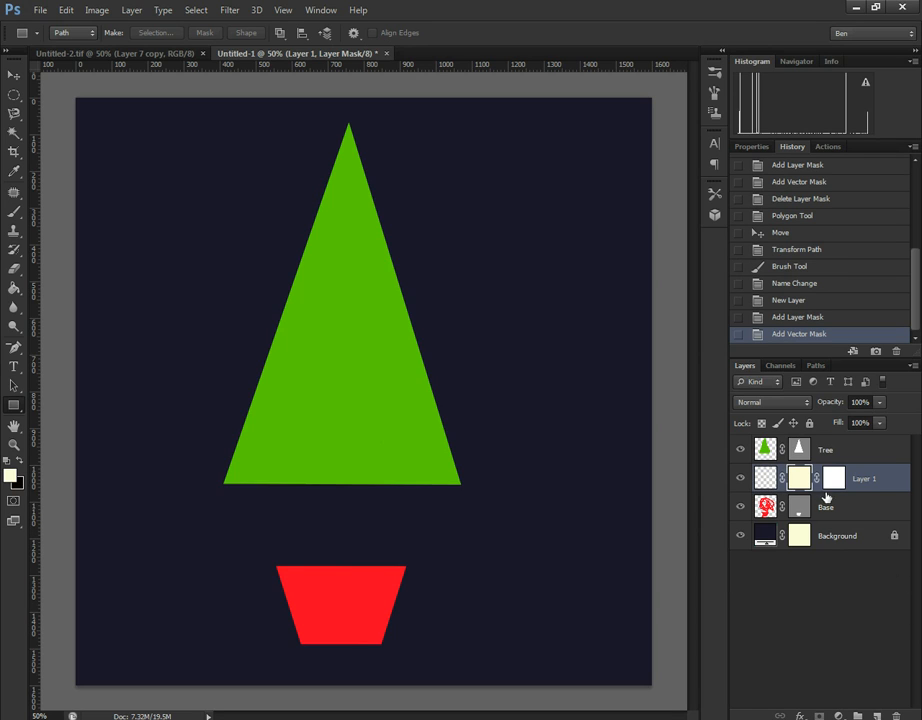
drag(800, 481, 898, 716)
click(480, 389)
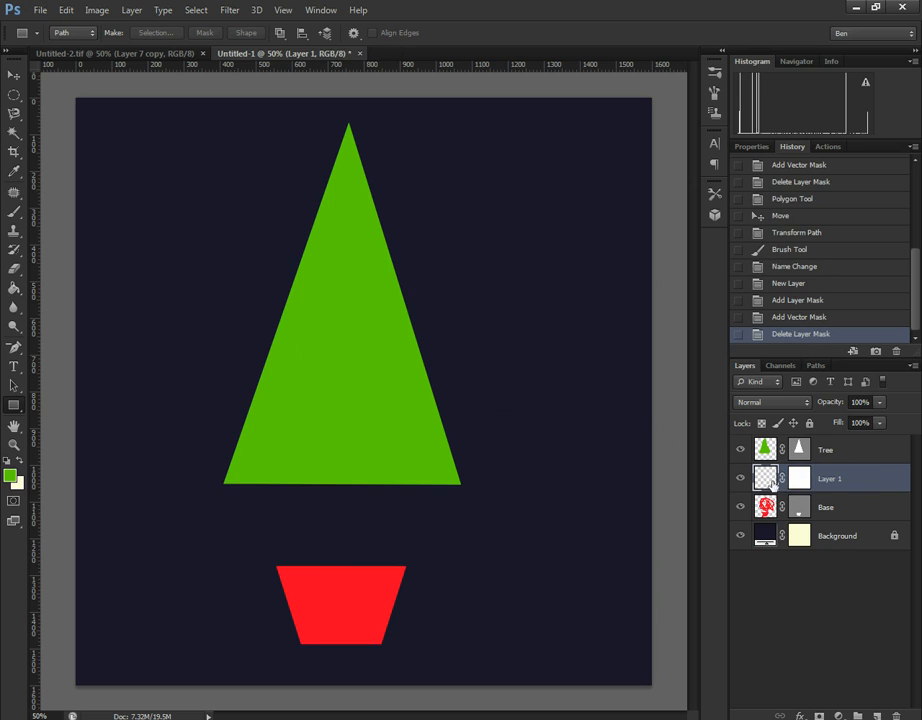
- Draw a narrow upright trunk rectangle in the new layer's vector mask and move it down to overlap the pot centrally
click(800, 479)
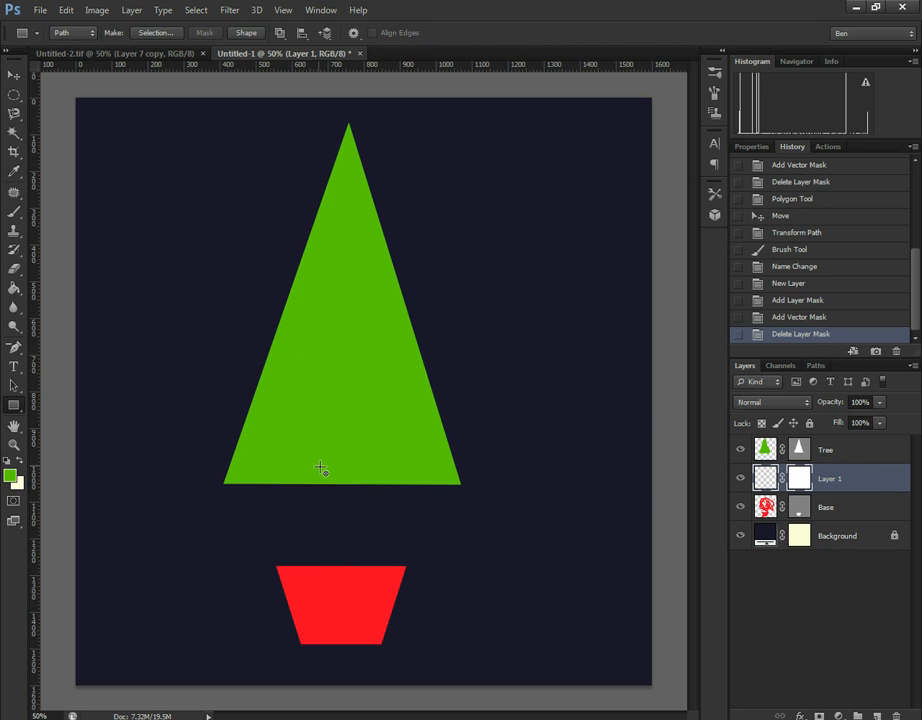
drag(320, 467, 348, 581)
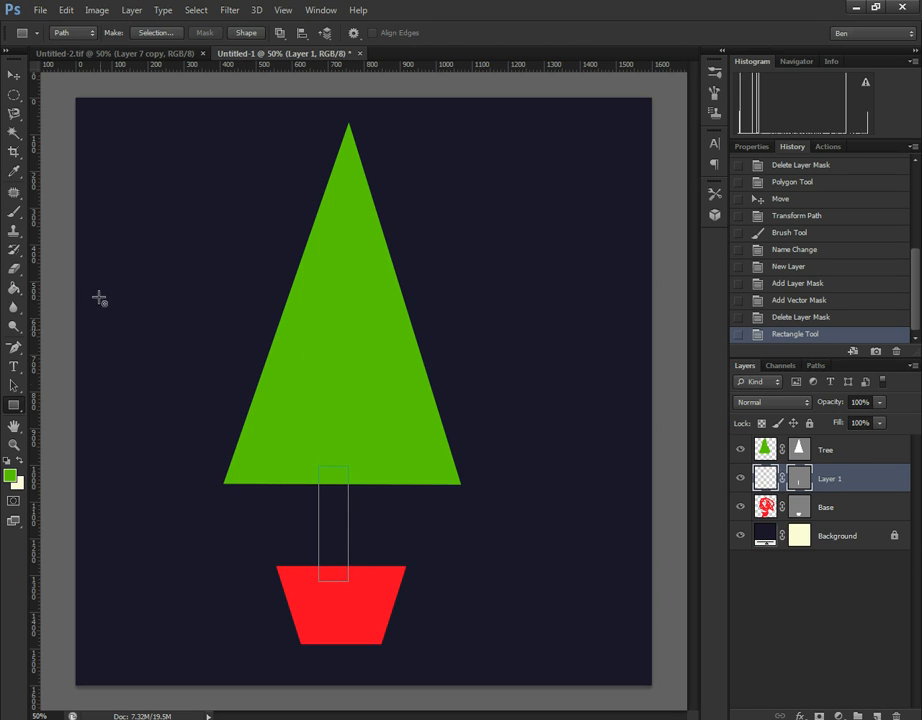
click(13, 76)
drag(343, 537, 352, 566)
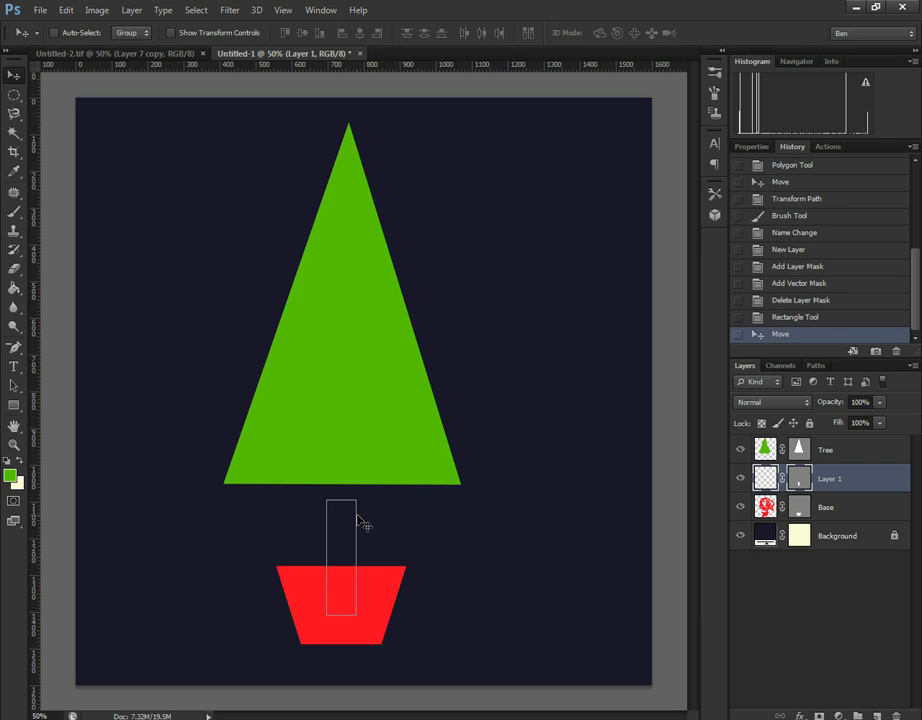
- Narrow the trunk rectangle to about 85% of its width and shift it slightly up and to the right
key(ctrl+t)
mouse_move(354, 557)
mouse_down()
mouse_move(343, 549)
mouse_move(350, 537)
mouse_move(340, 537)
mouse_move(348, 538)
mouse_up()
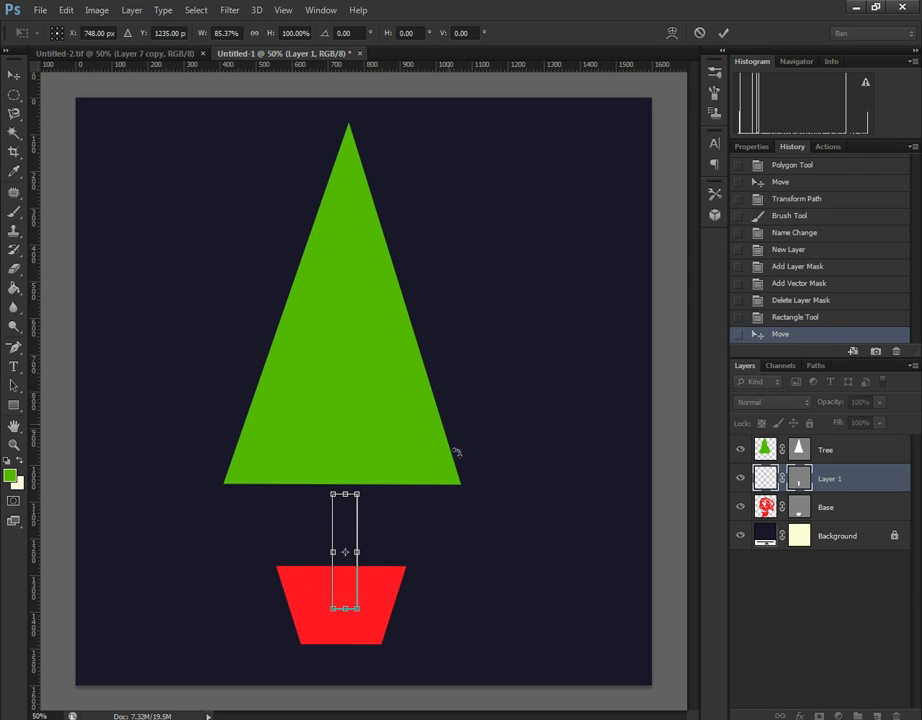
key(Return)
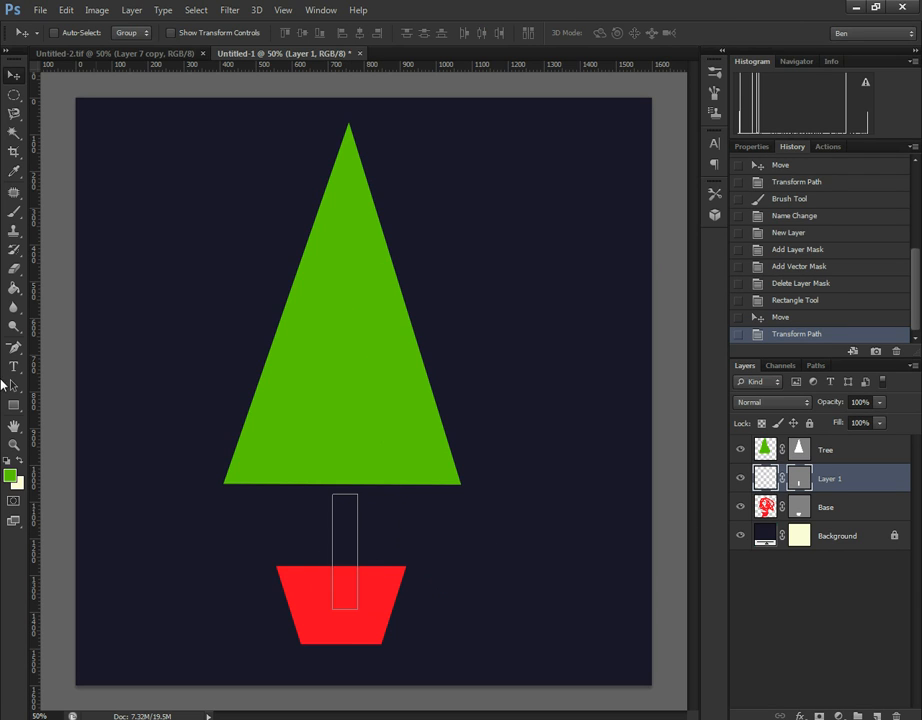
- Set the foreground color to the orange-brown d48938 and brush over the whole trunk rectangle on Layer 1
click(11, 474)
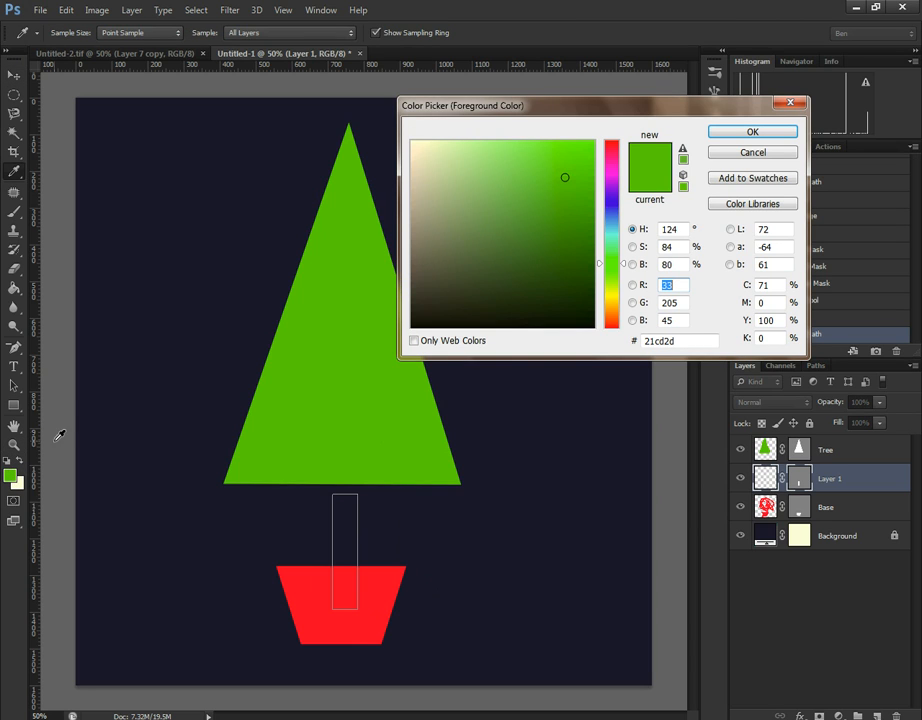
drag(618, 267, 621, 315)
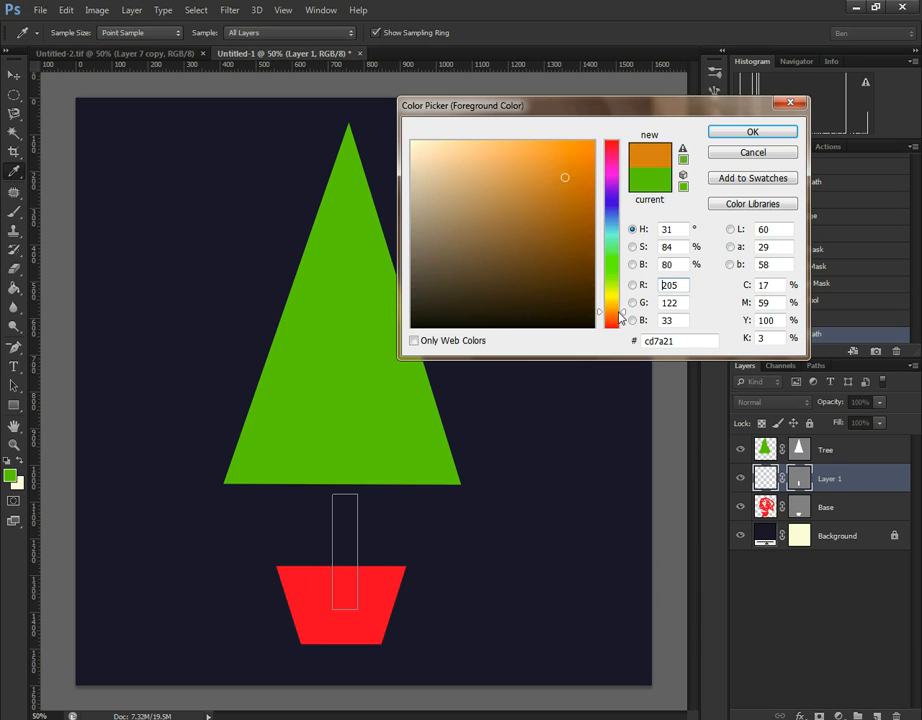
mouse_move(580, 150)
mouse_down()
mouse_move(597, 136)
mouse_move(562, 214)
mouse_move(539, 185)
mouse_move(546, 172)
mouse_up()
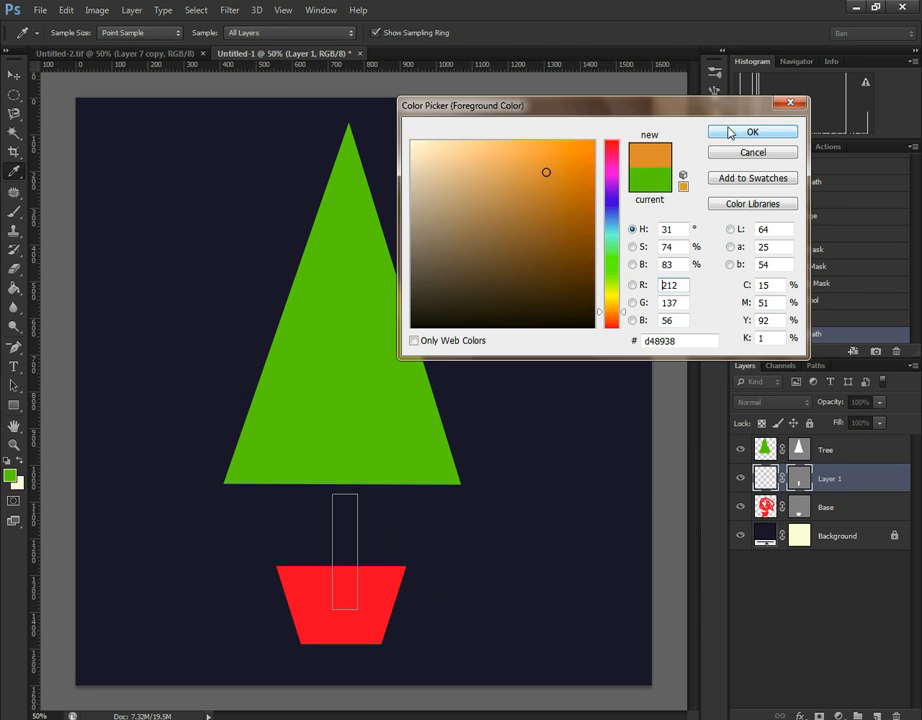
click(730, 133)
key(v)
click(13, 214)
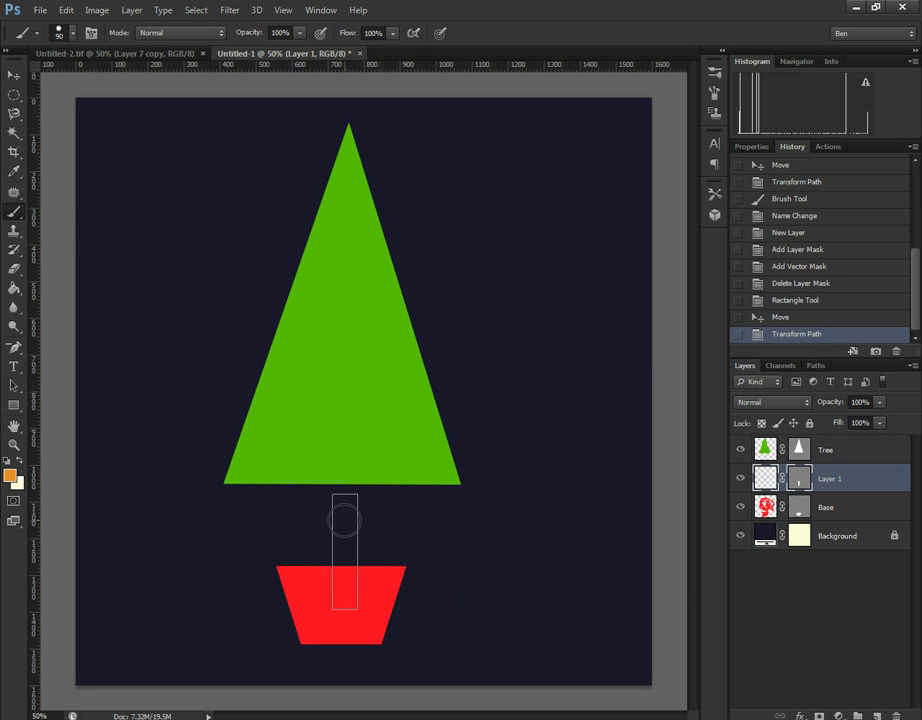
mouse_move(344, 500)
mouse_down()
mouse_move(335, 554)
mouse_move(366, 513)
mouse_move(330, 621)
mouse_move(349, 588)
mouse_move(333, 622)
mouse_up()
click(13, 75)
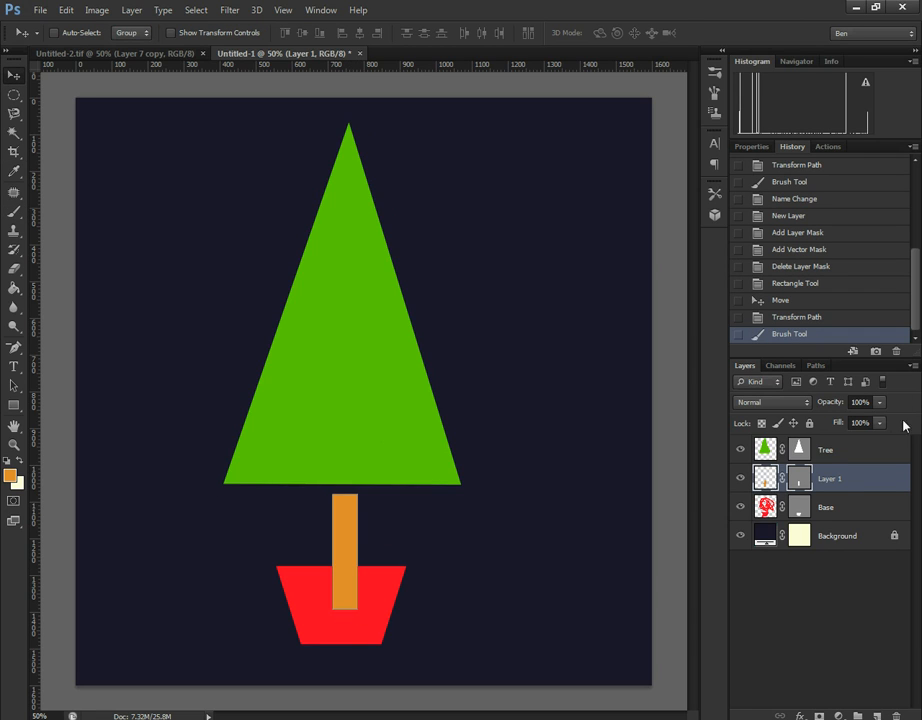
- Move the trunk's Layer 1 below the Base layer and nudge the trunk slightly left to centre it on the pot
drag(840, 482, 843, 527)
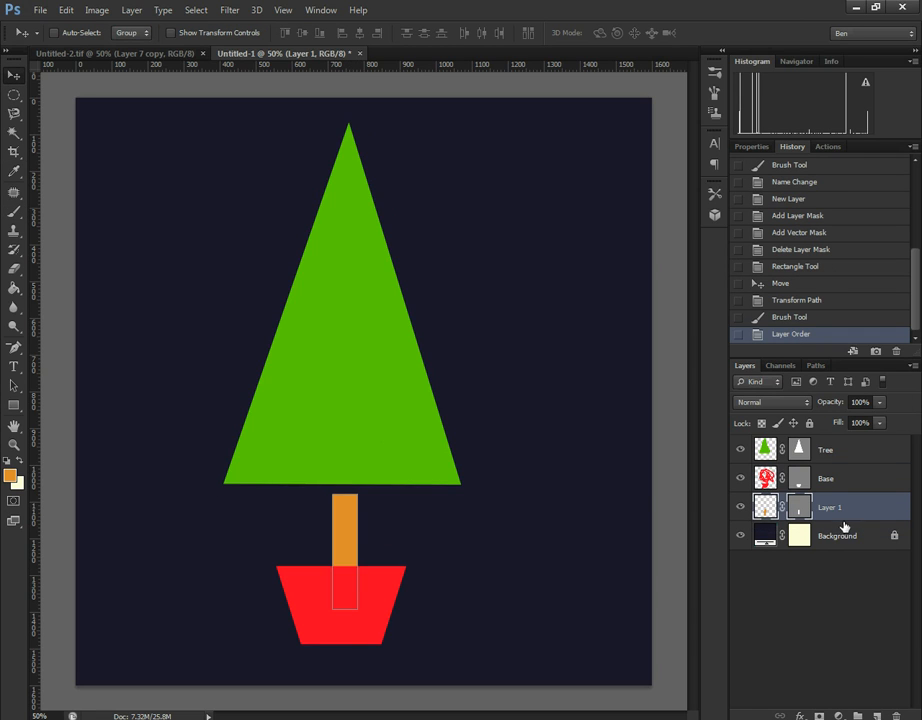
mouse_move(349, 539)
mouse_down()
mouse_move(336, 540)
mouse_move(346, 540)
mouse_up()
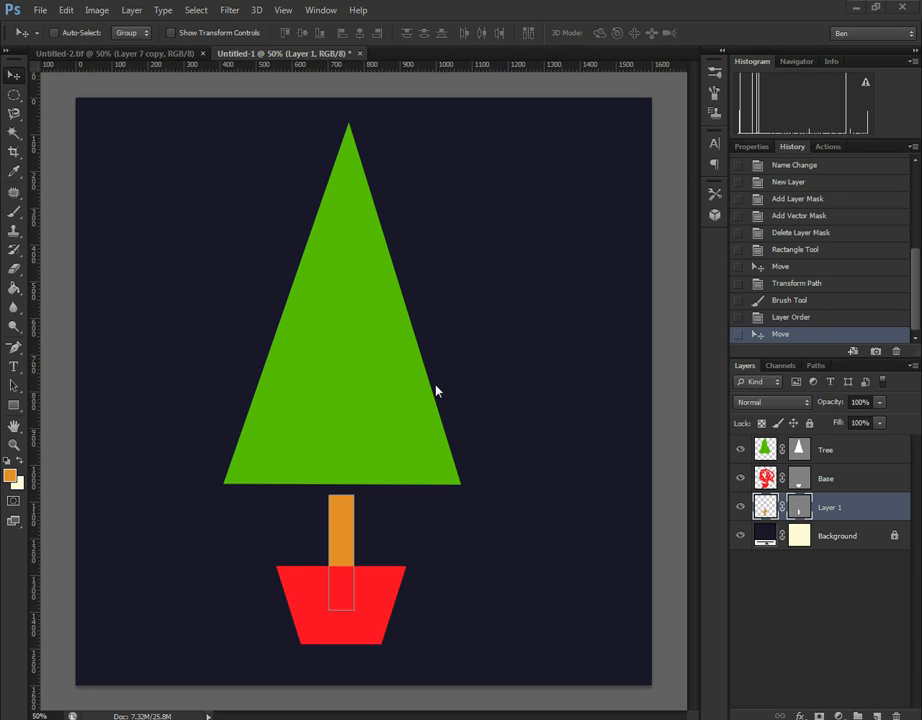
- Lower the tree onto the top of the trunk, and shift Tree, Base and Layer 1 together slightly up and right
click(764, 457)
drag(352, 217, 346, 243)
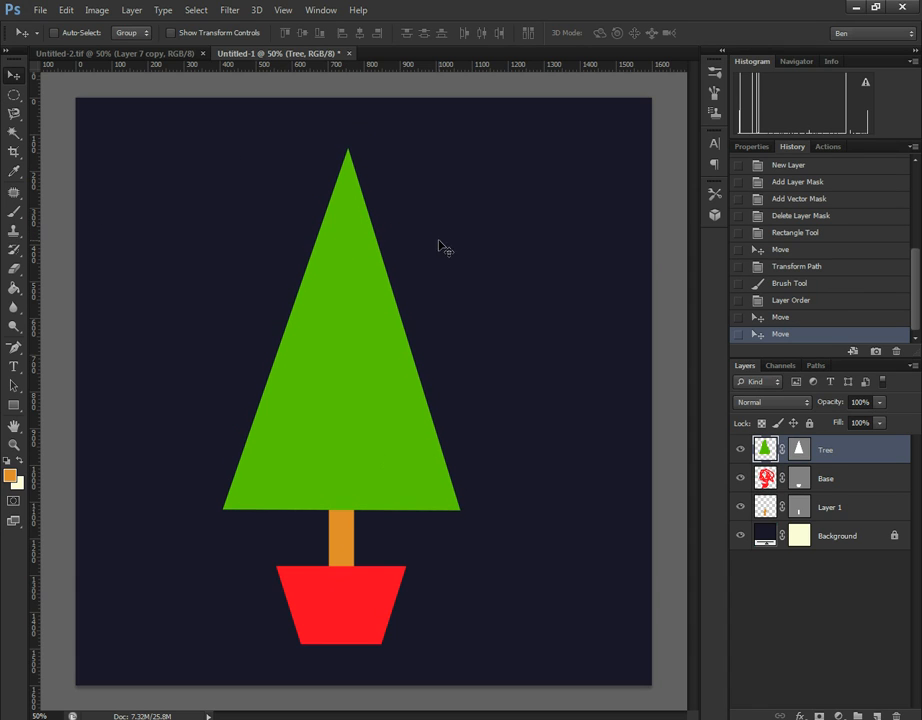
shift+click(843, 506)
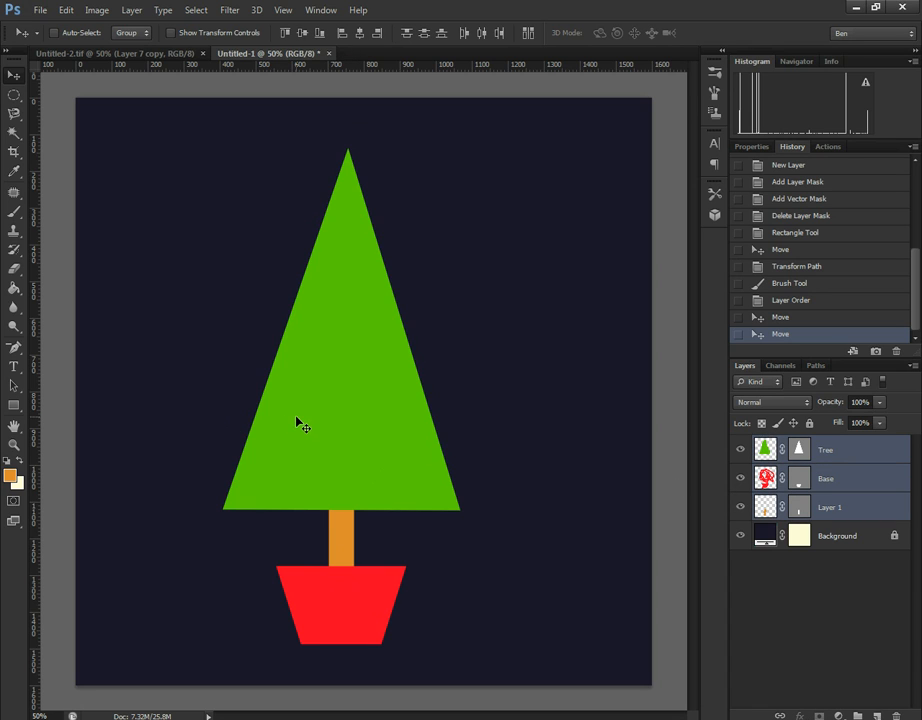
mouse_move(296, 418)
mouse_down()
mouse_move(311, 401)
mouse_move(304, 410)
mouse_up()
click(858, 507)
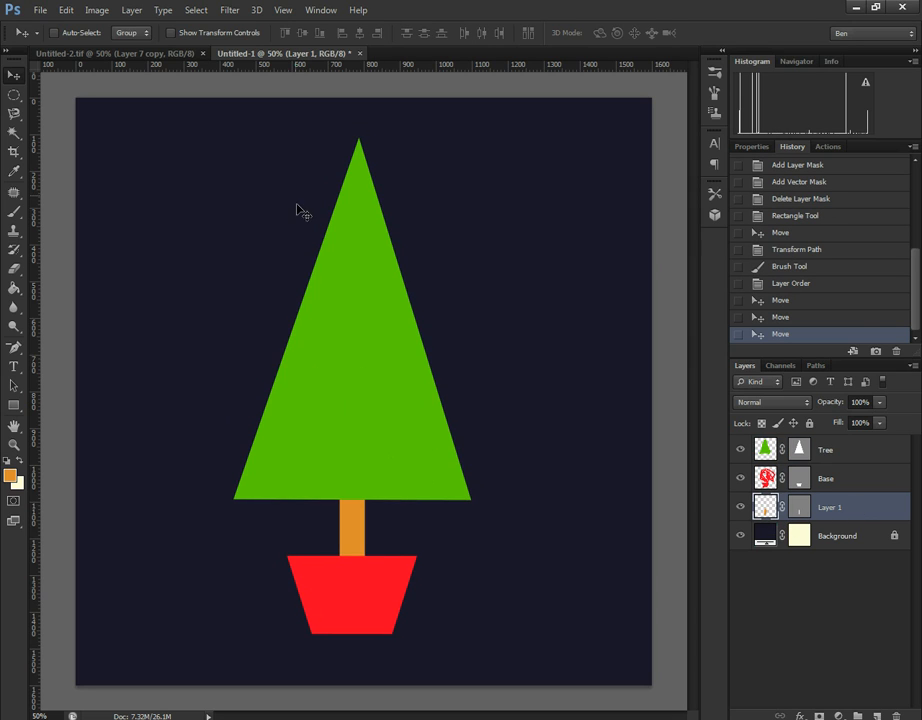
- Erase all the green paint from the Tree layer with a 300 px eraser, keeping its triangular vector mask
click(14, 445)
drag(329, 449, 362, 426)
scroll(454, 453, up, 2)
scroll(363, 426, up, 1)
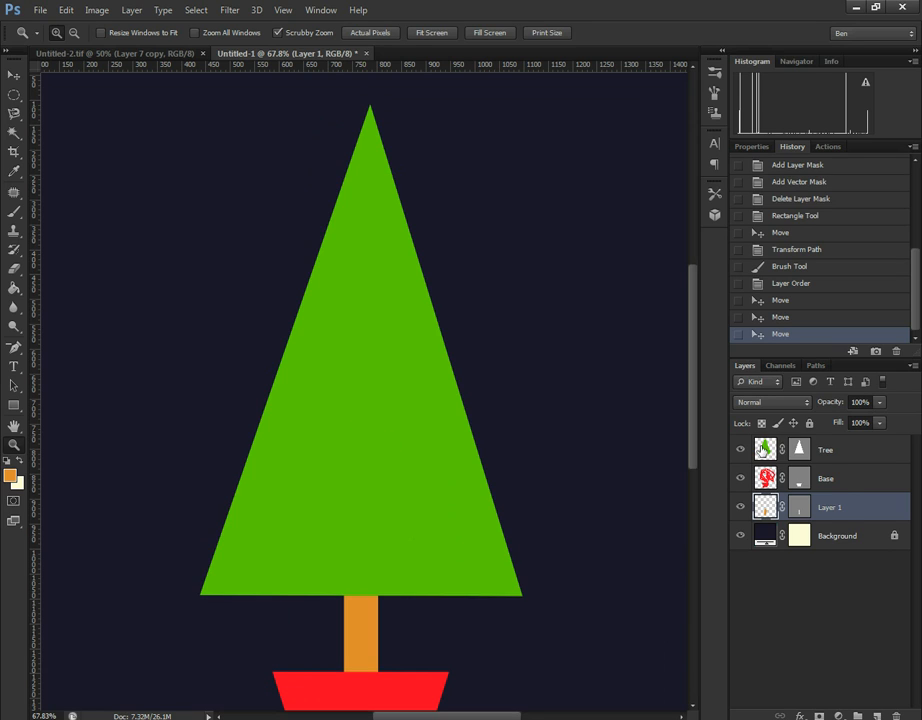
click(765, 449)
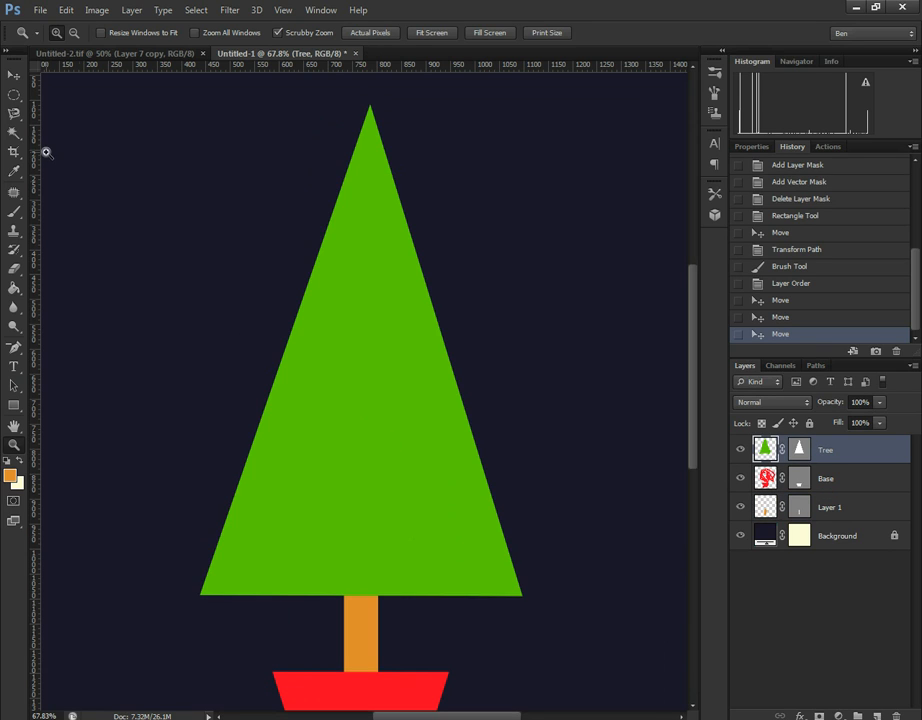
click(14, 268)
click(796, 451)
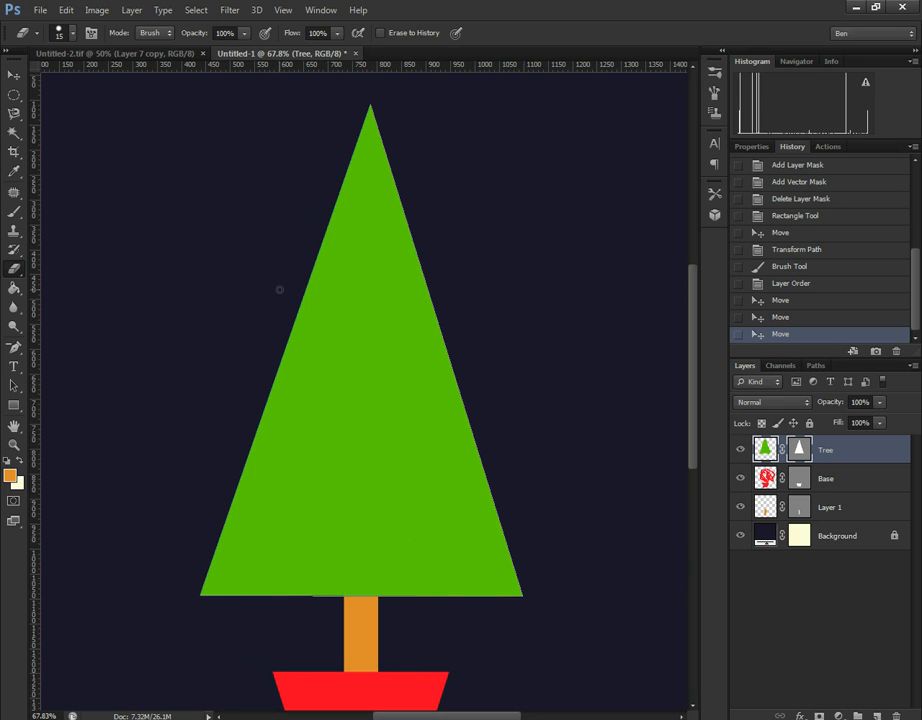
key(bracketright)
key(bracketright)
key(bracketright)
key(bracketright)
key(bracketright)
key(bracketright)
key(bracketright)
key(bracketright)
key(bracketright)
key(bracketright)
key(bracketright)
mouse_move(370, 138)
mouse_down()
mouse_move(324, 397)
mouse_move(201, 558)
mouse_move(206, 580)
mouse_move(477, 578)
mouse_move(516, 589)
mouse_move(418, 425)
mouse_move(424, 318)
mouse_move(349, 499)
mouse_move(220, 529)
mouse_up()
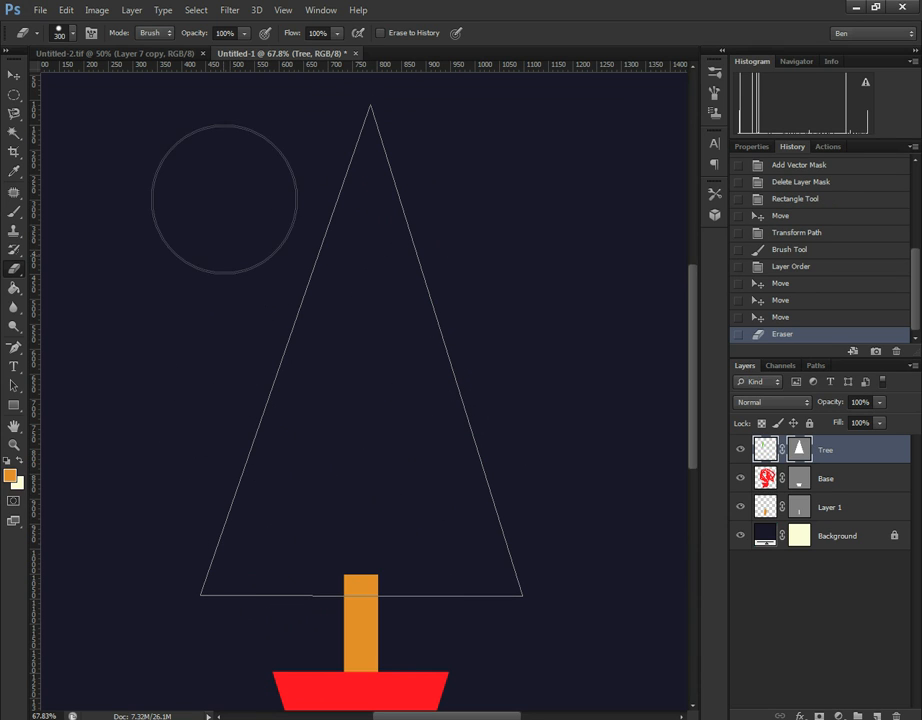
click(142, 315)
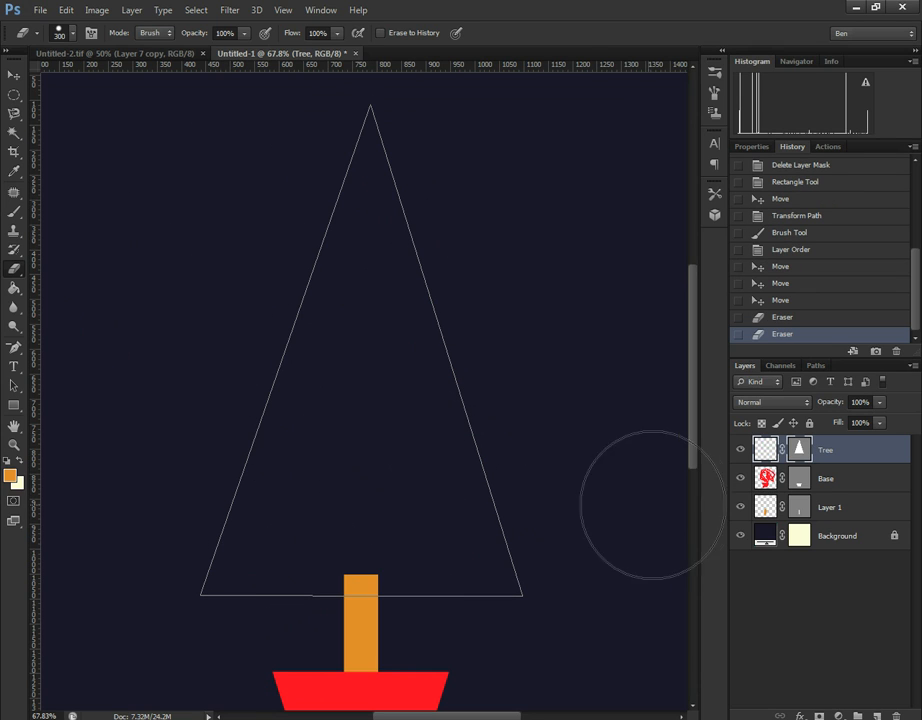
- Switch to the Brush tool and load the swirls.ABR brush set into the brush presets
key(b)
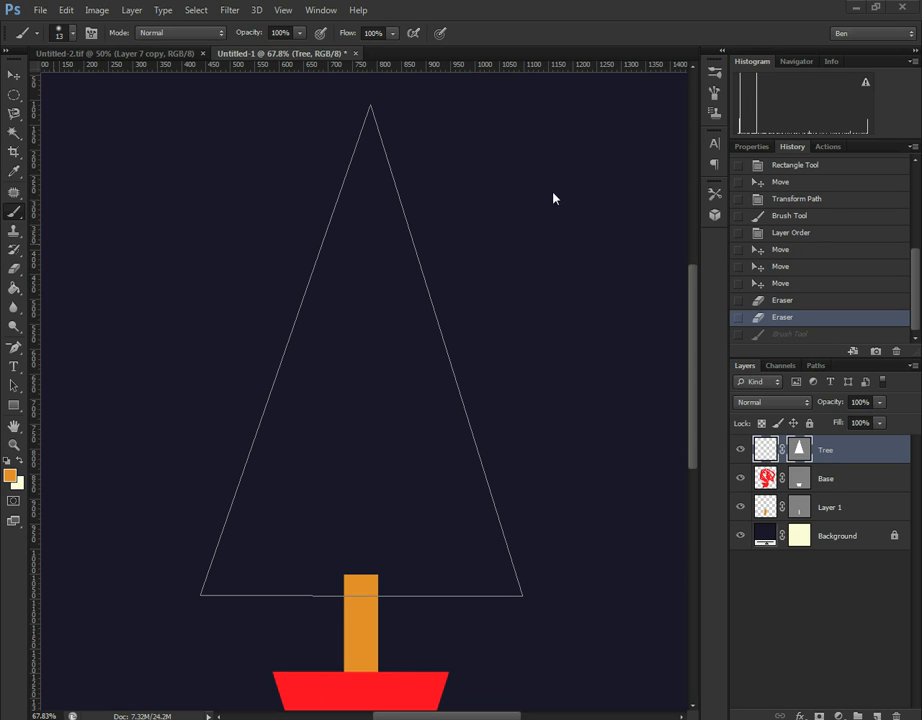
click(716, 71)
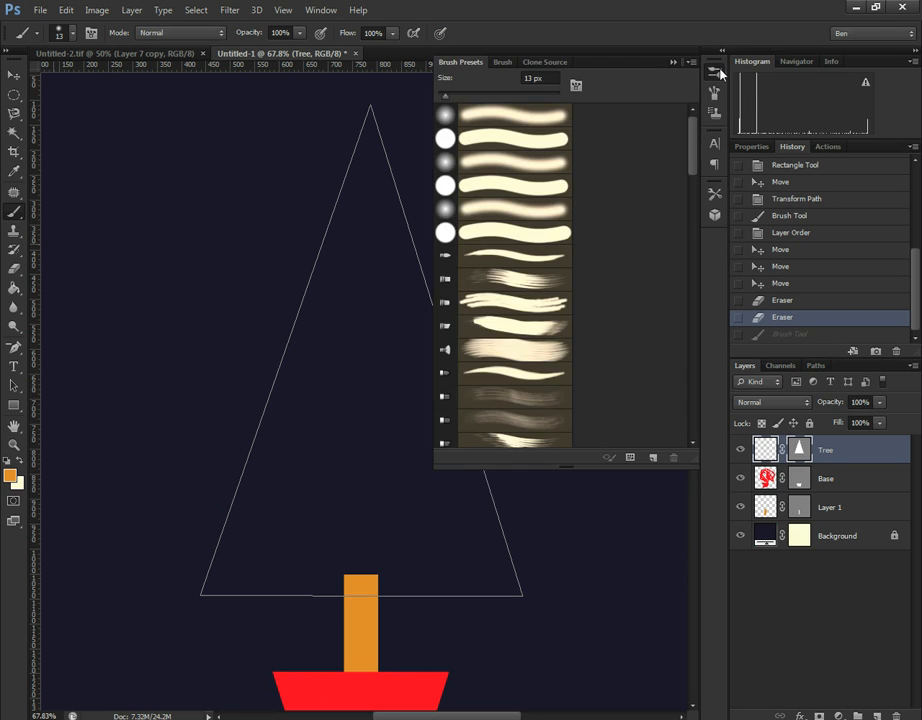
click(690, 62)
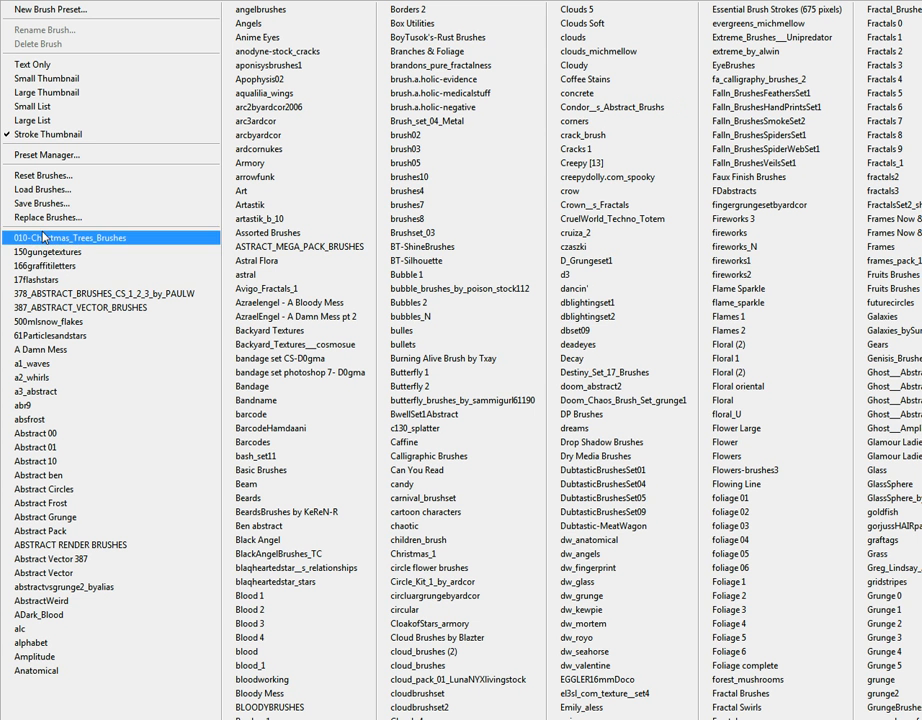
click(77, 190)
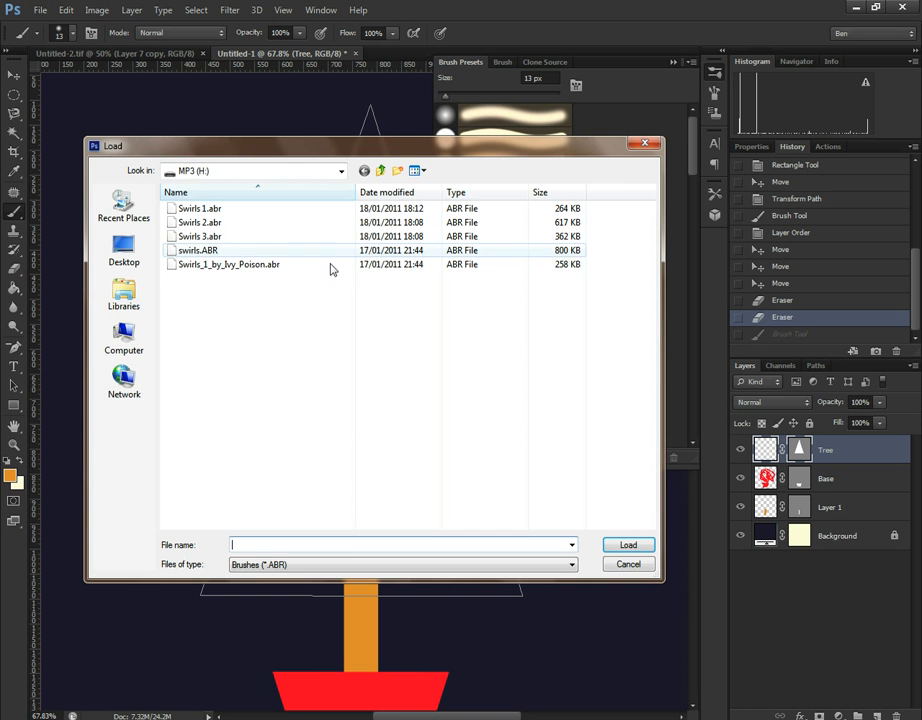
click(228, 250)
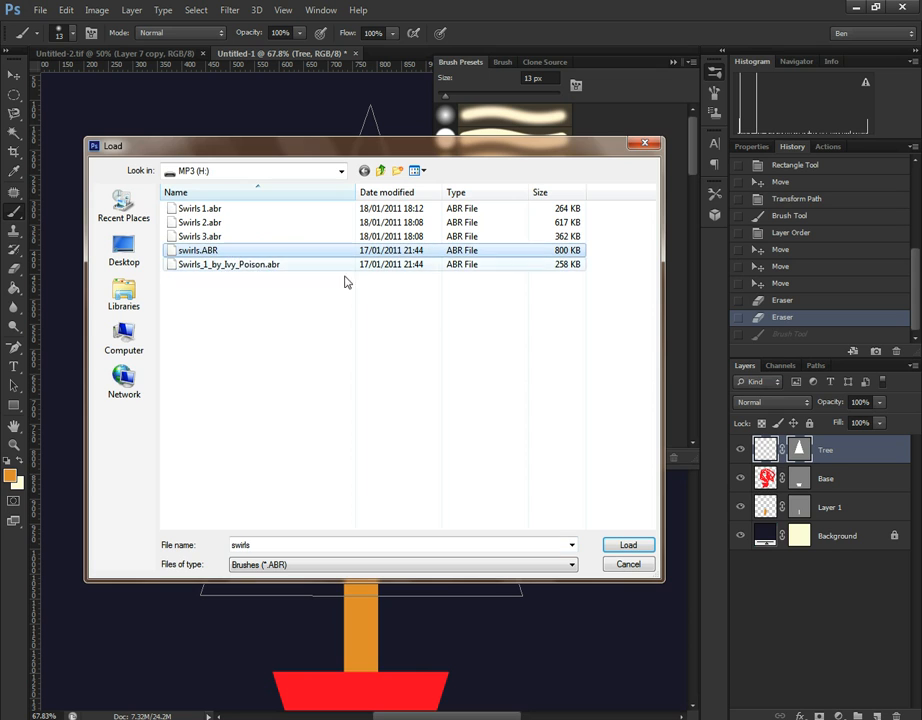
click(628, 547)
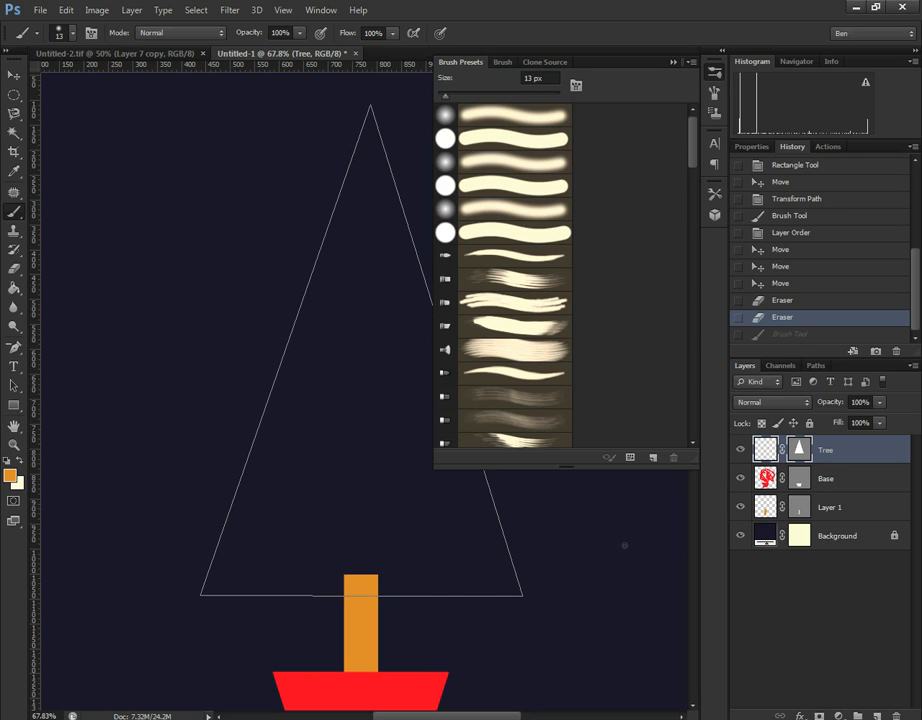
- Find the loaded swirl brushes at the end of the presets and display the brush presets as large thumbnails
click(692, 63)
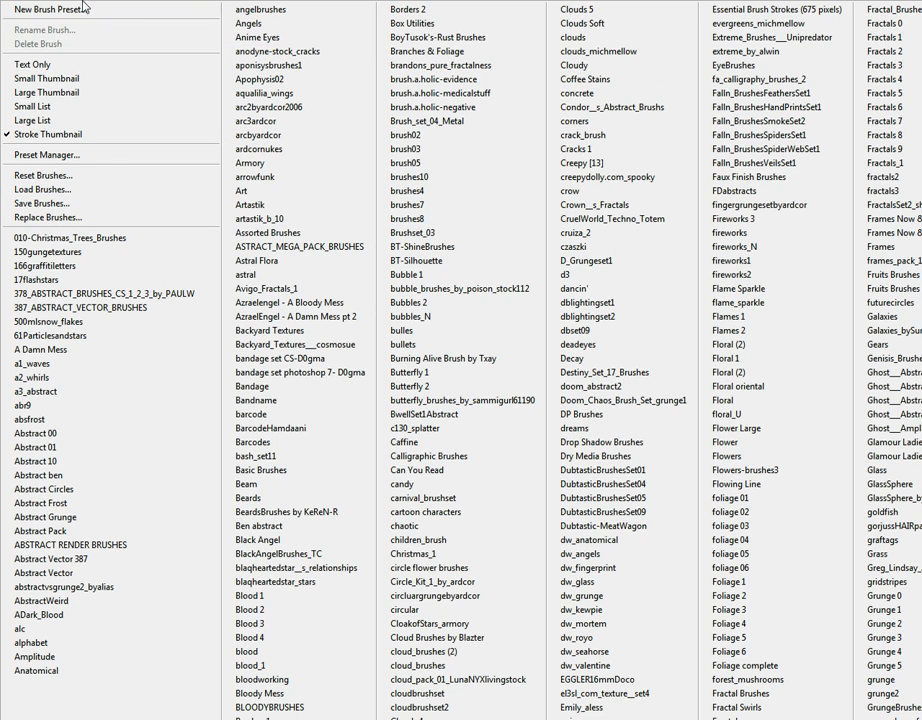
click(62, 78)
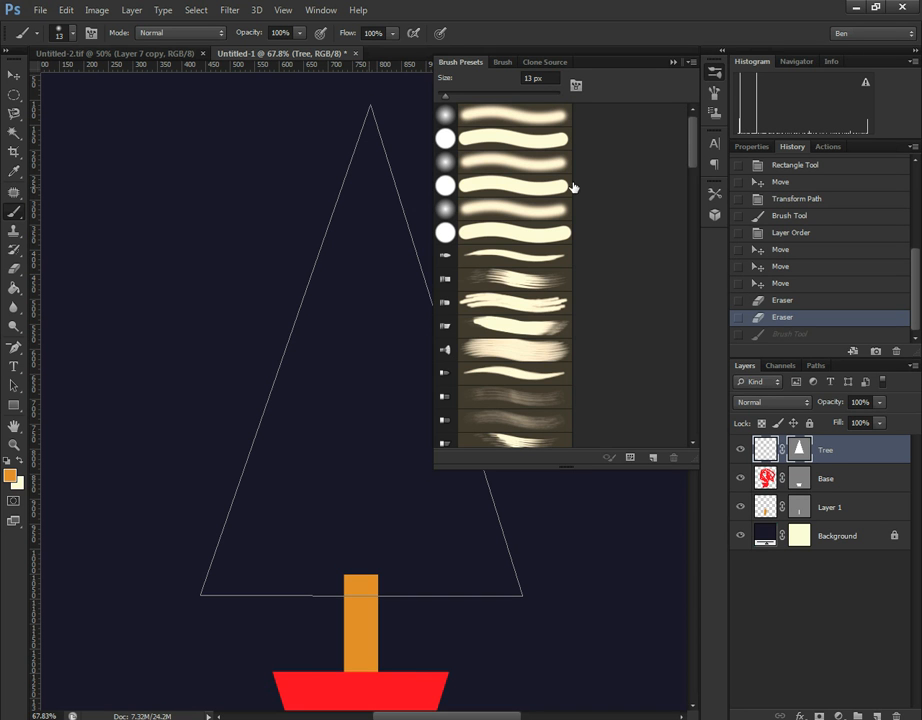
drag(697, 150, 686, 420)
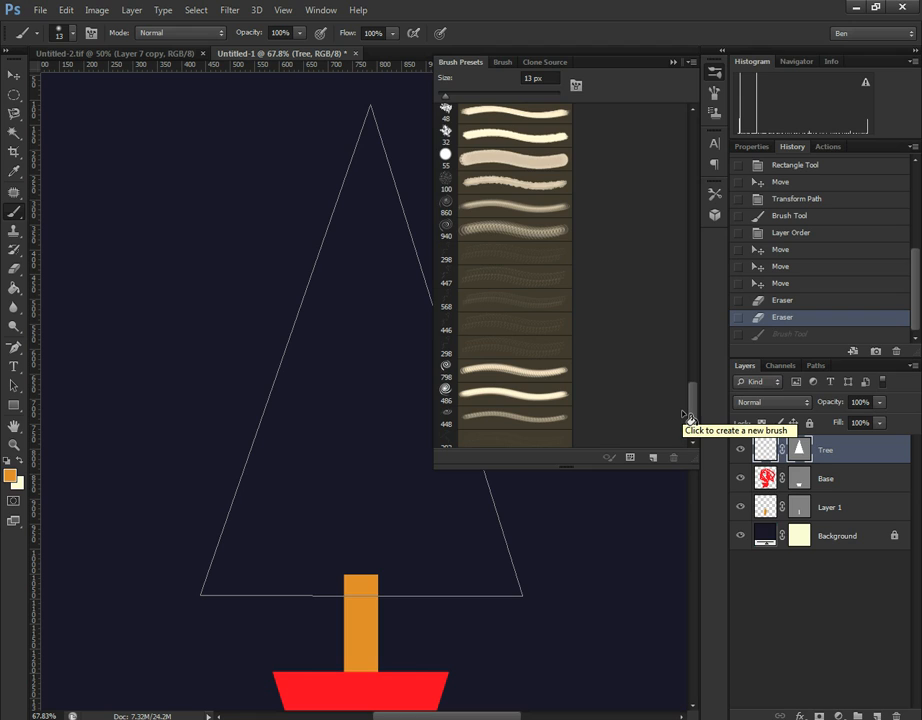
drag(692, 398, 692, 404)
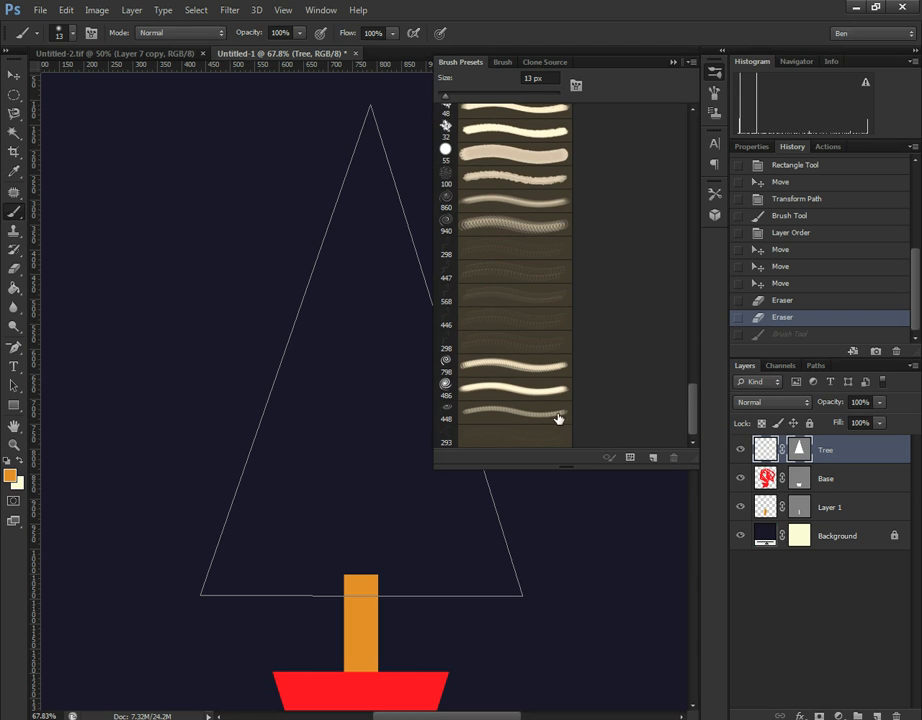
click(519, 370)
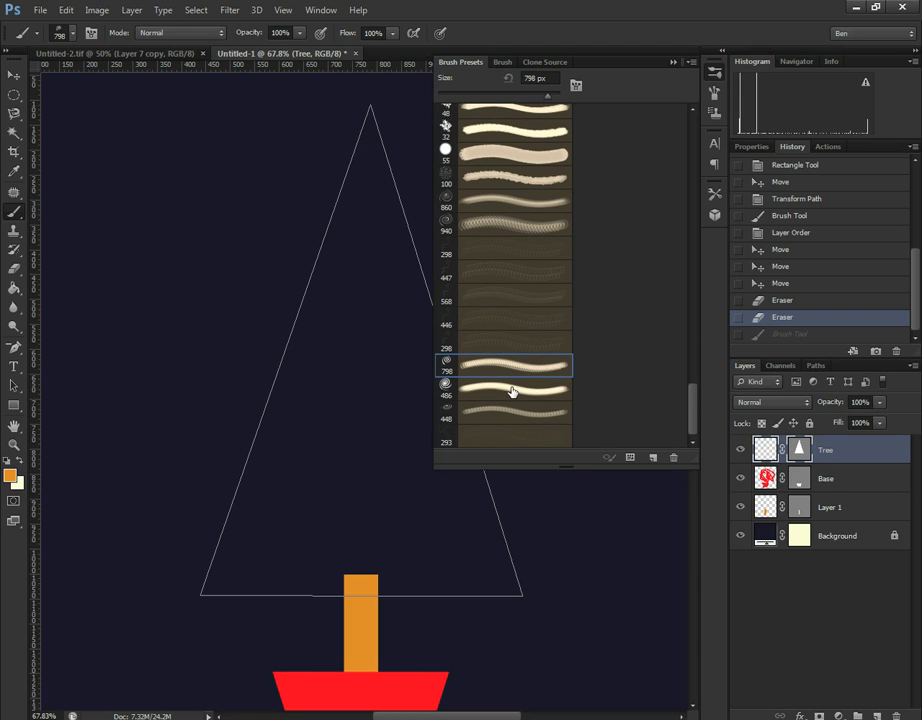
click(513, 409)
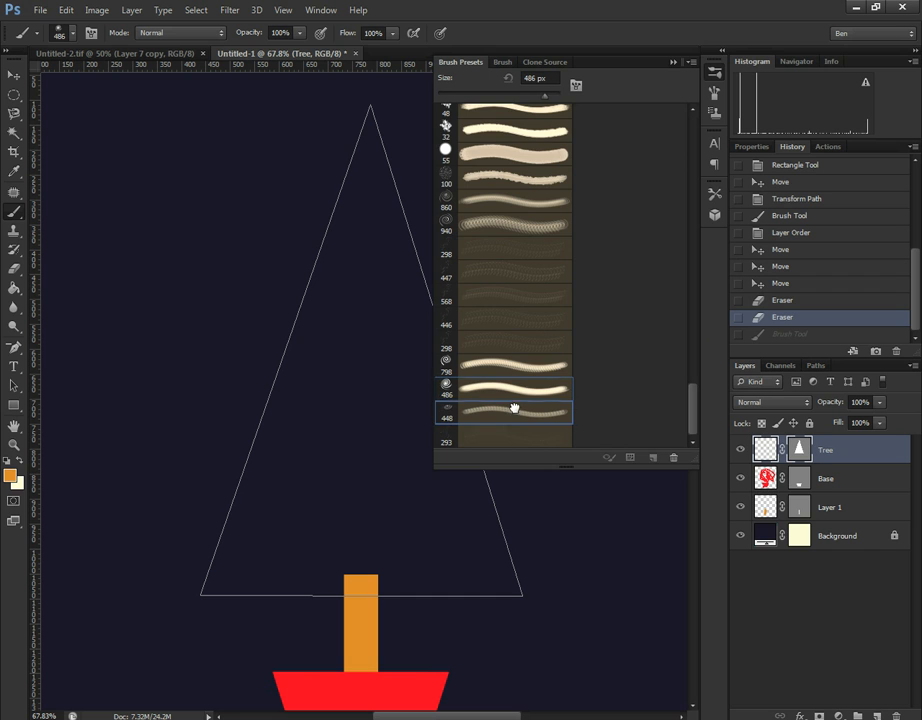
click(690, 63)
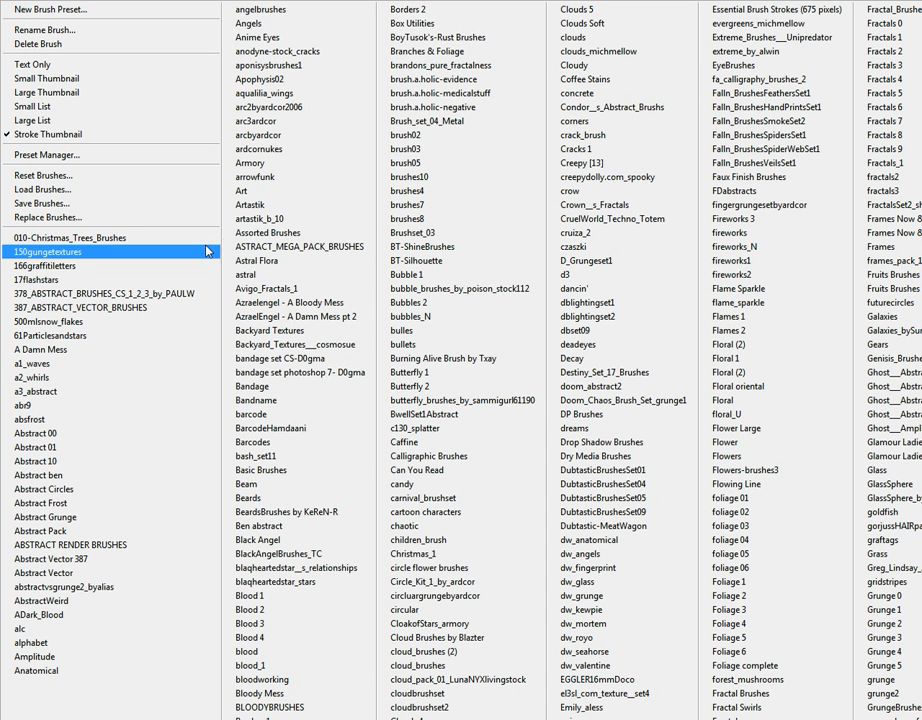
click(95, 92)
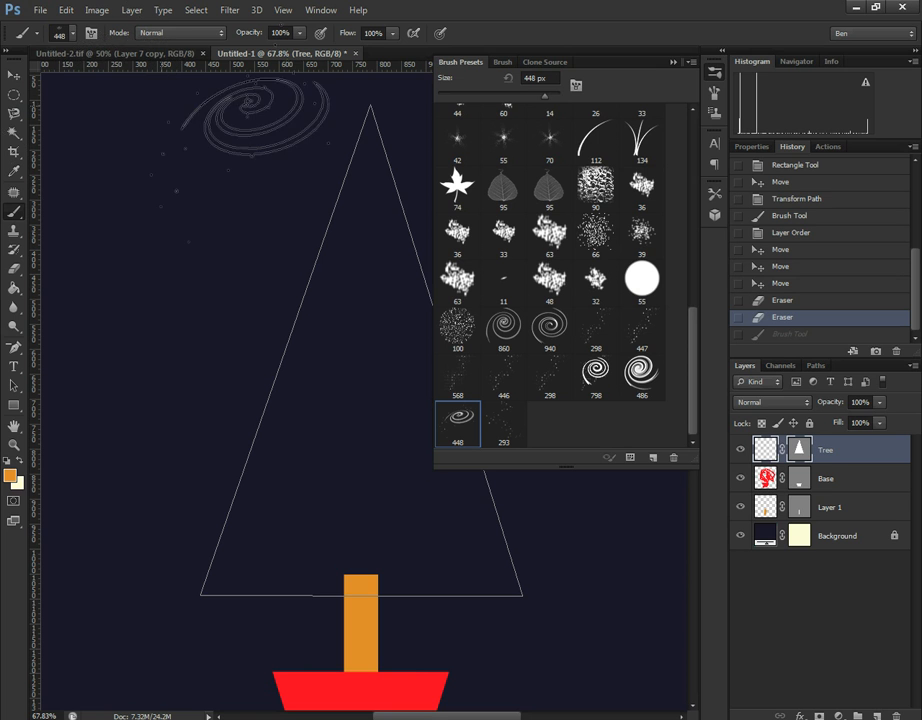
- Try the 486, 860, 940 and 798 px swirl brushes, and select the 448 px flattened spiral brush
click(645, 374)
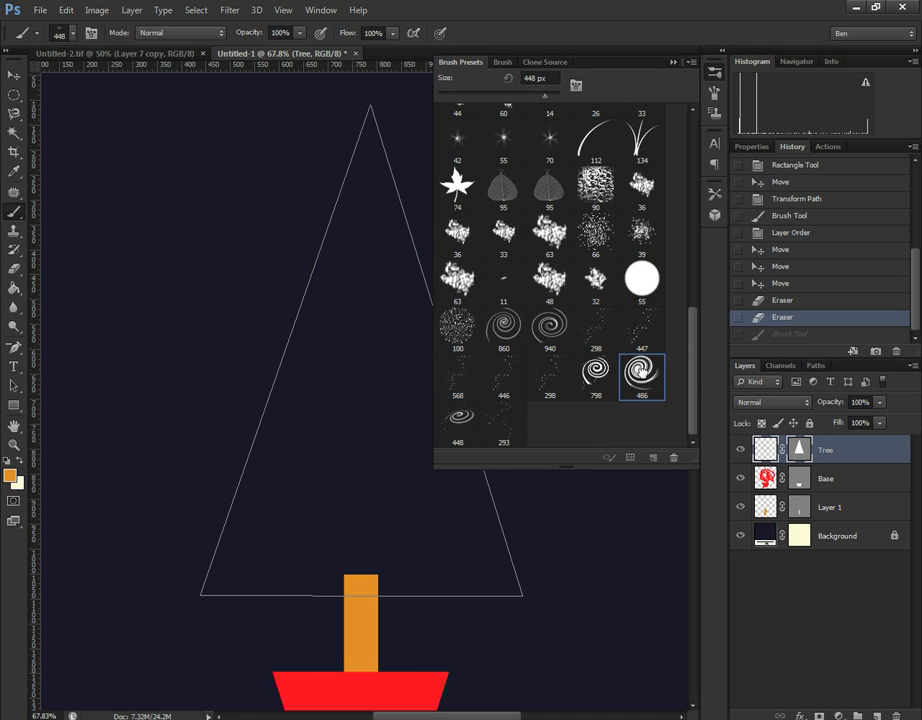
click(504, 328)
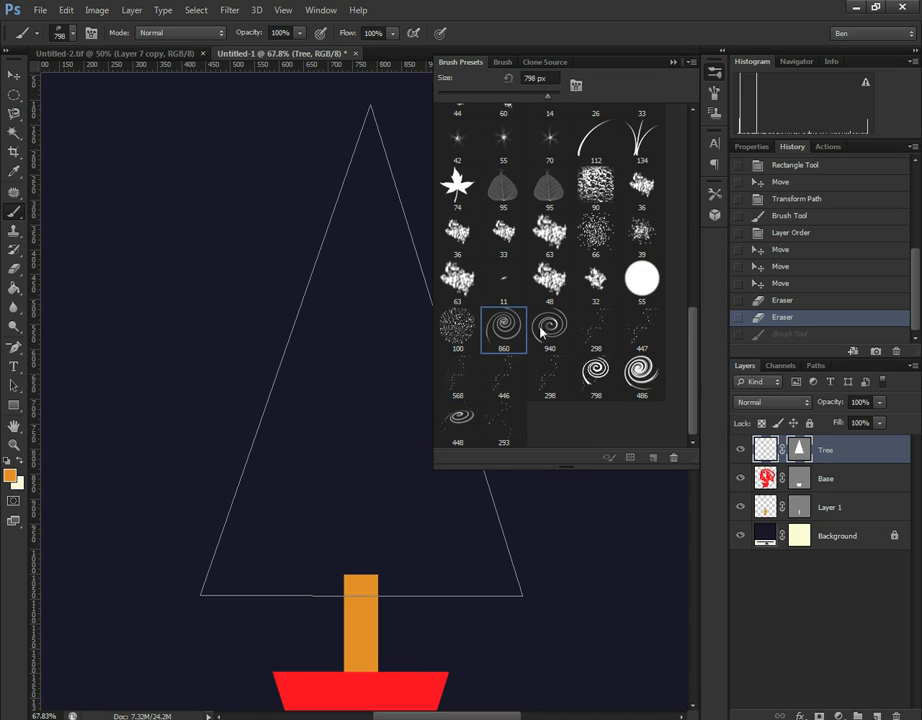
click(549, 327)
click(600, 383)
click(642, 374)
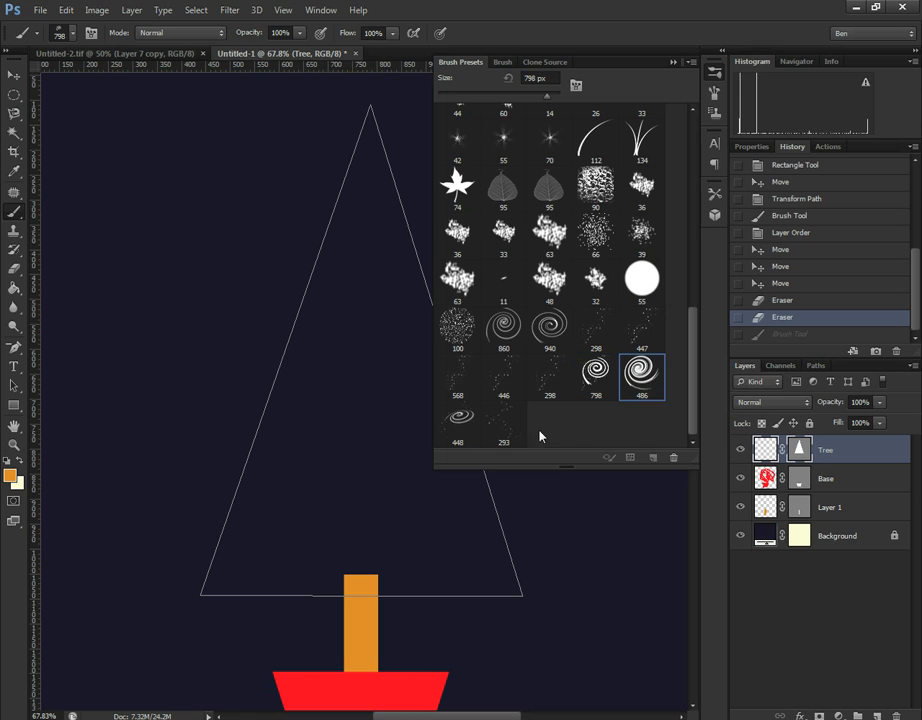
click(459, 424)
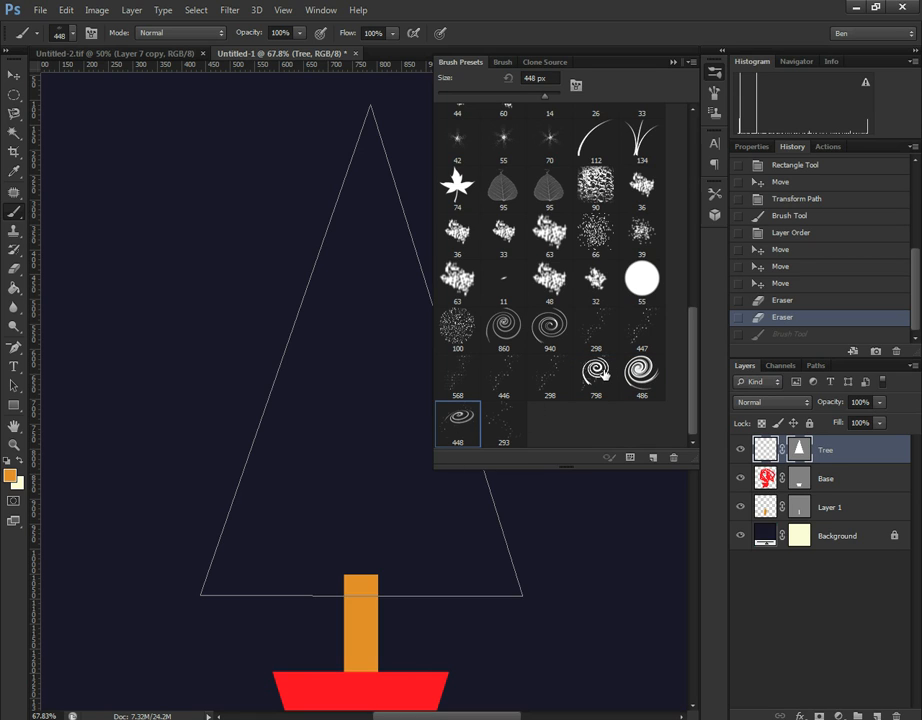
- Select the 486 px swirl brush and swap the colours so pale cream becomes the foreground colour
click(604, 375)
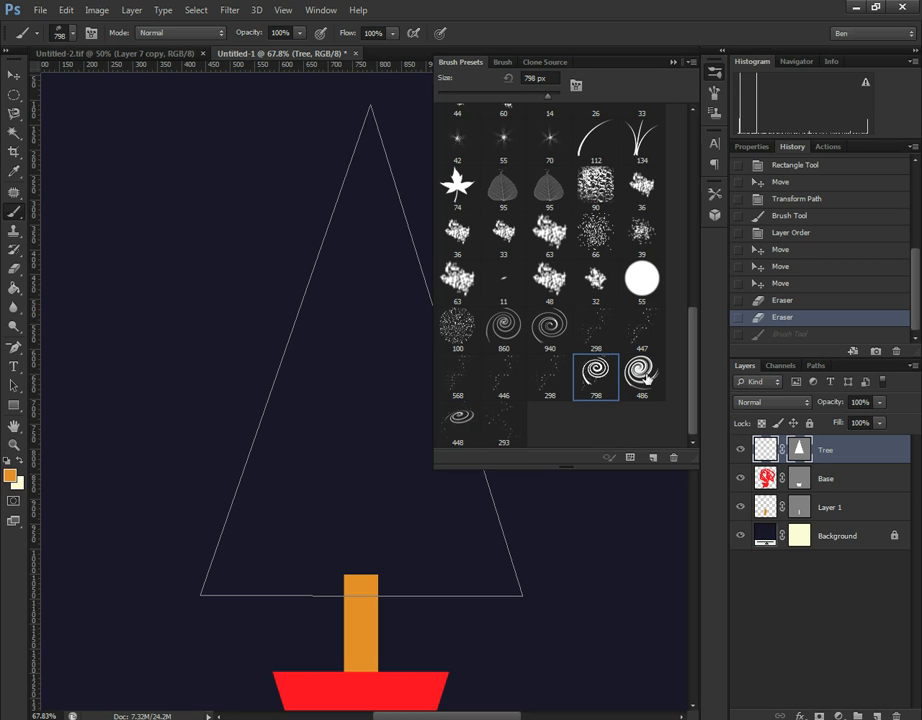
click(642, 373)
click(671, 62)
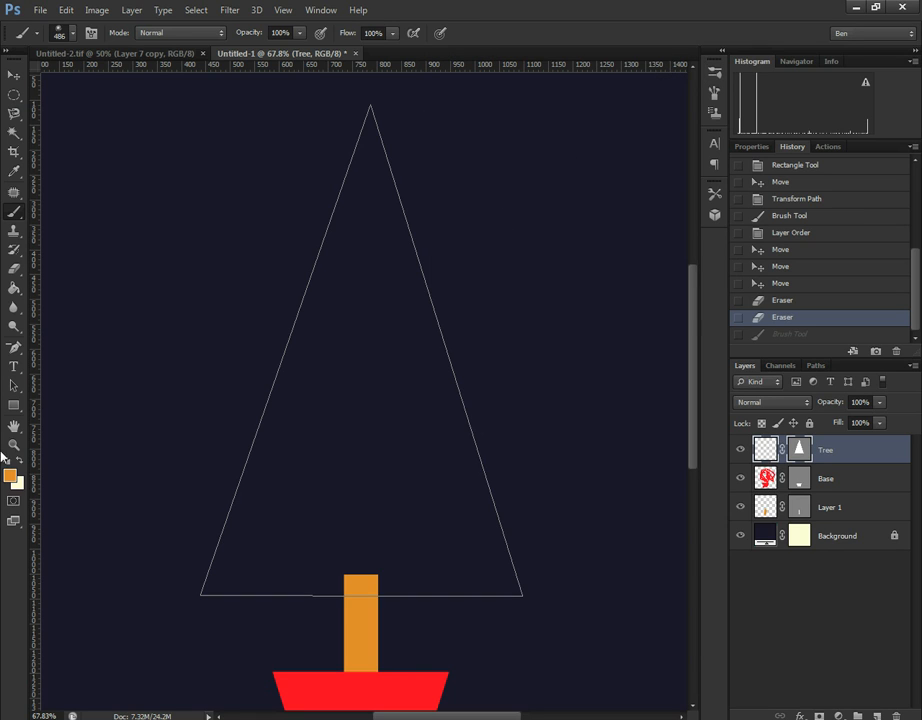
click(22, 460)
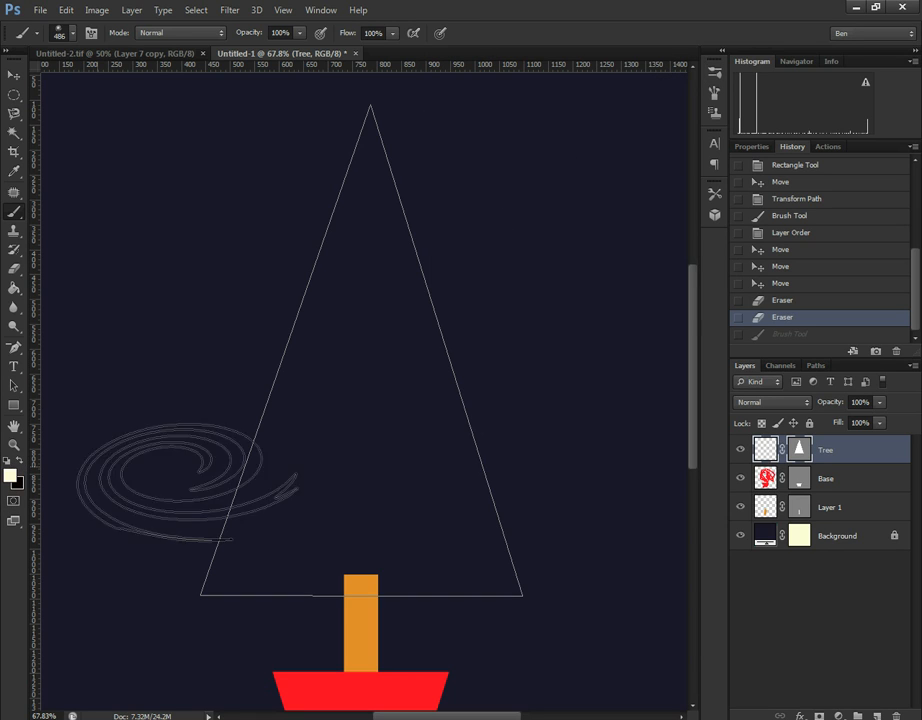
- Reduce the swirl brush size to 125 px to fit inside the tree outline
key(bracketleft)
key(bracketleft)
key(bracketleft)
key(bracketleft)
key(bracketleft)
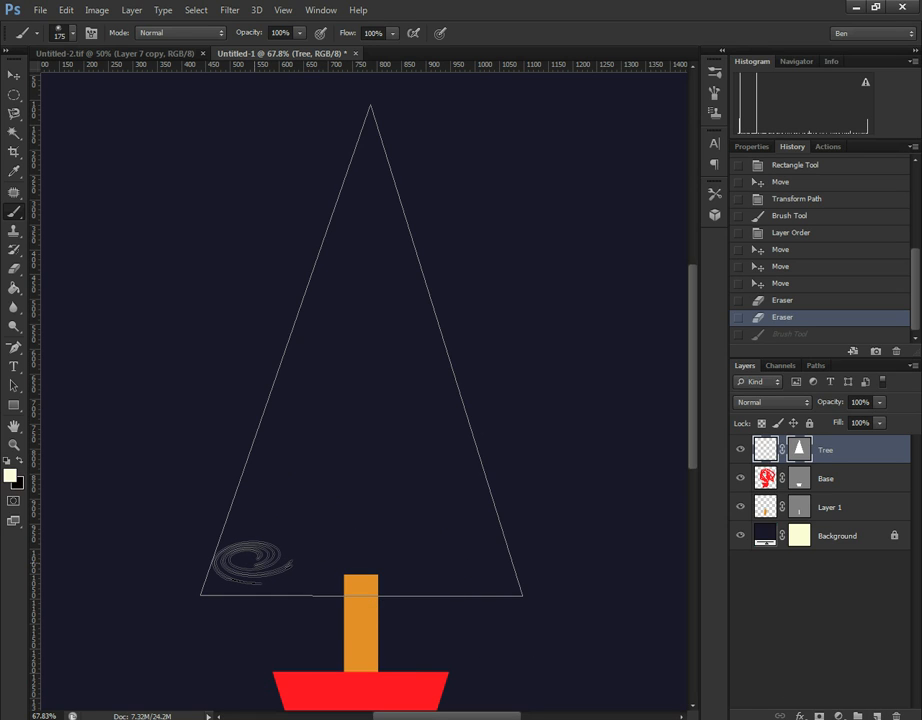
key(bracketright)
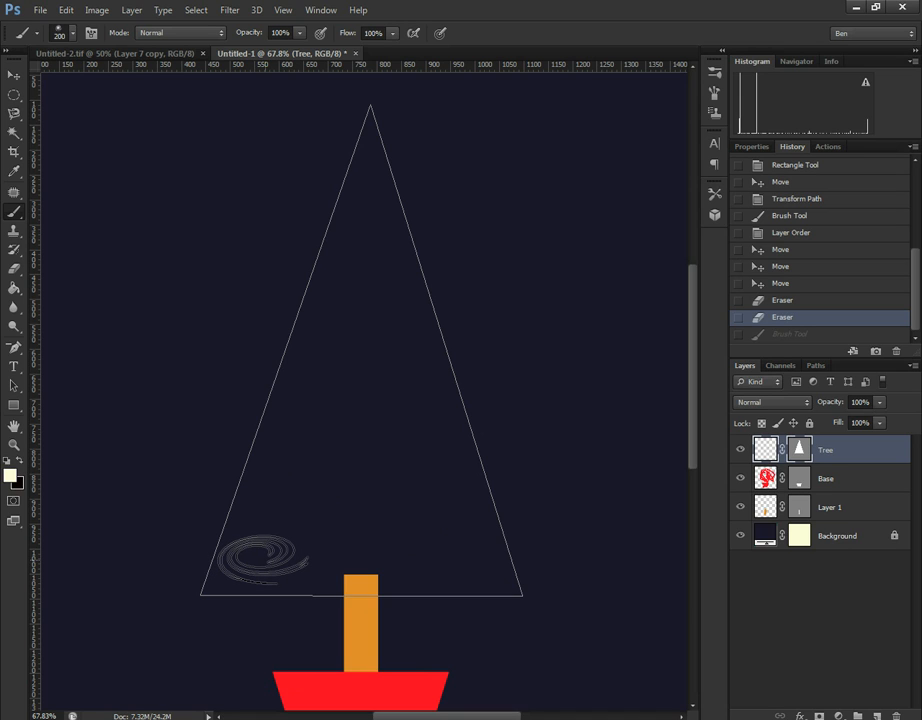
key(bracketleft)
key(bracketleft)
key(bracketleft)
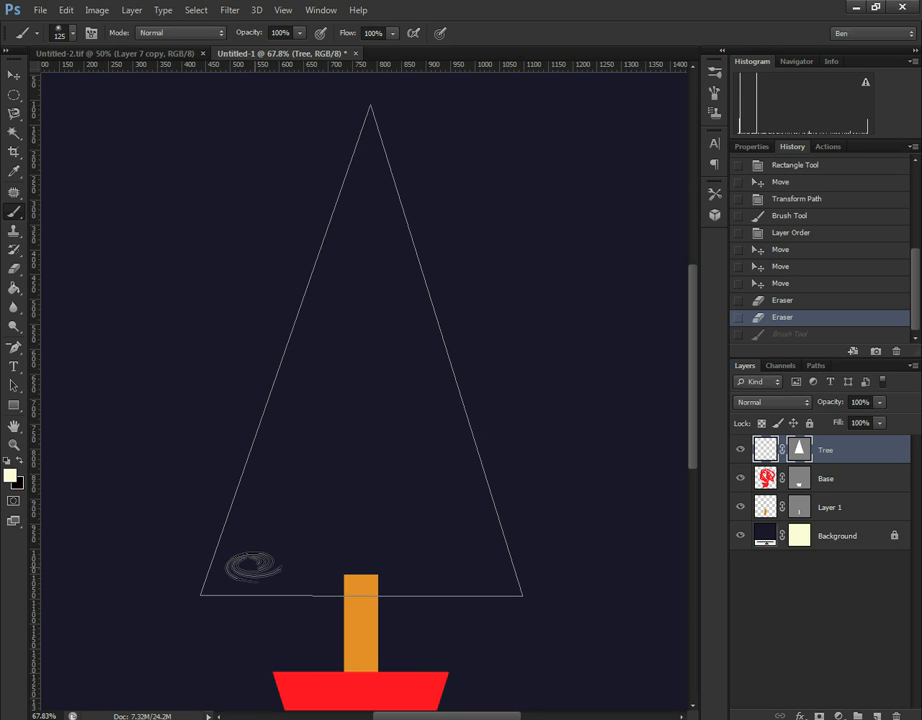
- Stamp small cream spirals on the Tree layer, scattered from the base of the triangular mask up towards its tip
click(246, 567)
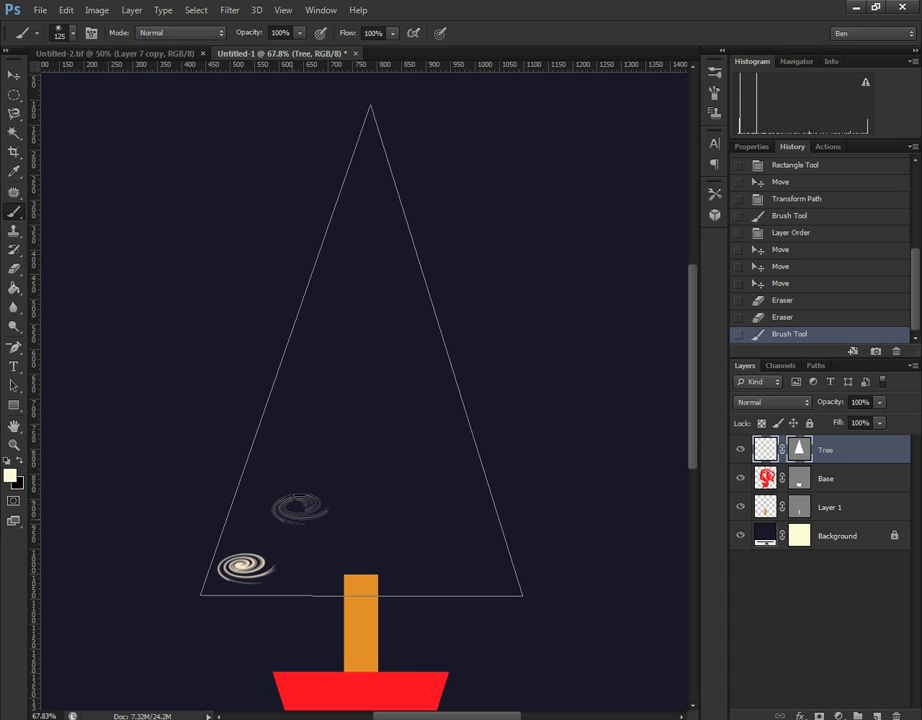
click(316, 489)
click(362, 329)
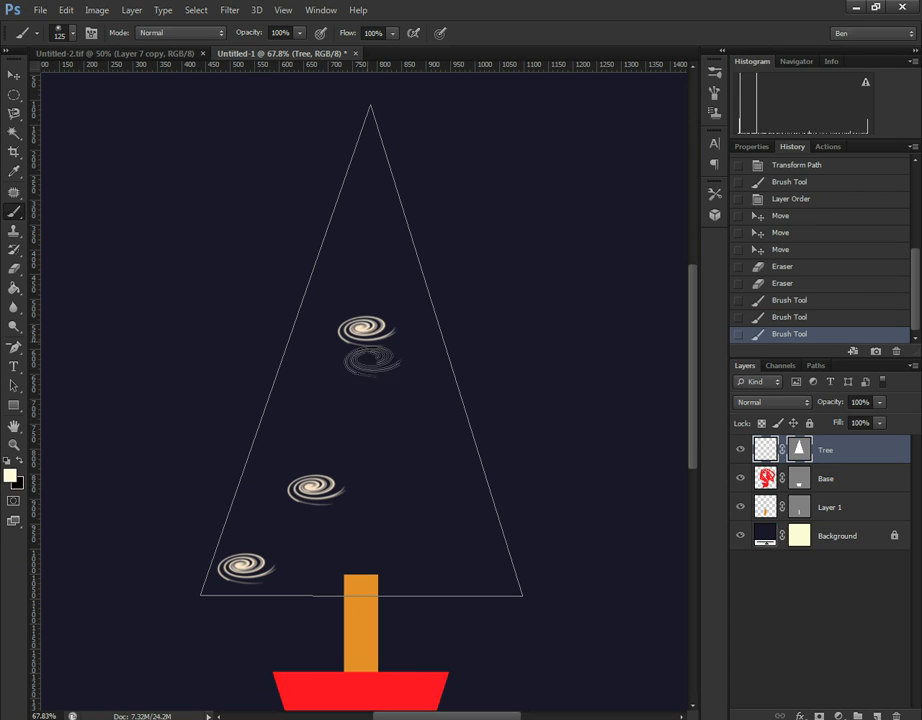
click(419, 410)
click(302, 435)
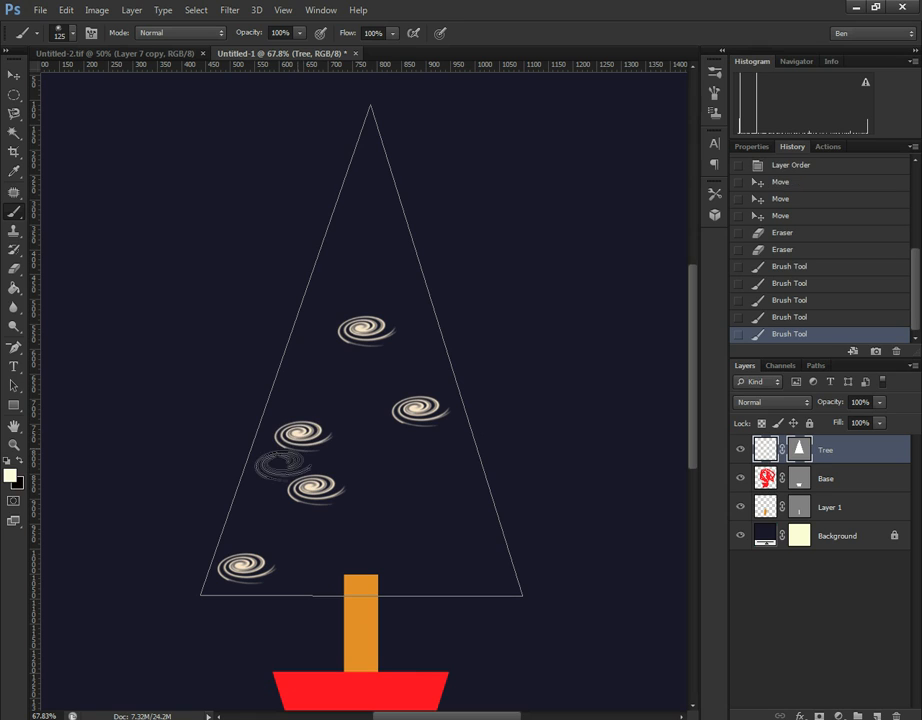
click(260, 519)
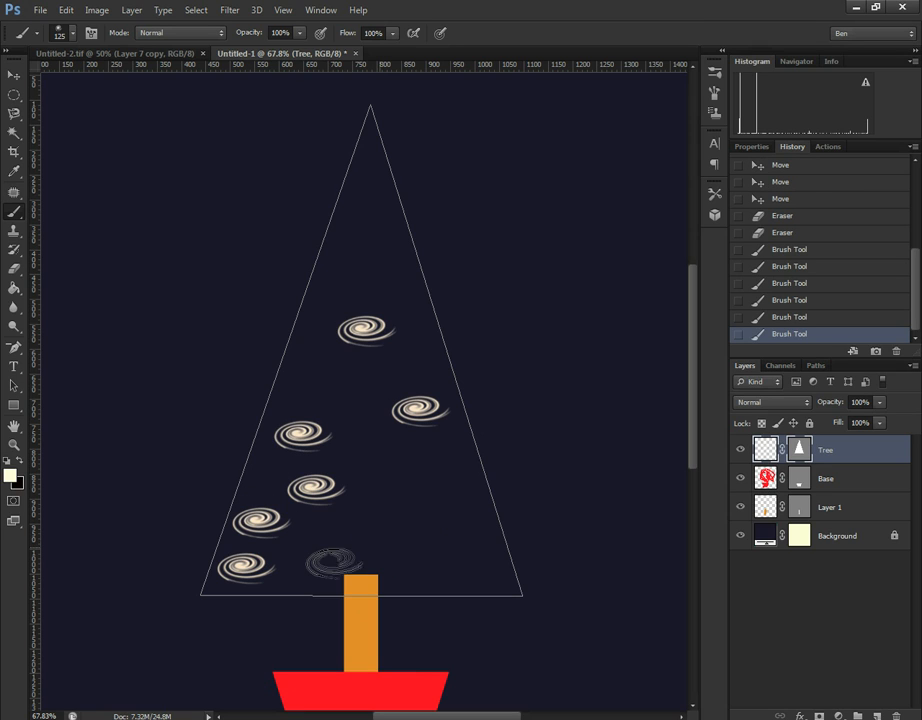
click(320, 571)
click(436, 565)
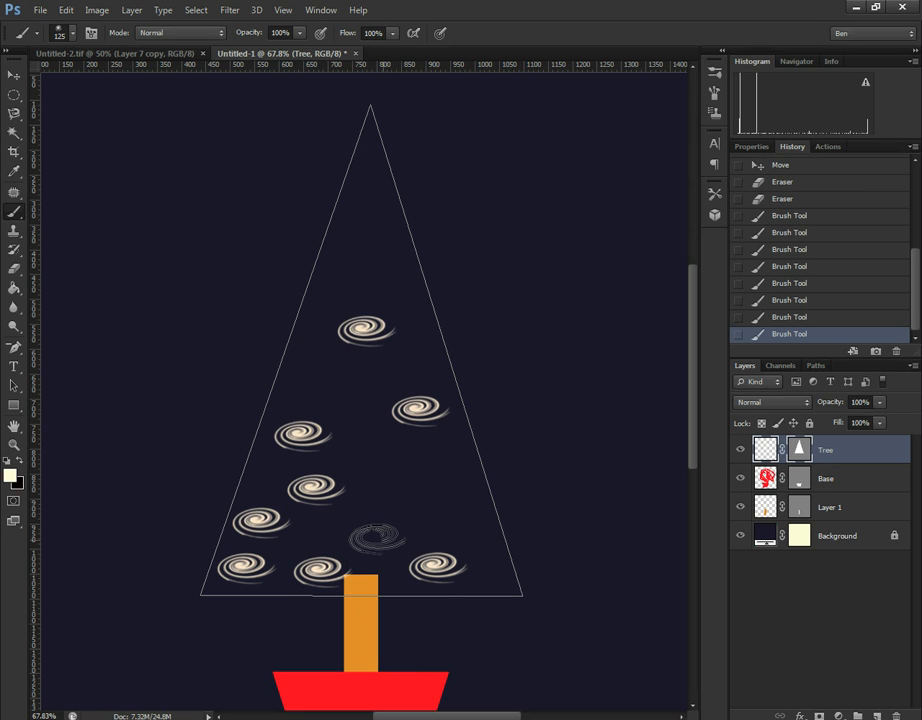
click(378, 538)
click(422, 488)
click(469, 529)
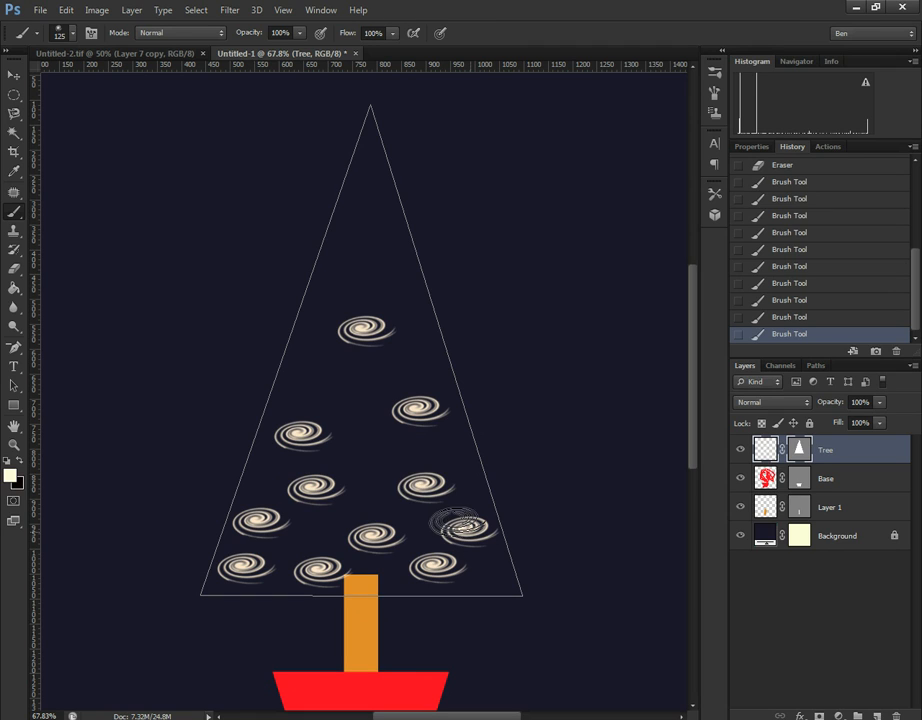
click(366, 445)
click(329, 380)
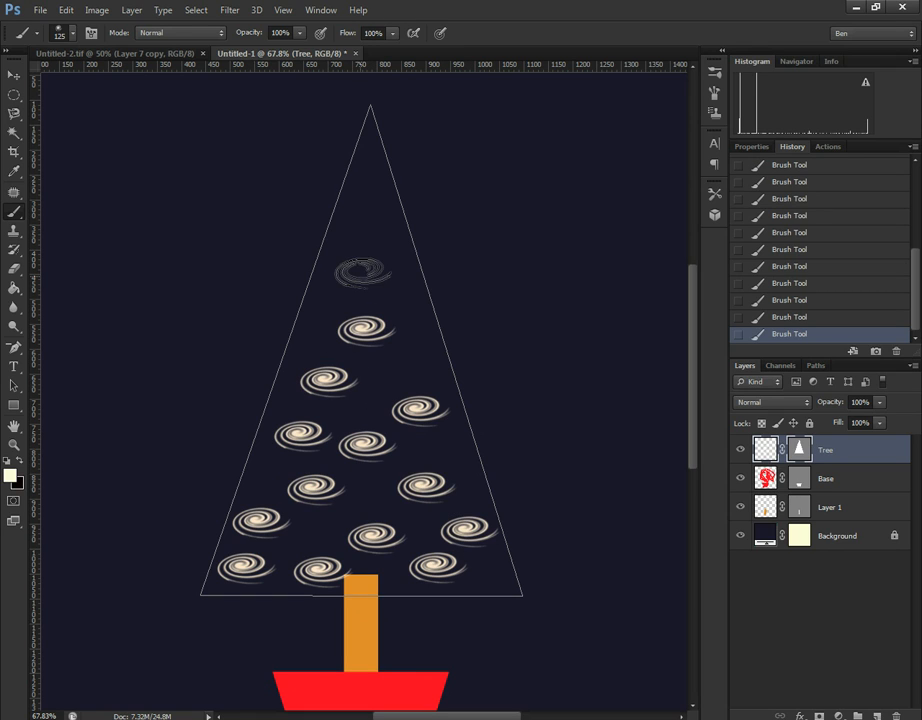
click(348, 280)
click(366, 232)
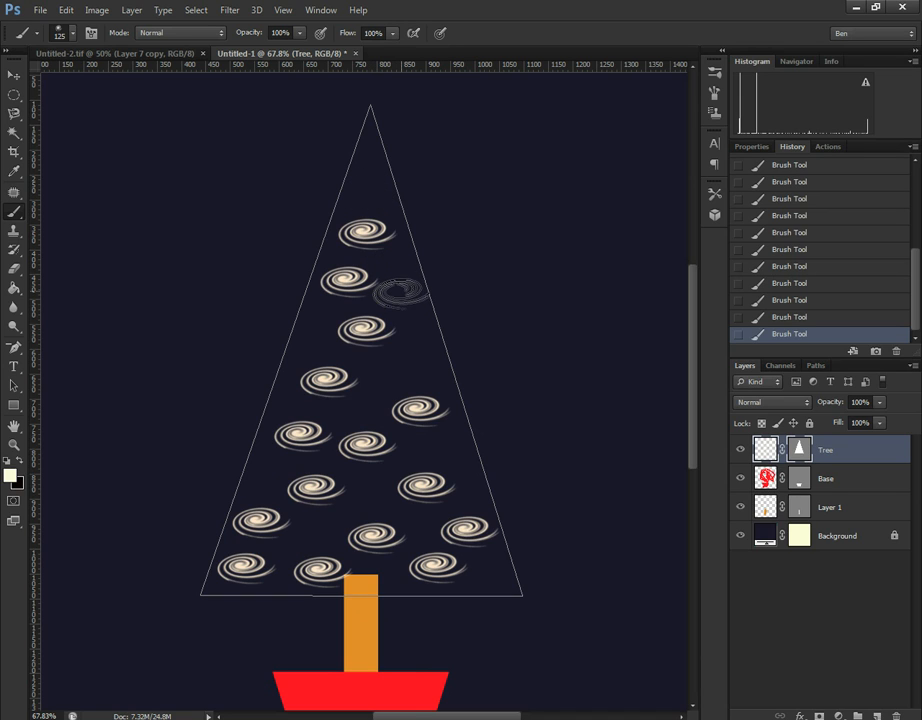
click(401, 295)
click(422, 365)
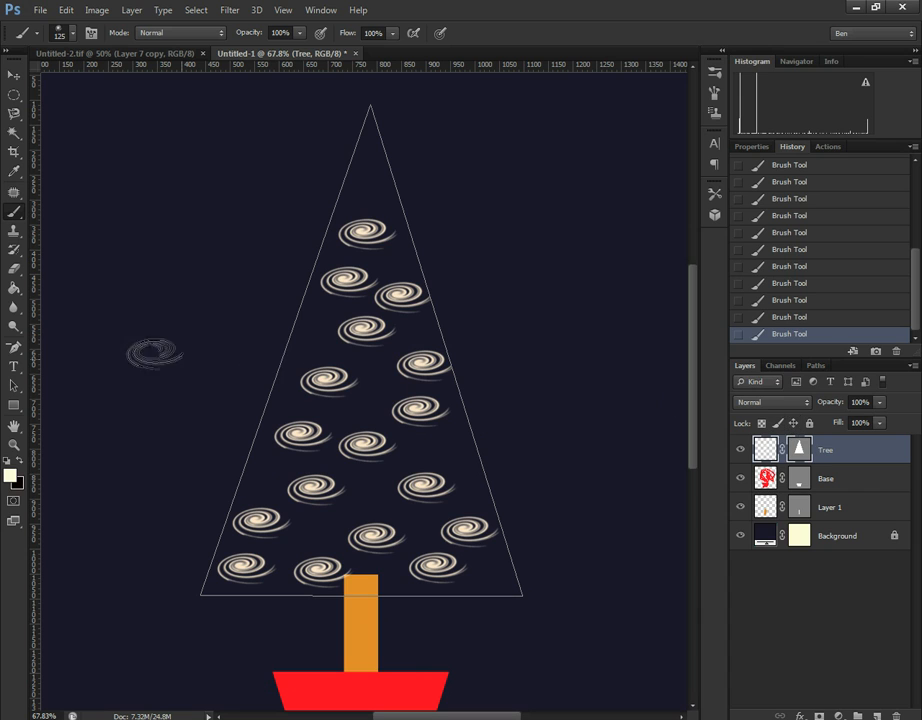
- Select the 798 px swirl brush with scattered dots and set its size to 200 px
click(716, 74)
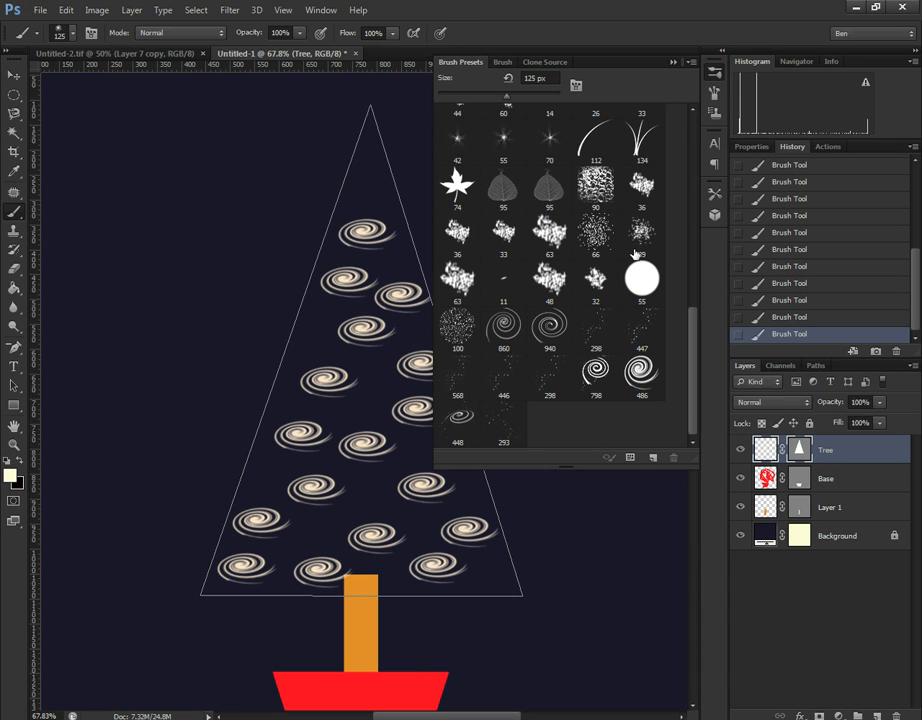
click(600, 373)
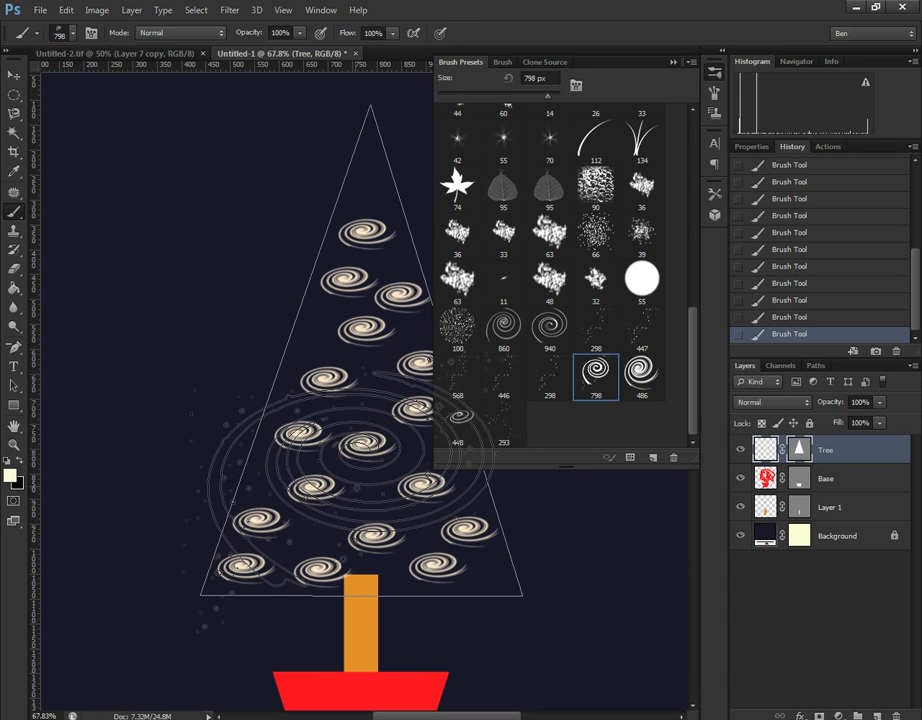
click(673, 62)
key(bracketleft)
key(bracketleft)
key(bracketleft)
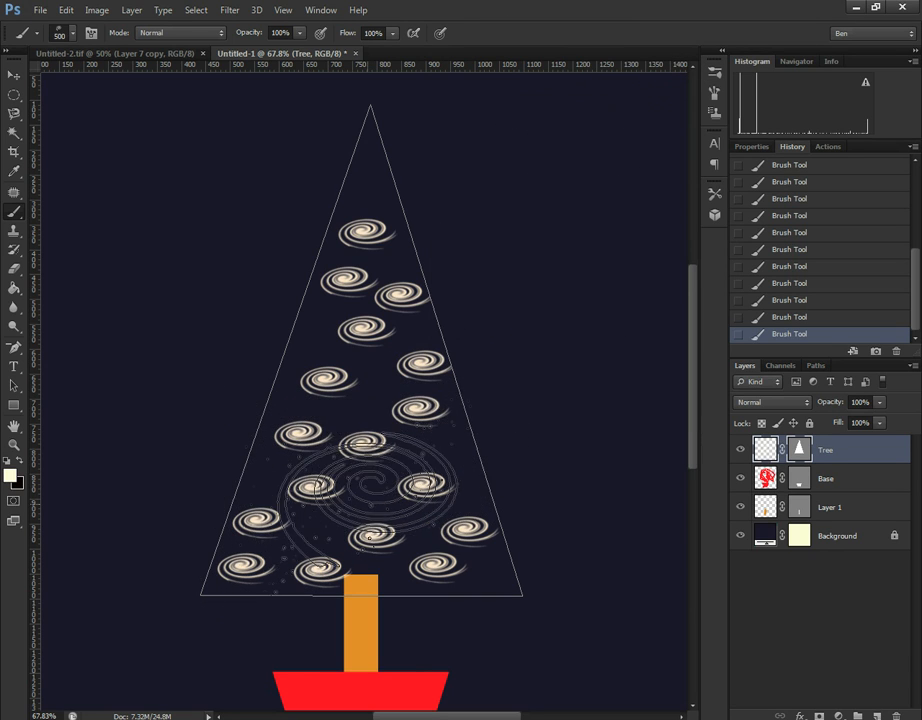
key(bracketleft)
key(bracketleft)
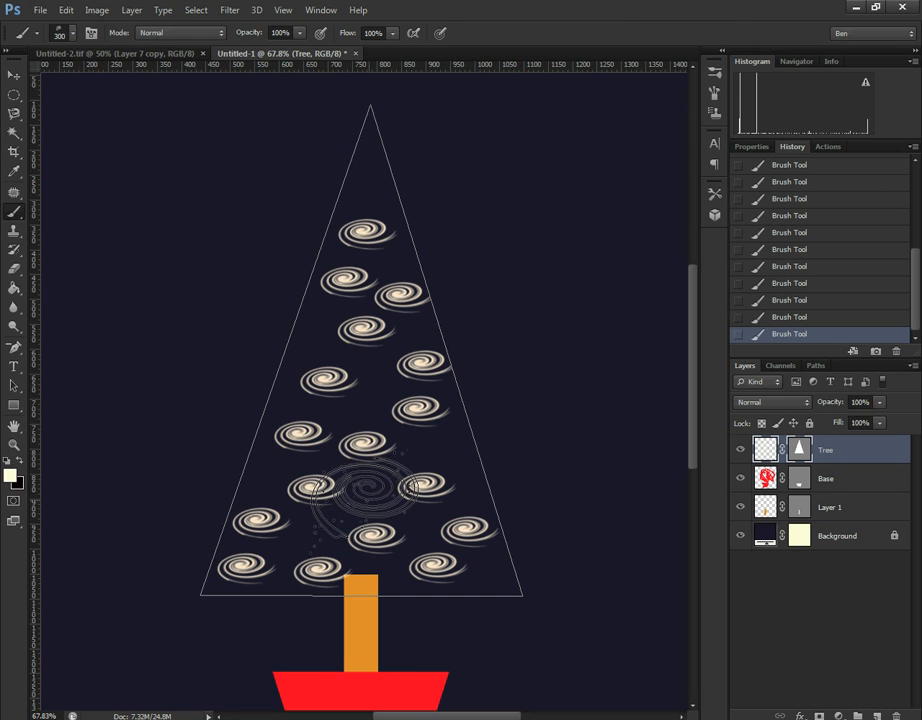
key(bracketright)
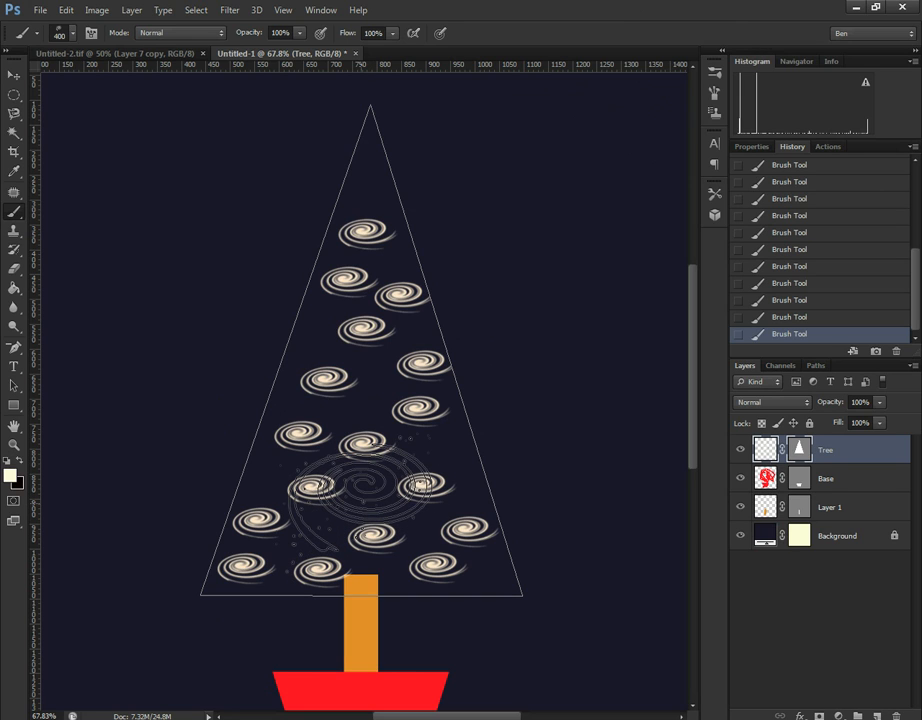
key(bracketleft)
key(bracketleft)
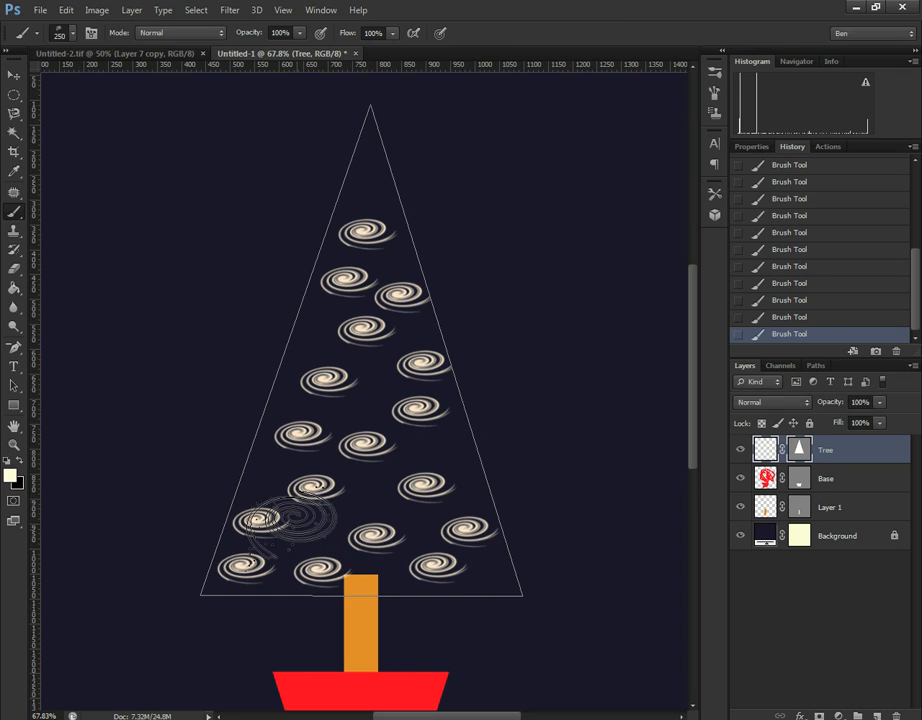
key(bracketleft)
key(bracketleft)
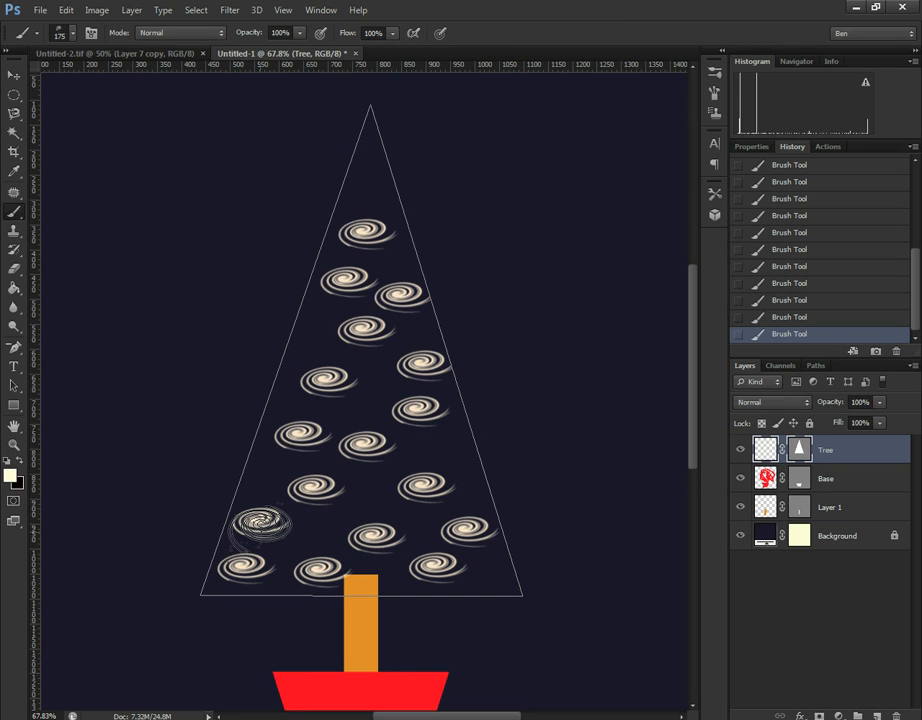
key(bracketleft)
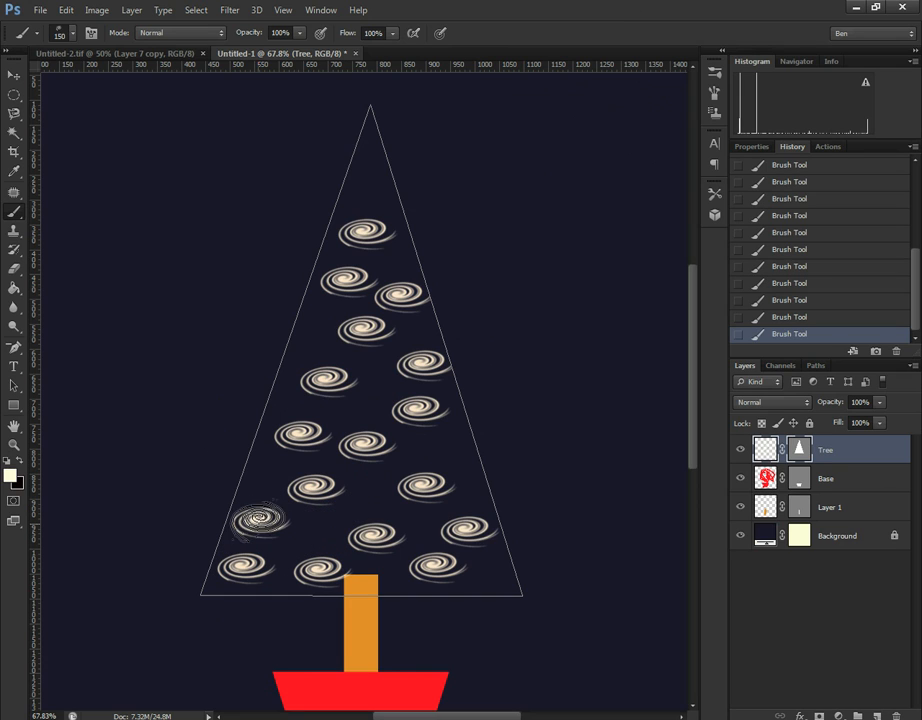
click(259, 518)
key(bracketright)
key(bracketright)
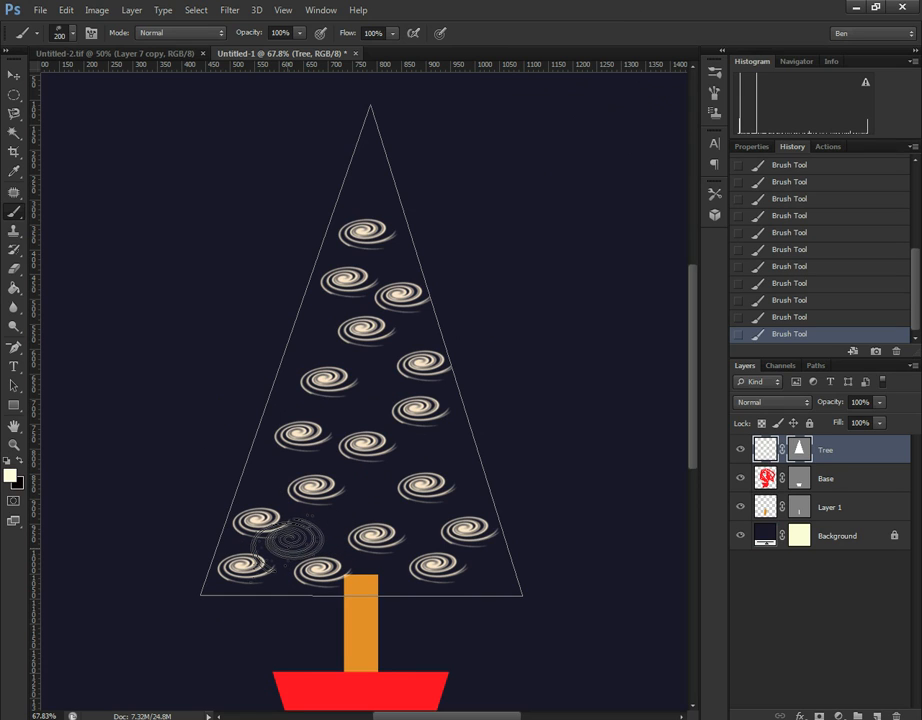
- Stamp larger cream dotted swirls across the Tree layer, filling the gaps between the small spirals and along the mask's edges
click(287, 543)
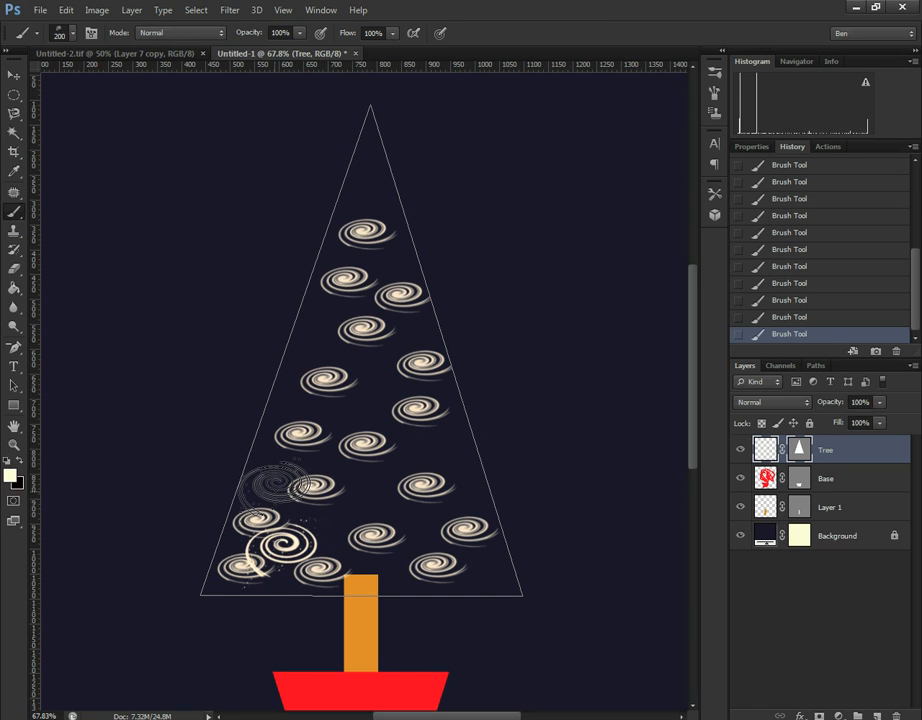
click(273, 486)
click(333, 520)
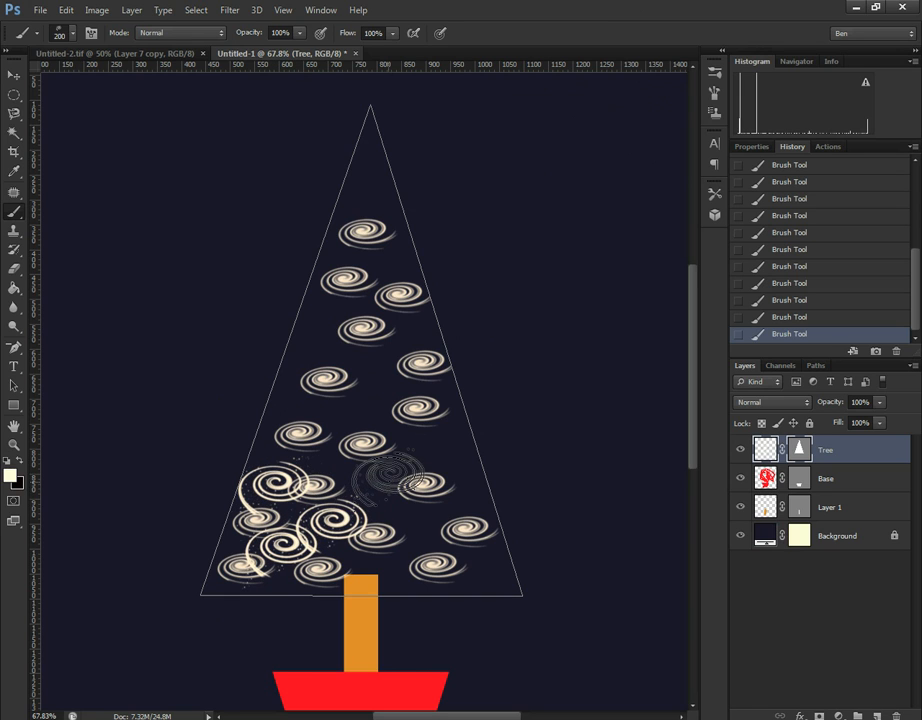
click(382, 478)
click(368, 410)
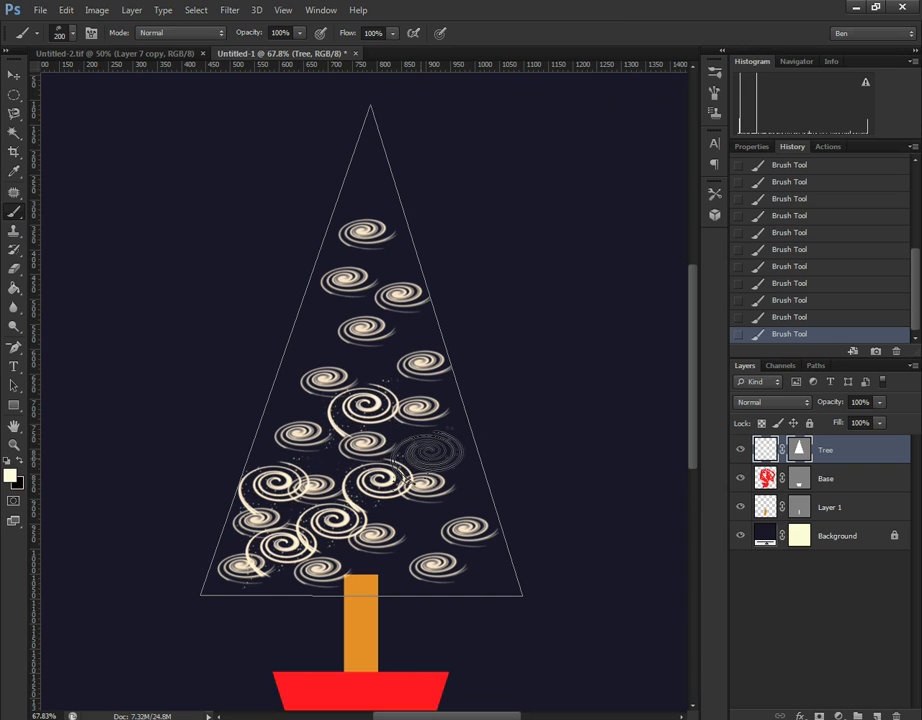
click(431, 451)
click(425, 523)
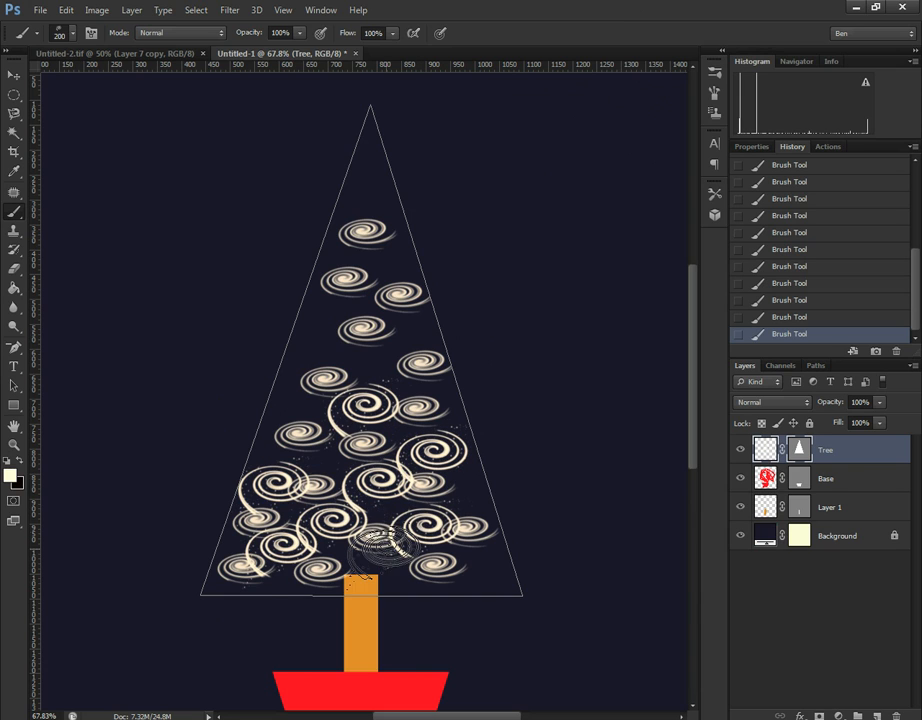
click(378, 545)
click(373, 353)
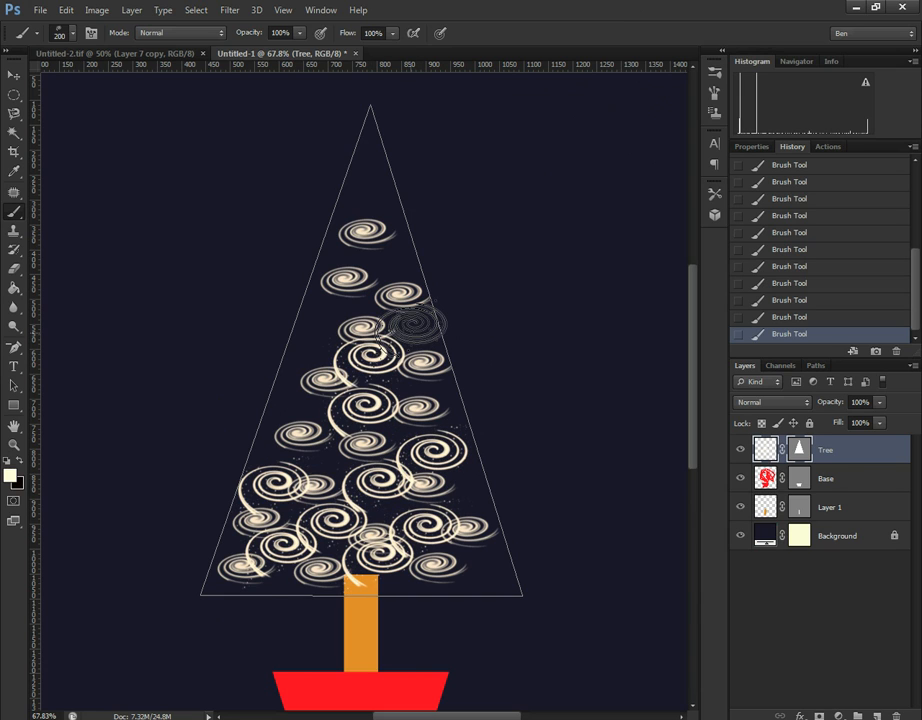
click(411, 326)
click(333, 307)
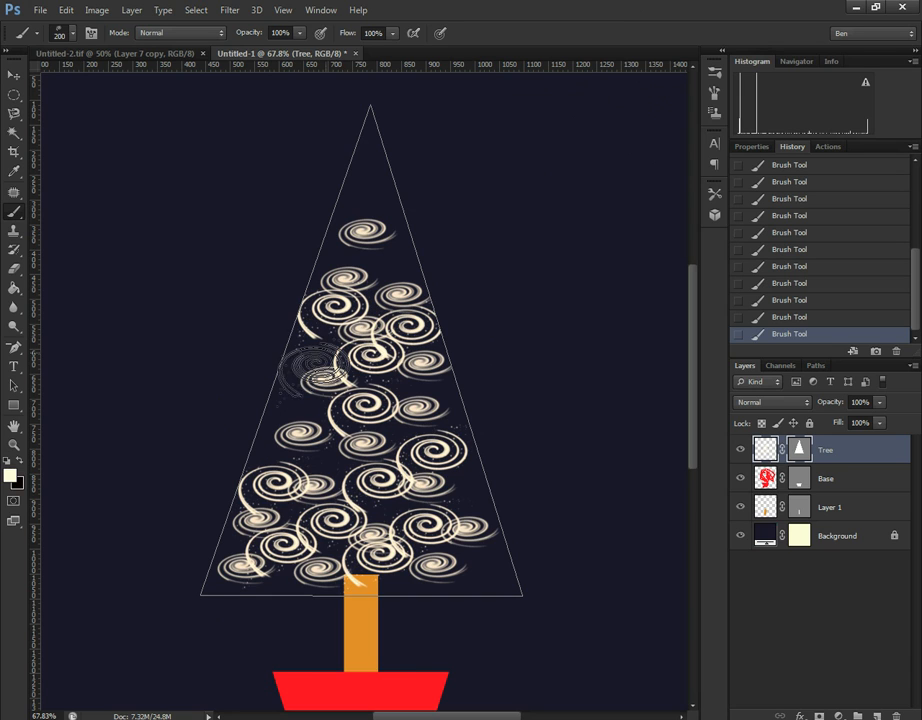
click(293, 405)
click(323, 378)
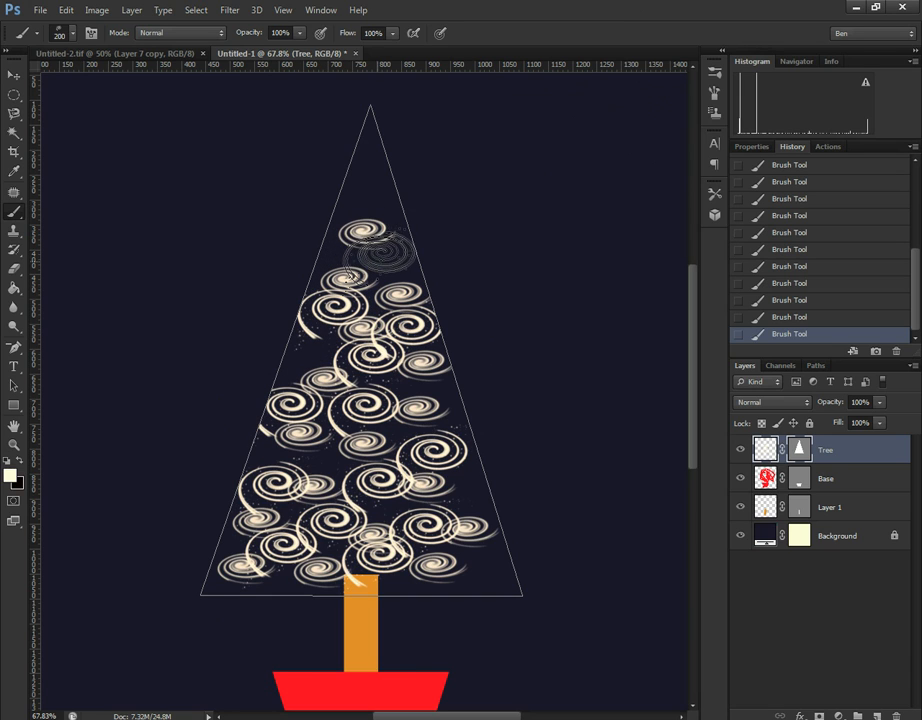
click(384, 252)
click(372, 198)
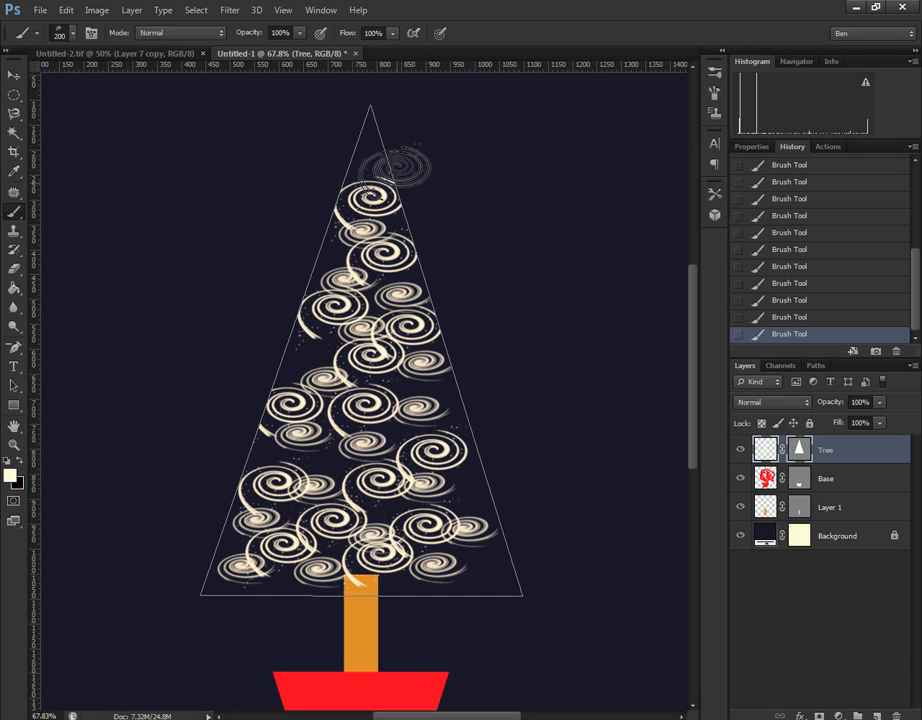
click(338, 262)
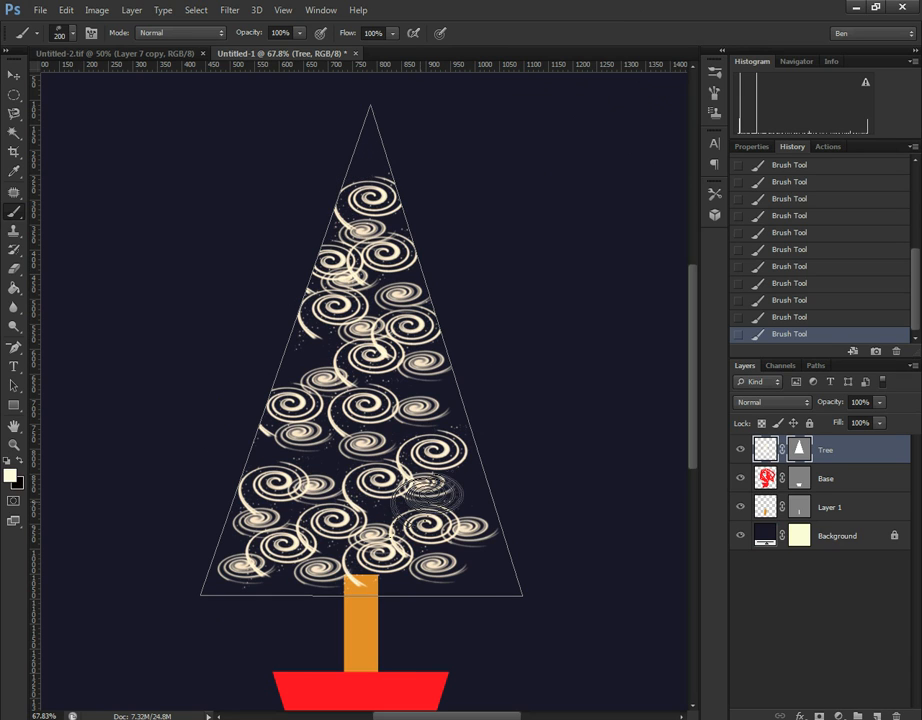
click(463, 485)
click(438, 401)
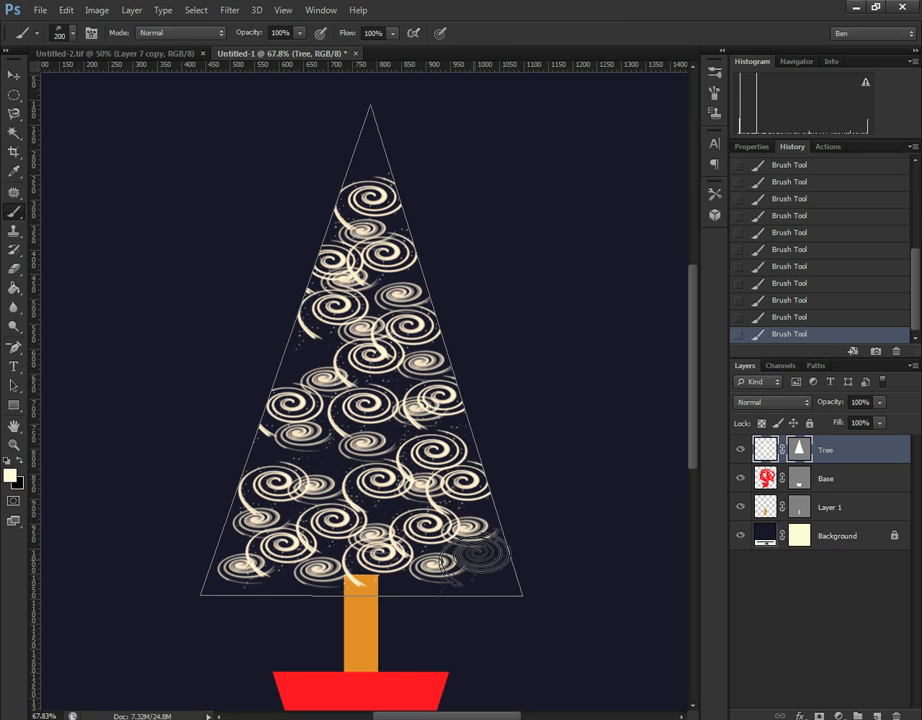
click(480, 572)
click(304, 370)
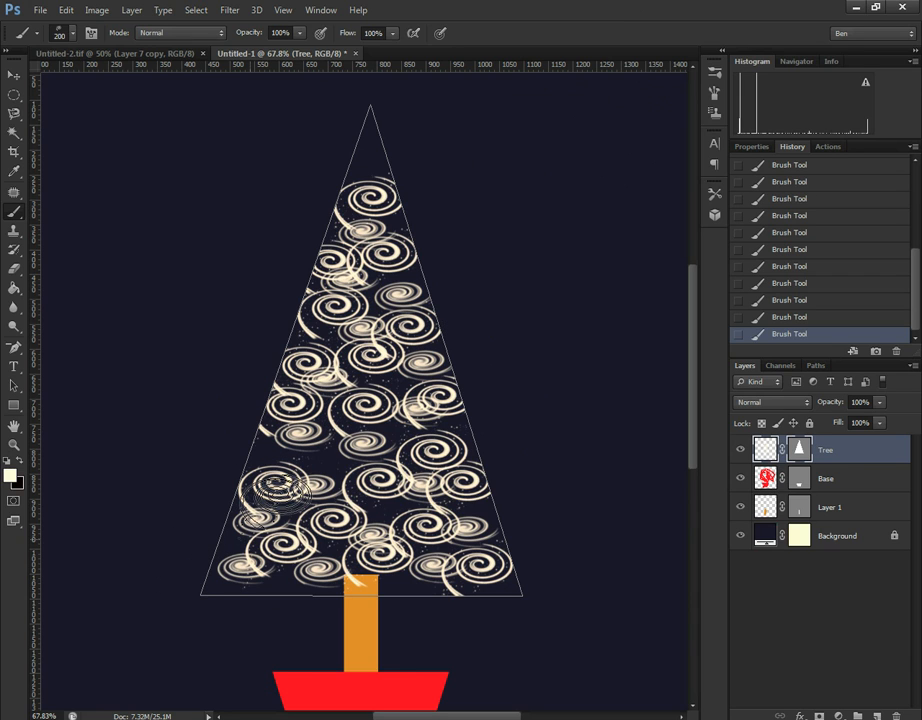
- Select the 448 px flattened swirl brush, reduce it to 90 px and fill the tree's remaining gaps with small swirls
click(713, 72)
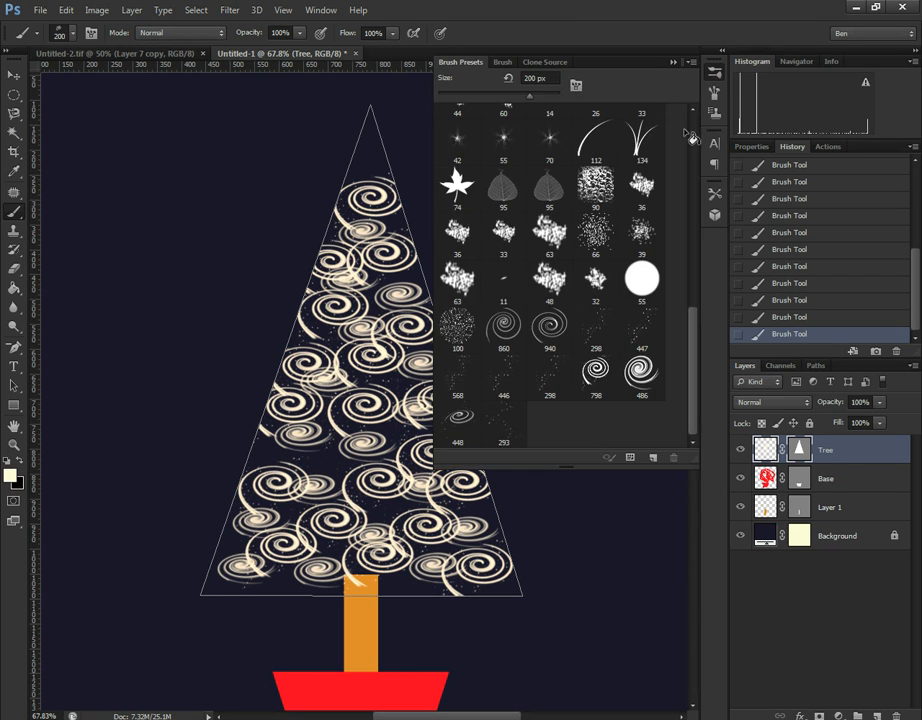
click(474, 422)
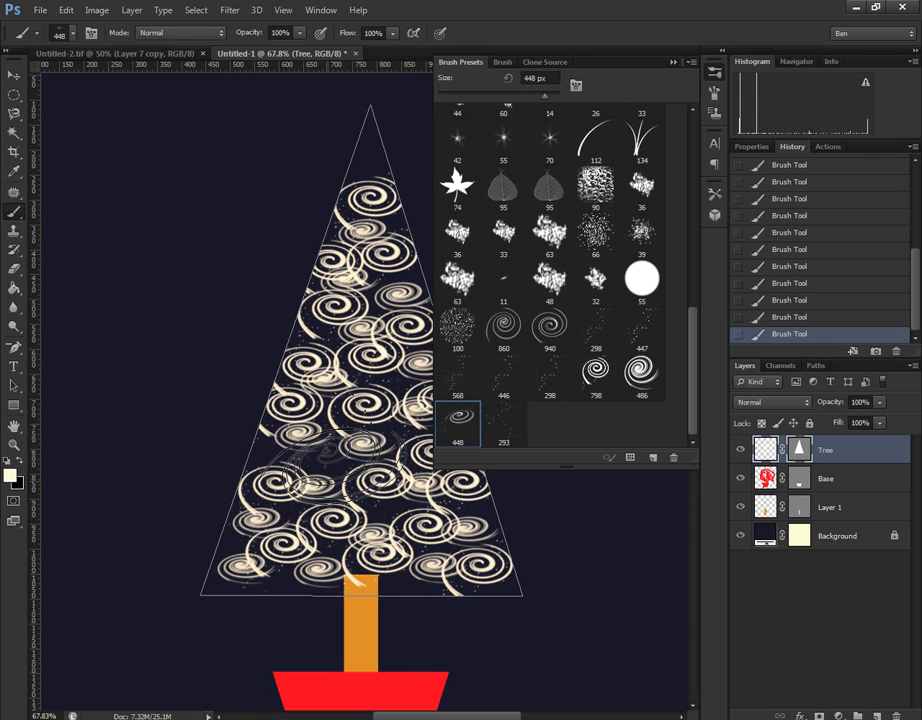
key(bracketleft)
key(bracketleft)
key(bracketleft)
key(bracketleft)
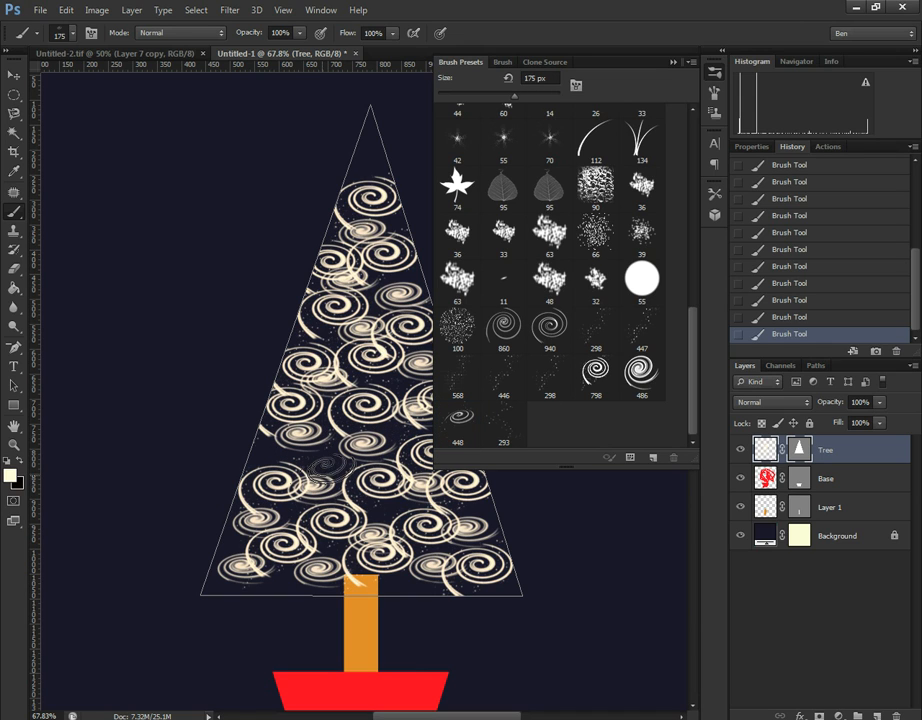
click(673, 64)
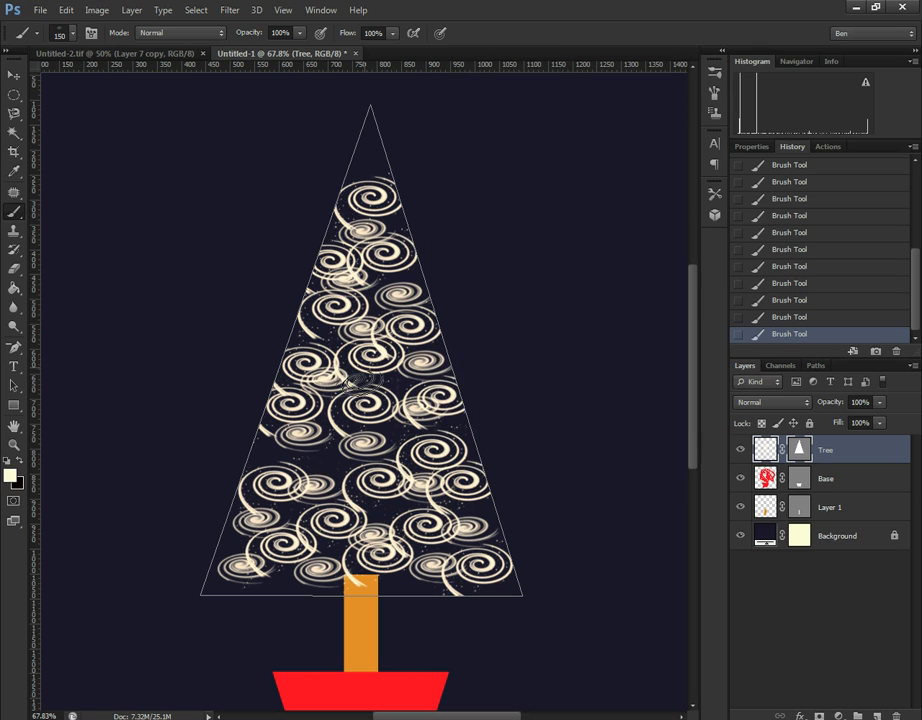
key(bracketleft)
key(bracketleft)
key(bracketleft)
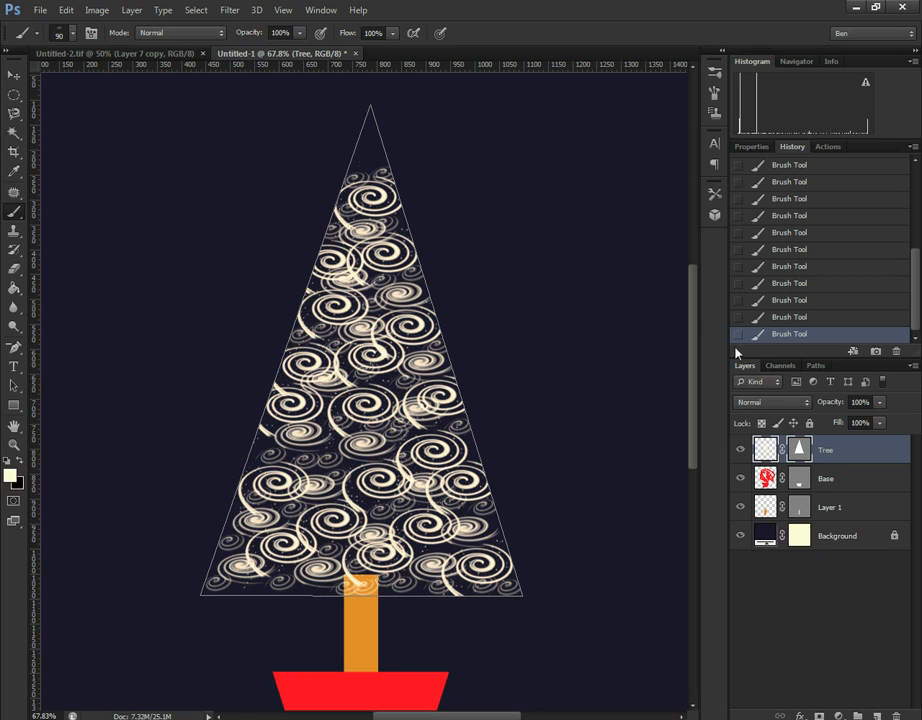
- Add an Outer Glow effect to the Tree layer with a size of 65 px
right_click(830, 453)
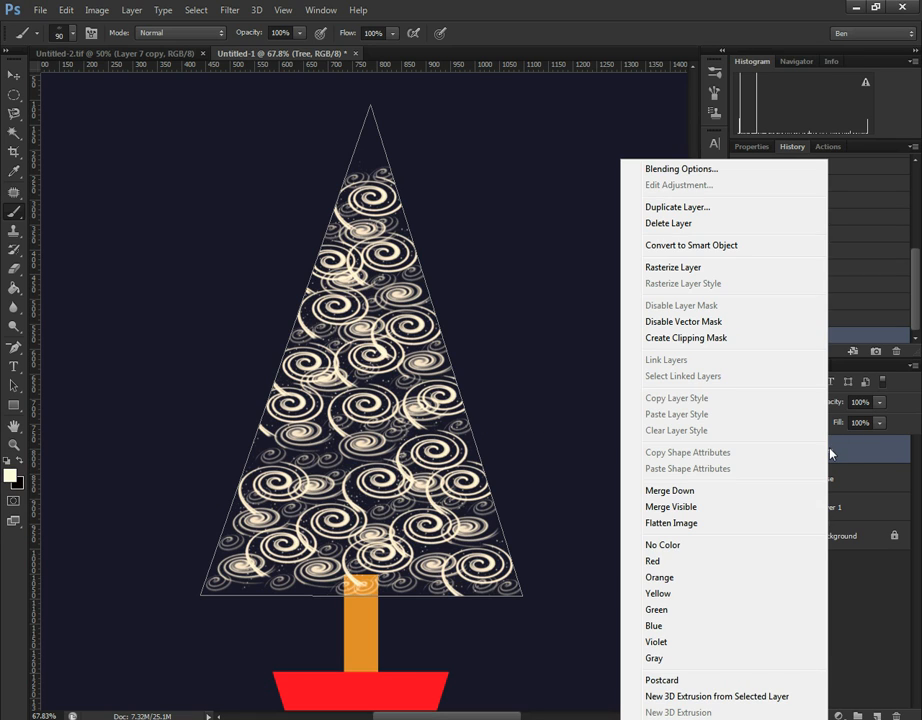
click(774, 170)
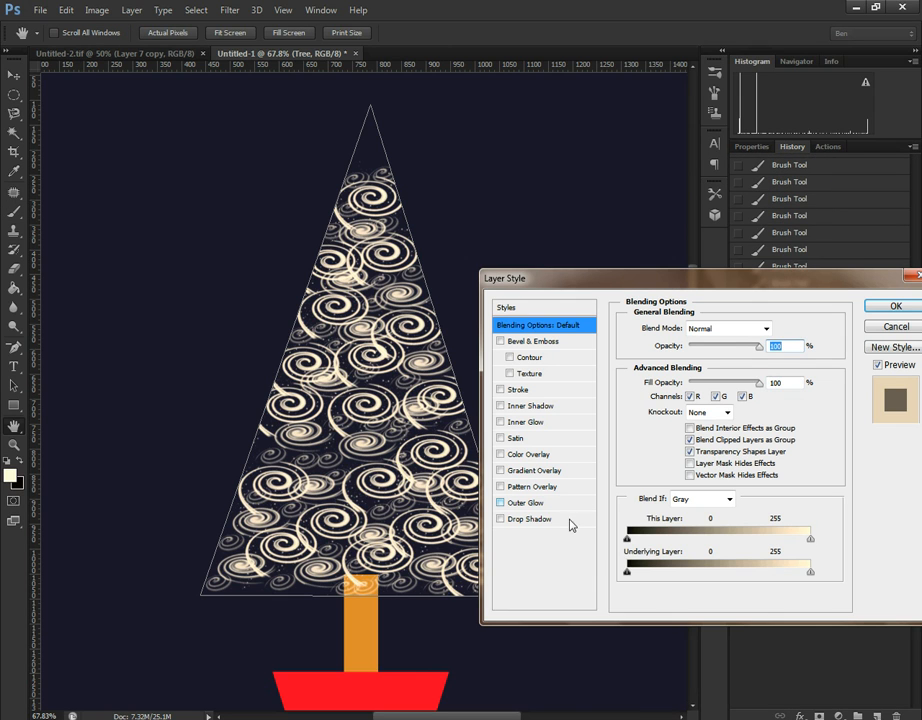
click(528, 505)
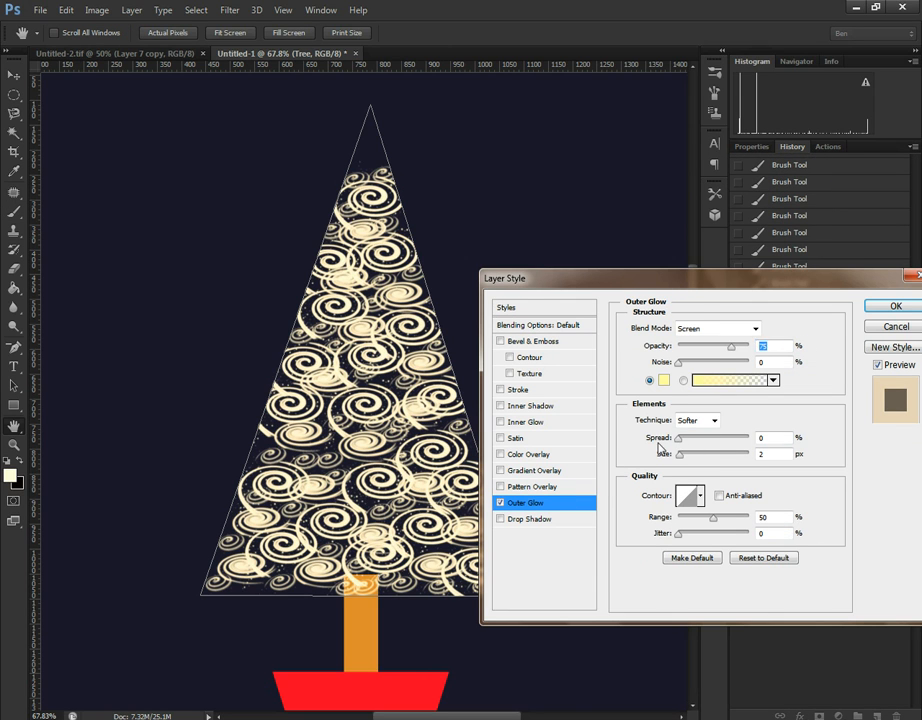
drag(680, 455, 695, 459)
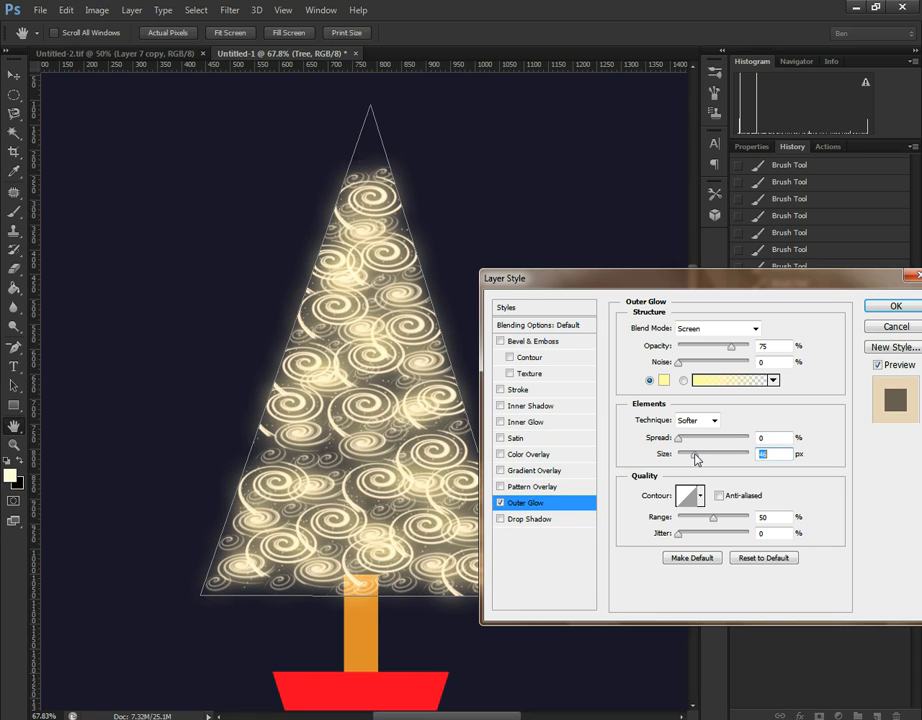
drag(697, 453, 703, 455)
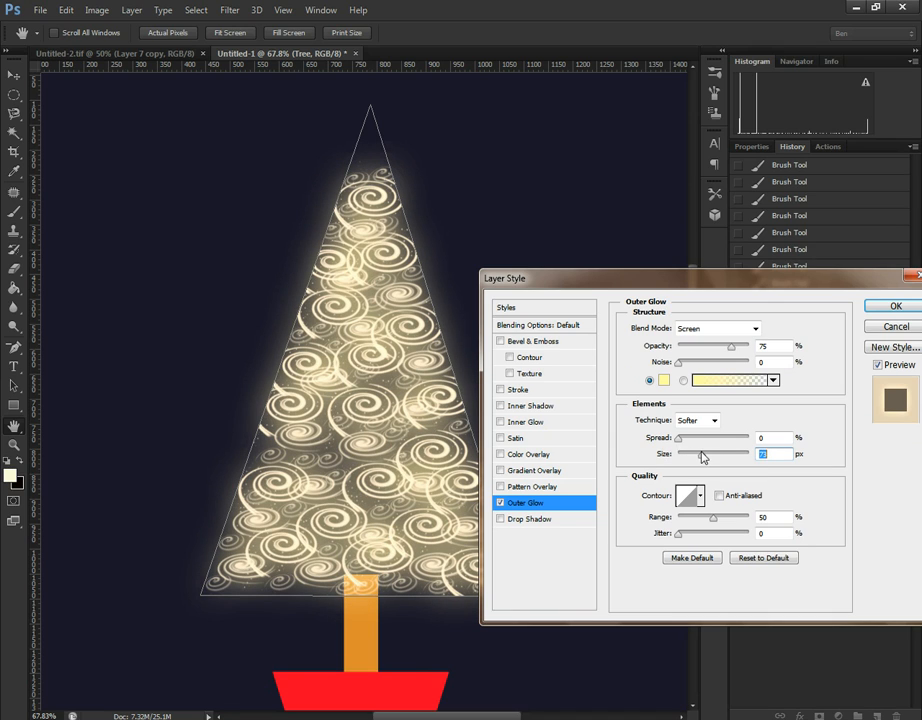
drag(703, 457, 699, 456)
- Add a yellow-green Color Overlay to the Tree layer's swirls and lower the overlay's opacity to about 75%
click(537, 456)
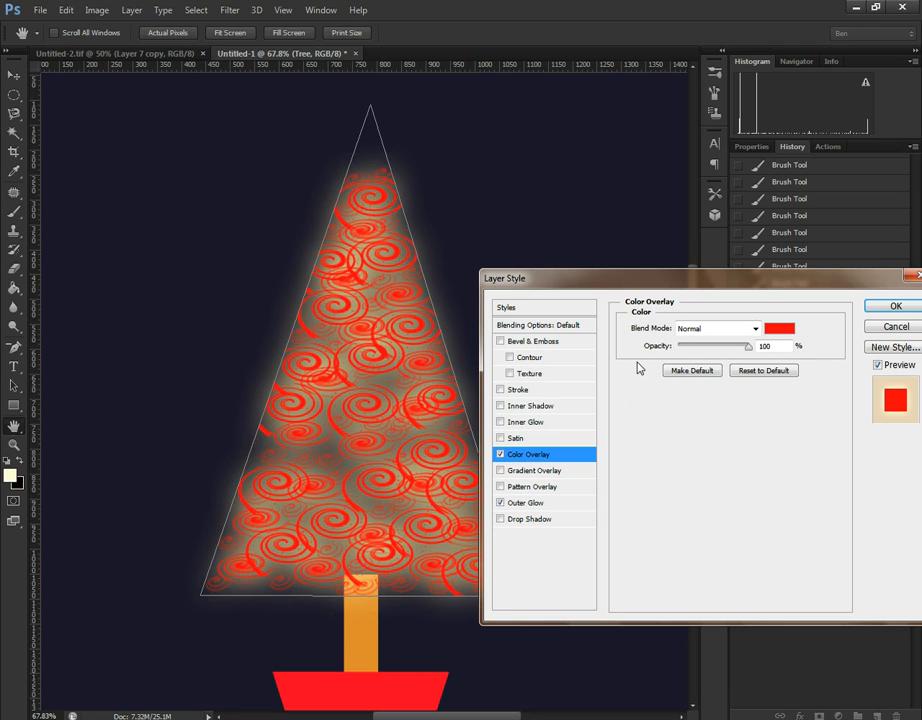
click(782, 329)
drag(617, 287, 565, 193)
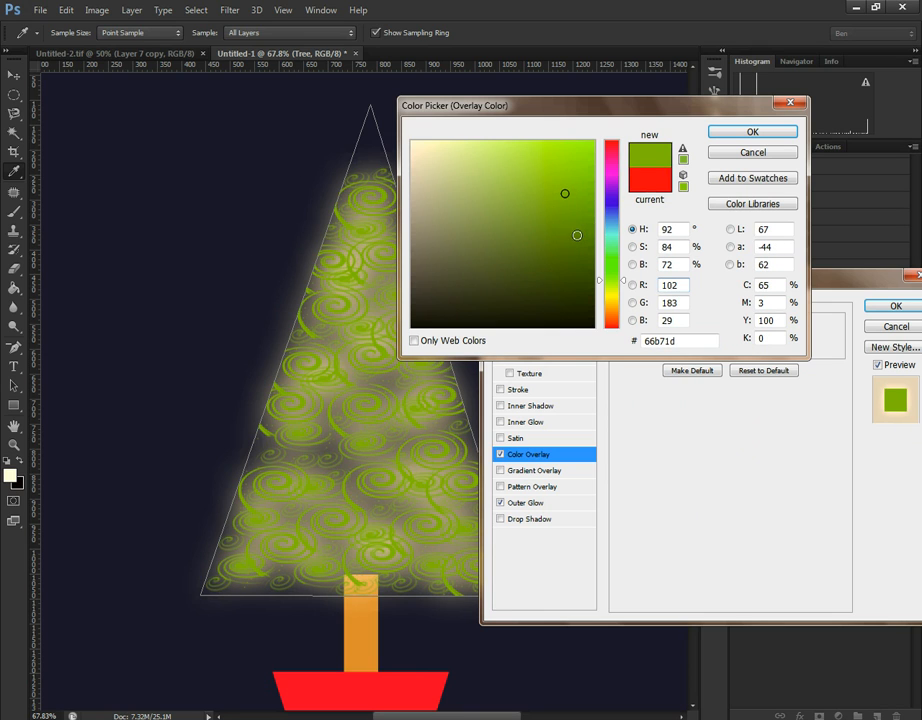
click(566, 170)
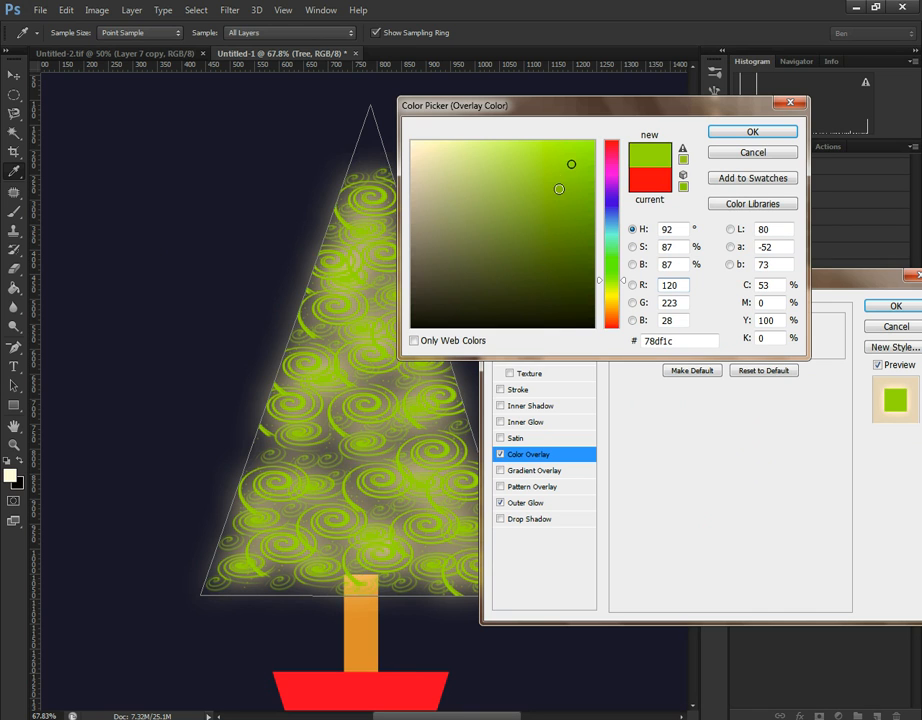
click(559, 189)
click(561, 231)
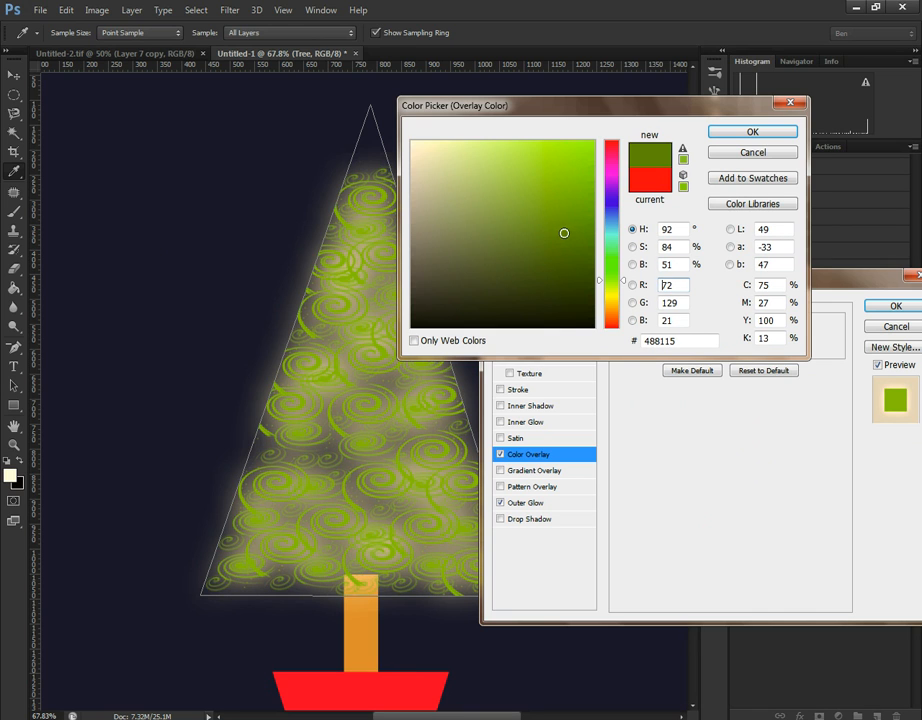
drag(626, 284, 623, 290)
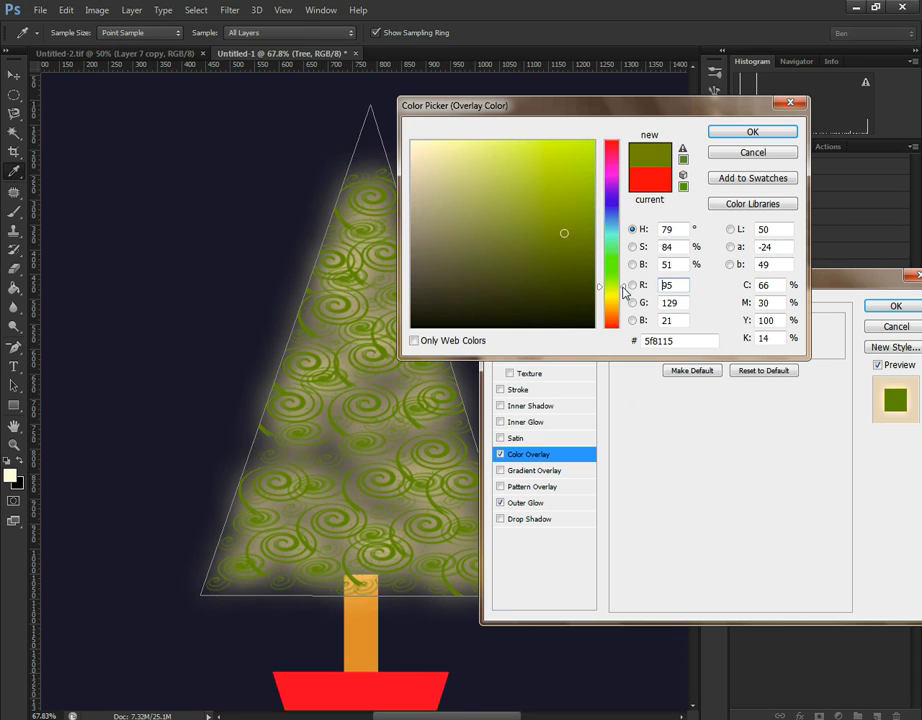
click(552, 241)
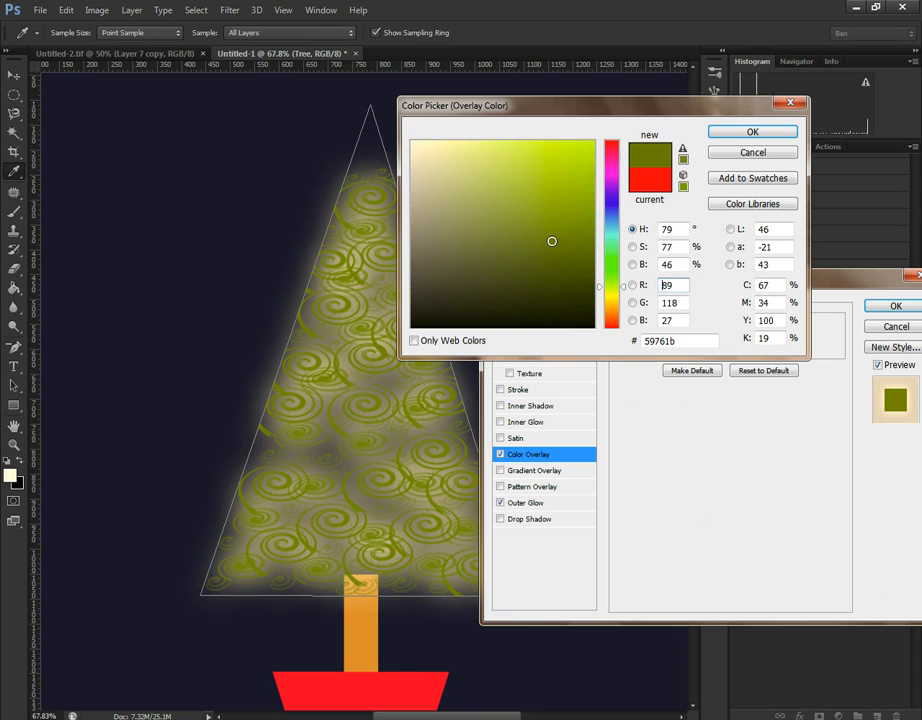
click(557, 211)
click(568, 174)
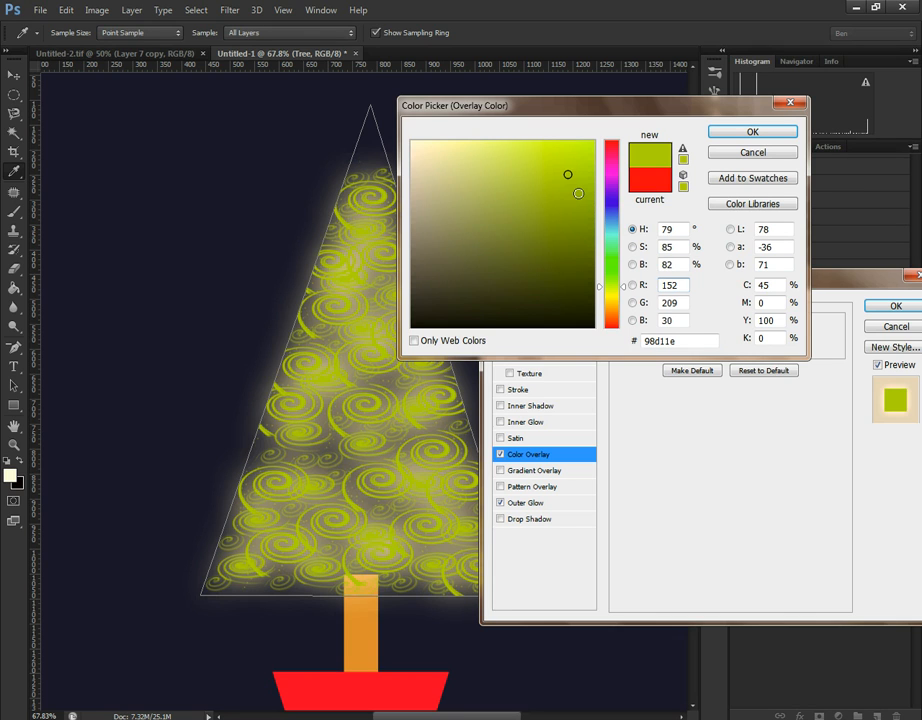
click(578, 193)
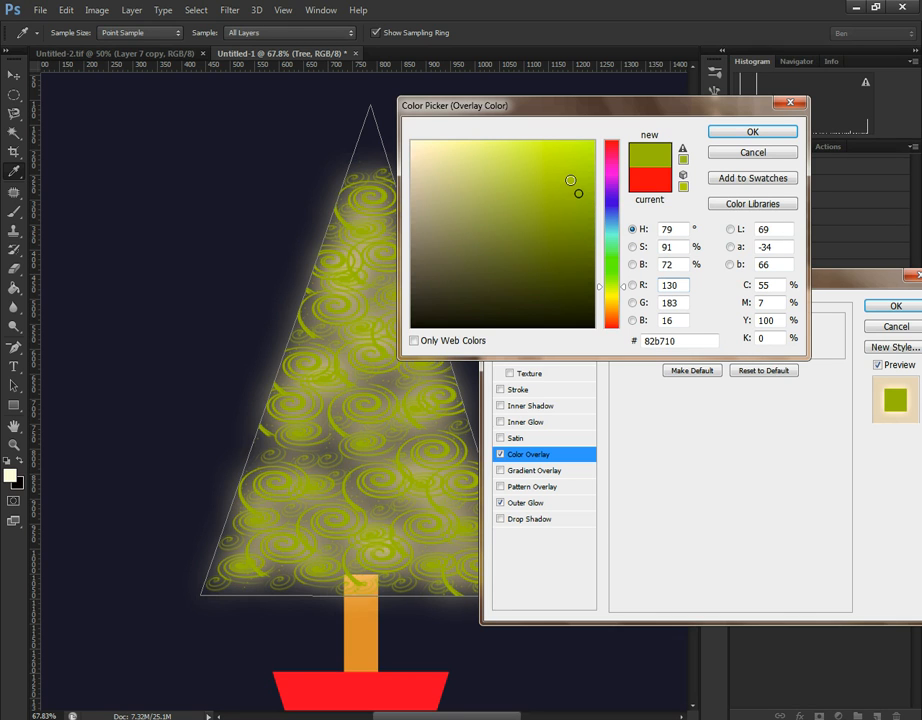
click(574, 177)
click(766, 134)
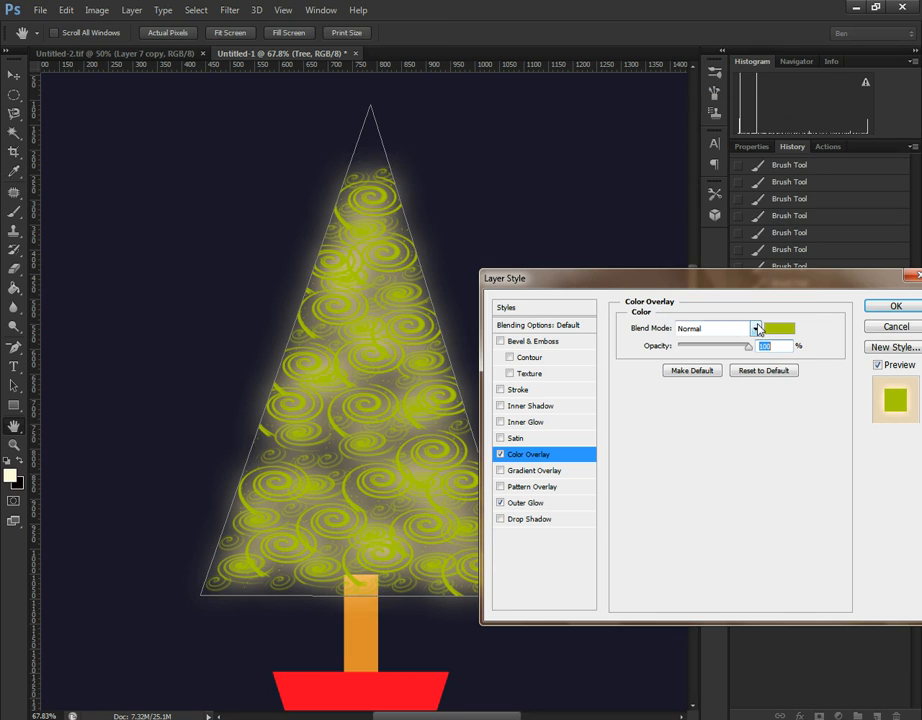
mouse_move(752, 349)
mouse_down()
mouse_move(729, 350)
mouse_move(743, 351)
mouse_up()
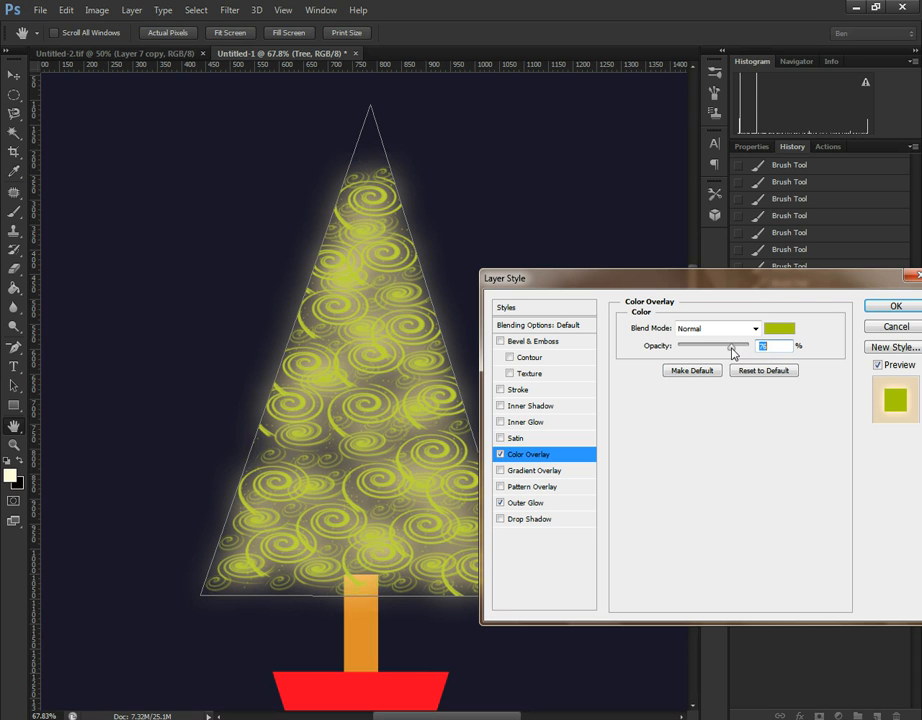
- Switch the Outer Glow to a gradient fill and change its starting colour stop to pale cream, about #fafaeb
click(529, 503)
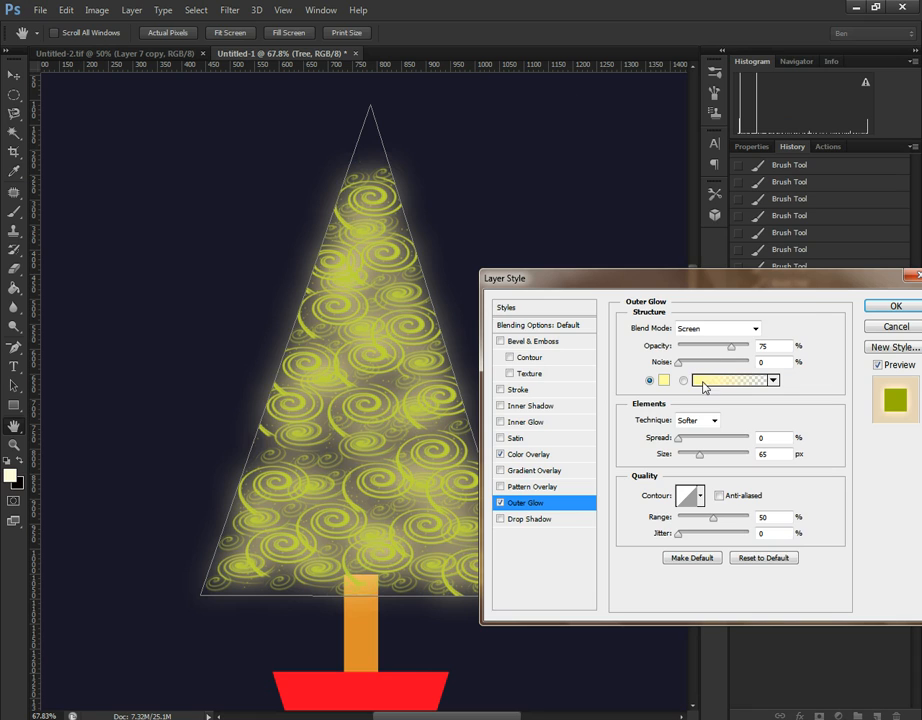
click(705, 385)
click(516, 473)
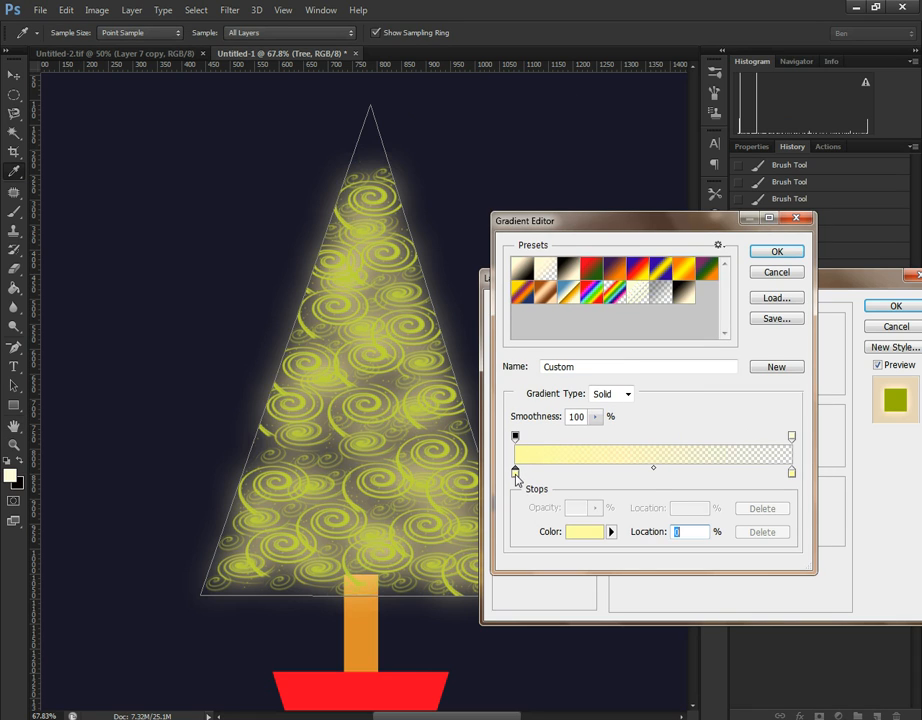
double_click(516, 473)
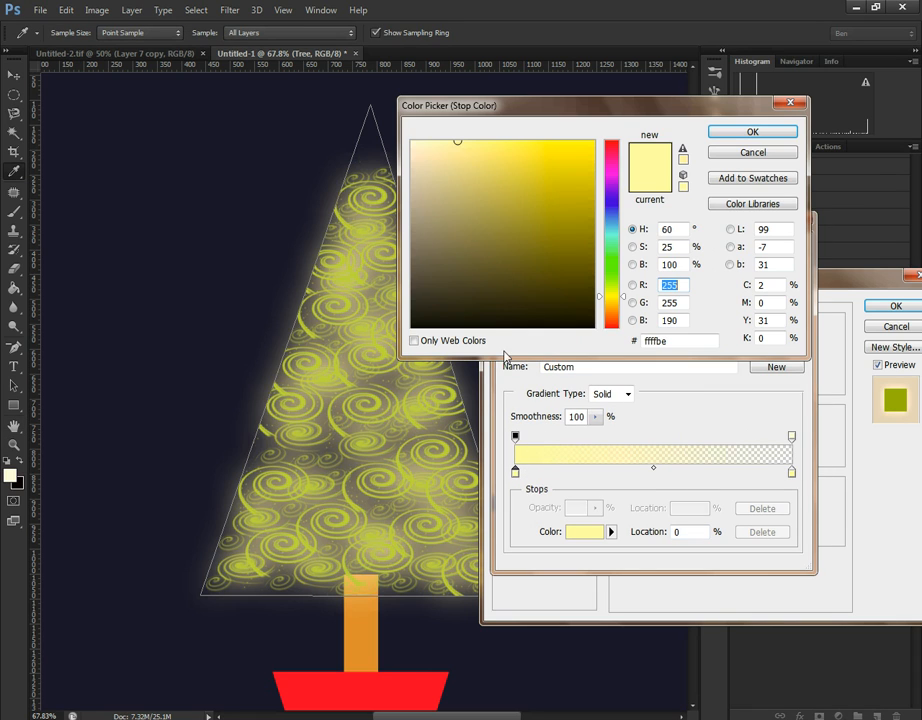
click(422, 144)
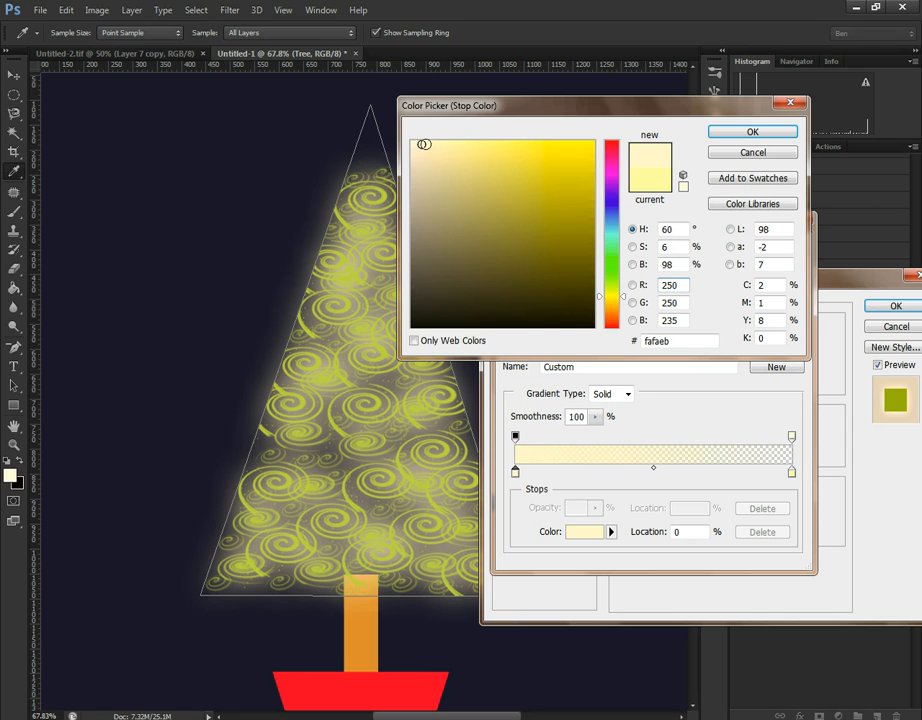
click(752, 133)
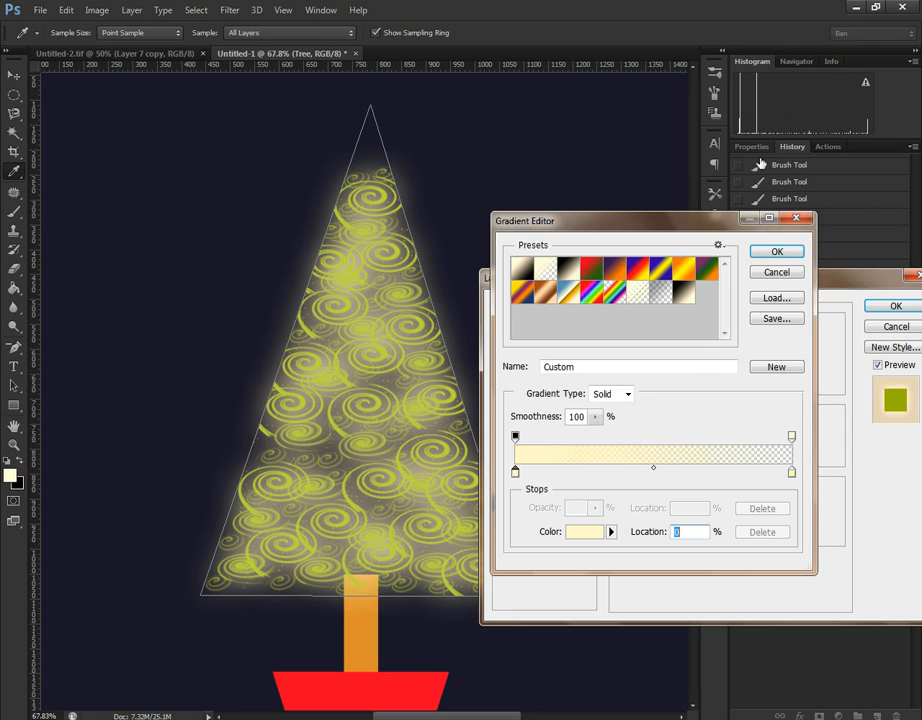
click(777, 253)
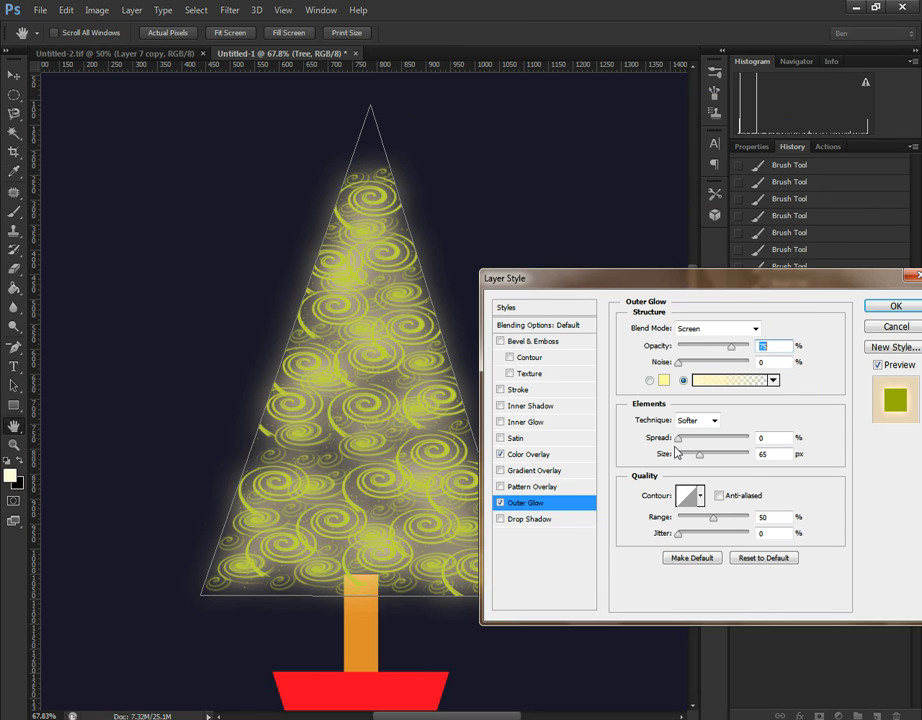
- Set the Outer Glow's opacity to 75% and its size to 92 px, and apply the layer style to the Tree layer
mouse_move(681, 443)
mouse_down()
mouse_move(706, 443)
mouse_move(684, 443)
mouse_up()
drag(733, 350, 745, 352)
text(75)
drag(705, 463, 708, 459)
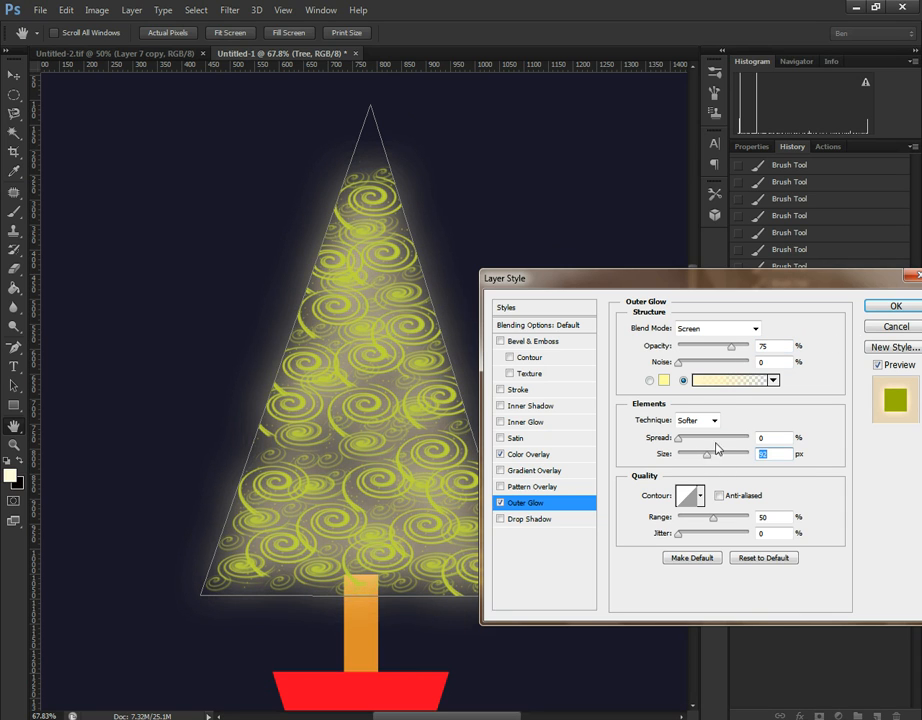
click(896, 306)
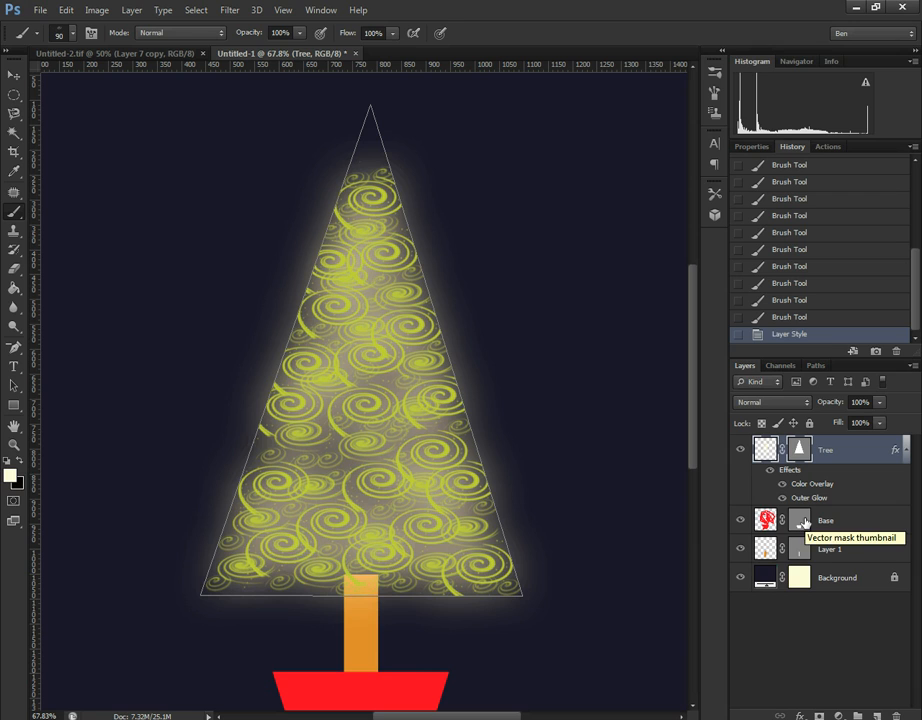
- Erase the solid red fill inside the pot shape on the Base layer using an 80 px eraser
drag(690, 414, 692, 438)
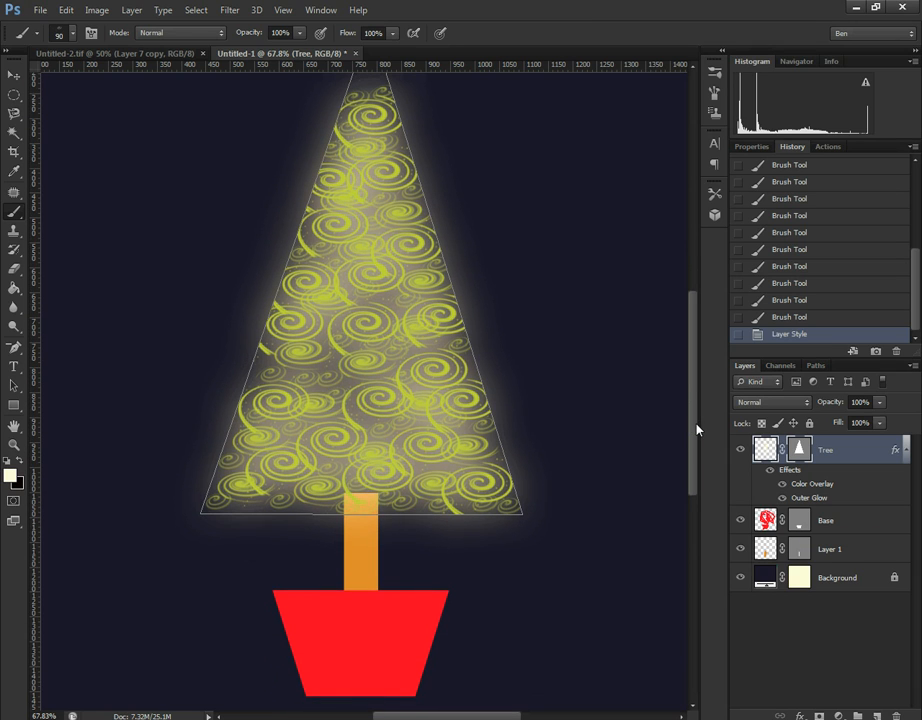
click(766, 521)
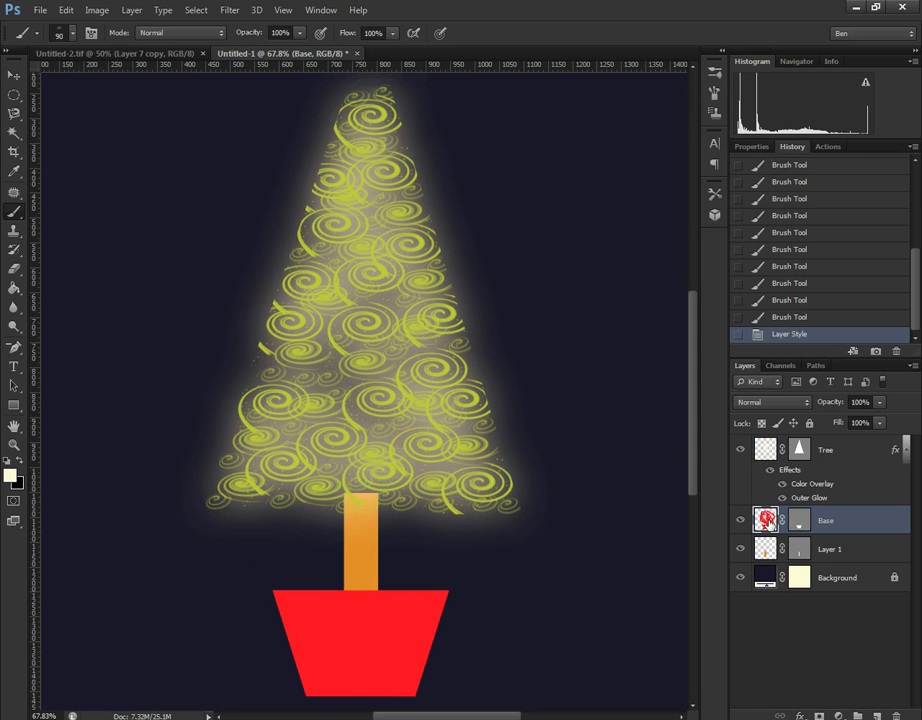
click(14, 444)
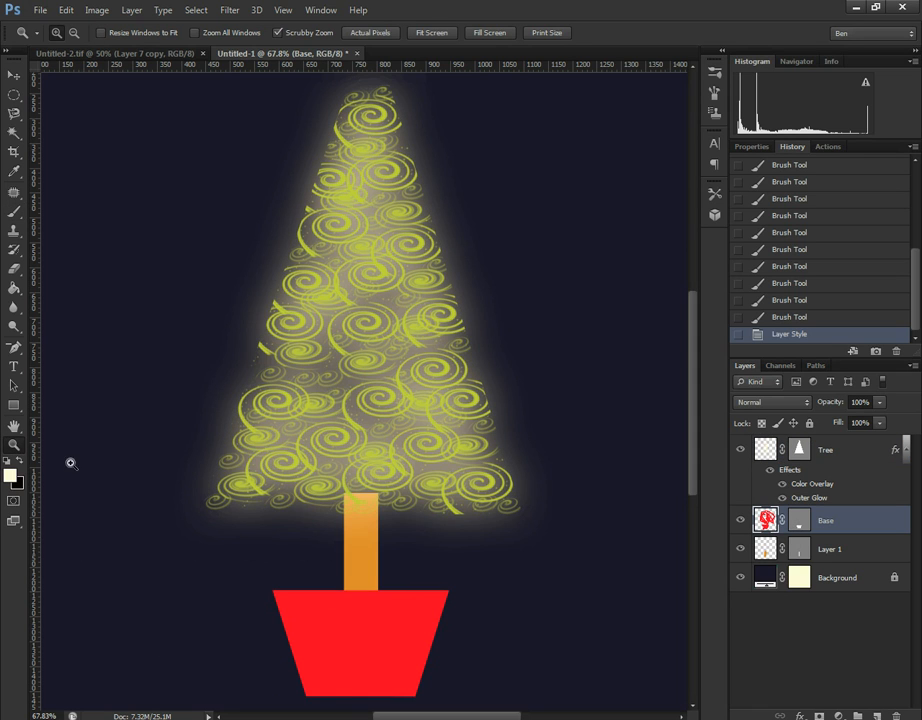
drag(225, 564, 330, 604)
scroll(578, 572, down, 5)
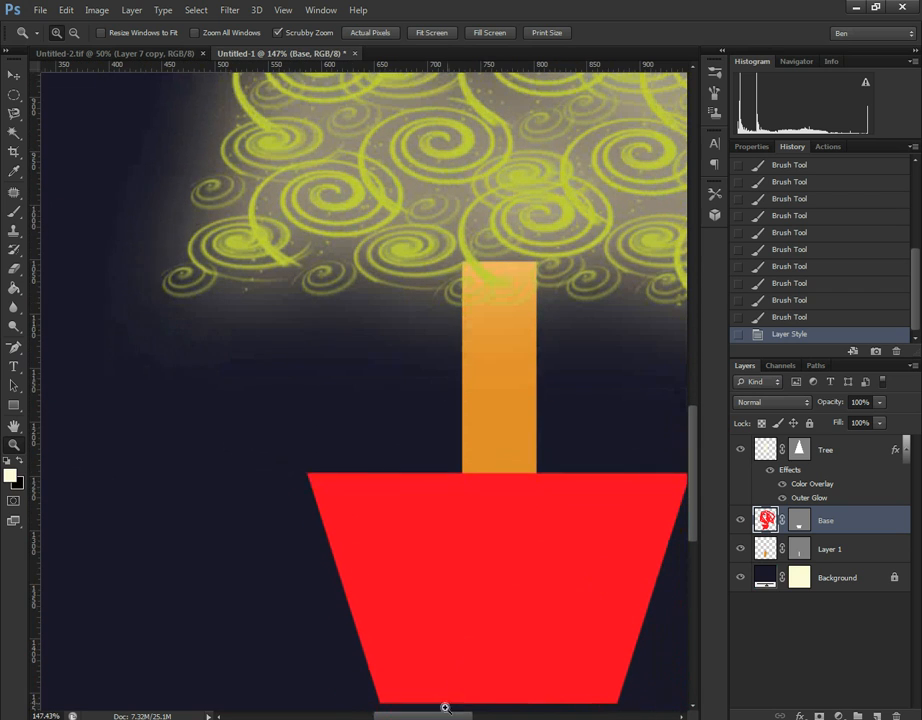
scroll(356, 580, right, 5)
scroll(356, 580, down, 1)
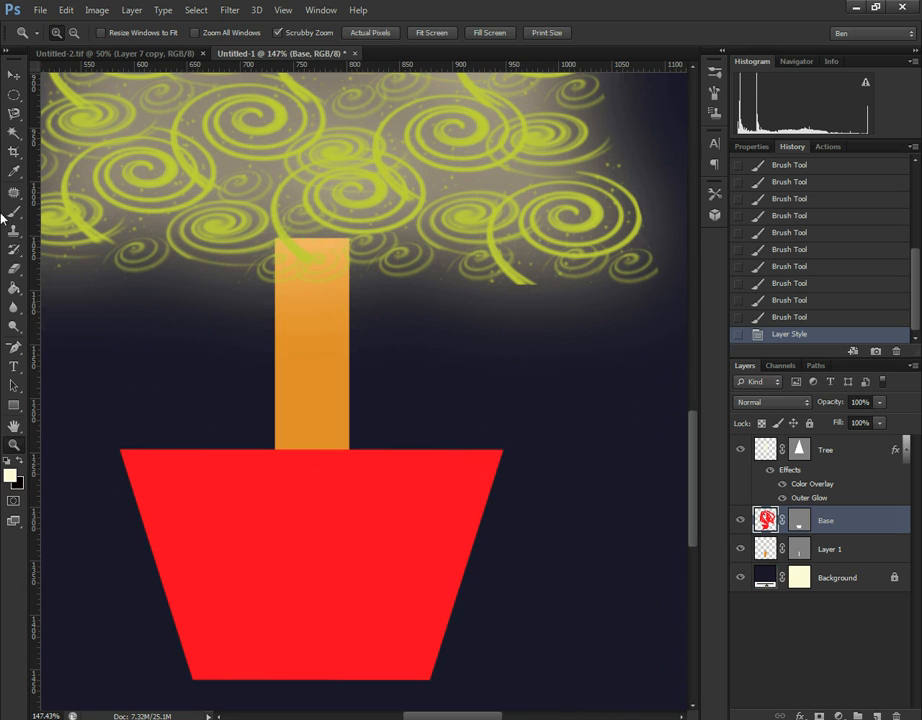
click(15, 267)
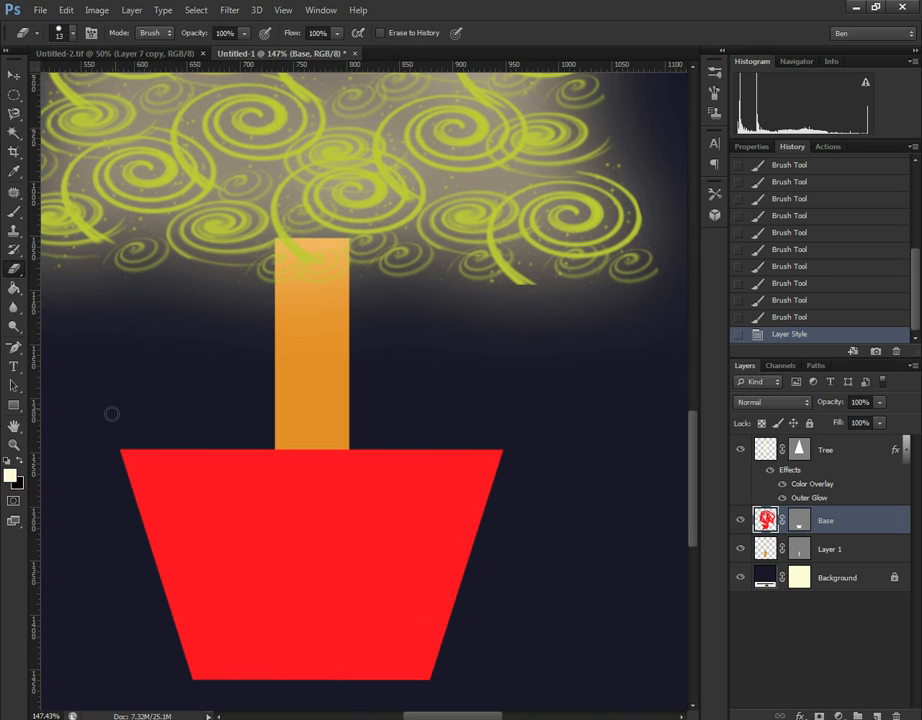
key(bracketright)
key(bracketright)
key(bracketright)
key(bracketright)
key(bracketright)
key(bracketright)
key(bracketright)
key(bracketright)
key(bracketright)
key(bracketright)
mouse_move(105, 447)
mouse_down()
mouse_move(453, 438)
mouse_move(465, 552)
mouse_move(424, 681)
mouse_move(218, 680)
mouse_move(142, 541)
mouse_move(185, 601)
mouse_move(235, 539)
mouse_move(346, 531)
mouse_move(298, 617)
mouse_move(659, 510)
mouse_up()
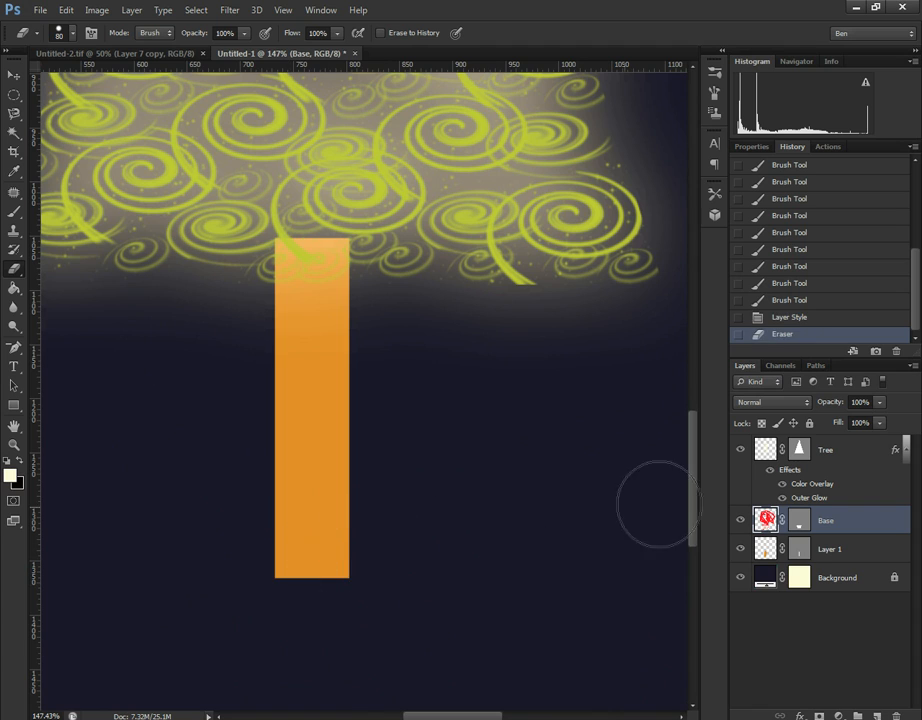
- Create a new layer, transfer the pot vector mask from the old Base layer to it, and delete the old layer
click(877, 716)
drag(797, 554, 803, 519)
drag(835, 557, 893, 714)
- Rename the new pot layer as base and Layer 1 as trunk
double_click(830, 521)
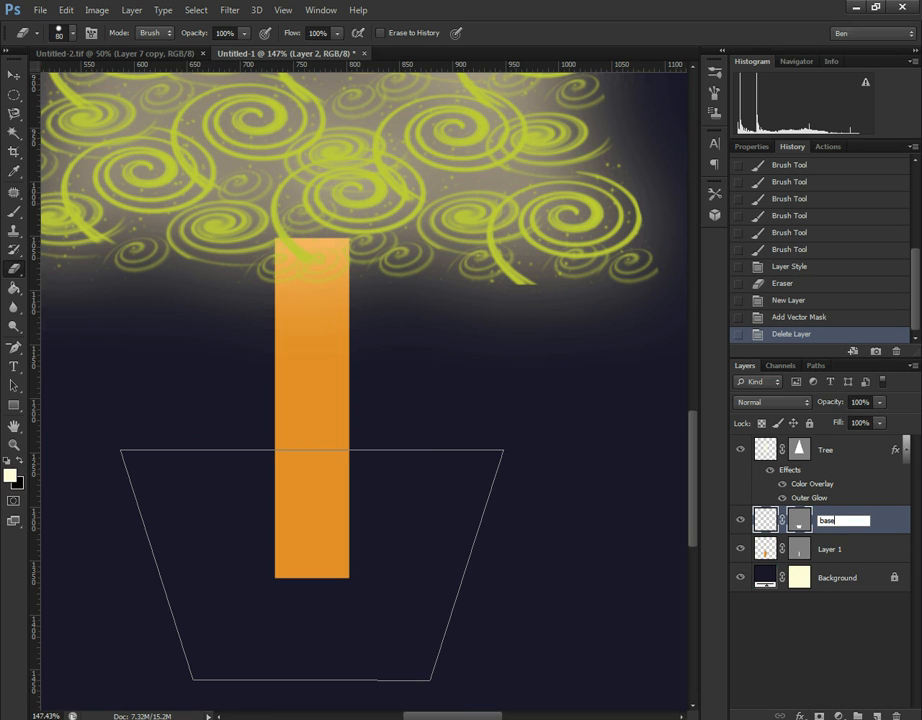
double_click(829, 551)
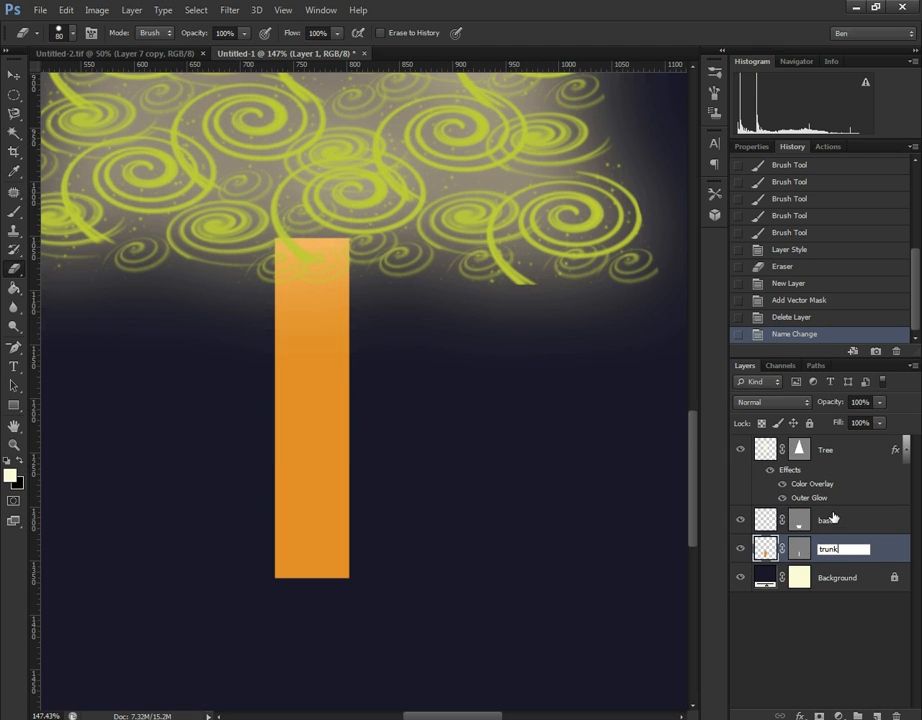
text(trunk)
click(832, 520)
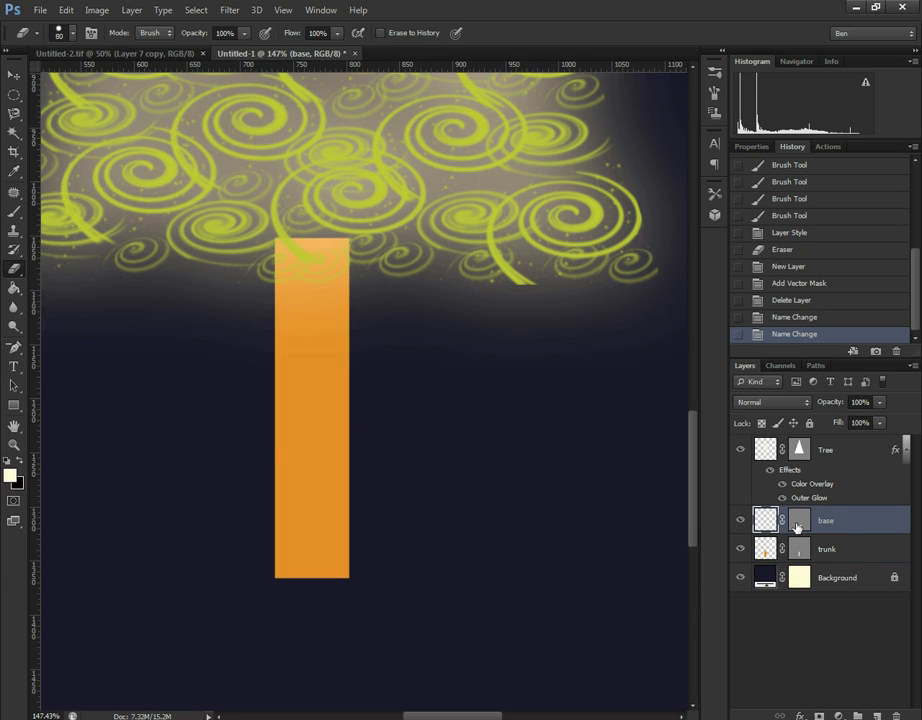
- Stamp small pale cream swirls throughout the pot shape on the base layer, using the 448 px oval swirl brush reduced to 70 px
click(797, 527)
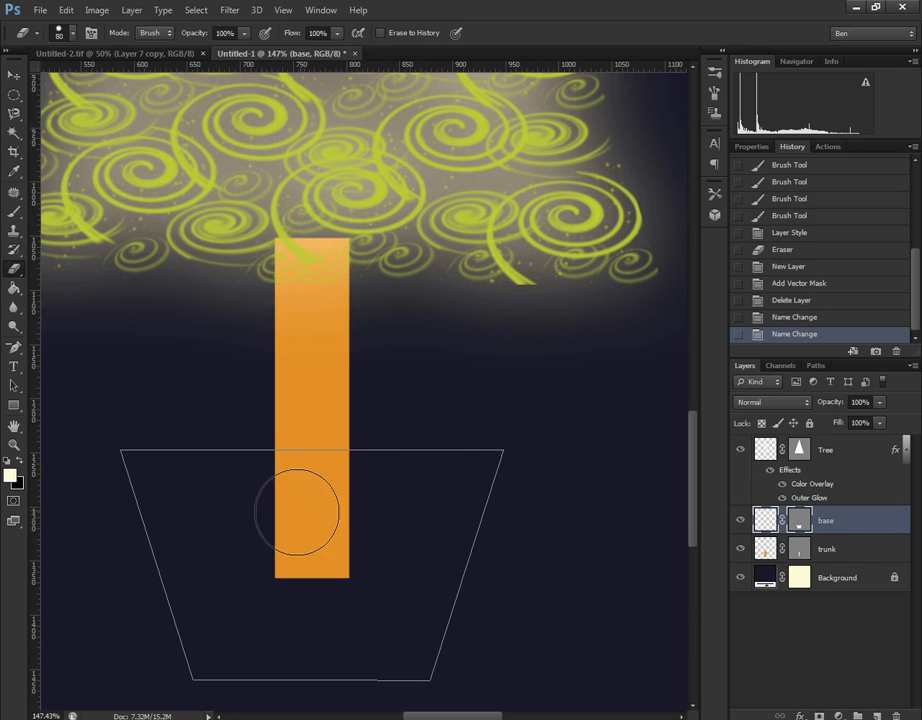
click(716, 77)
key(b)
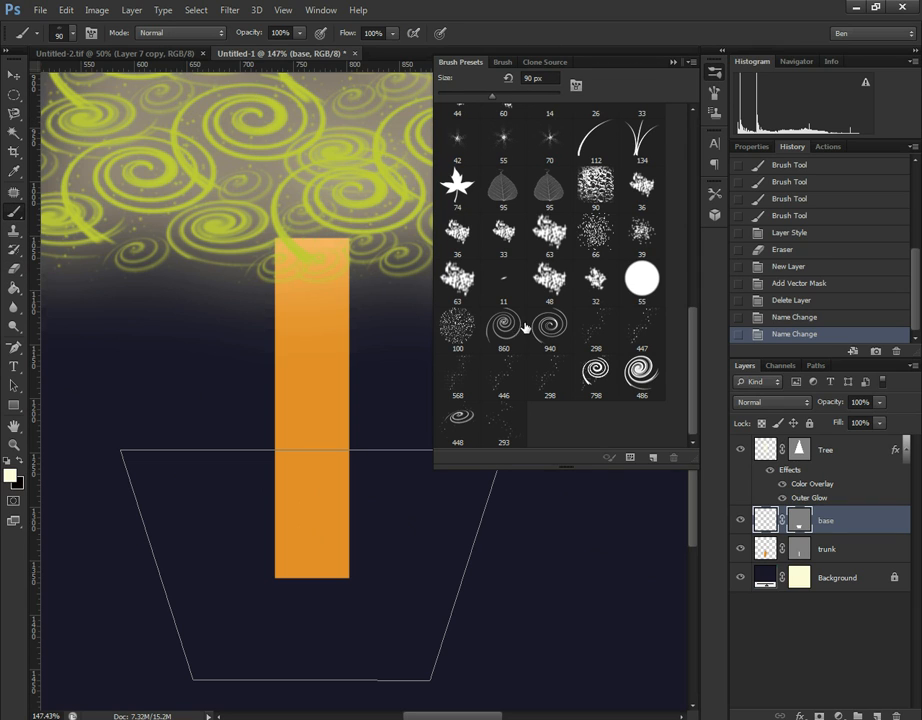
click(484, 416)
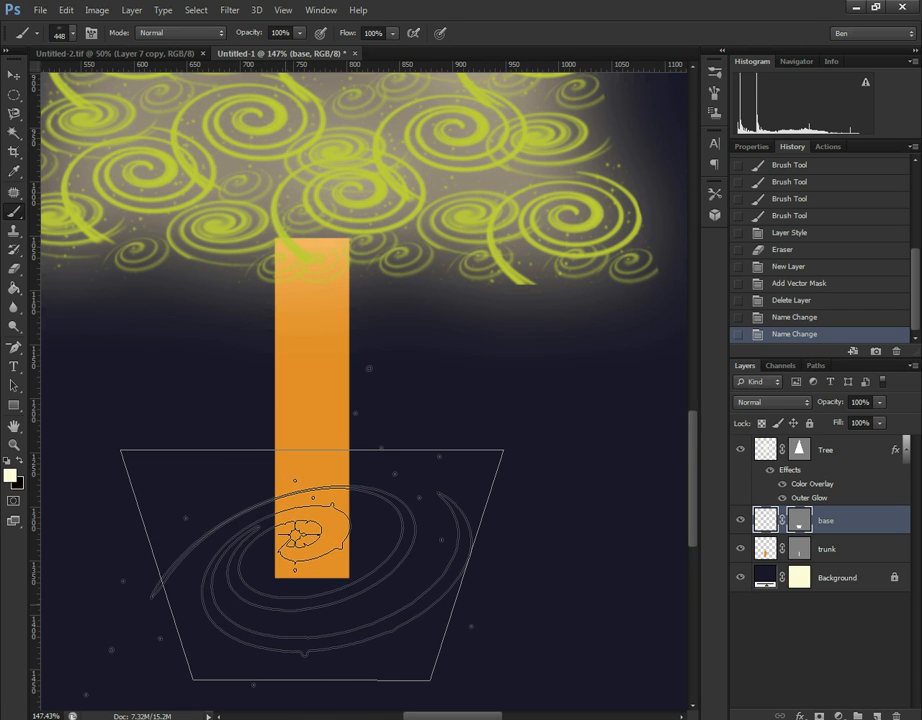
key(bracketleft)
key(bracketleft)
key(bracketleft)
key(bracketleft)
key(bracketleft)
key(bracketleft)
key(bracketleft)
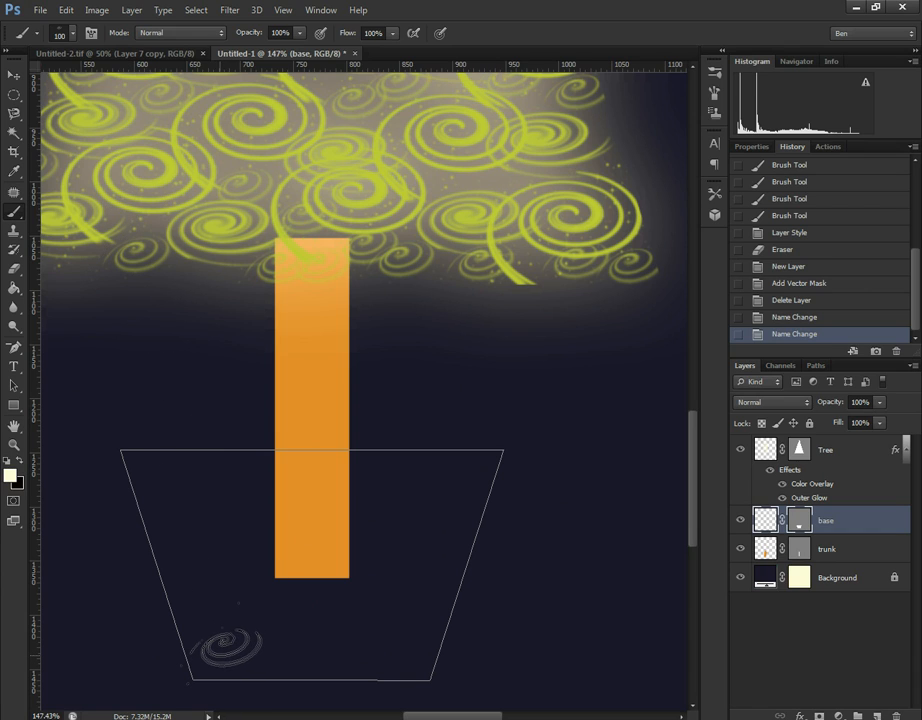
key(bracketleft)
key(bracketleft)
key(bracketleft)
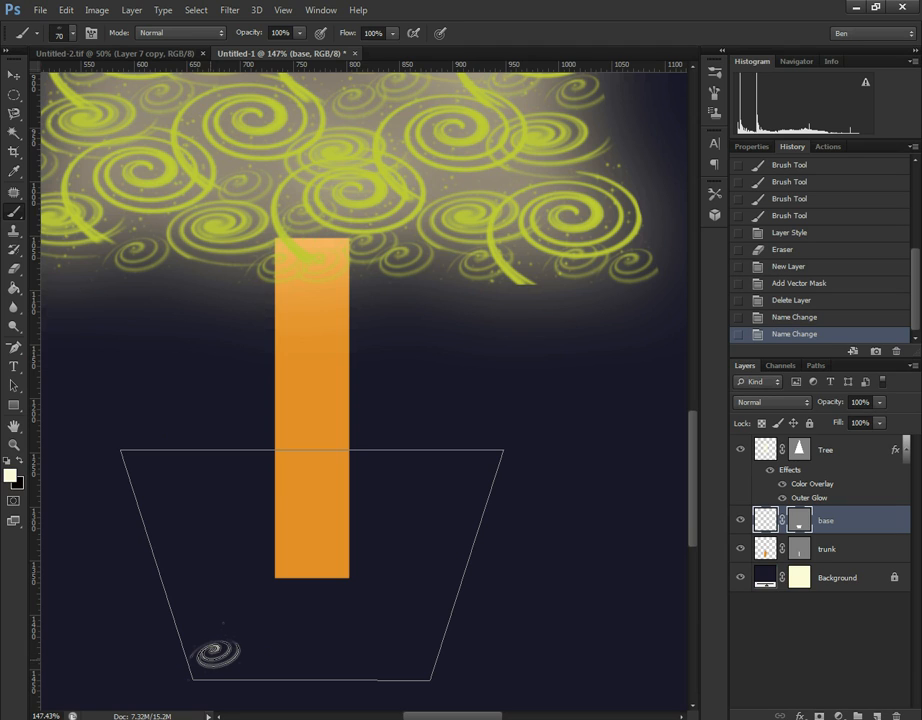
click(216, 654)
click(311, 636)
click(256, 603)
click(197, 548)
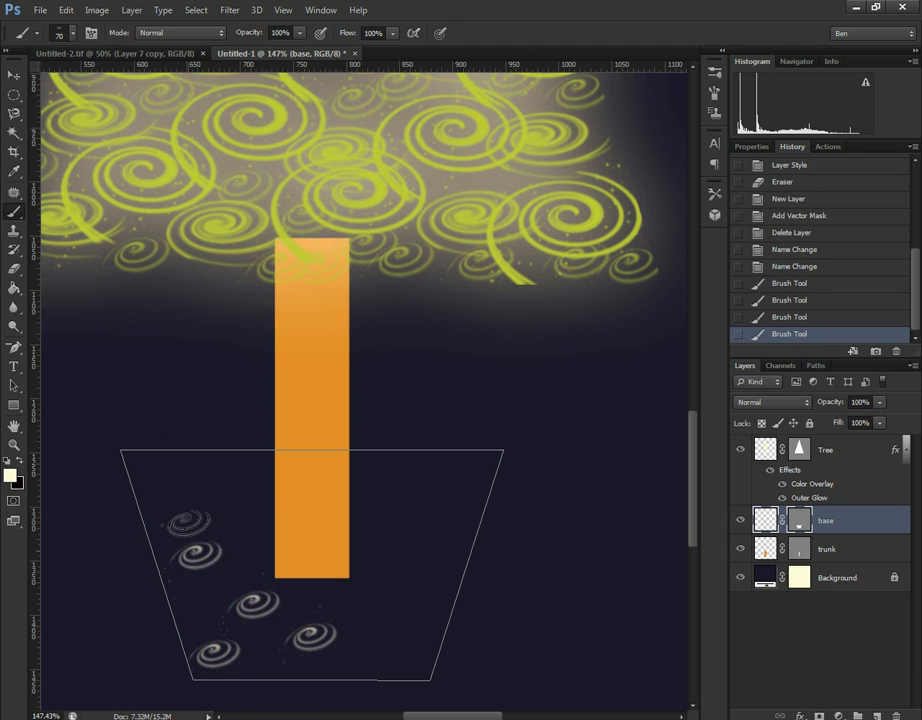
click(164, 470)
click(198, 600)
click(420, 485)
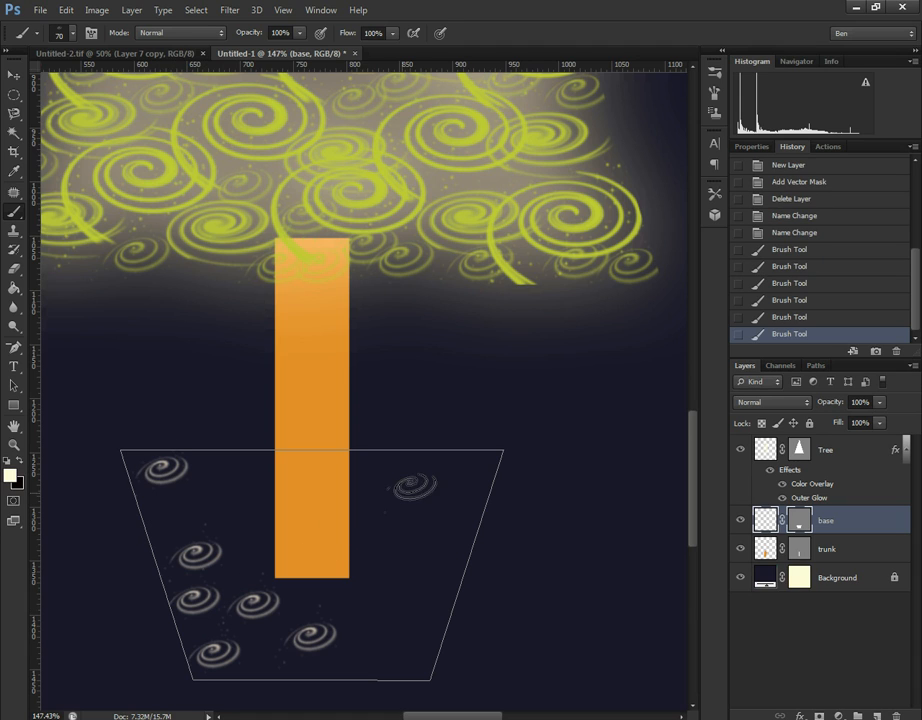
click(245, 480)
click(276, 530)
click(329, 465)
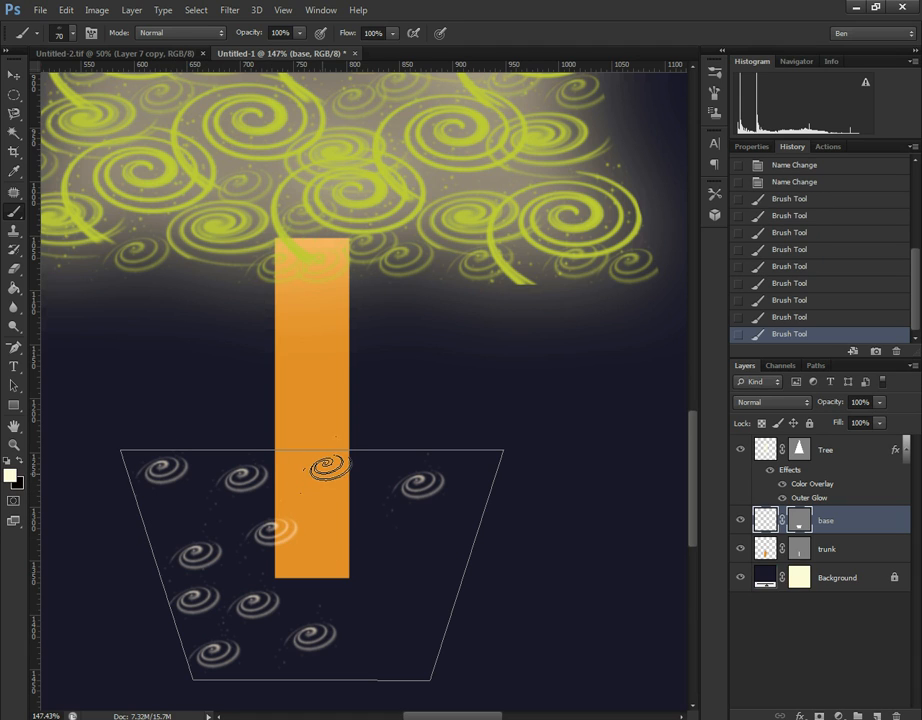
click(350, 550)
click(308, 595)
click(386, 616)
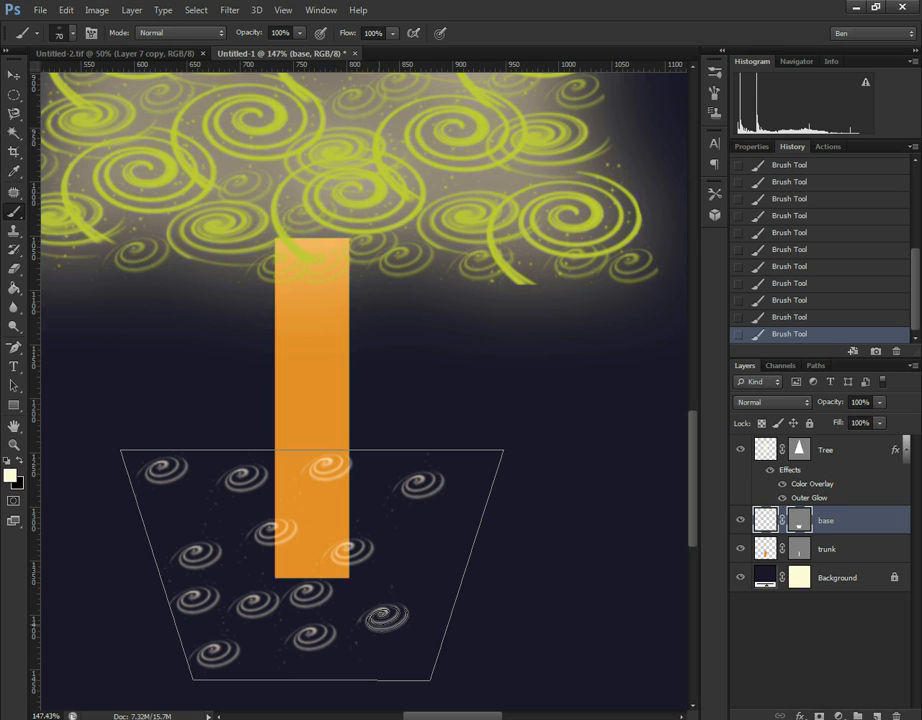
click(371, 500)
click(454, 543)
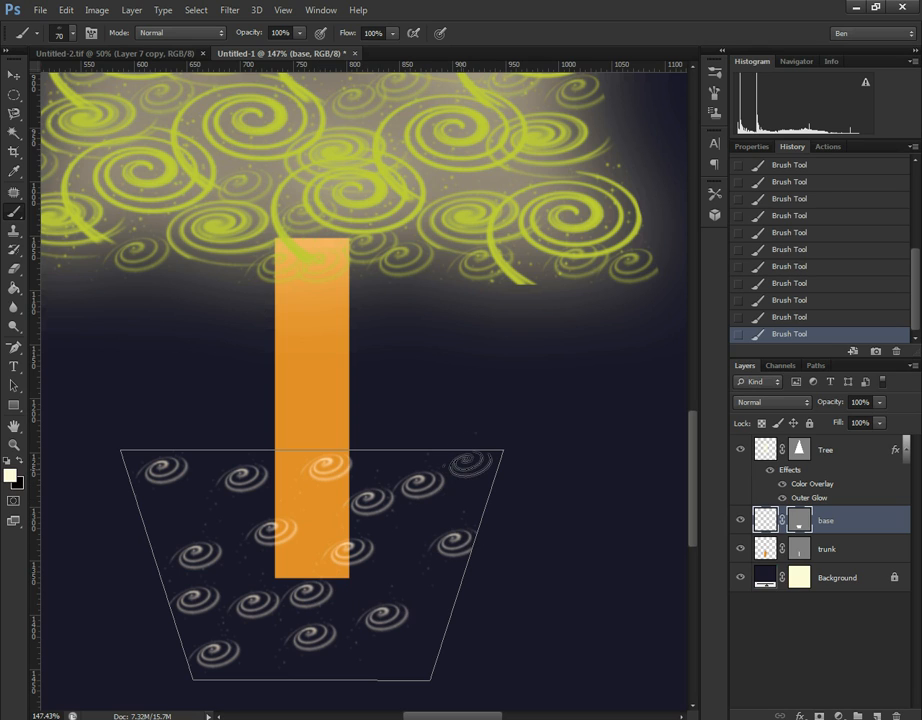
click(473, 463)
click(396, 541)
click(427, 586)
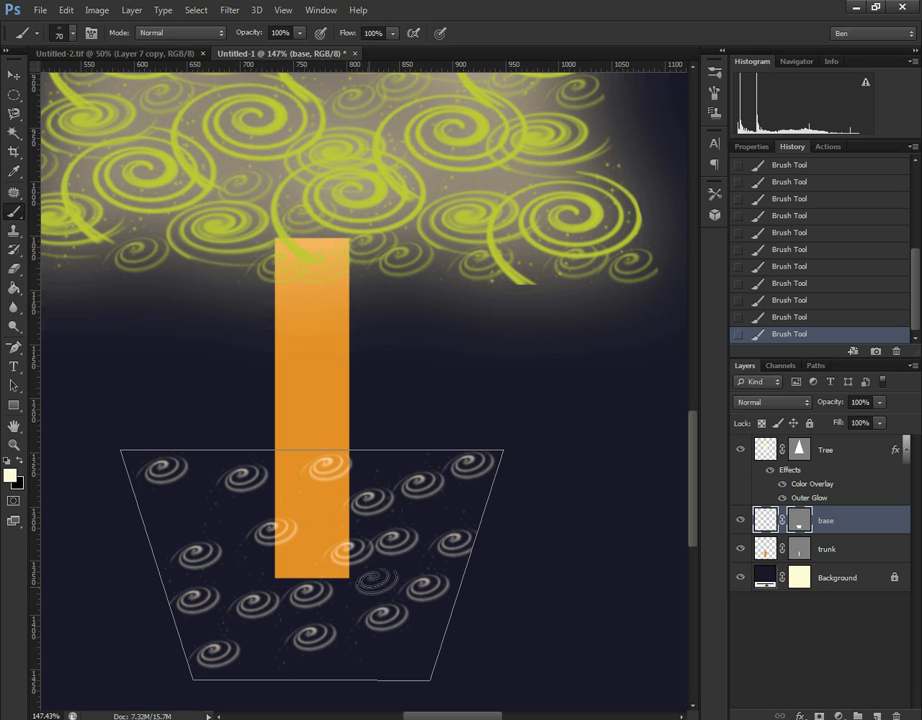
click(367, 584)
click(402, 655)
click(348, 656)
click(248, 560)
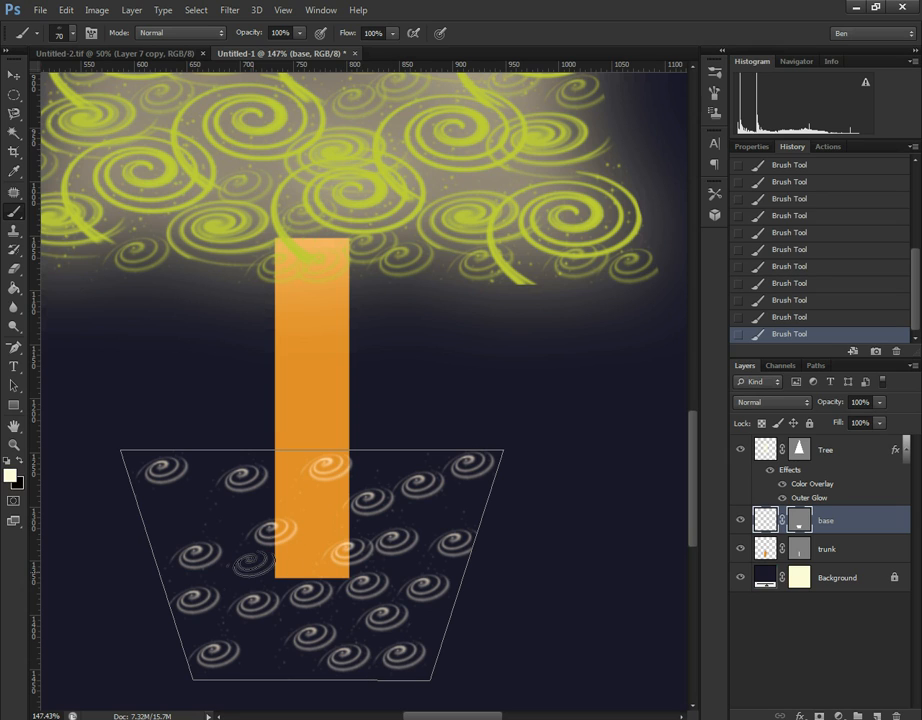
click(180, 508)
click(320, 493)
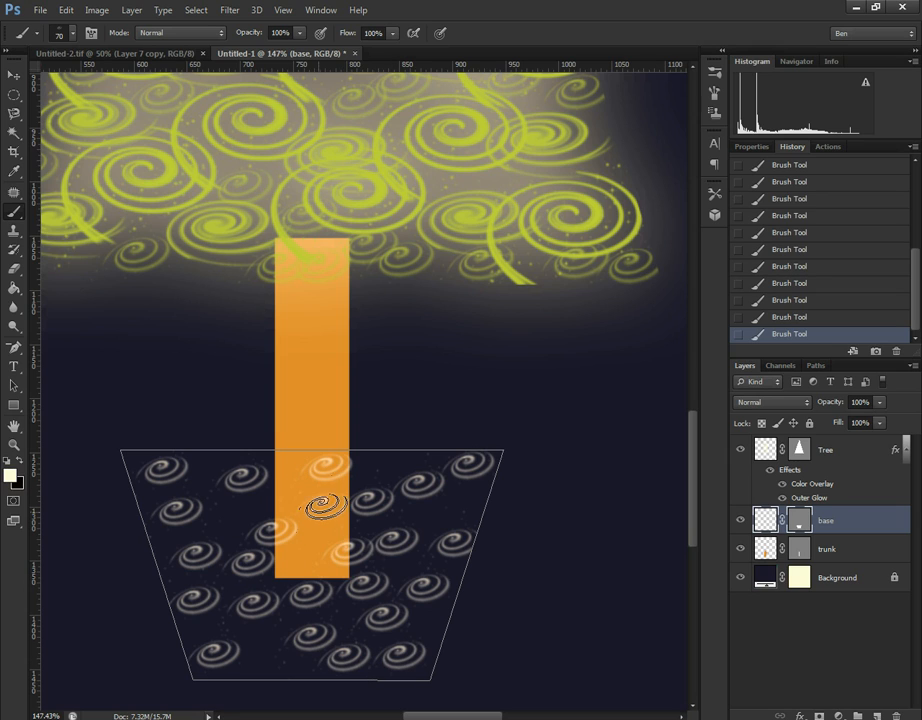
click(305, 563)
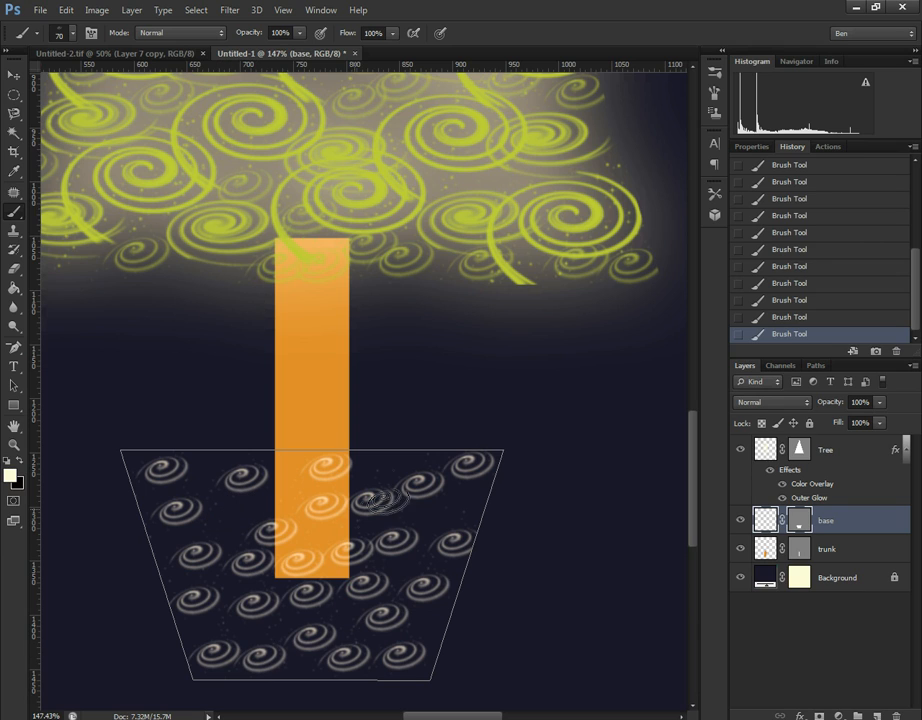
click(240, 506)
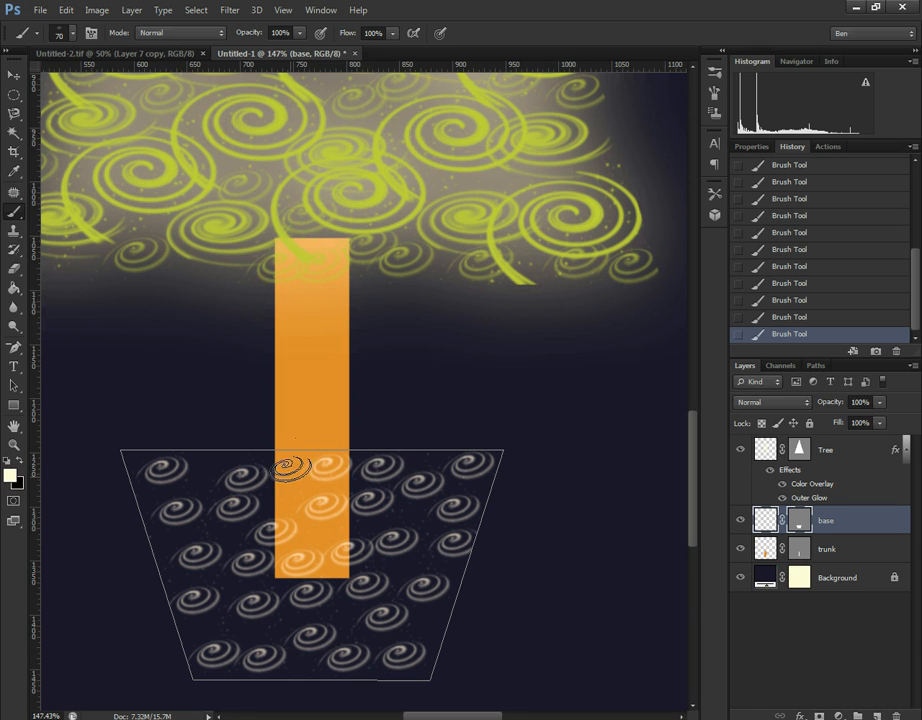
- Stamp bolder cream swirls over the small ones across the pot on the base layer, using the 486 px swirl brush reduced to 80 px
click(713, 77)
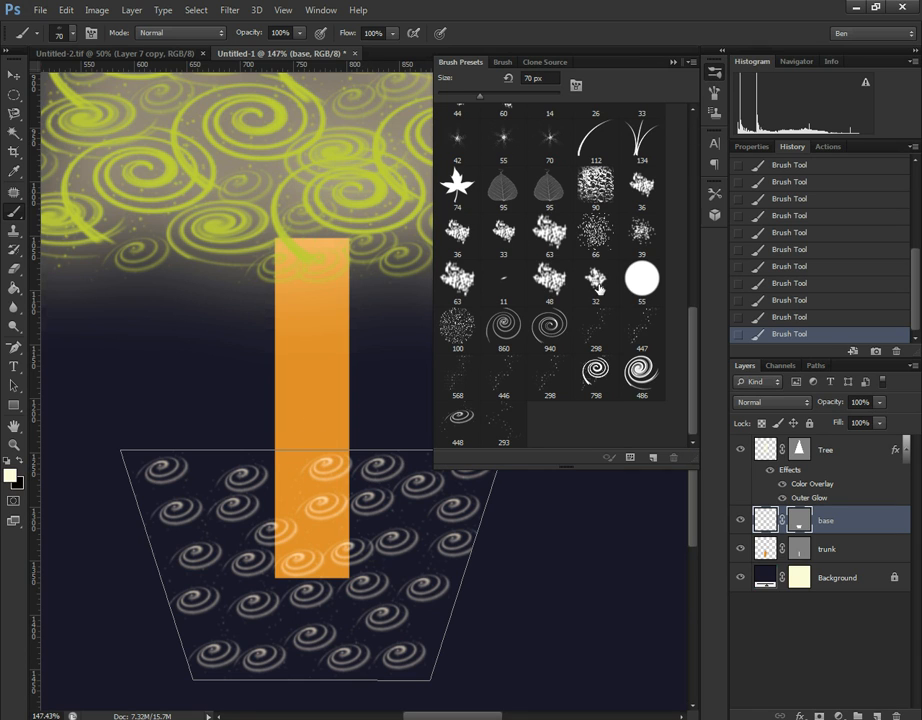
click(636, 375)
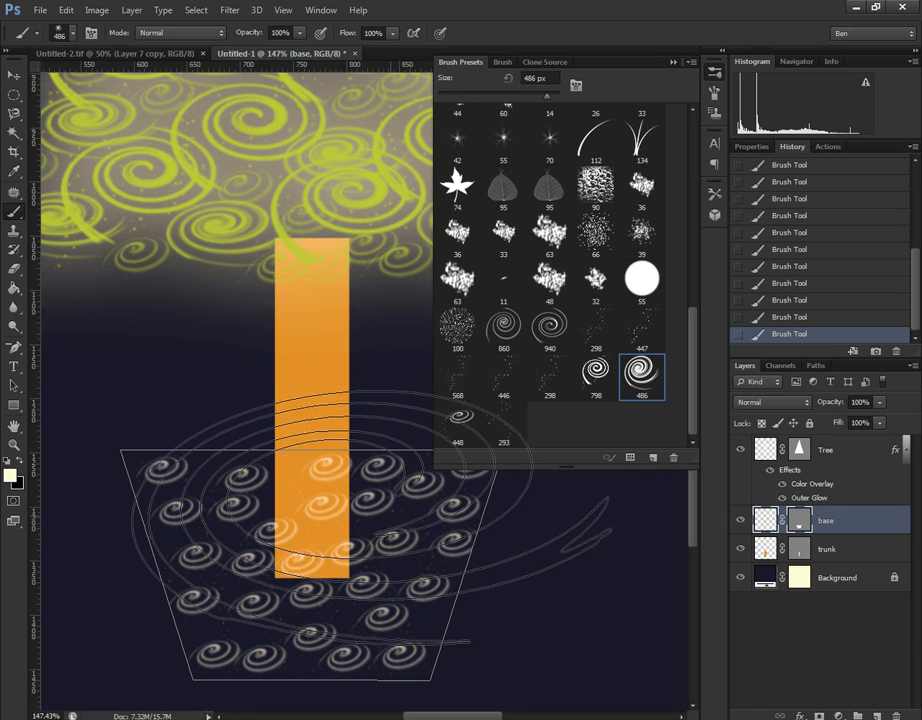
key(bracketleft)
key(bracketleft)
key(bracketleft)
key(bracketleft)
key(bracketleft)
key(bracketleft)
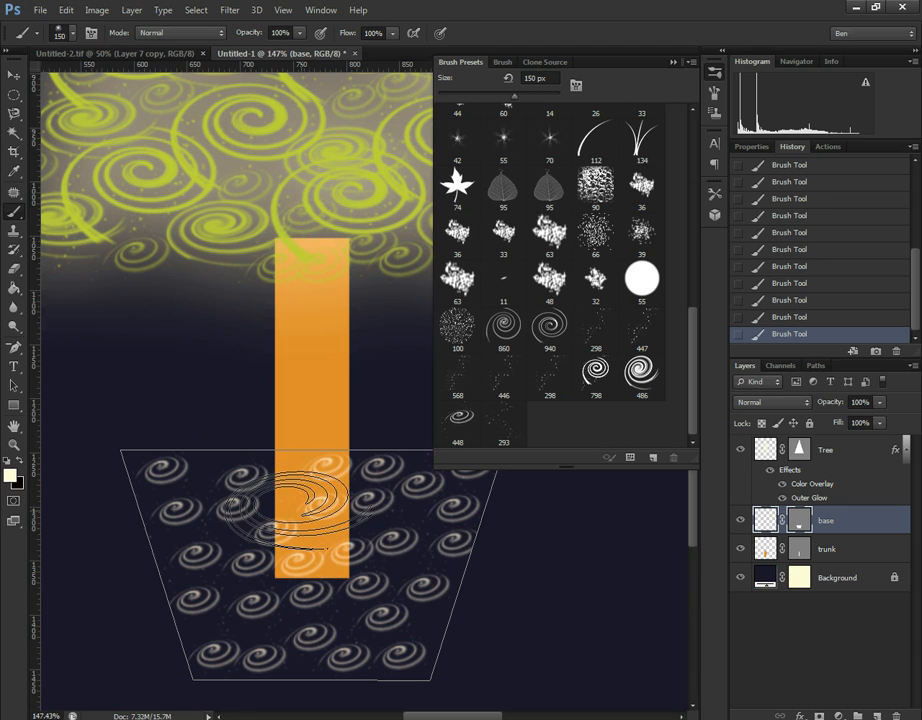
click(672, 63)
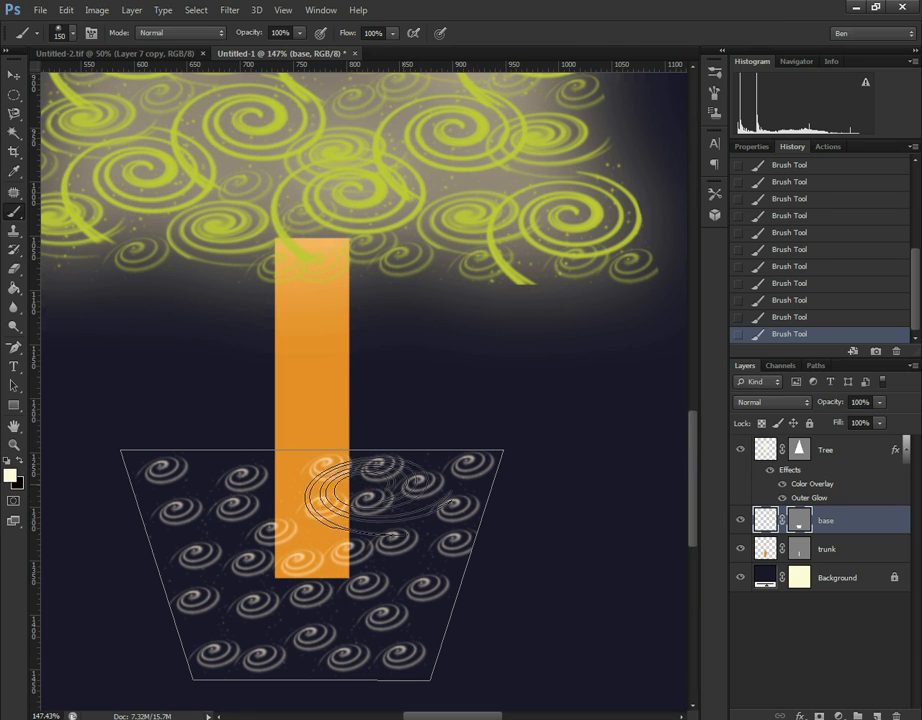
key(bracketleft)
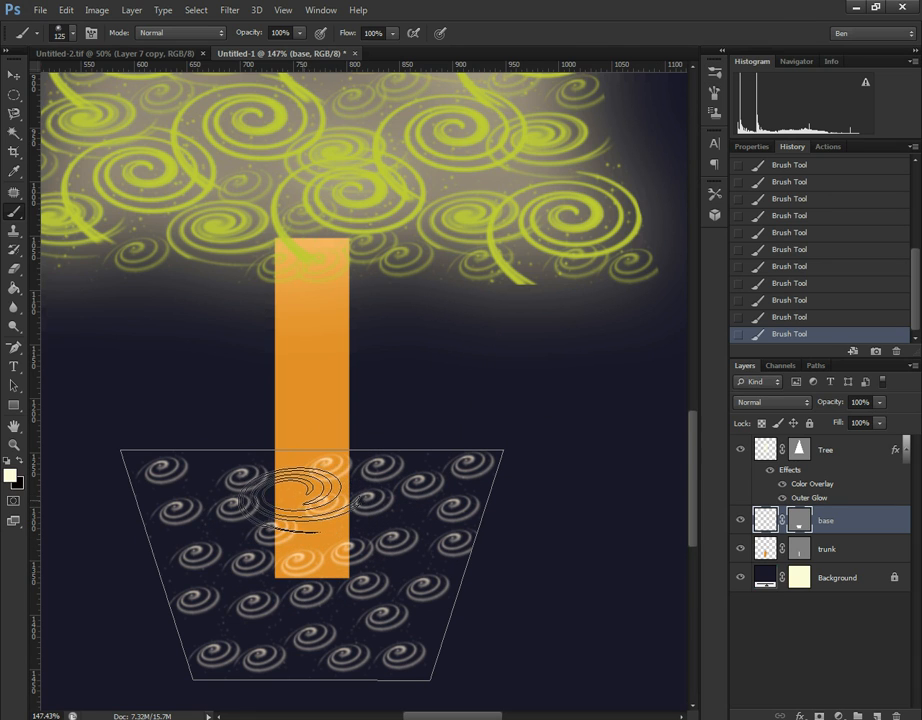
key(bracketleft)
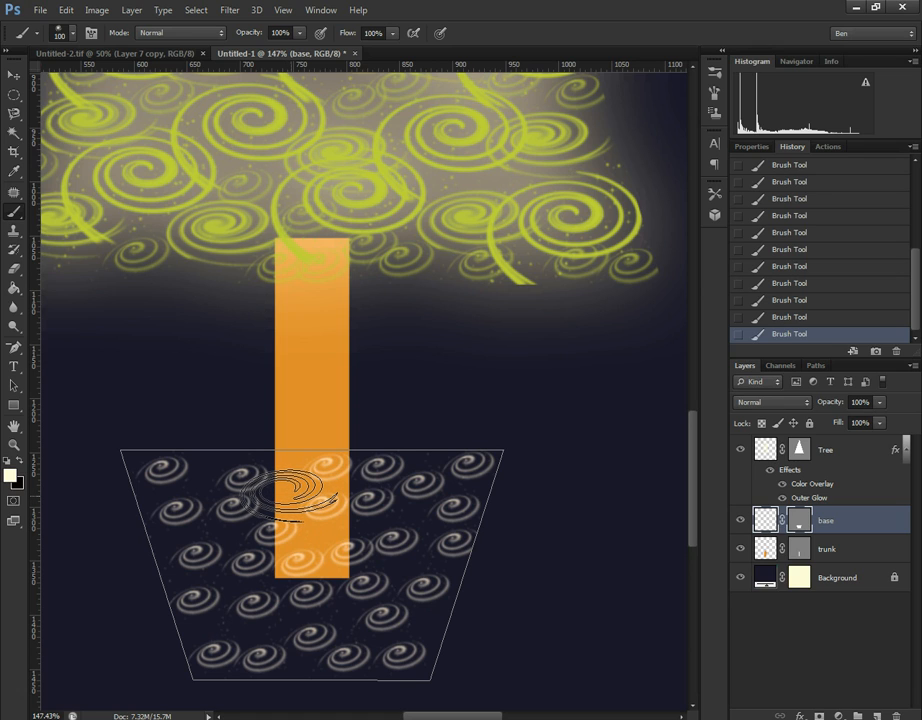
key(bracketleft)
key(bracketleft)
key(bracketleft)
key(bracketleft)
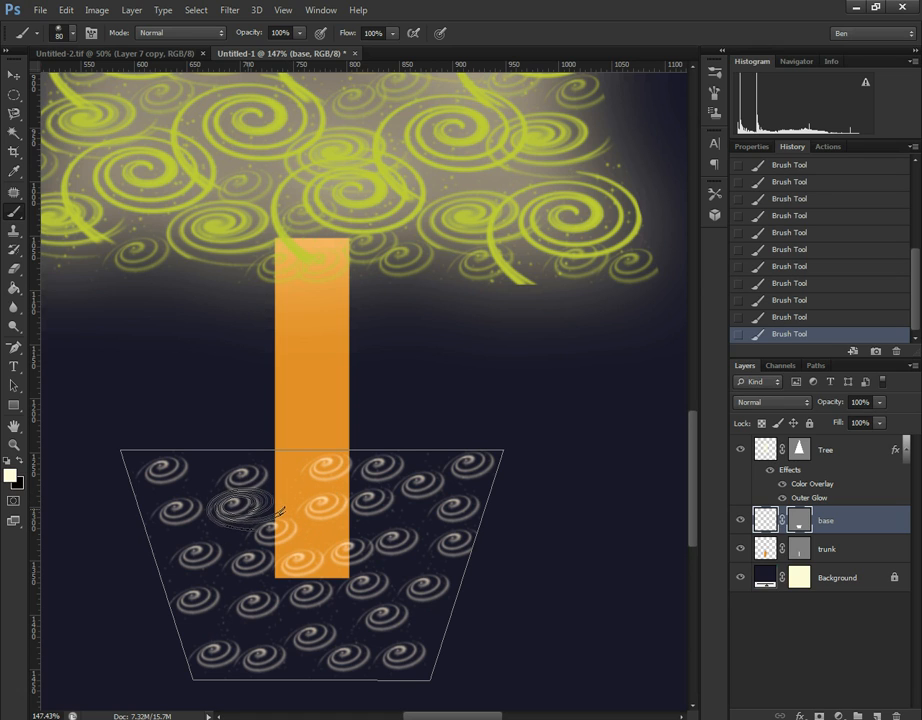
key(bracketright)
key(bracketright)
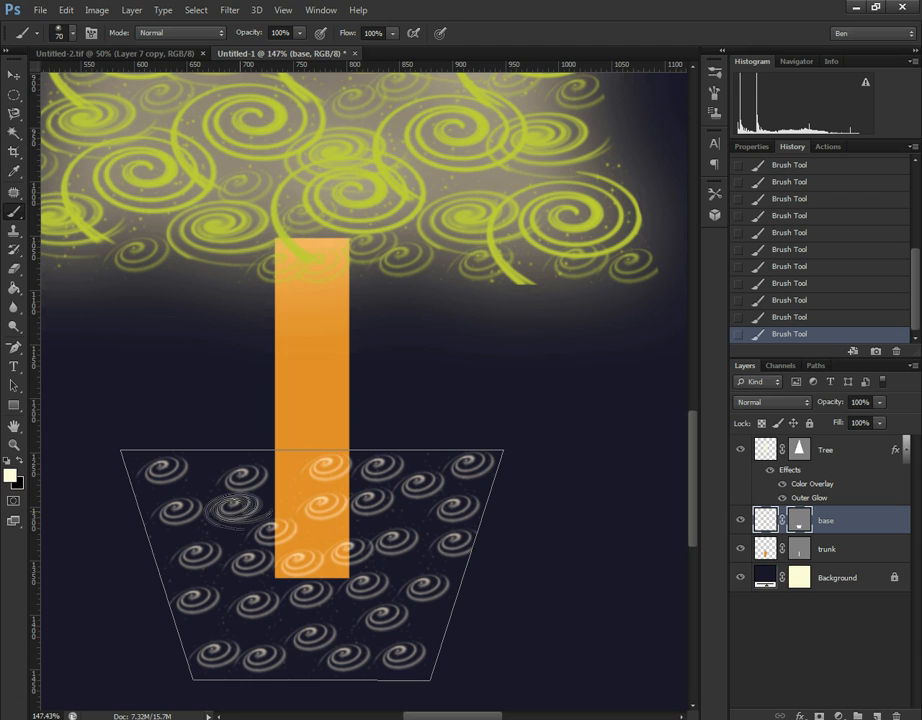
click(290, 492)
click(225, 531)
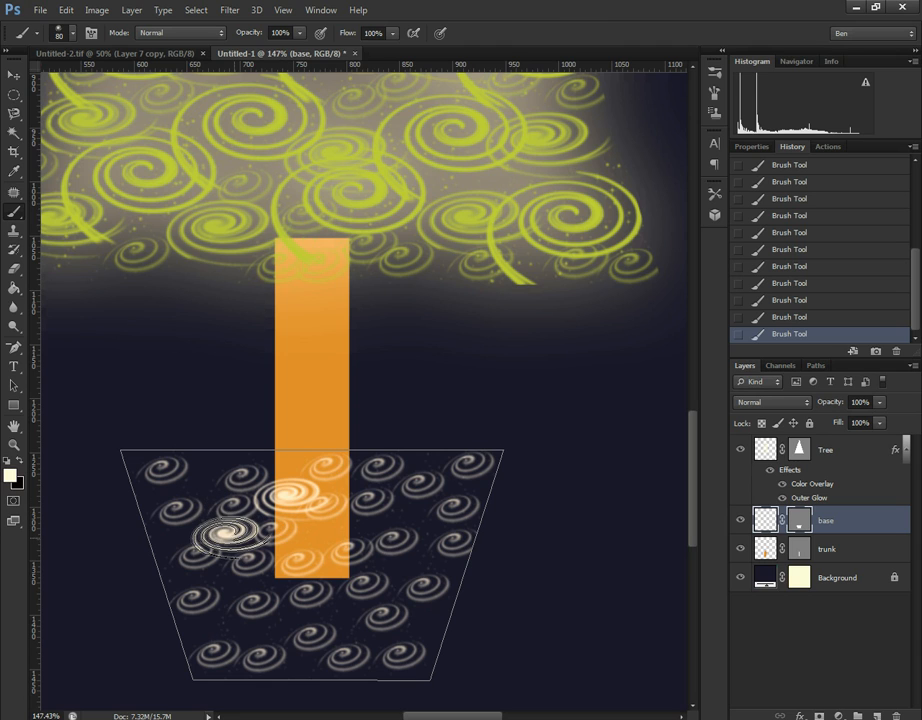
click(200, 478)
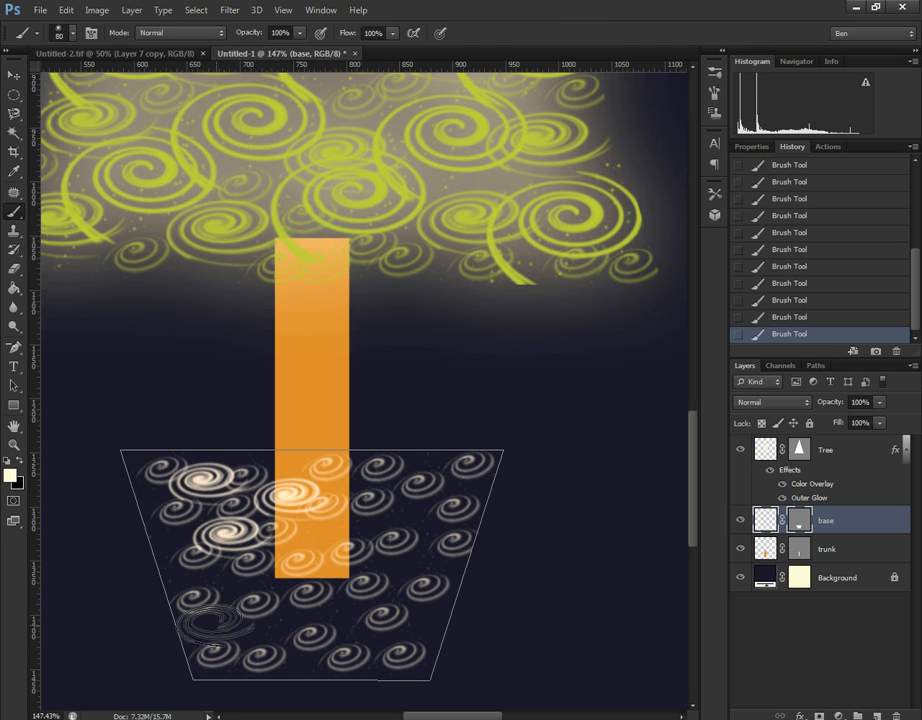
click(207, 617)
click(298, 658)
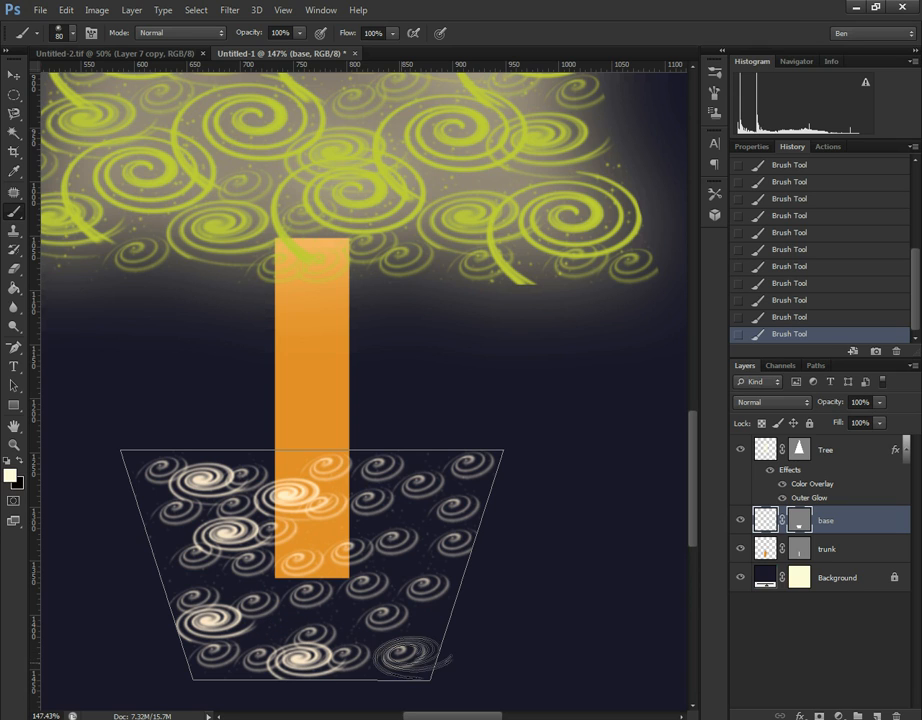
click(432, 610)
click(346, 608)
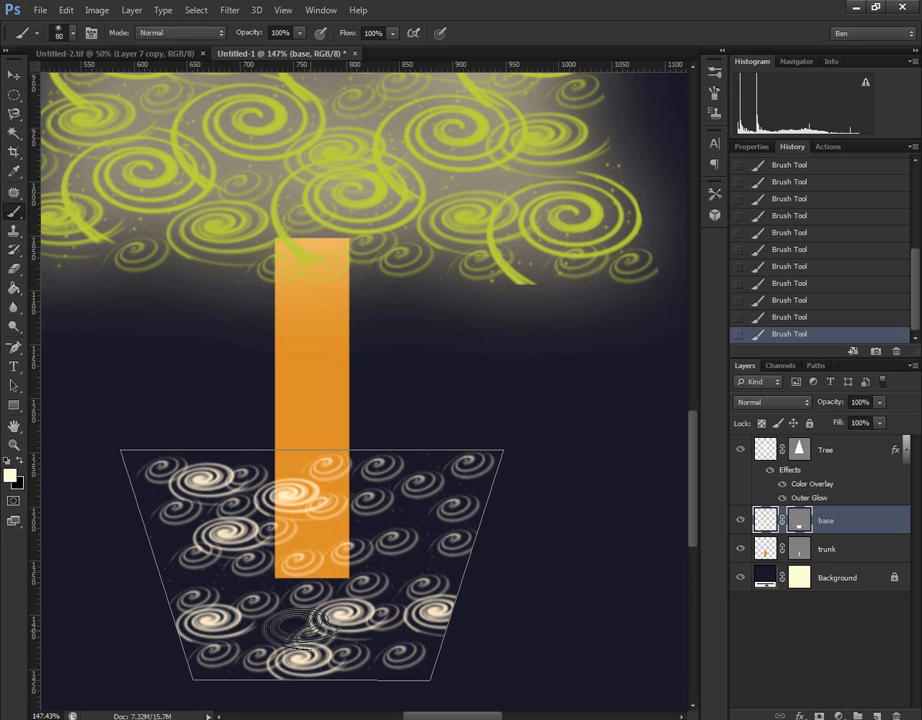
click(408, 553)
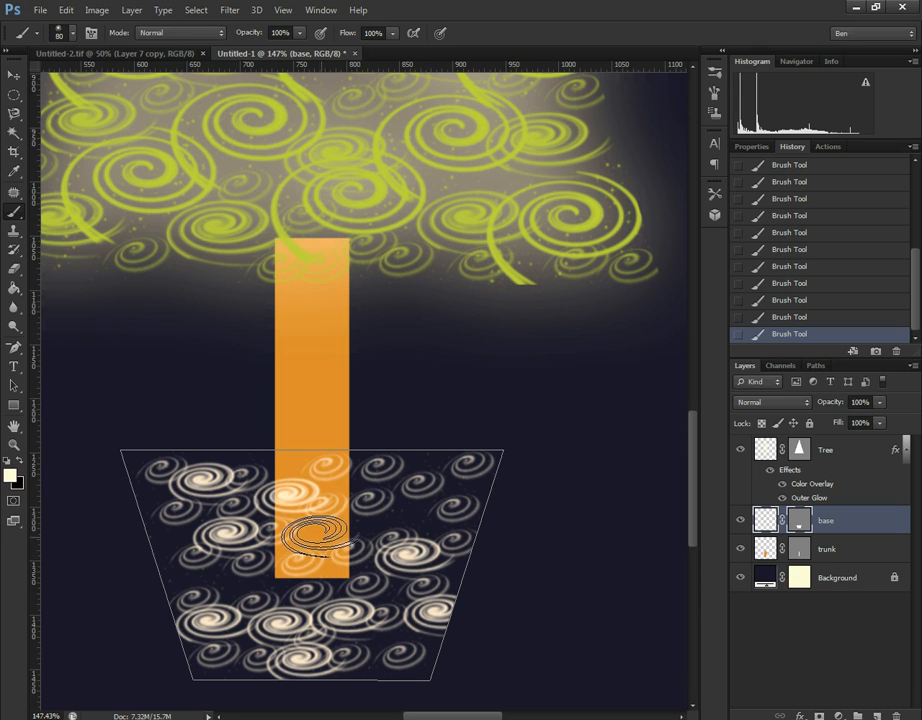
click(316, 531)
click(405, 510)
click(432, 463)
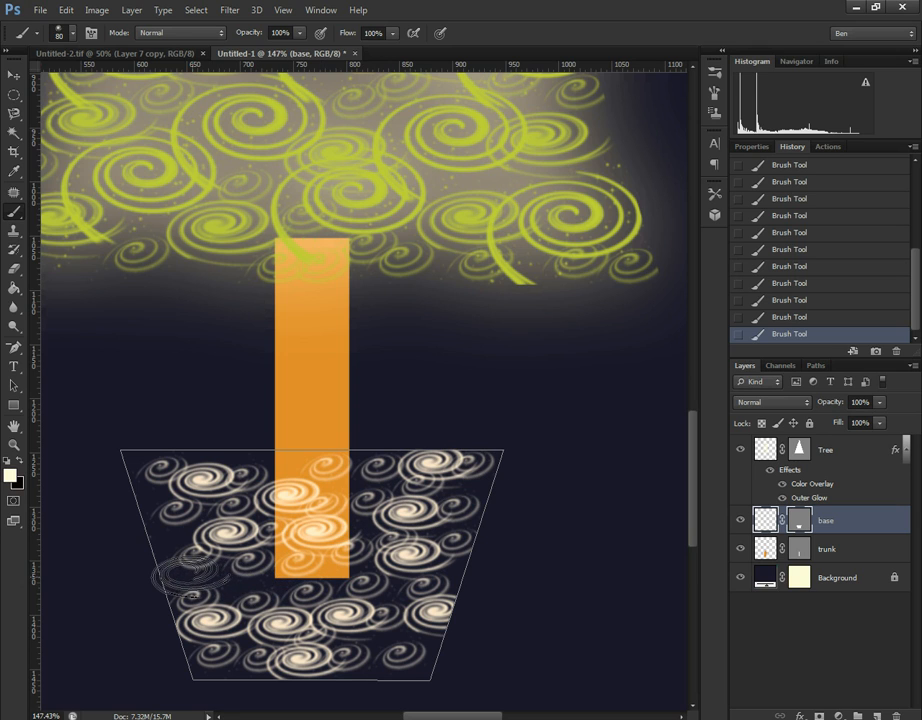
click(180, 574)
click(335, 563)
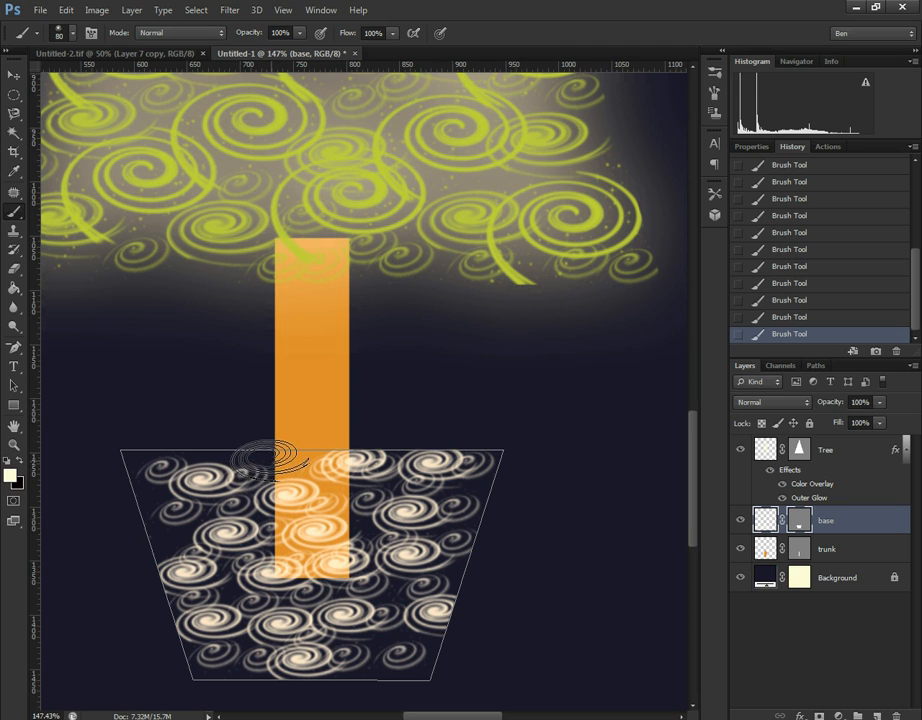
click(276, 458)
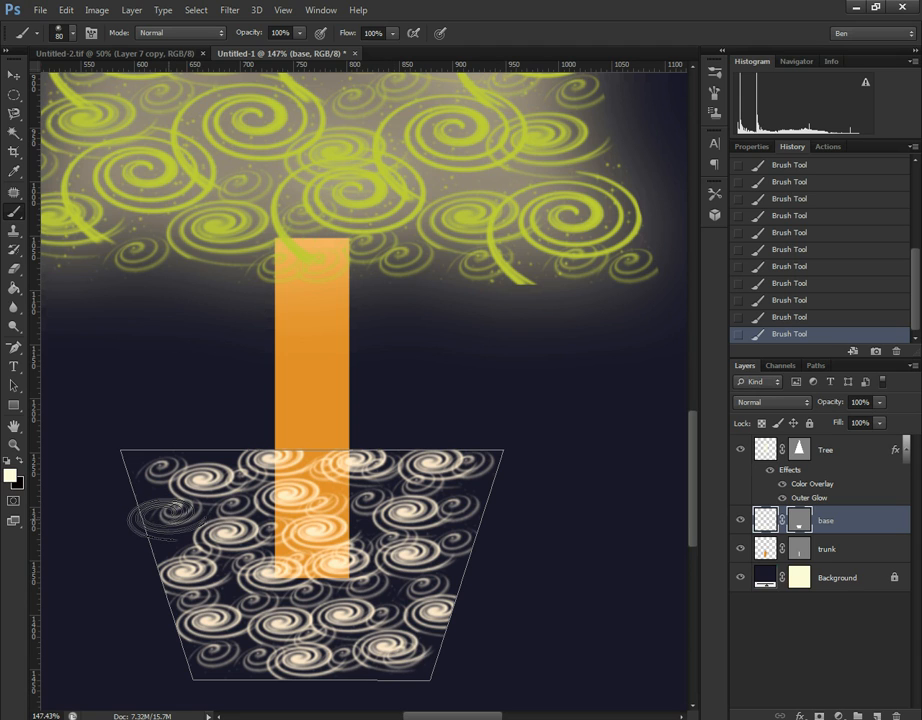
click(168, 515)
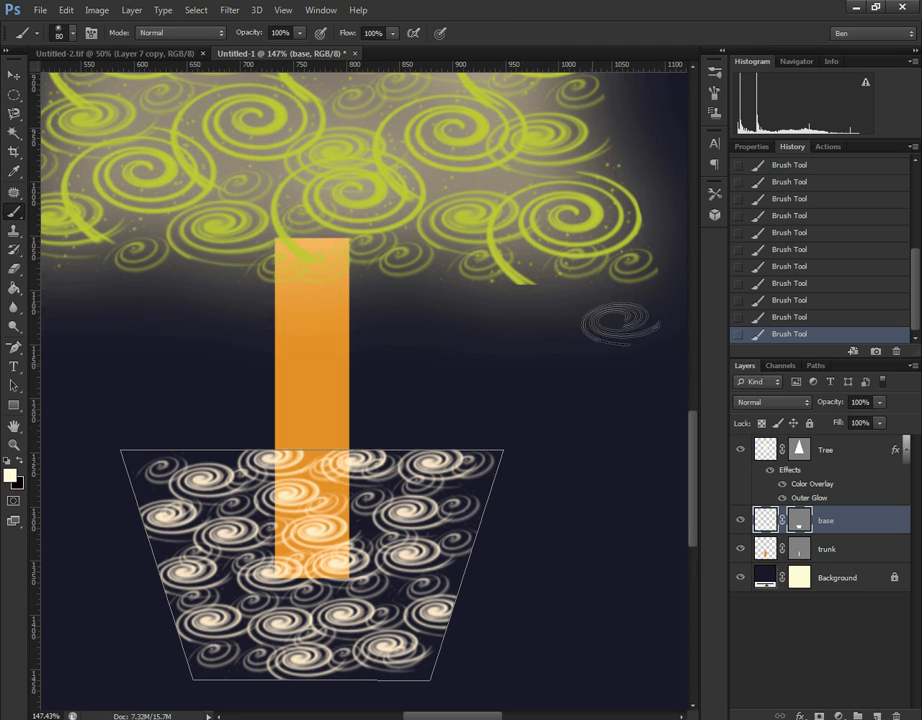
- Stamp small cream swirls into the gaps across the pot on the base layer, using the 798 px swirl brush reduced to 45 and 35 px
click(716, 72)
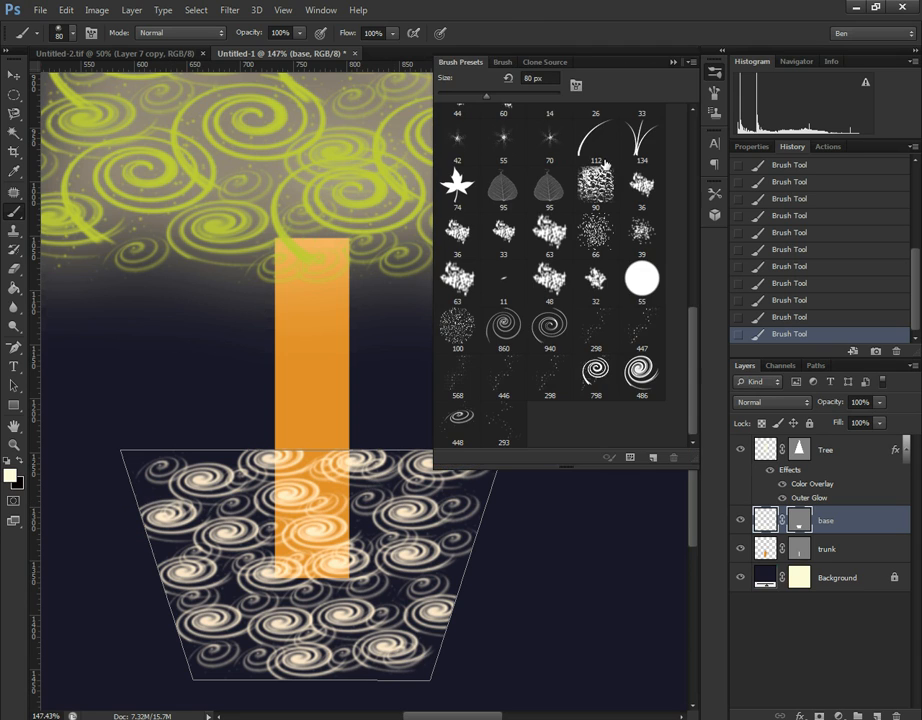
click(595, 379)
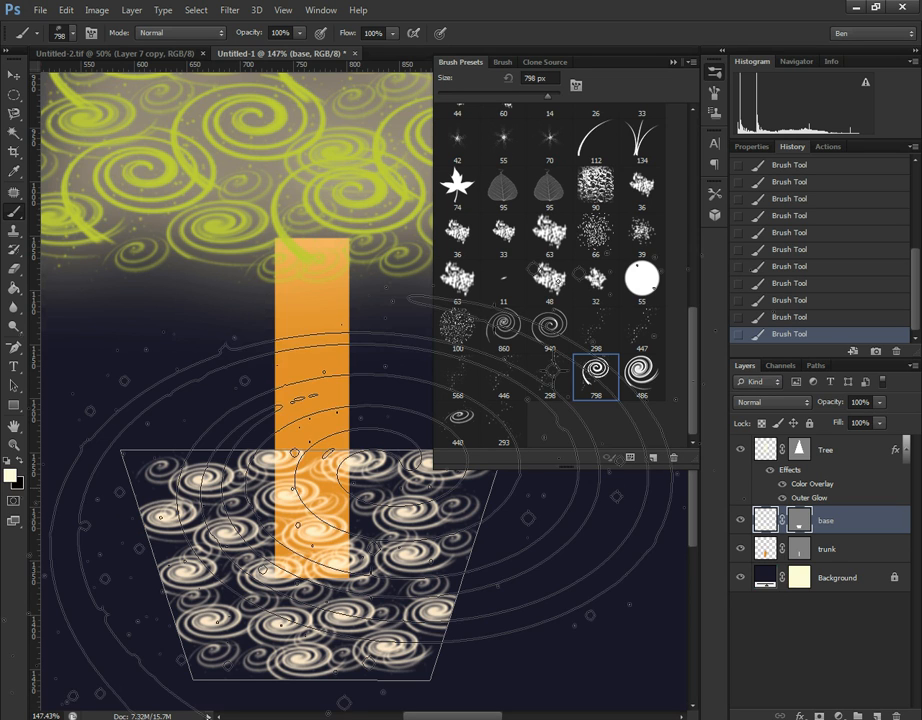
key([)
key([)
key([)
key([)
key([)
key([)
key(bracketleft)
key(bracketleft)
key(bracketleft)
key(bracketleft)
key(bracketleft)
key(bracketleft)
key(bracketleft)
key(bracketleft)
key(bracketleft)
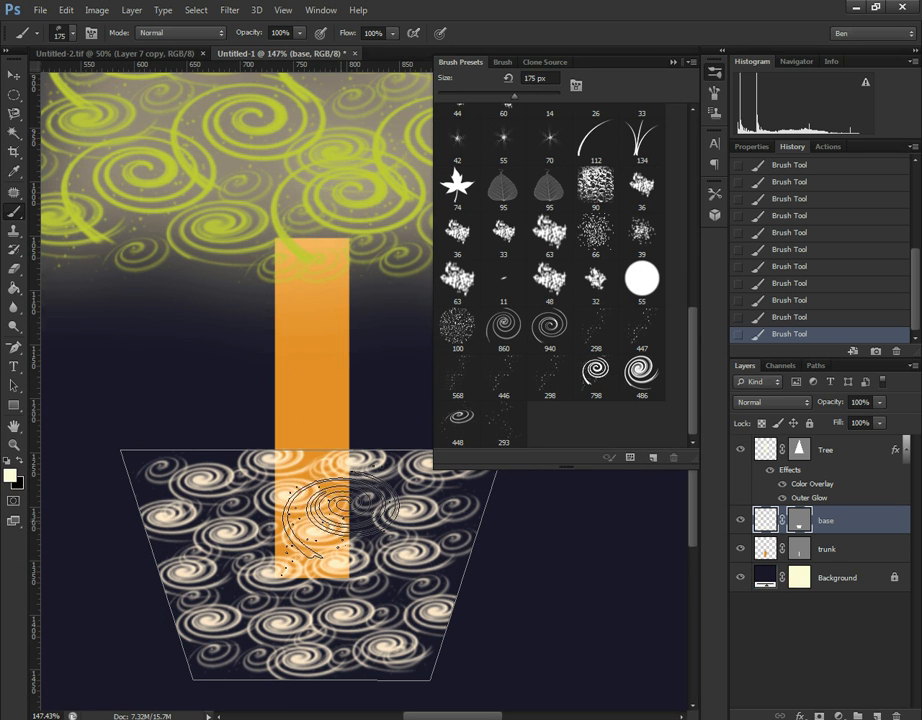
key(bracketleft)
key(bracketleft)
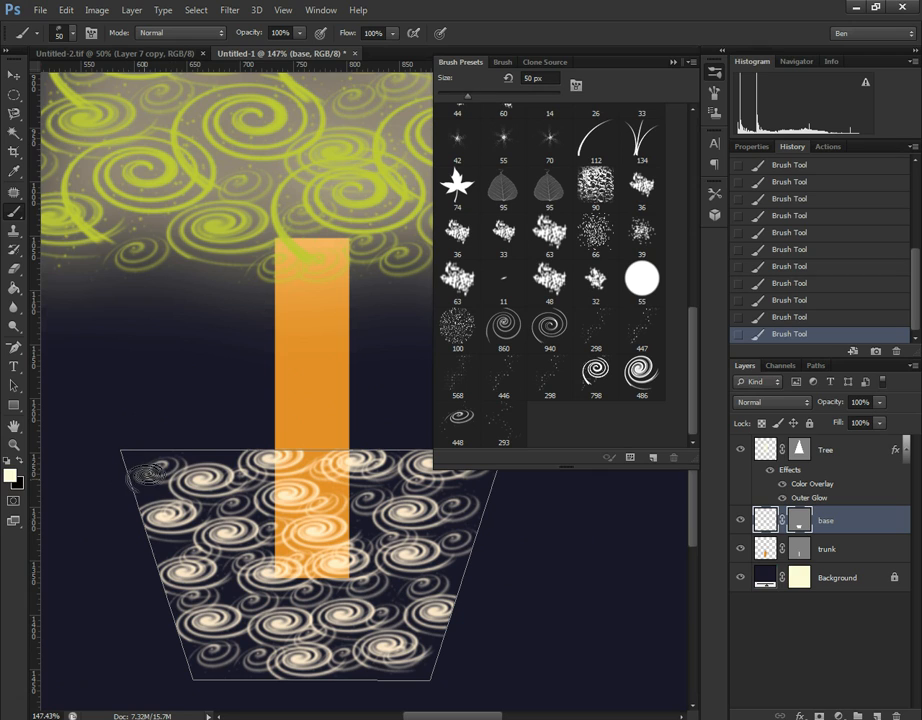
click(138, 458)
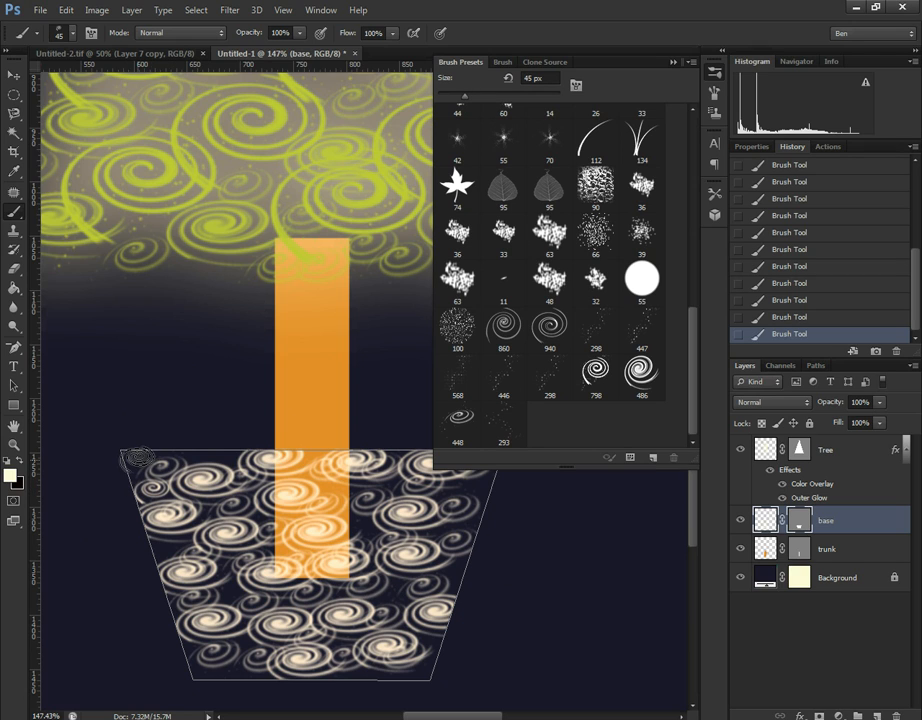
click(222, 458)
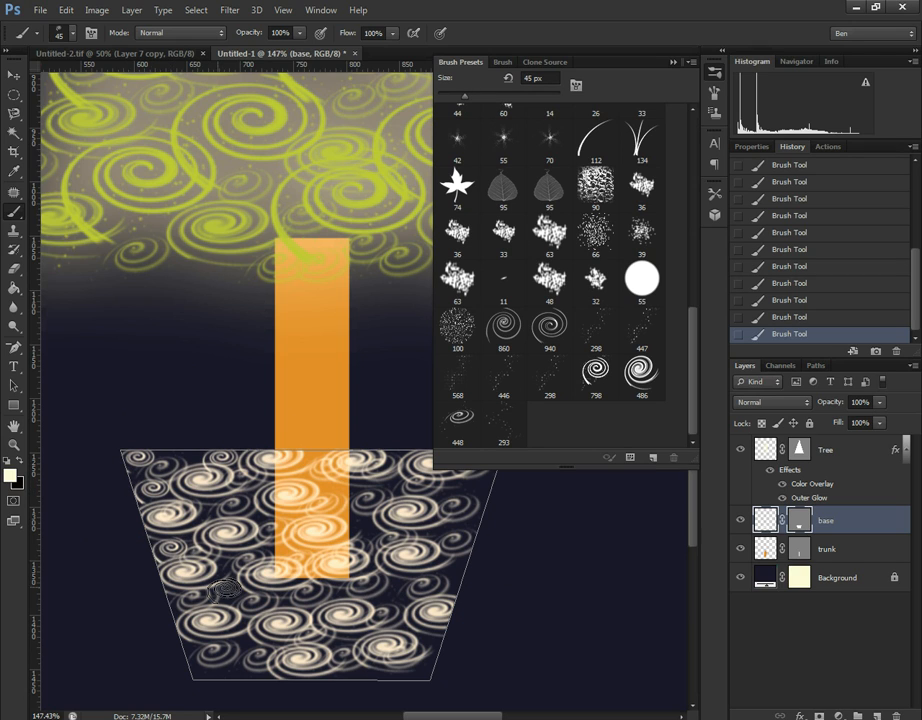
key(bracketleft)
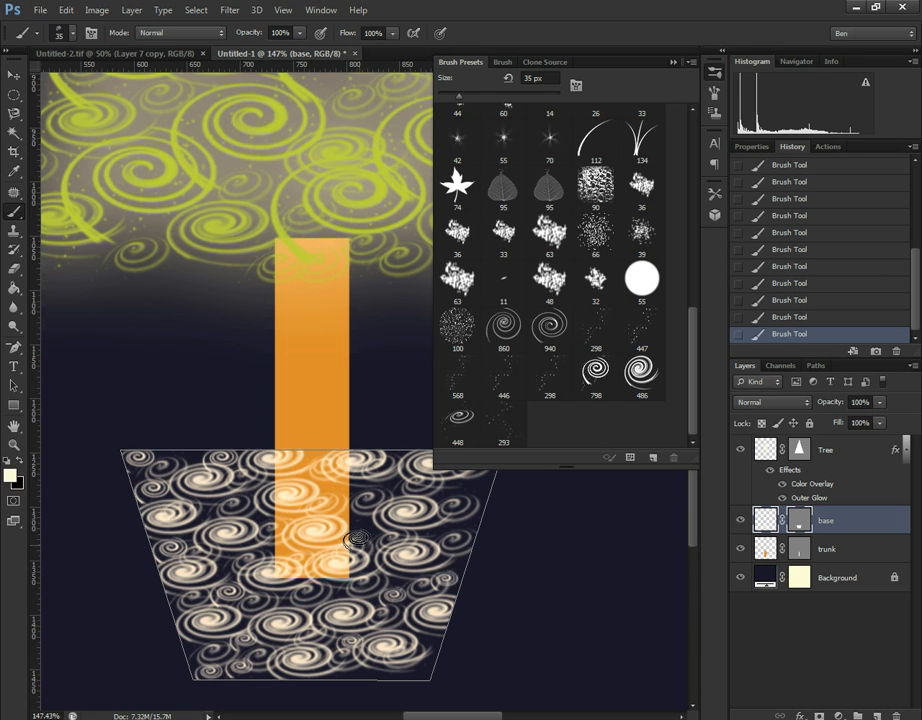
click(674, 62)
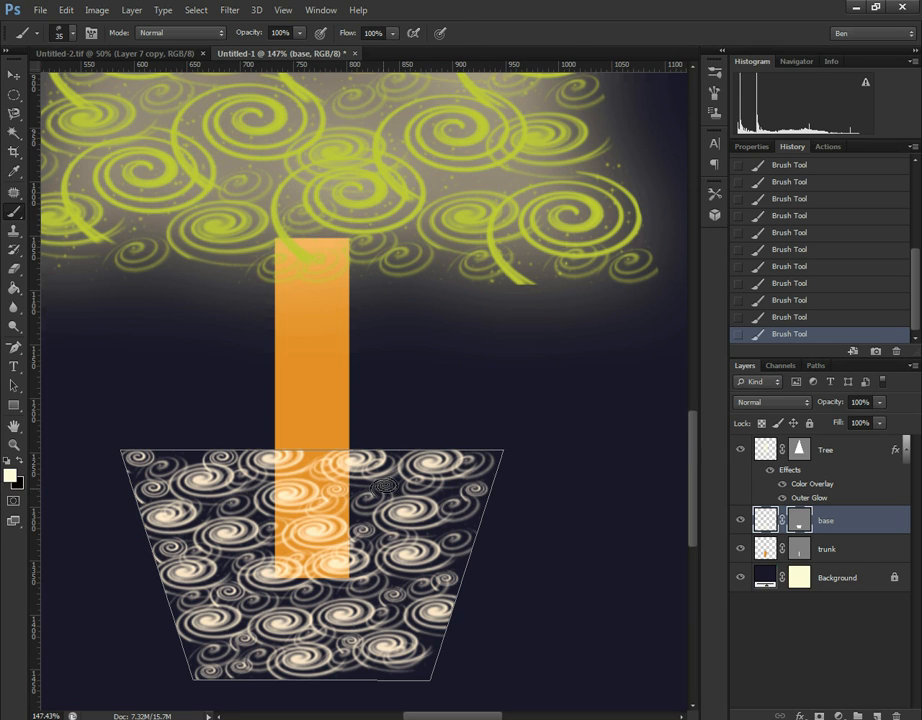
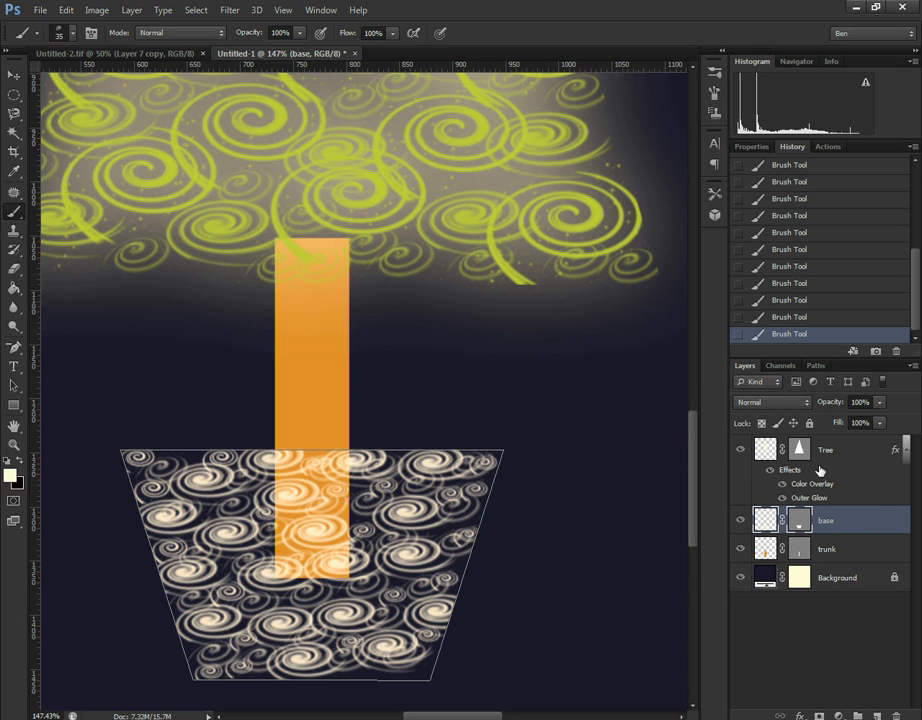
- Add an Outer Glow to the base layer in Screen mode at 75% opacity with a size of 20 px
right_click(840, 520)
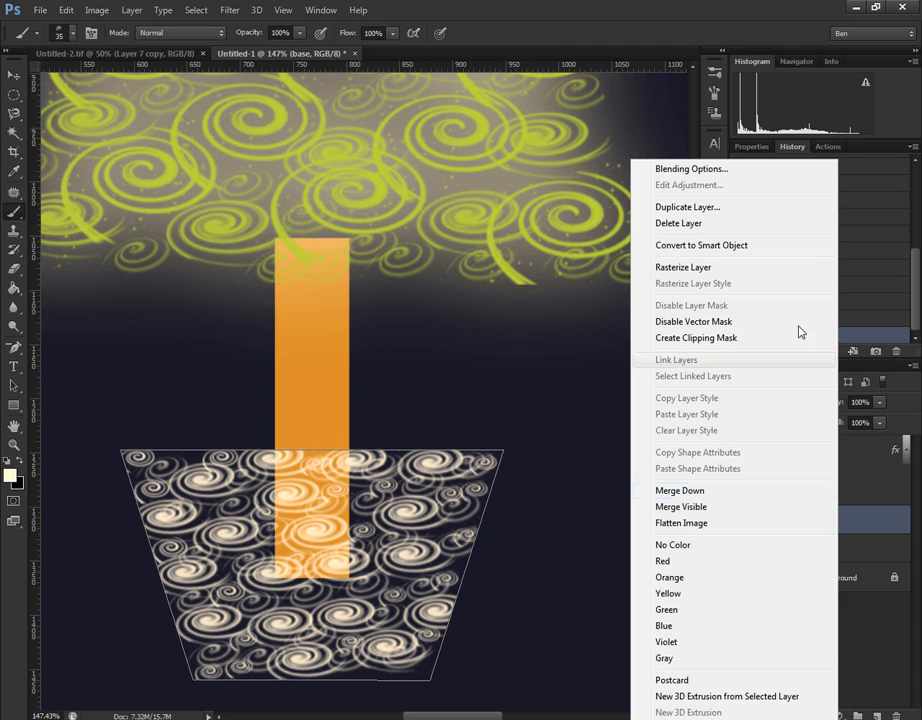
click(777, 177)
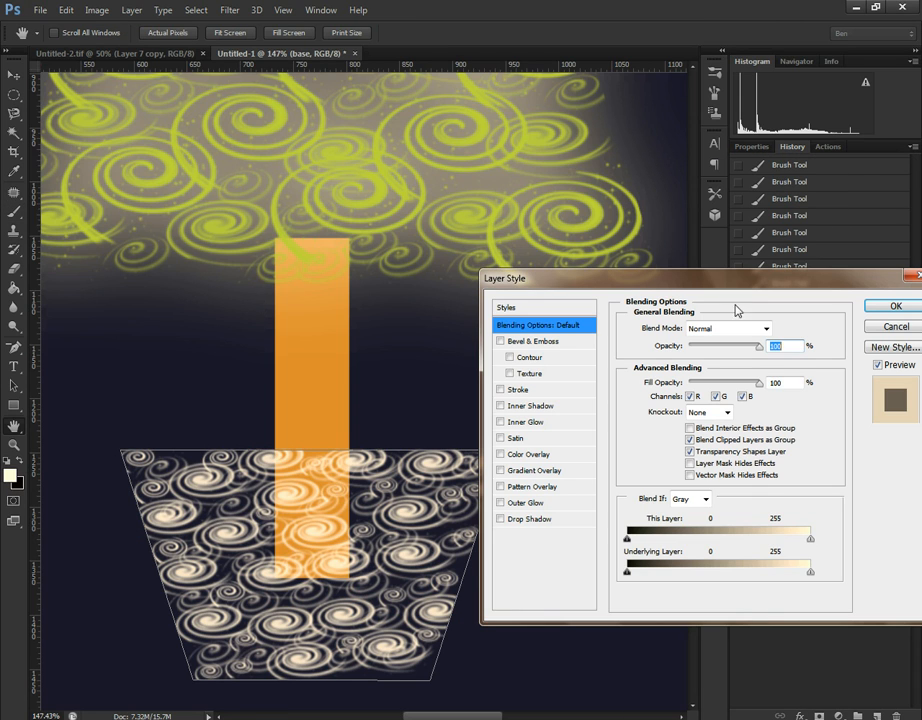
click(546, 504)
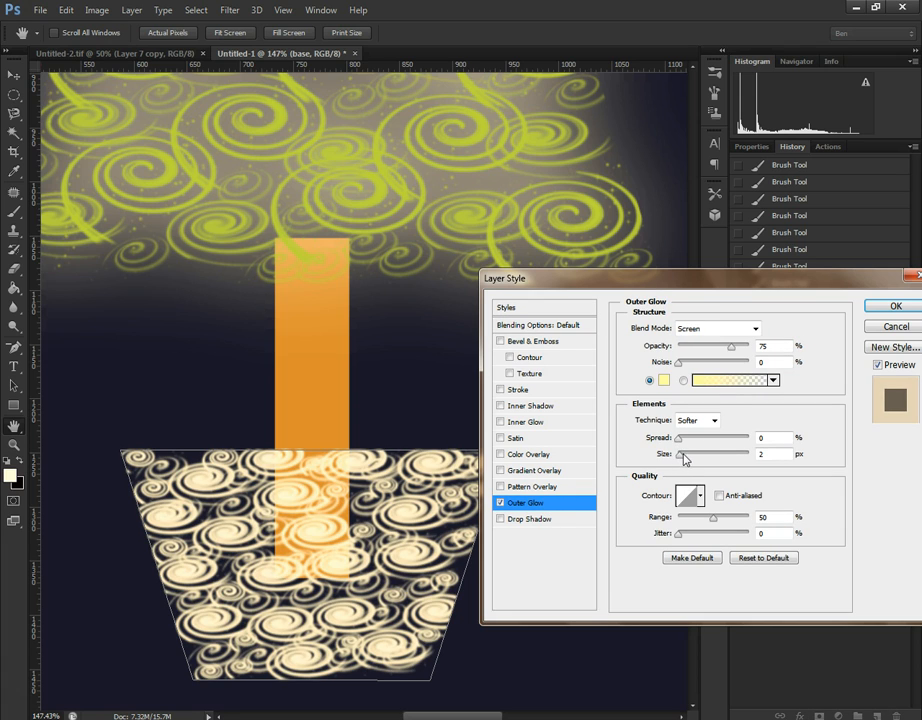
mouse_move(679, 457)
mouse_down()
mouse_move(706, 458)
mouse_move(687, 458)
mouse_up()
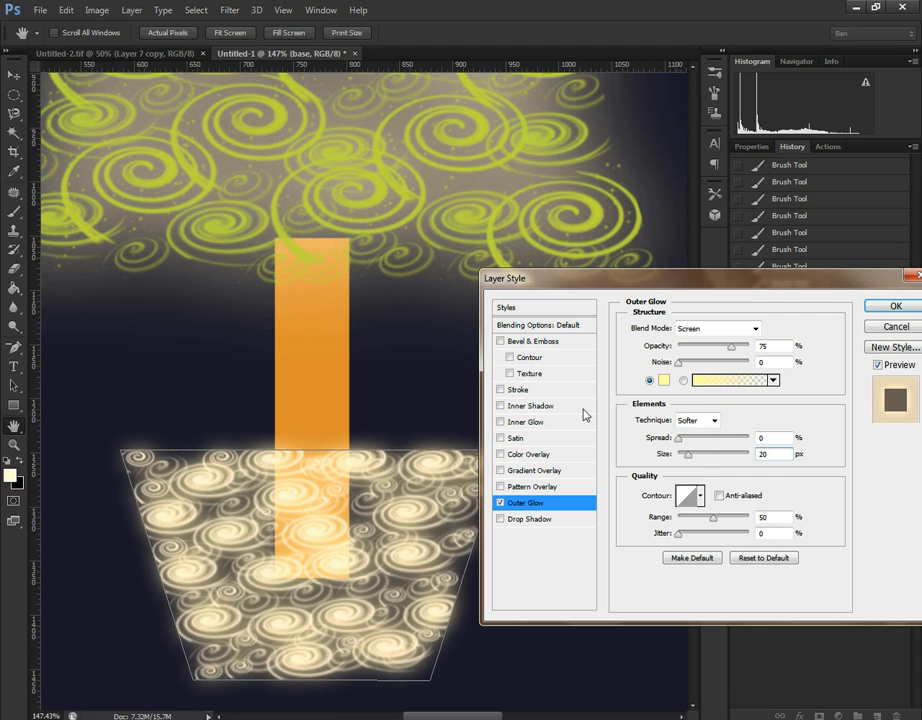
- Add a red Color Overlay at 84% opacity to the base layer and apply the layer style
click(528, 455)
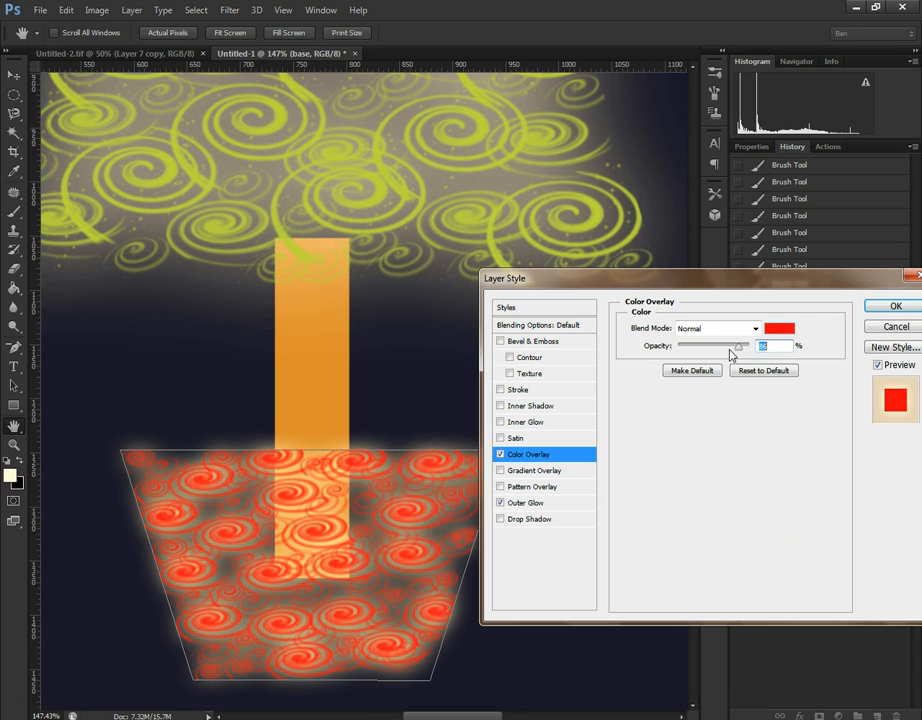
drag(731, 354, 738, 353)
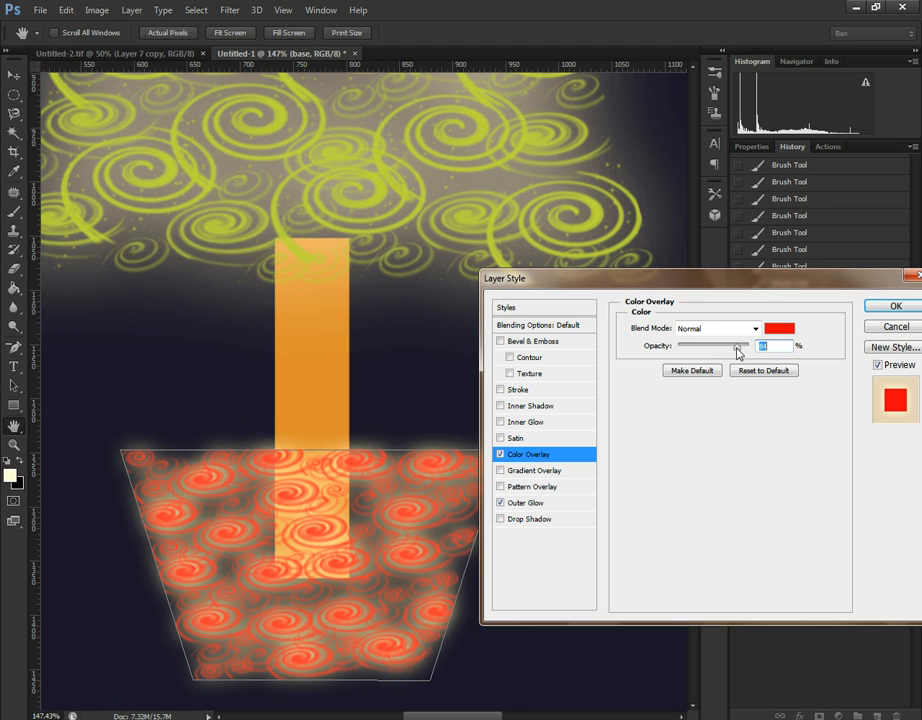
click(896, 308)
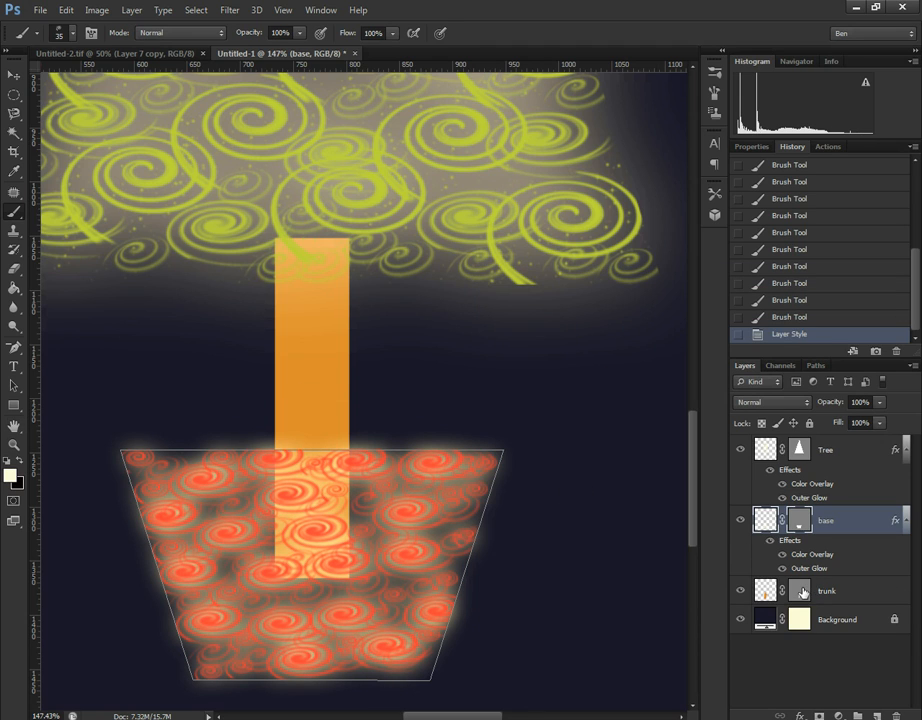
- Shorten the trunk's vector mask to 45.22% height so it fits between the tree and the pot, and apply the transformation
click(801, 594)
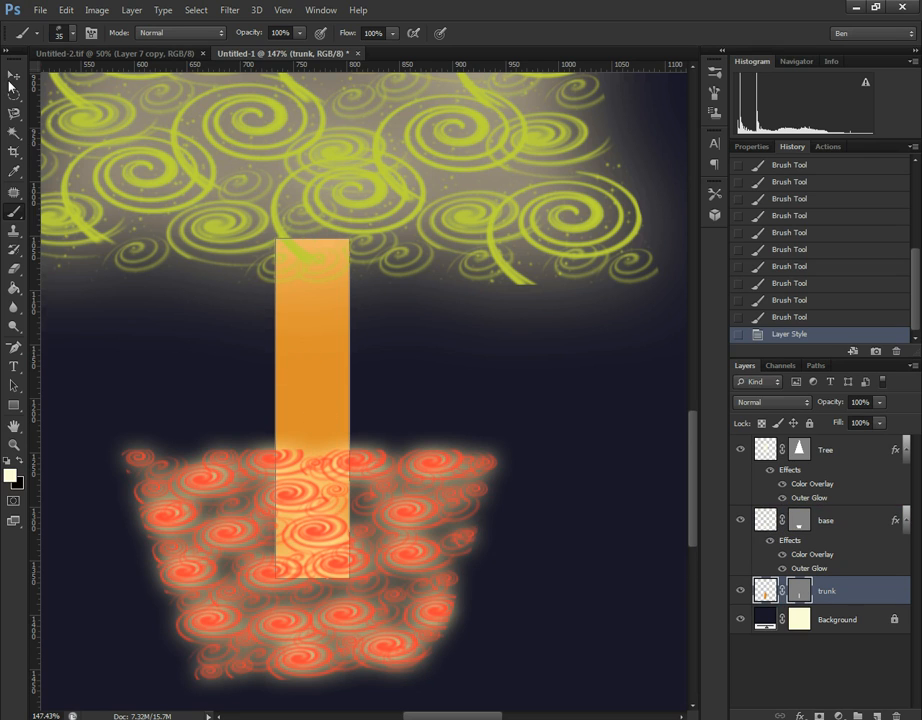
key(ctrl+t)
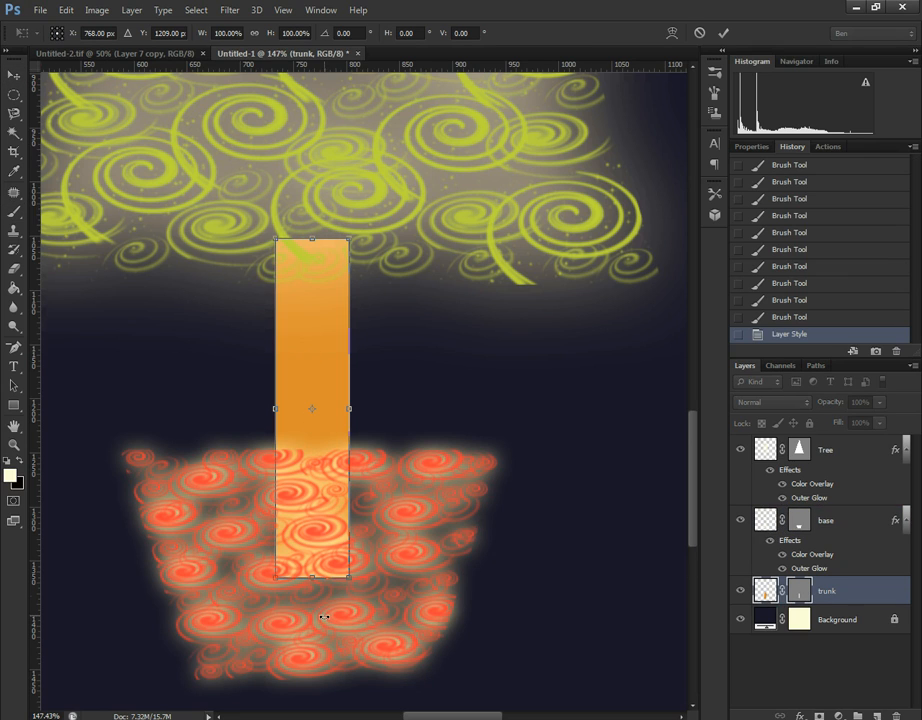
drag(314, 578, 314, 438)
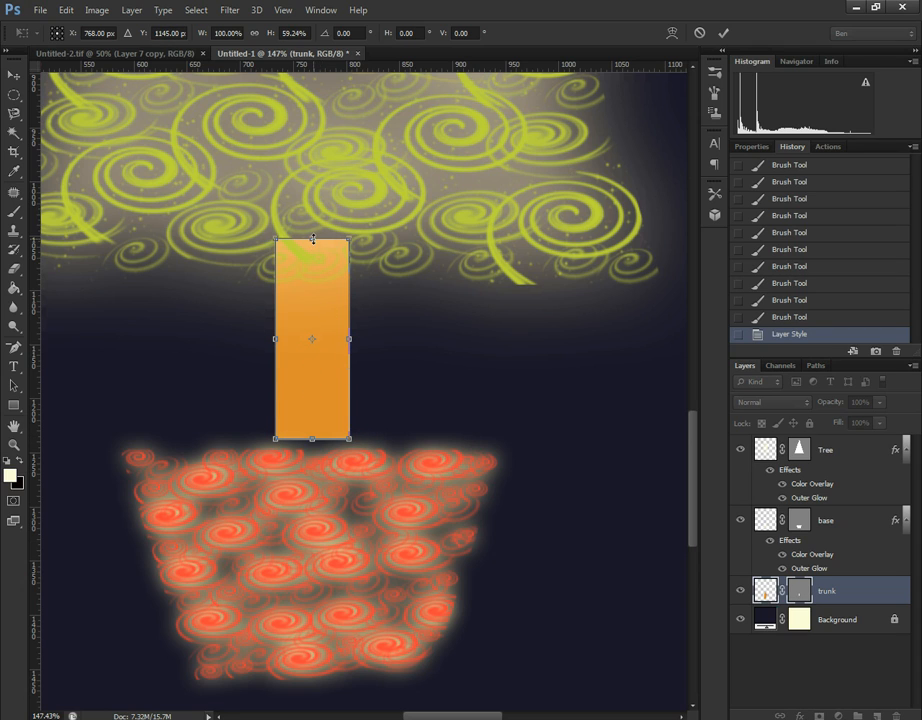
drag(312, 243, 312, 286)
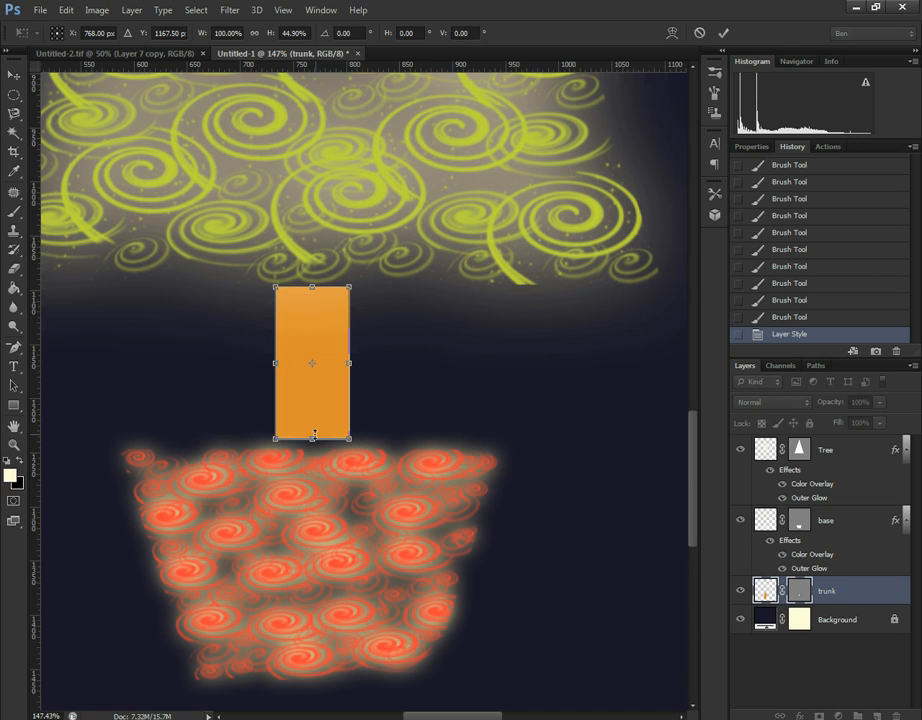
mouse_move(312, 440)
mouse_down()
mouse_move(312, 449)
mouse_move(312, 440)
mouse_up()
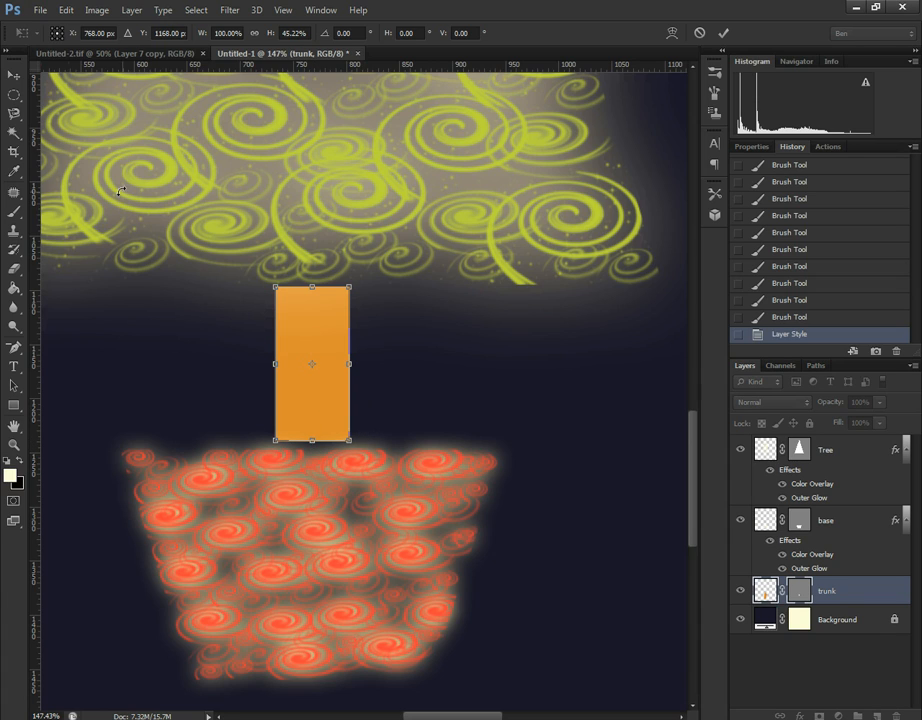
click(19, 276)
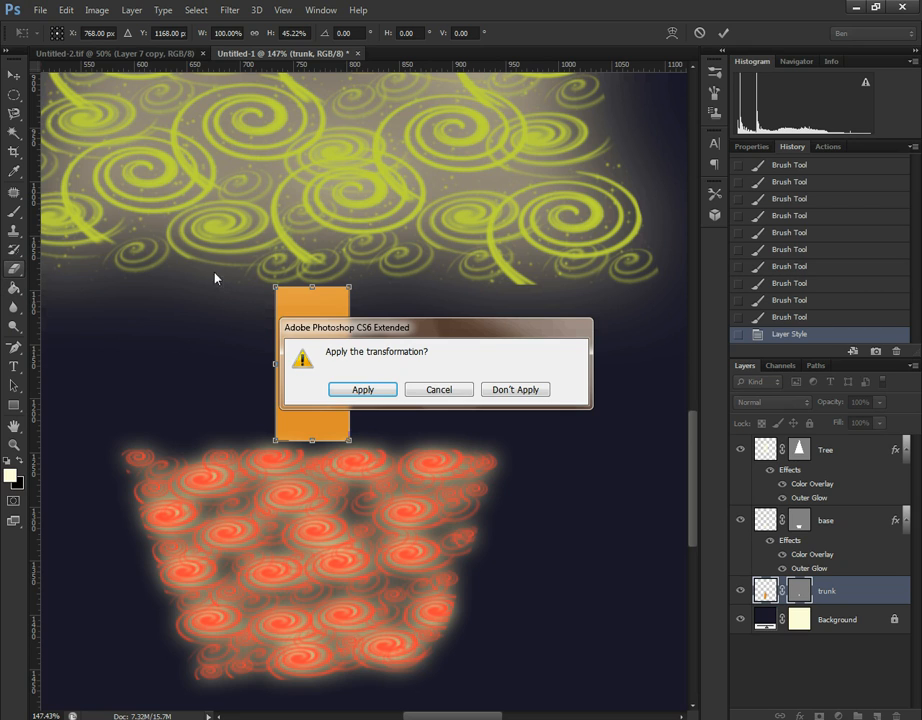
click(362, 390)
- Erase the orange fill inside the trunk shape on the trunk layer with the 80 px Eraser
mouse_move(305, 292)
mouse_down()
mouse_move(329, 319)
mouse_move(391, 350)
mouse_move(191, 472)
mouse_move(239, 650)
mouse_move(395, 554)
mouse_up()
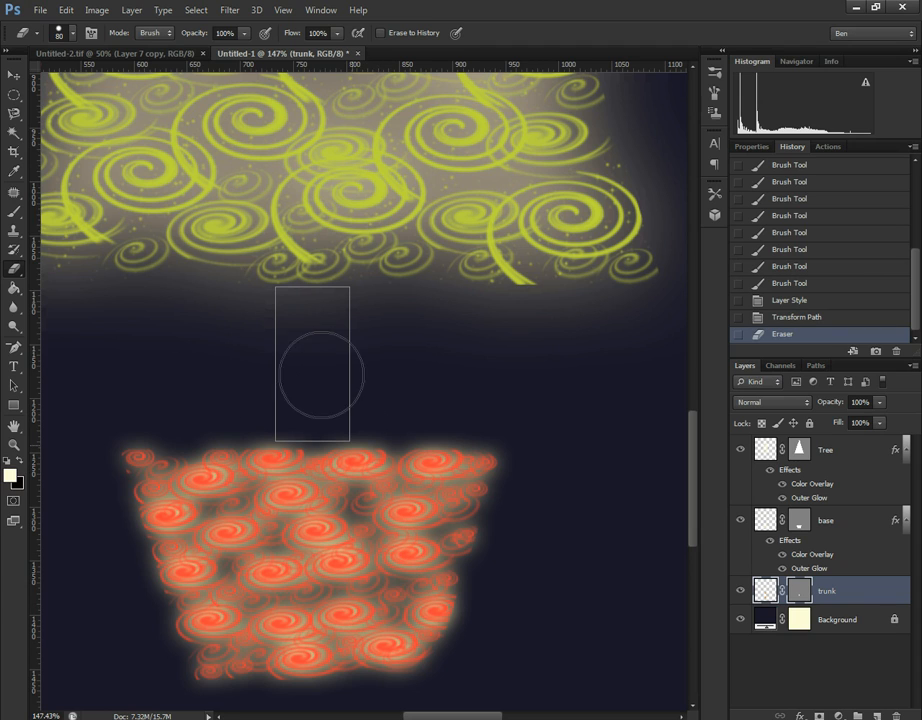
mouse_move(321, 374)
mouse_down()
mouse_move(218, 343)
mouse_move(290, 560)
mouse_move(368, 613)
mouse_move(390, 605)
mouse_up()
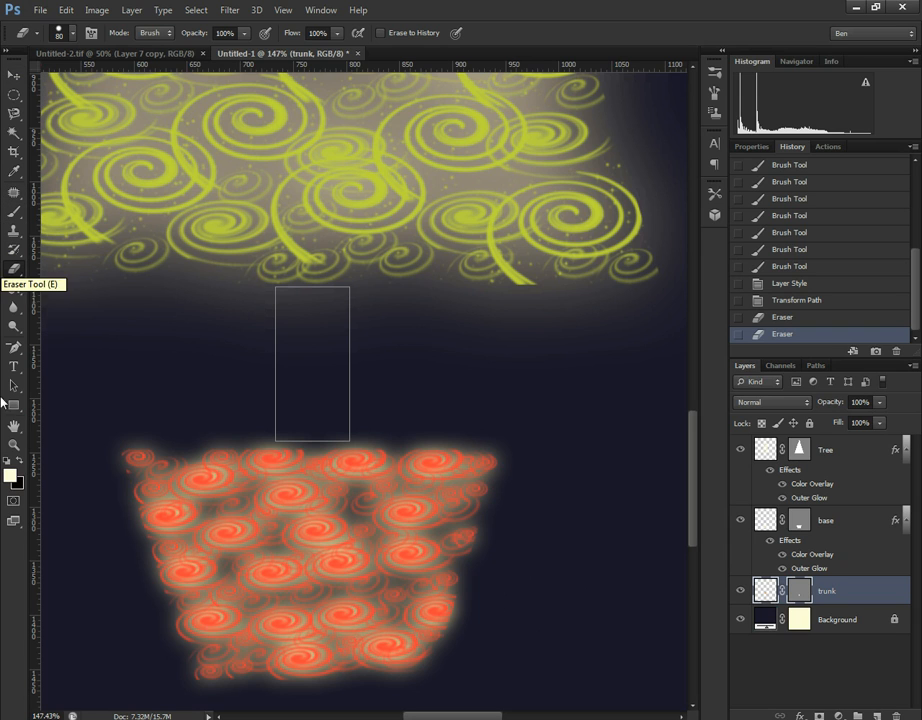
- Stamp a tiny cream swirl in the upper-left corner of the trunk shape on the trunk layer, with the swirl brush reduced to 15 px
click(14, 444)
drag(248, 256, 321, 399)
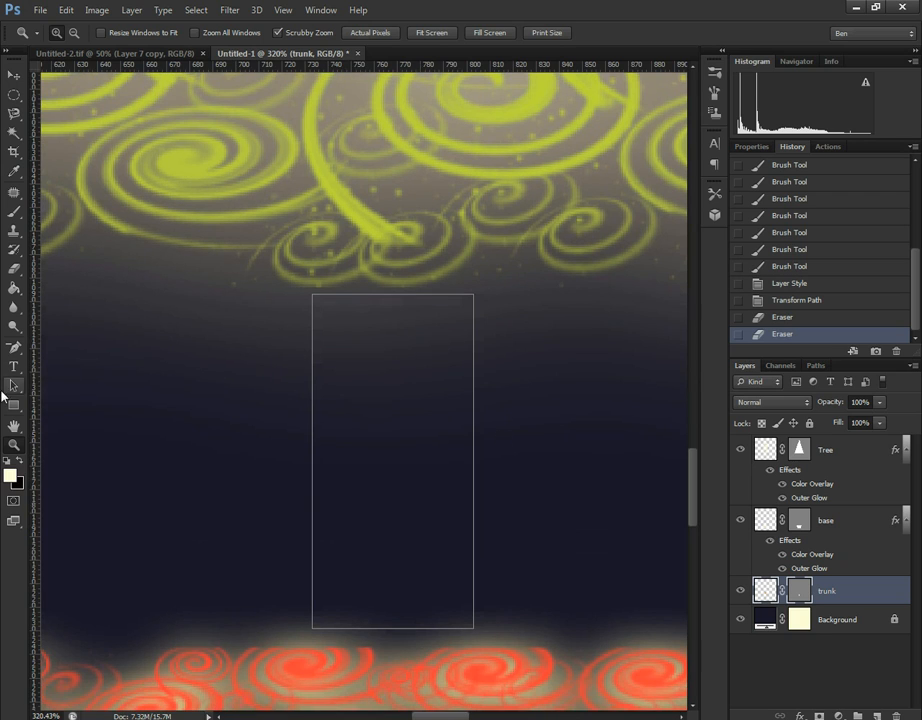
click(14, 212)
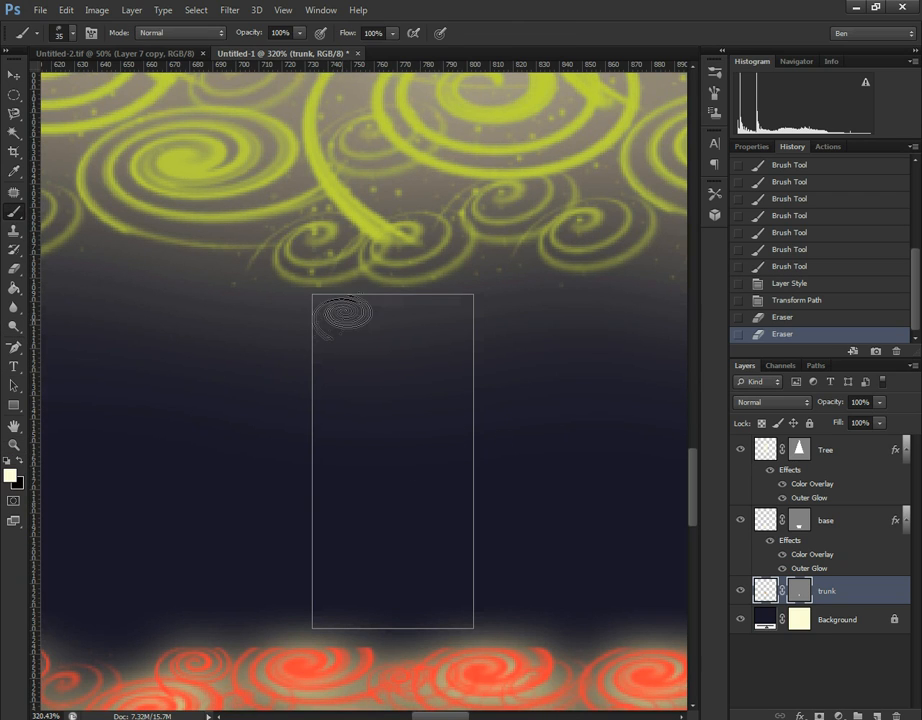
key(bracketleft)
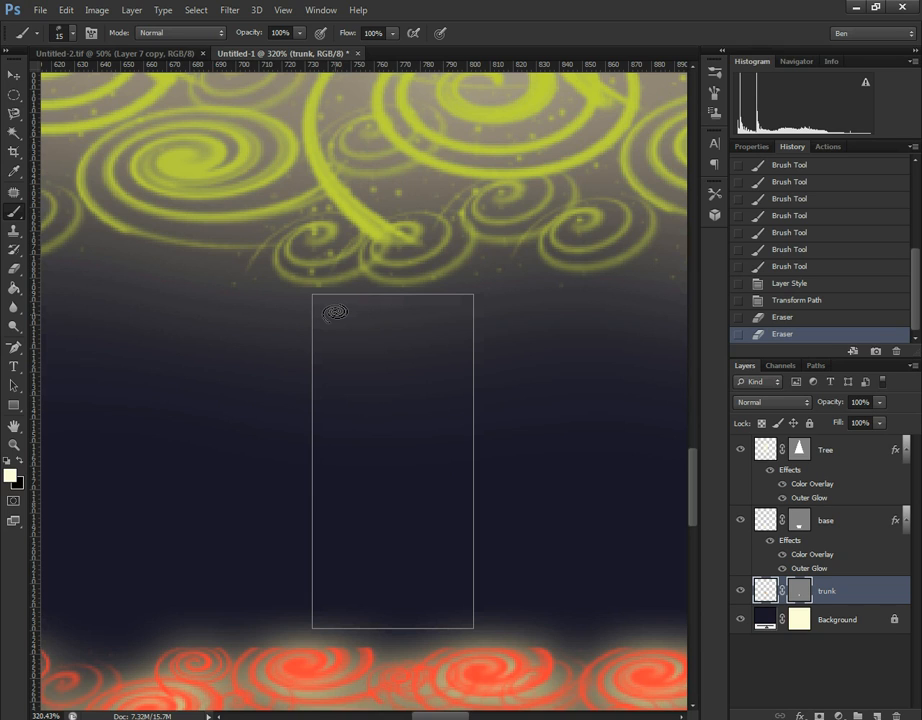
click(332, 308)
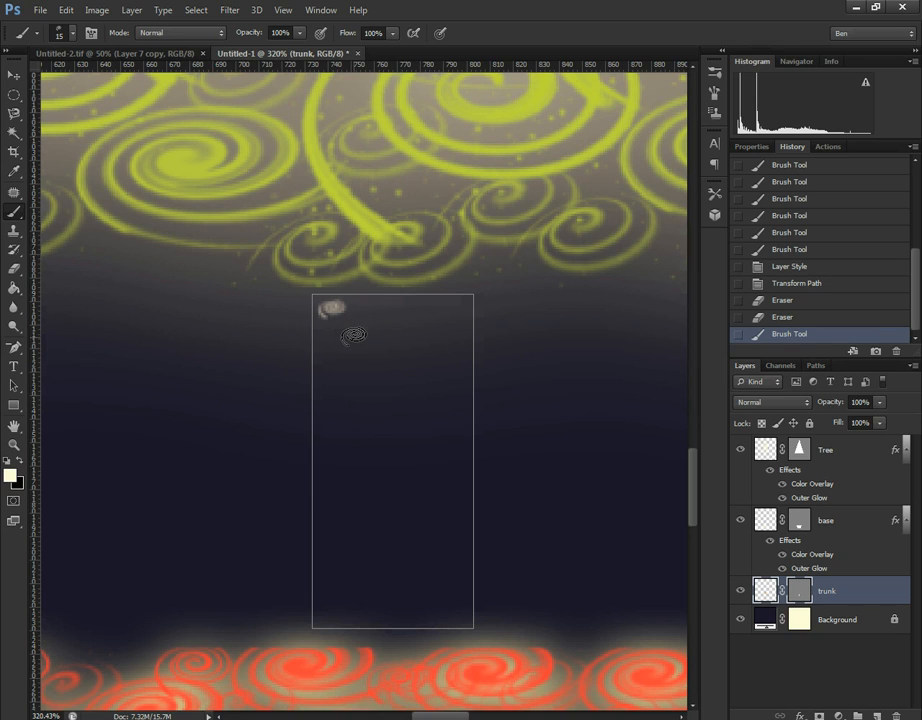
- Stamp small 15 px swirls throughout the rectangular path on the trunk layer
click(354, 334)
click(368, 379)
click(336, 436)
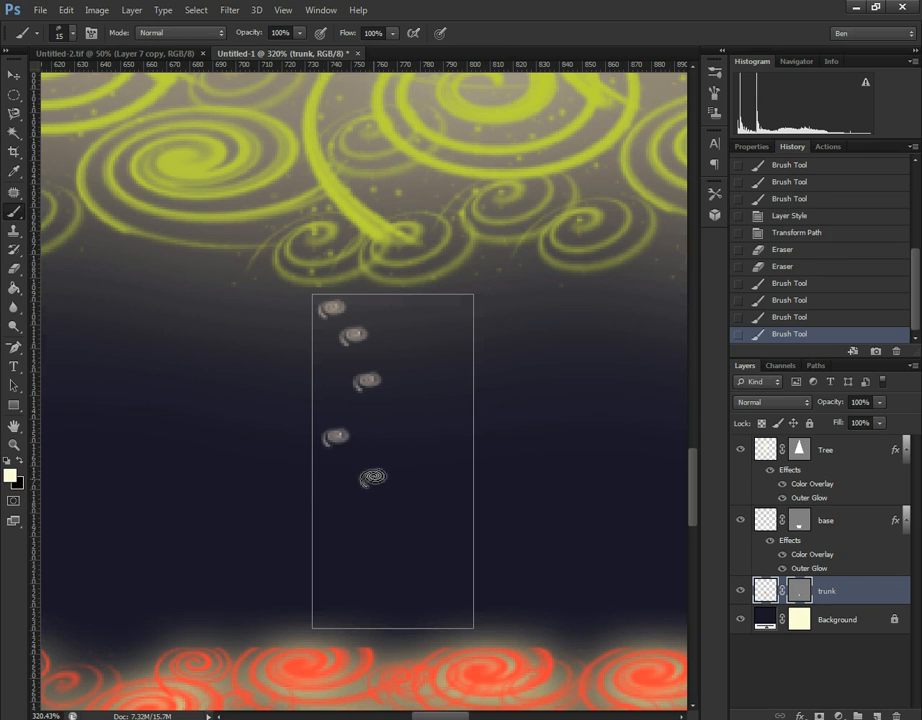
click(372, 477)
click(398, 522)
click(331, 599)
click(333, 564)
click(393, 600)
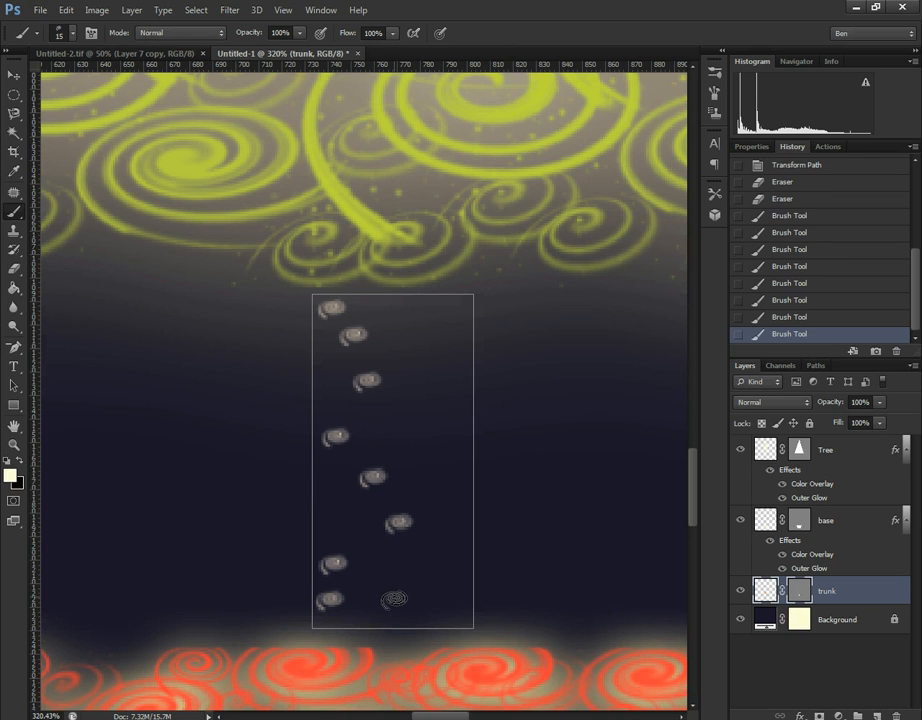
click(448, 602)
click(440, 564)
click(448, 487)
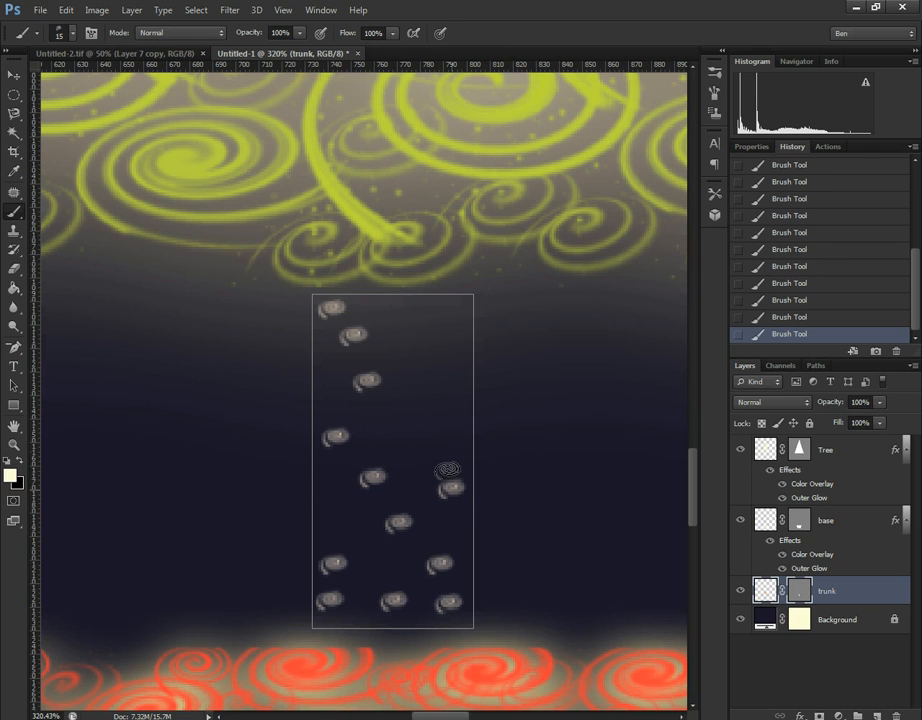
click(452, 423)
click(424, 382)
click(455, 322)
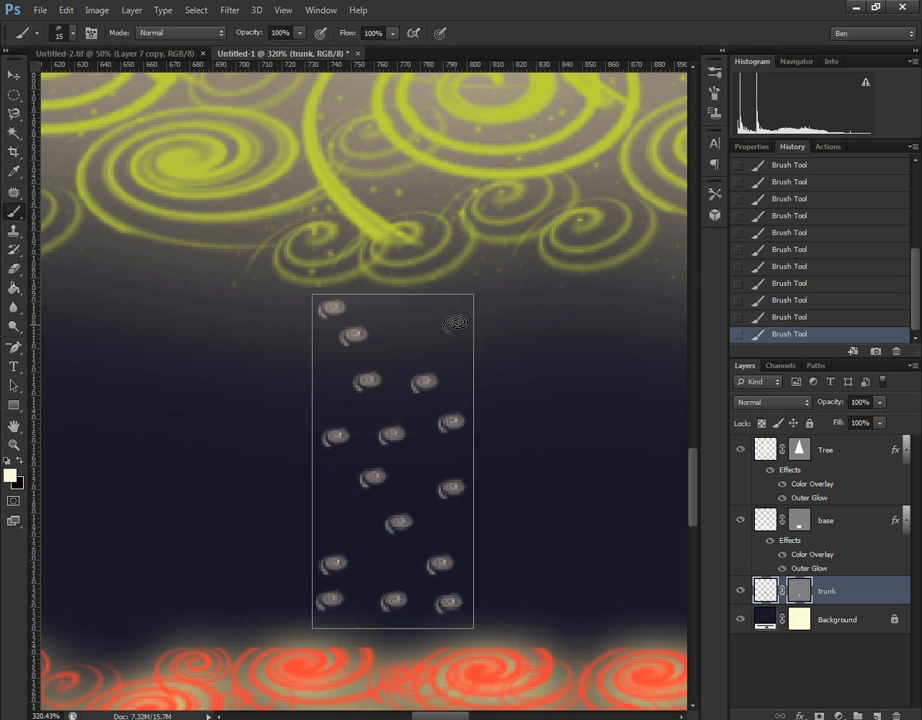
click(398, 341)
click(410, 316)
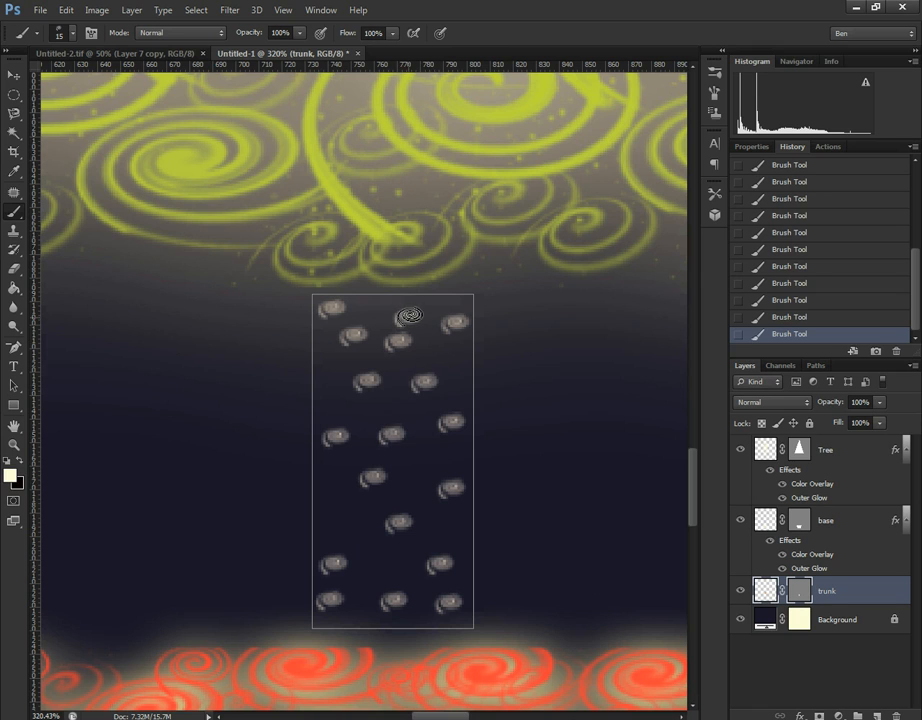
- Revert the document history to the last eraser stroke, removing all the small swirl stamps from the trunk rectangle
click(837, 219)
scroll(905, 252, up, 1)
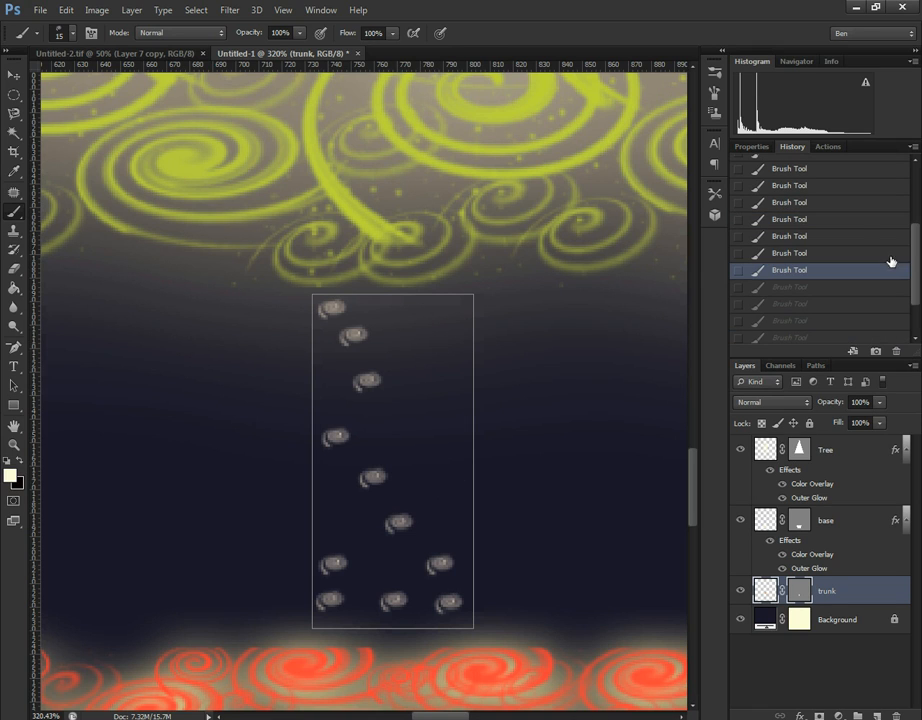
click(802, 171)
scroll(917, 254, up, 1)
drag(915, 255, 908, 183)
click(755, 225)
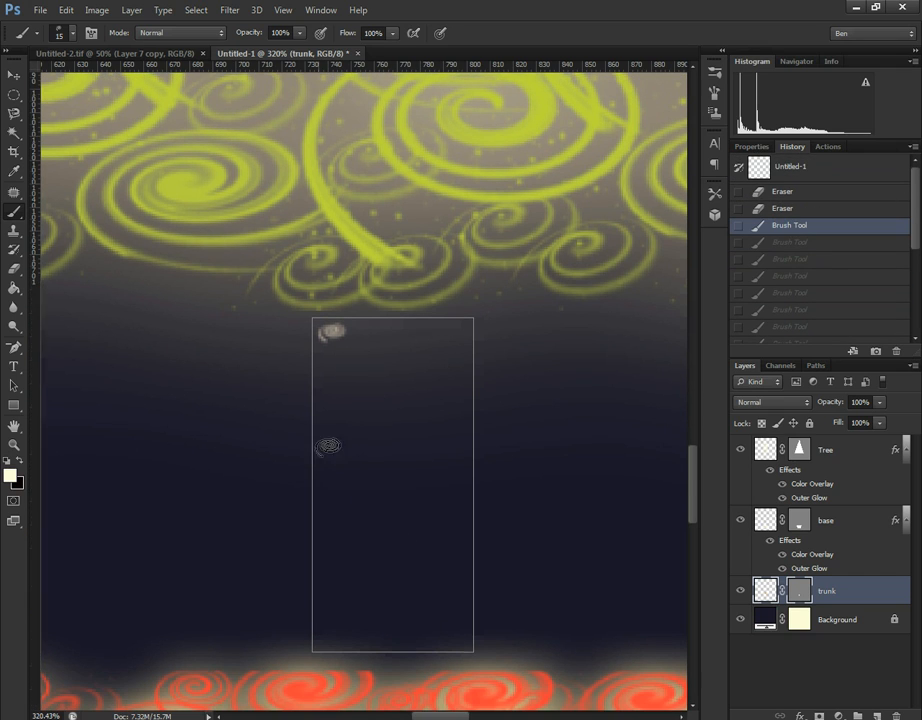
click(788, 209)
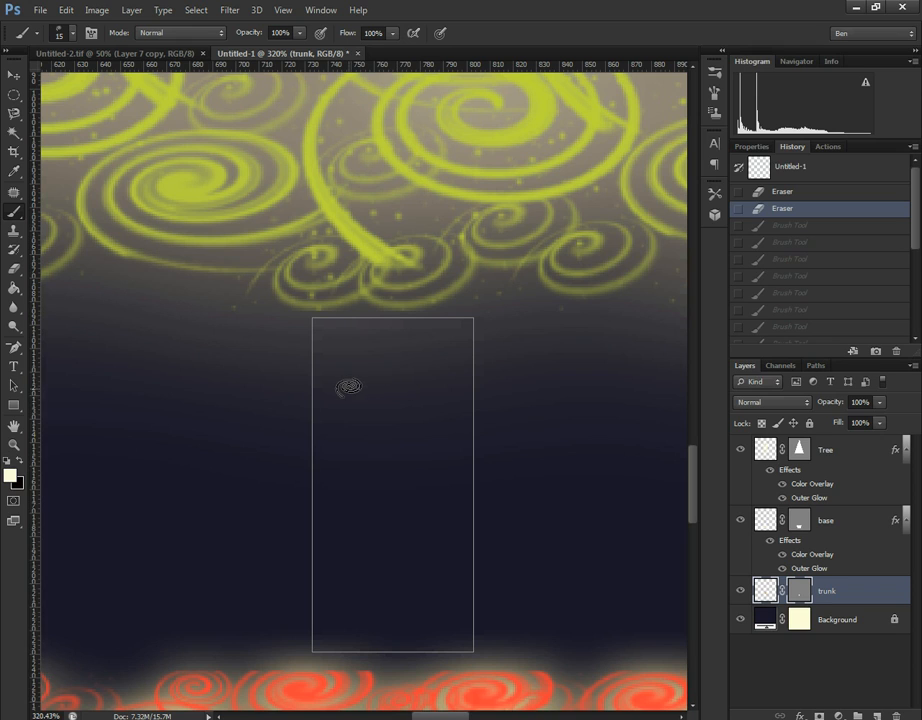
- Enlarge the swirl brush to 30 px and stamp swirls throughout the trunk rectangle, including along its side edges
key(bracketright)
key(bracketright)
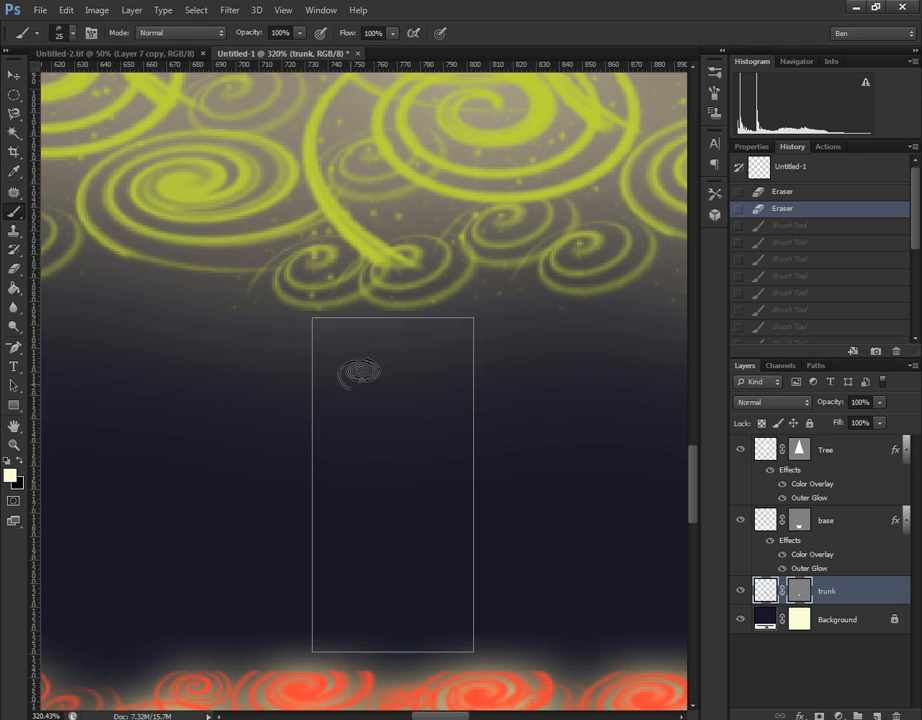
click(346, 347)
click(359, 424)
click(448, 456)
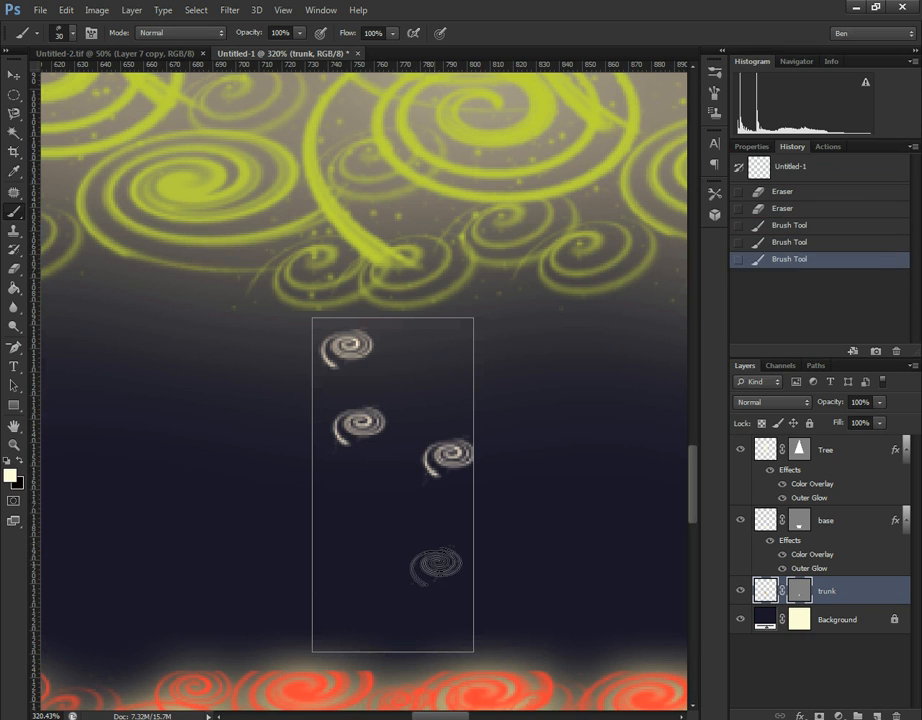
click(437, 566)
click(342, 617)
click(352, 529)
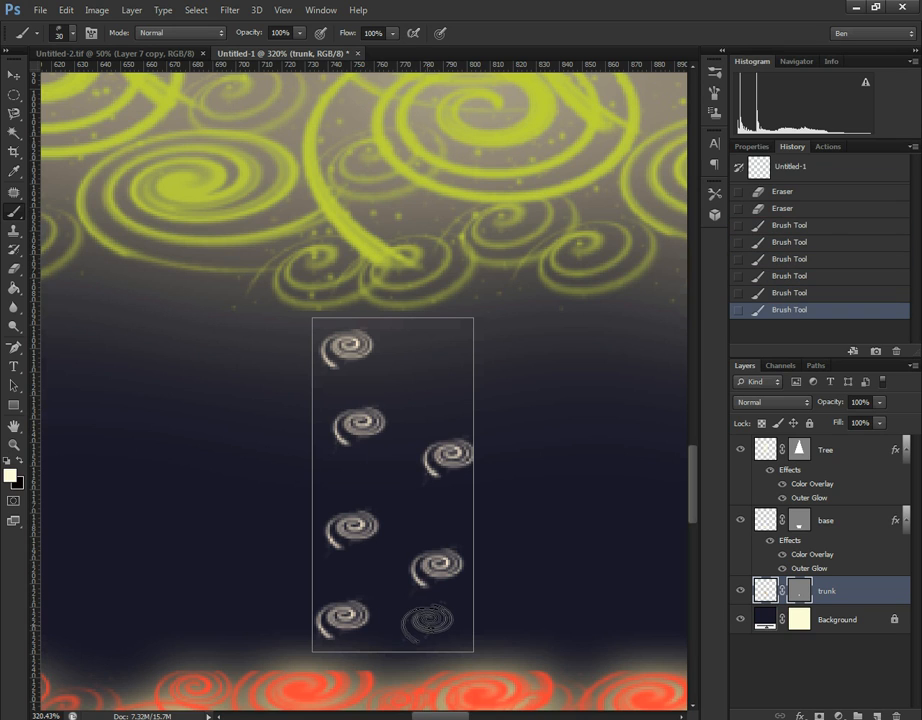
click(428, 620)
click(377, 560)
click(437, 510)
click(377, 468)
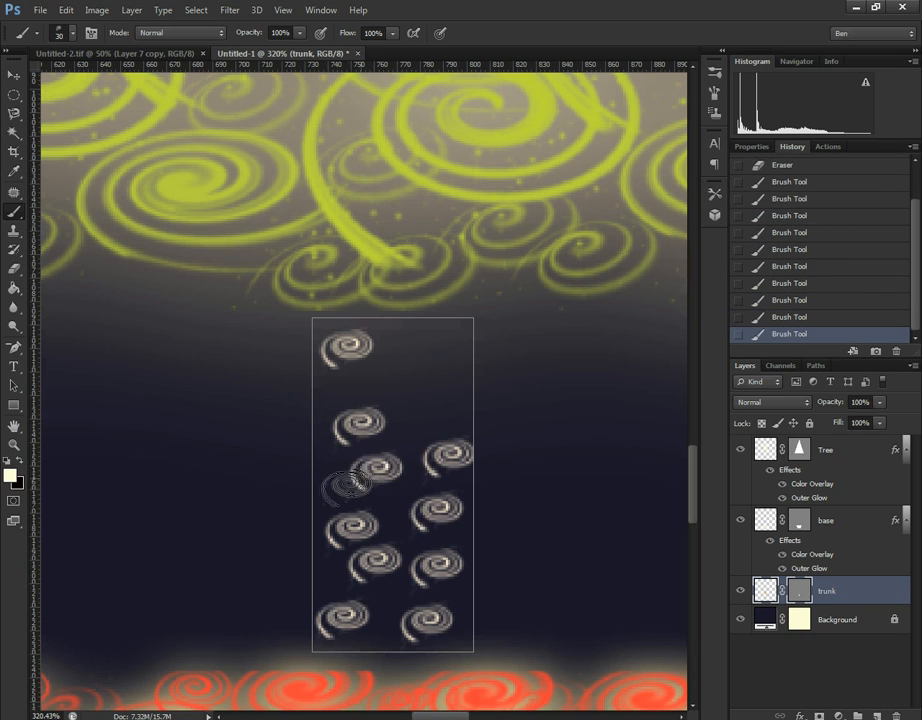
click(436, 416)
click(363, 387)
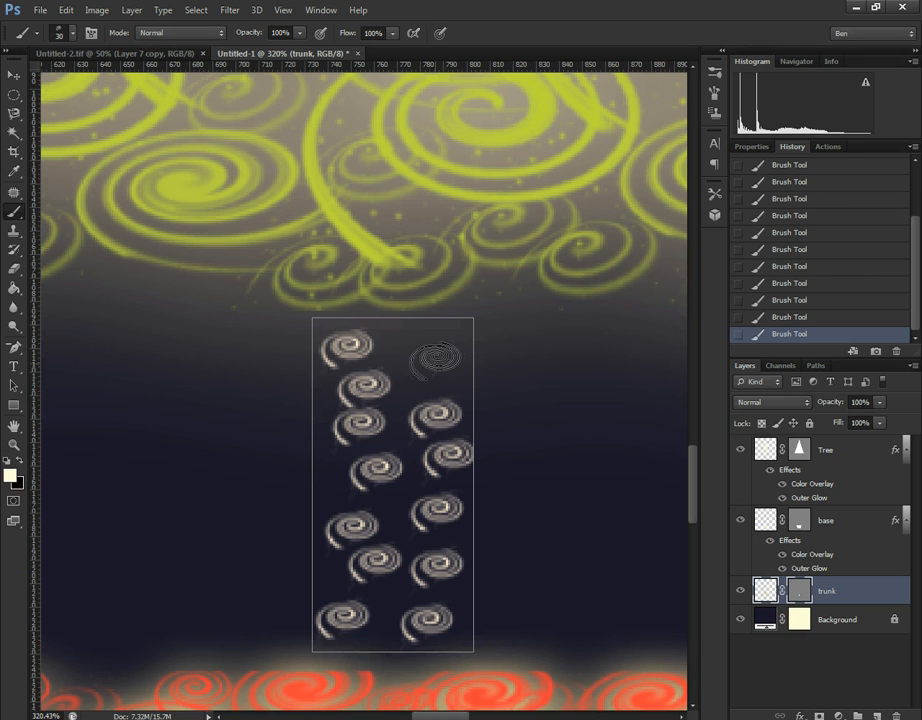
click(437, 357)
click(400, 330)
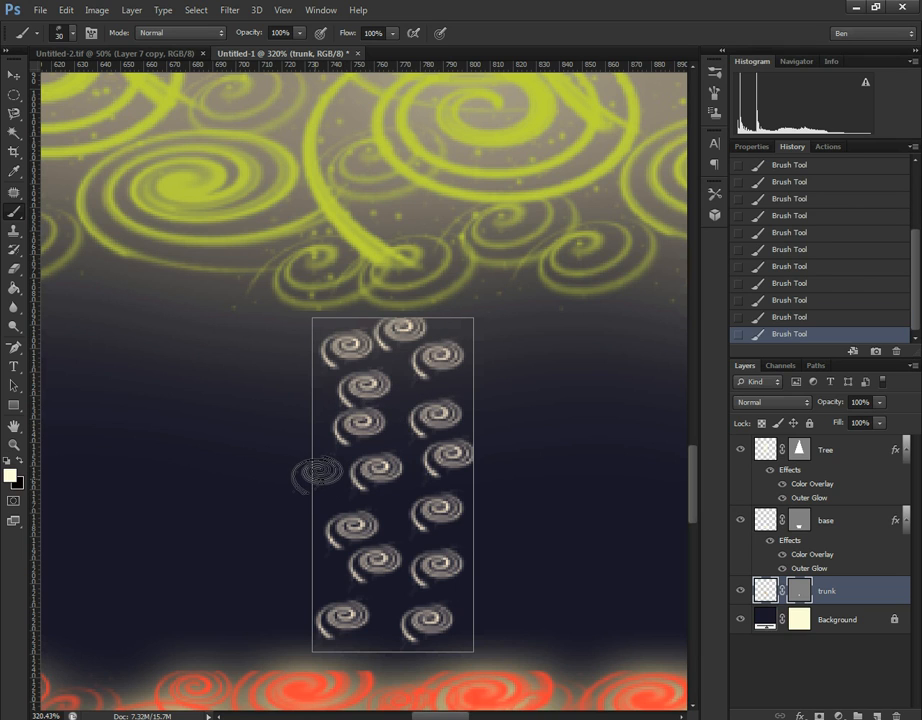
click(323, 468)
click(322, 578)
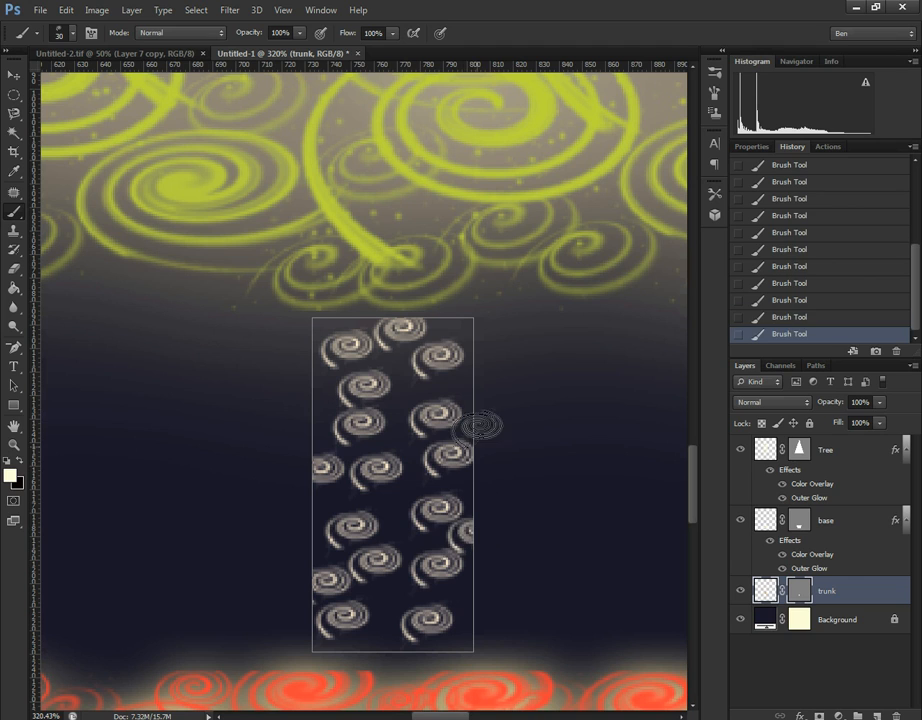
click(460, 377)
click(461, 528)
click(394, 516)
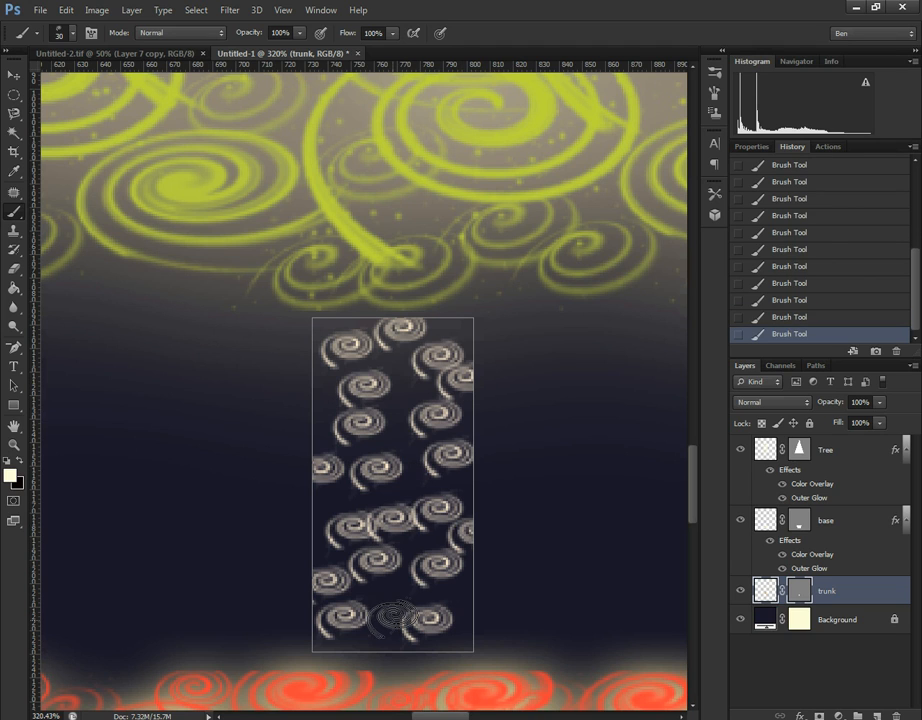
click(390, 596)
click(460, 591)
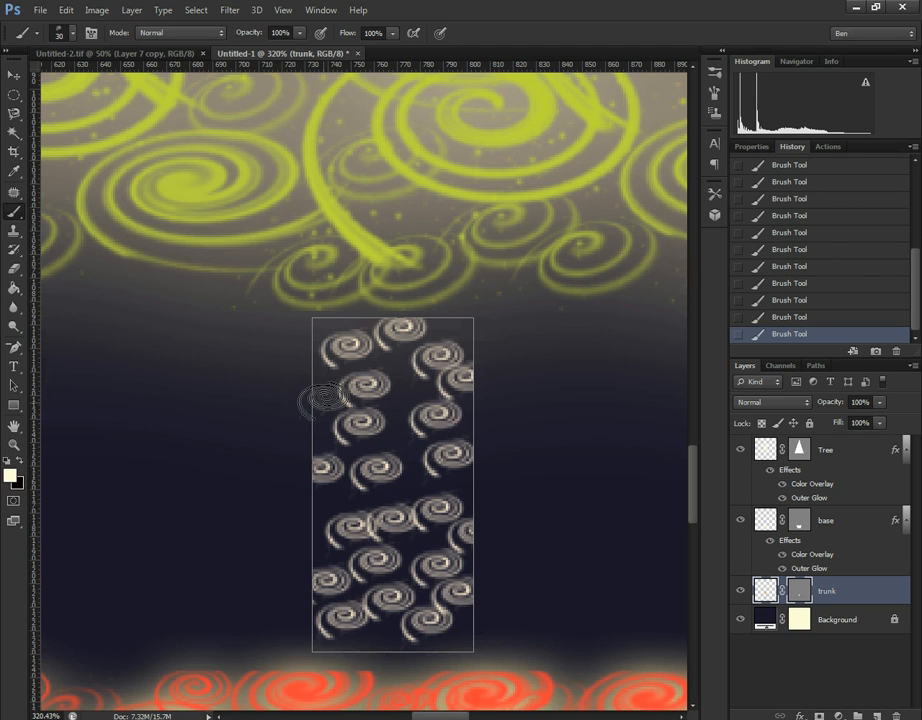
click(330, 393)
click(410, 387)
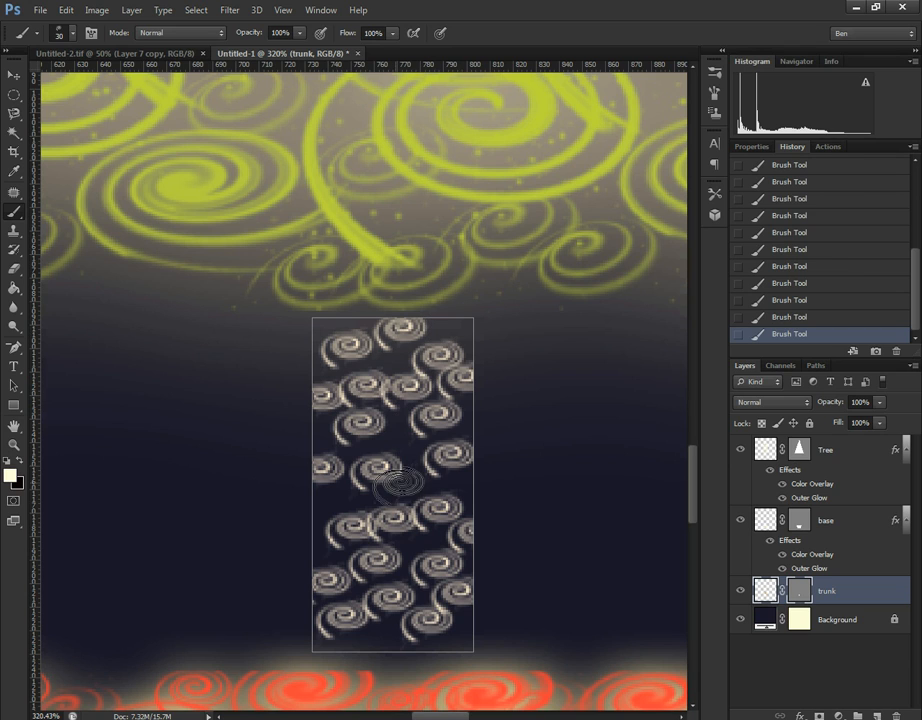
click(422, 484)
click(715, 90)
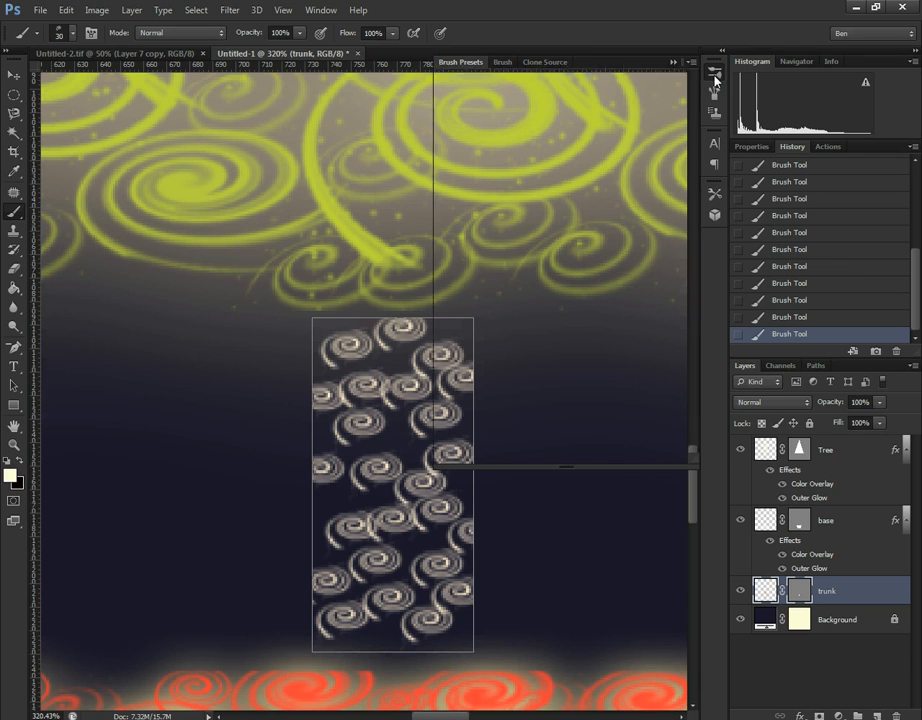
click(642, 376)
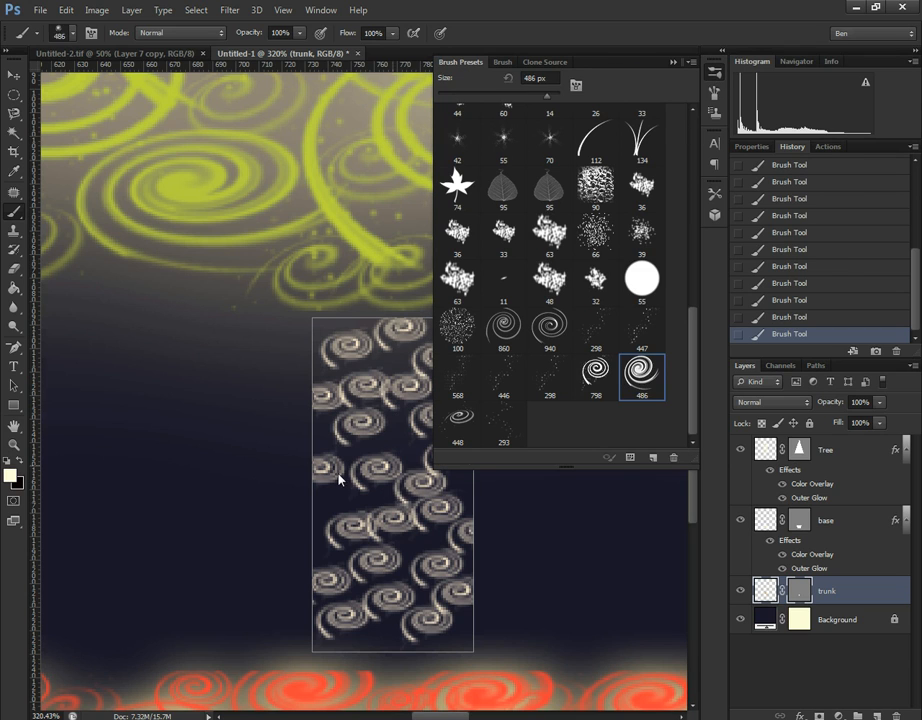
click(673, 62)
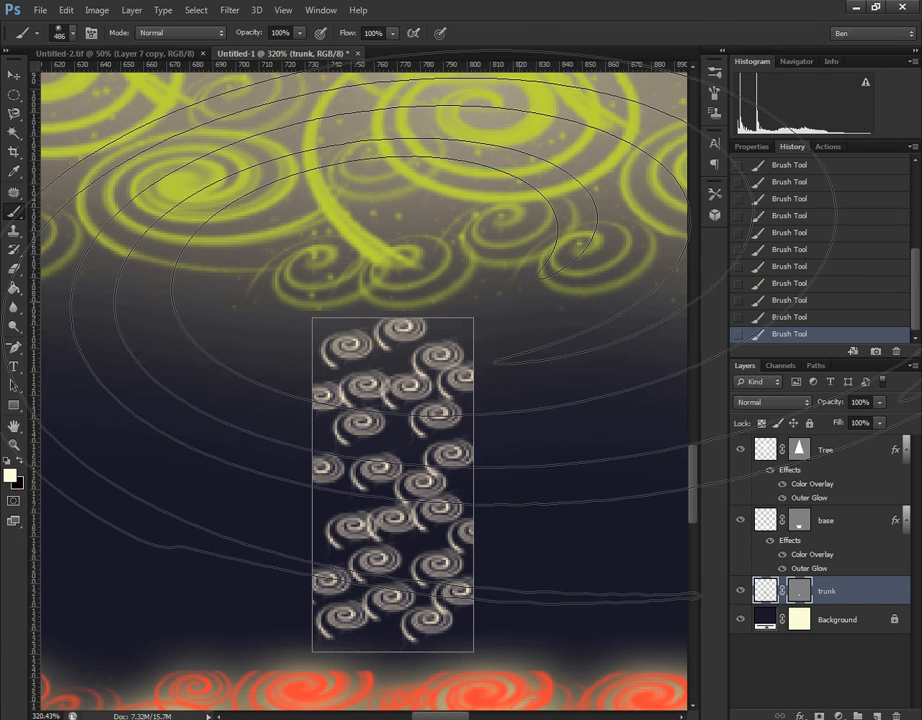
key(bracketleft)
key(bracketleft)
key(bracketleft)
key(bracketleft)
key(bracketleft)
key(bracketleft)
key(bracketleft)
key(bracketleft)
key(bracketleft)
key(bracketleft)
key(bracketleft)
key(bracketleft)
key(bracketleft)
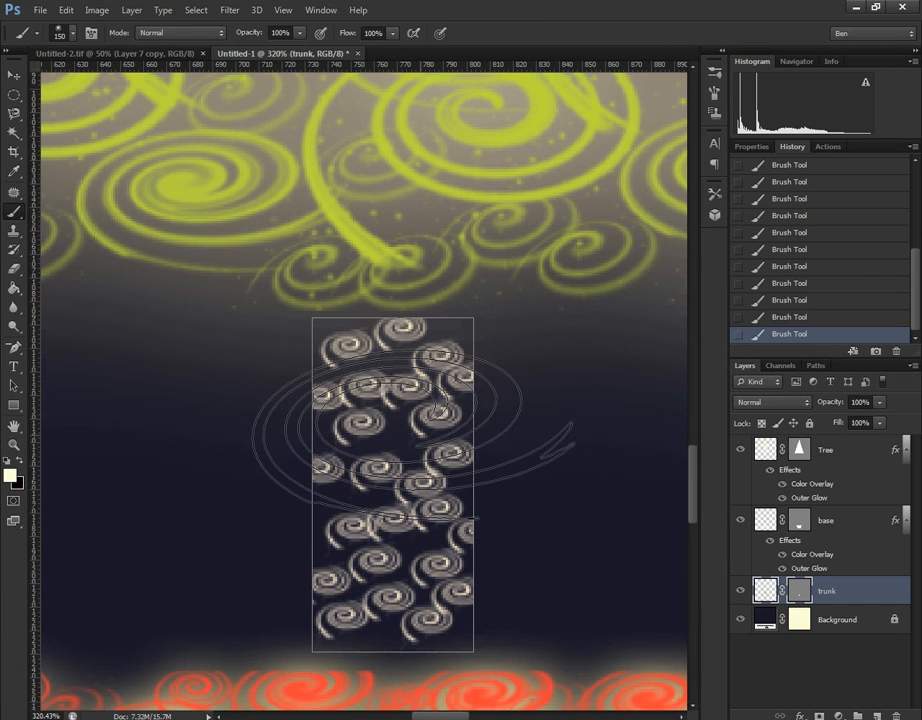
key(bracketleft)
key(bracketleft)
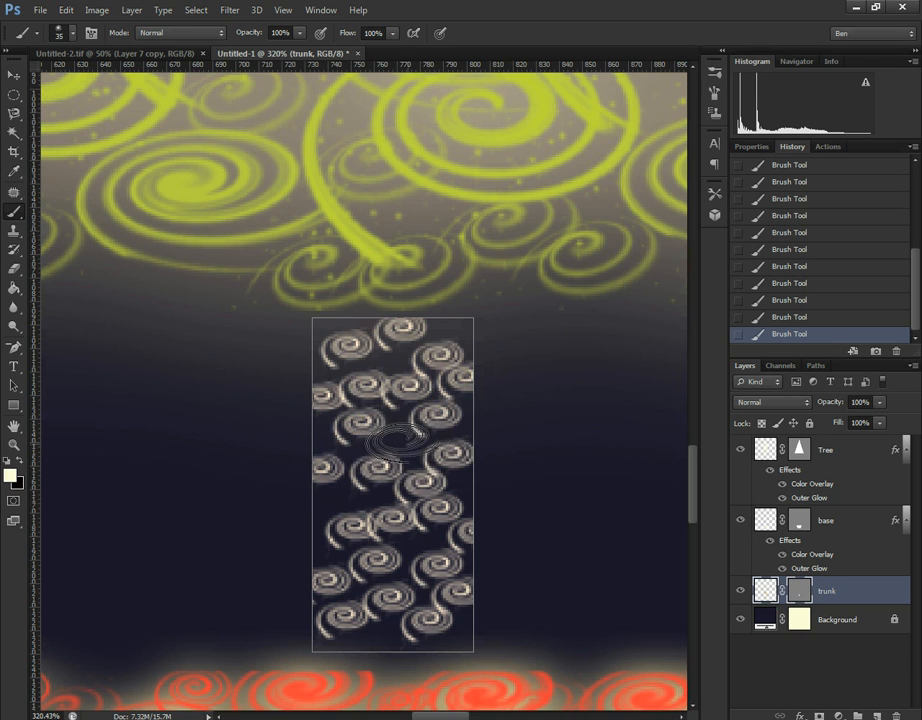
- Use the 448 px swirl brush preset, reduced to about 80 px, to paint larger overlapping swirls across the trunk rectangle
click(714, 72)
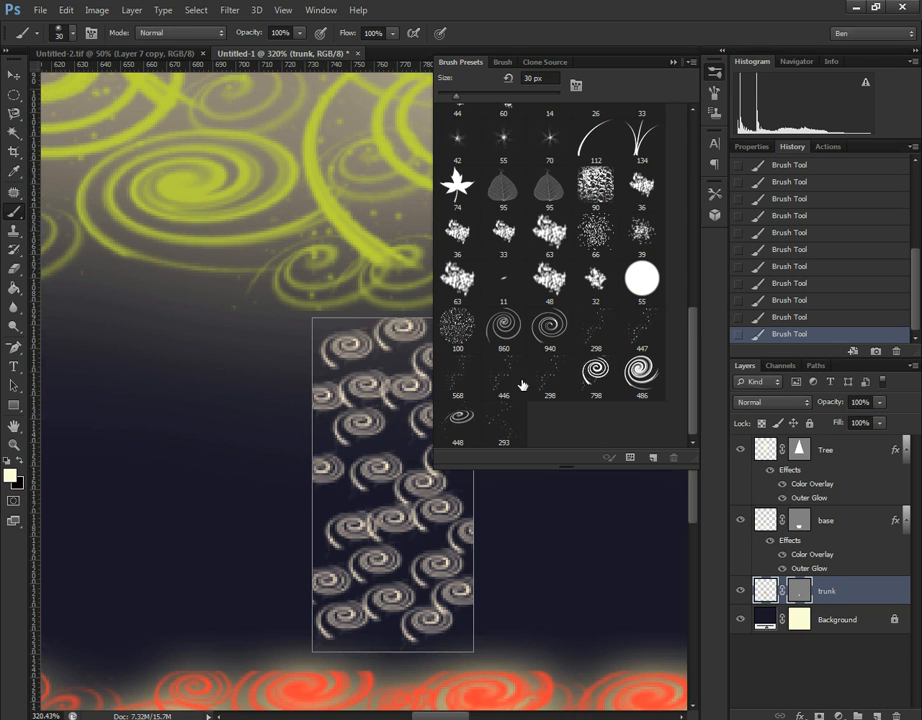
click(461, 418)
click(673, 62)
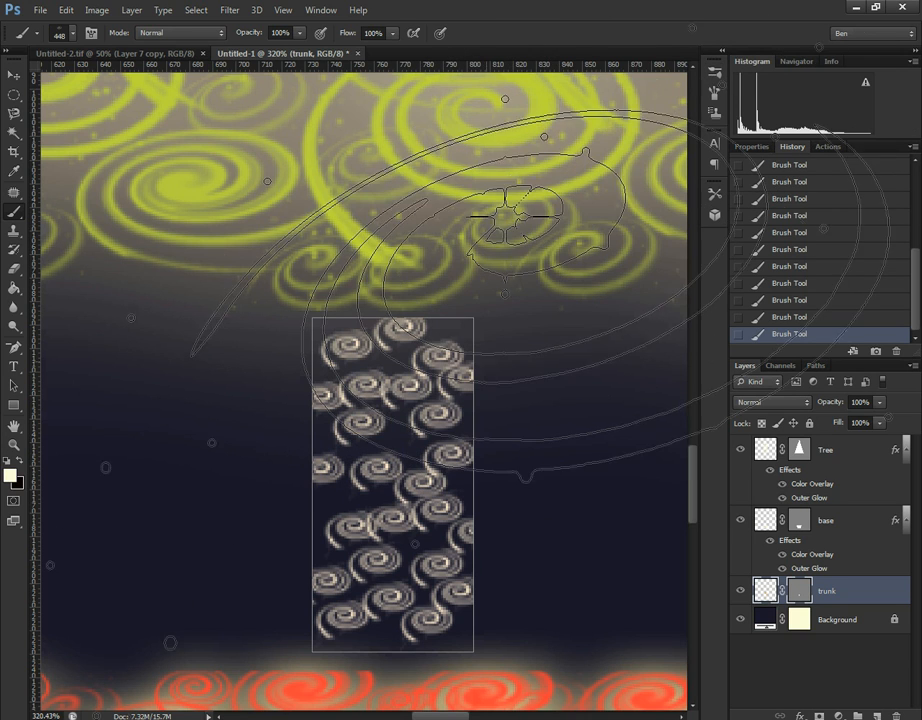
key(bracketleft)
key(bracketleft)
key(bracketleft)
key(bracketleft)
key(bracketleft)
key(bracketleft)
key(bracketleft)
key(bracketleft)
key(bracketleft)
key(bracketleft)
key(bracketleft)
key(bracketleft)
key(bracketleft)
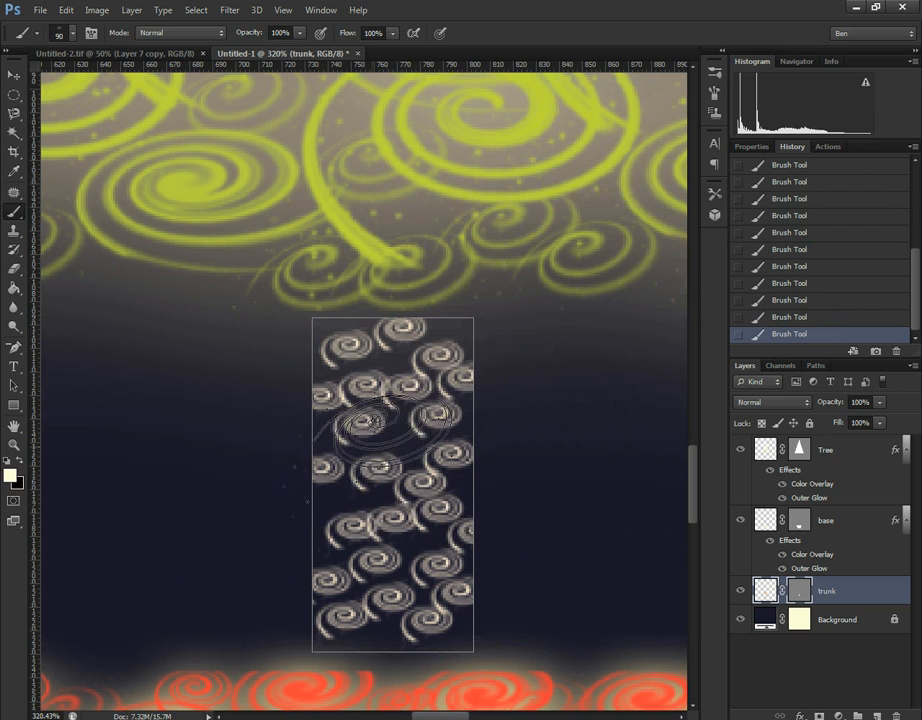
key(bracketright)
key(bracketright)
key(bracketright)
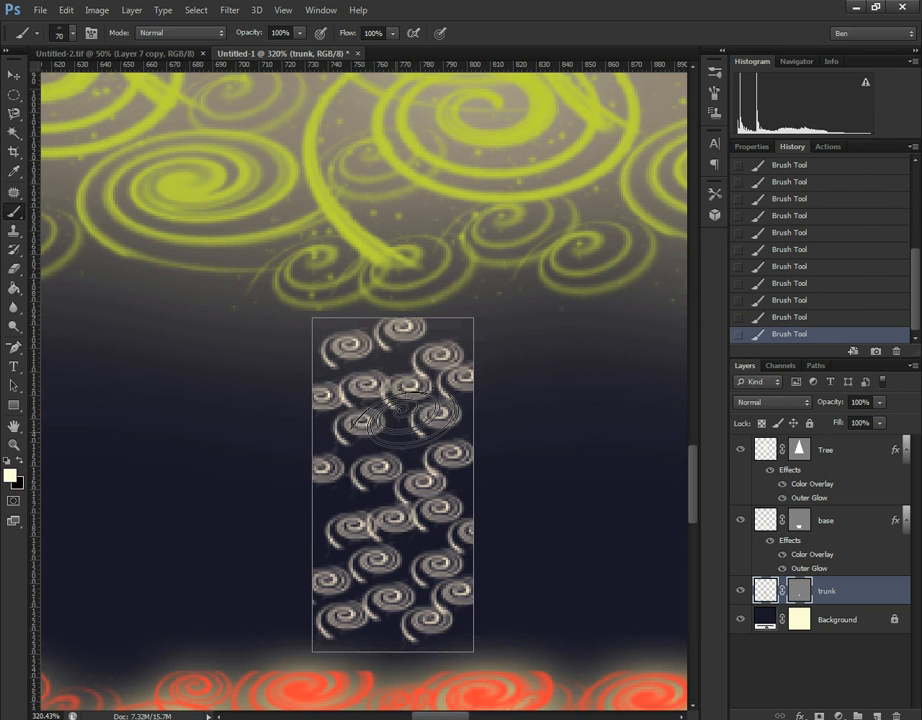
mouse_move(365, 365)
mouse_down()
mouse_move(415, 460)
mouse_move(345, 565)
mouse_move(355, 560)
mouse_move(400, 598)
mouse_up()
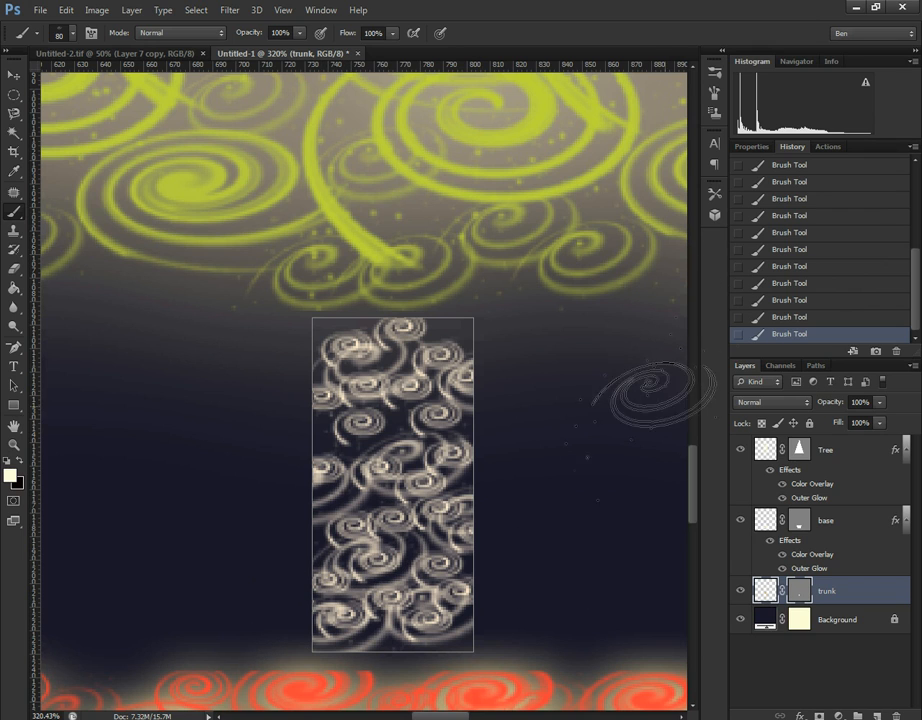
- Use the 486 px swirl preset, reduced to 25–30 px, to fill the gaps at the trunk's left edge and upper-left corner
click(720, 72)
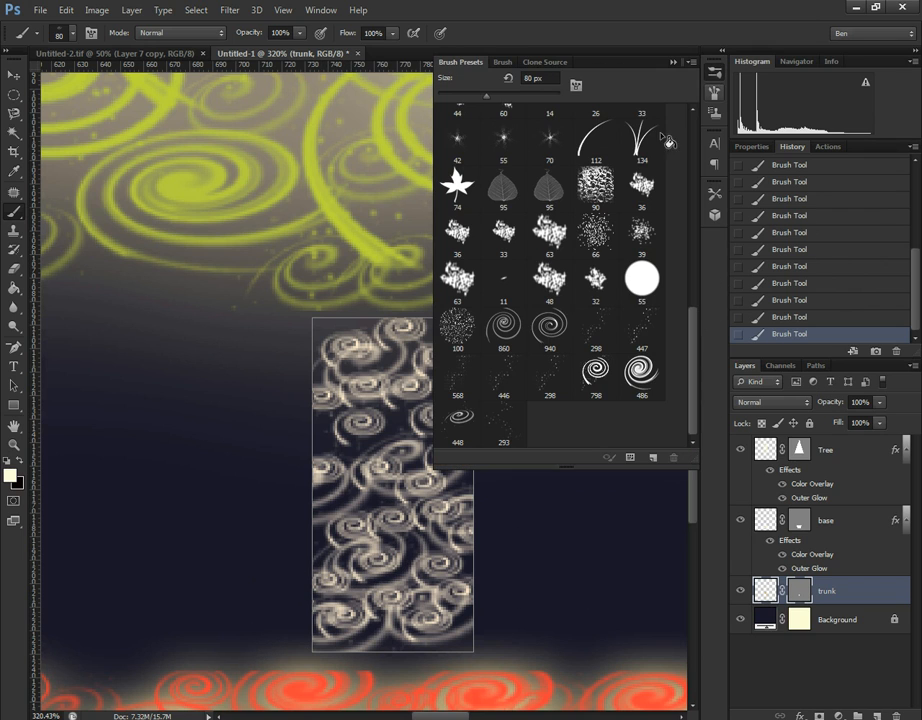
click(457, 422)
click(641, 373)
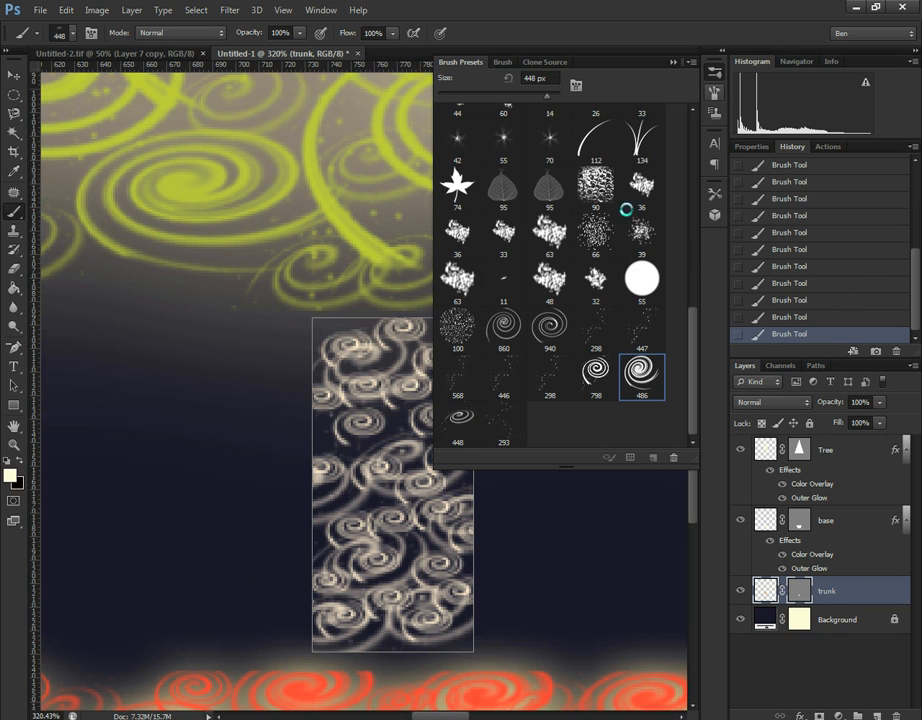
click(676, 63)
key([)
key([)
key([)
key([)
key([)
key([)
key([)
key([)
key([)
key([)
key([)
key([)
key([)
key([)
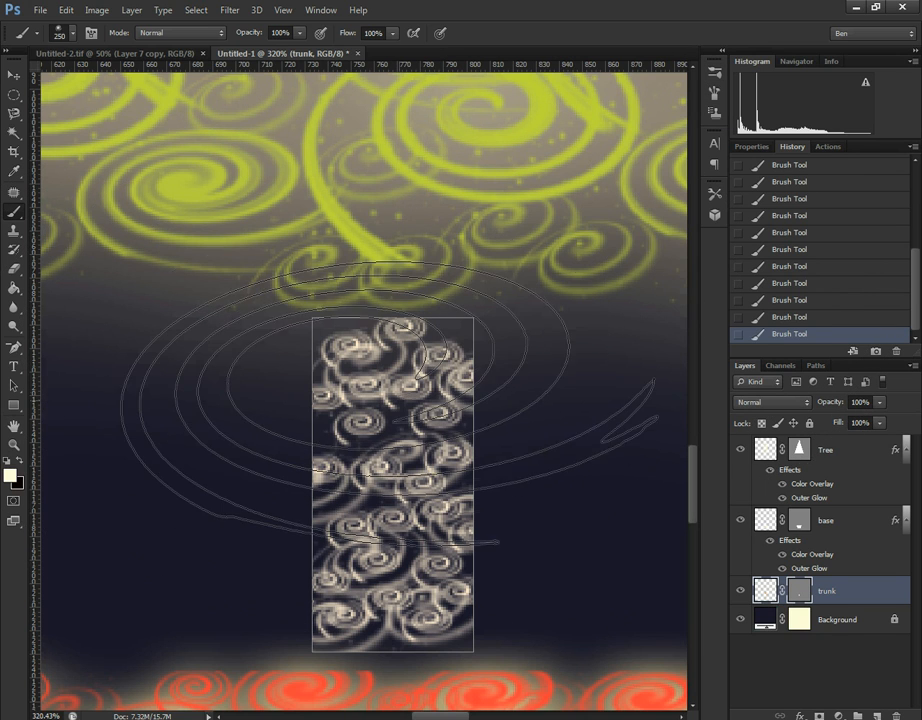
key(bracketleft)
key(bracketleft)
key(bracketleft)
key(bracketleft)
key(bracketleft)
key(bracketleft)
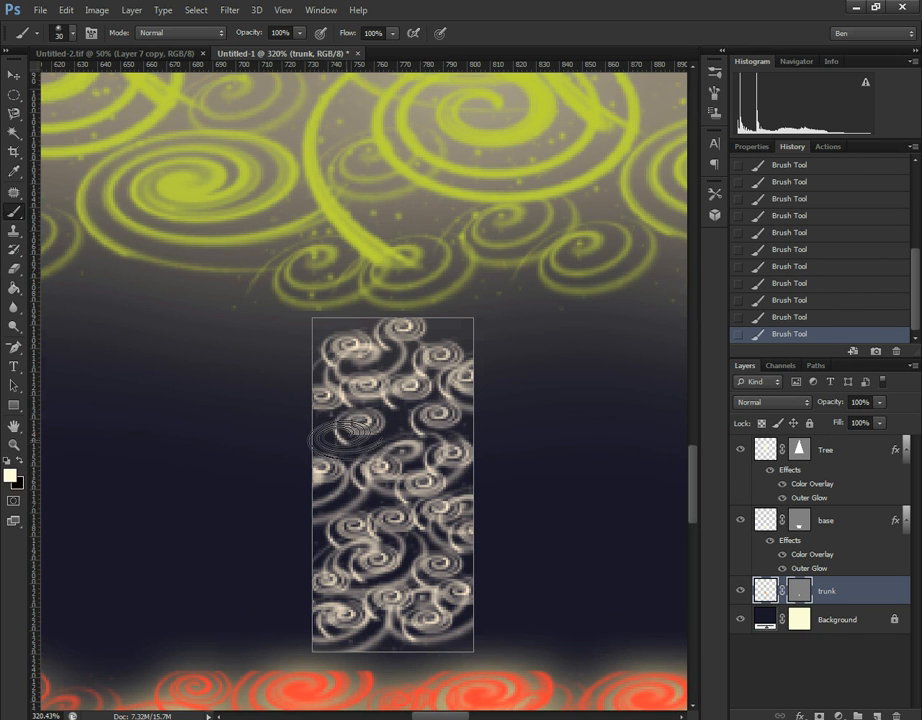
click(332, 433)
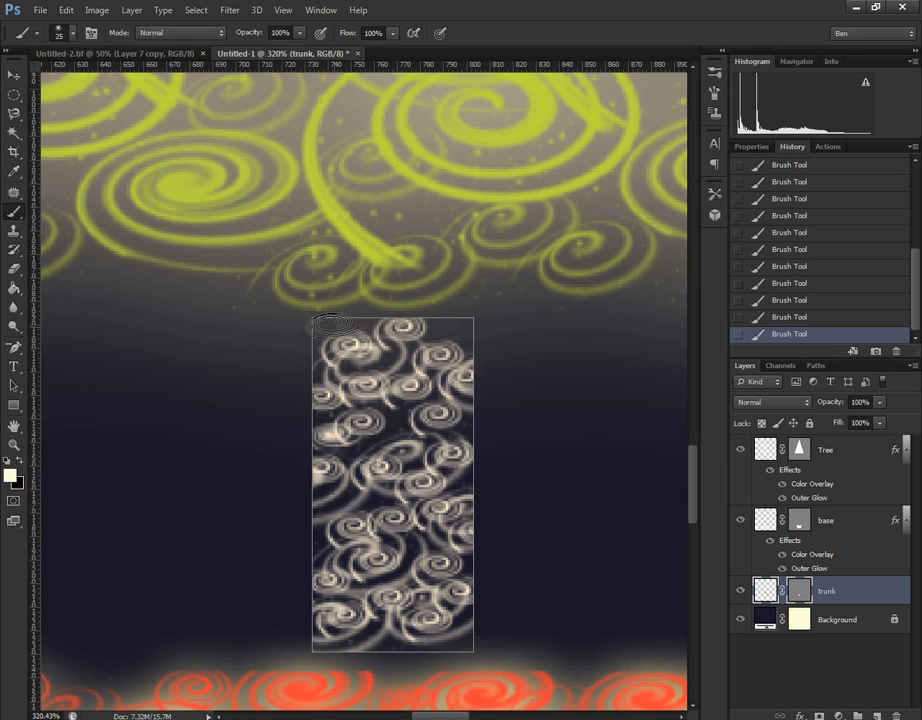
click(329, 328)
- Fill the remaining small gaps across the trunk with swirl dabs at brush sizes of 10 and 15 px
key(bracketleft)
key(bracketleft)
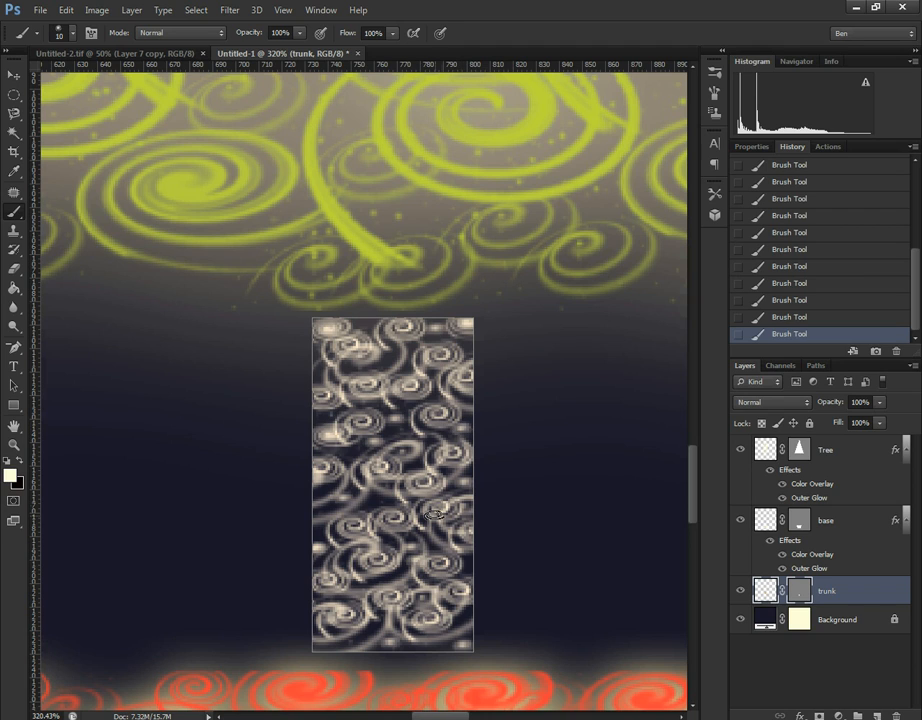
key(bracketright)
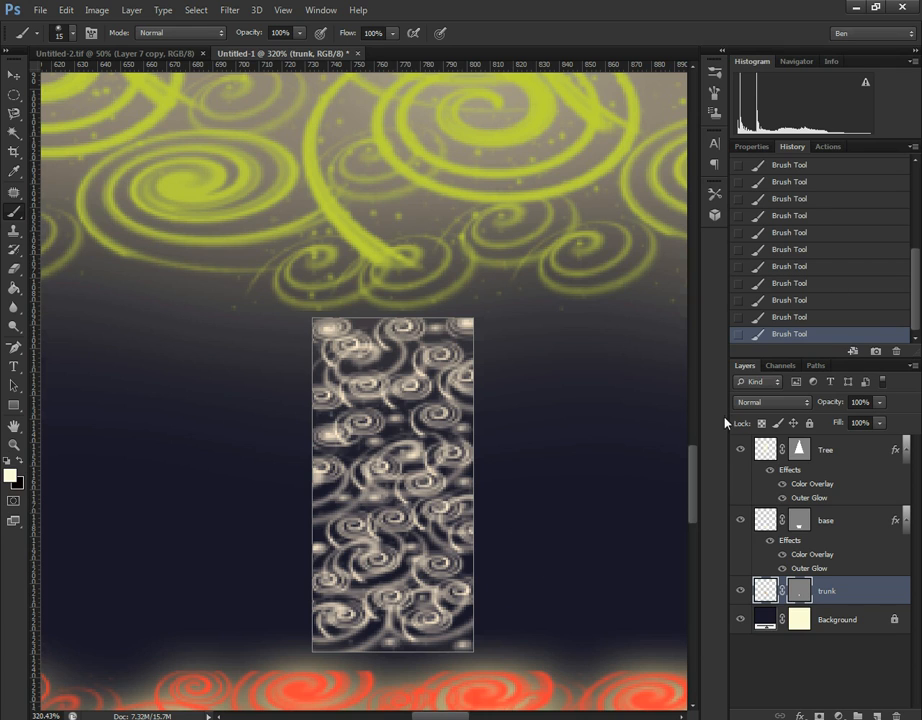
- Add an Outer Glow effect to the trunk layer
right_click(838, 594)
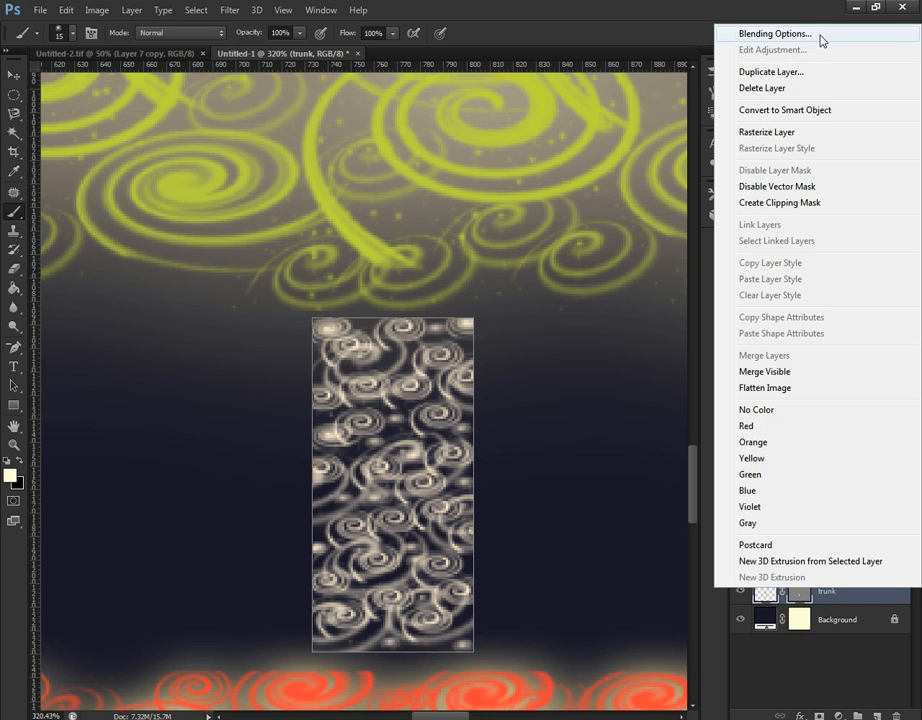
click(819, 36)
click(522, 502)
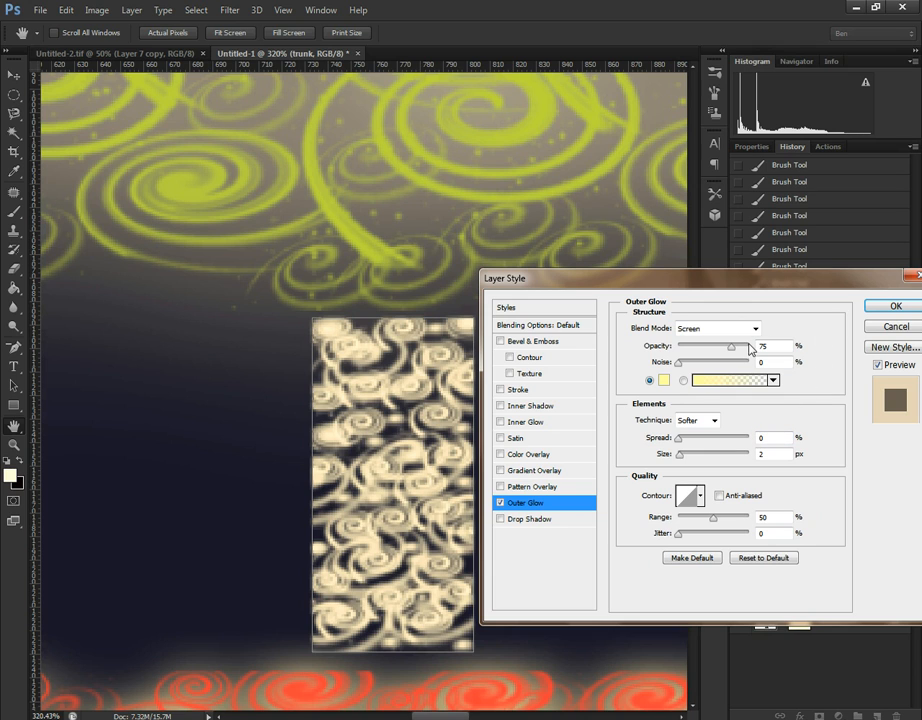
- Add an orange Color Overlay (#c68012) to the trunk layer at about 86% opacity and apply the layer style
click(551, 458)
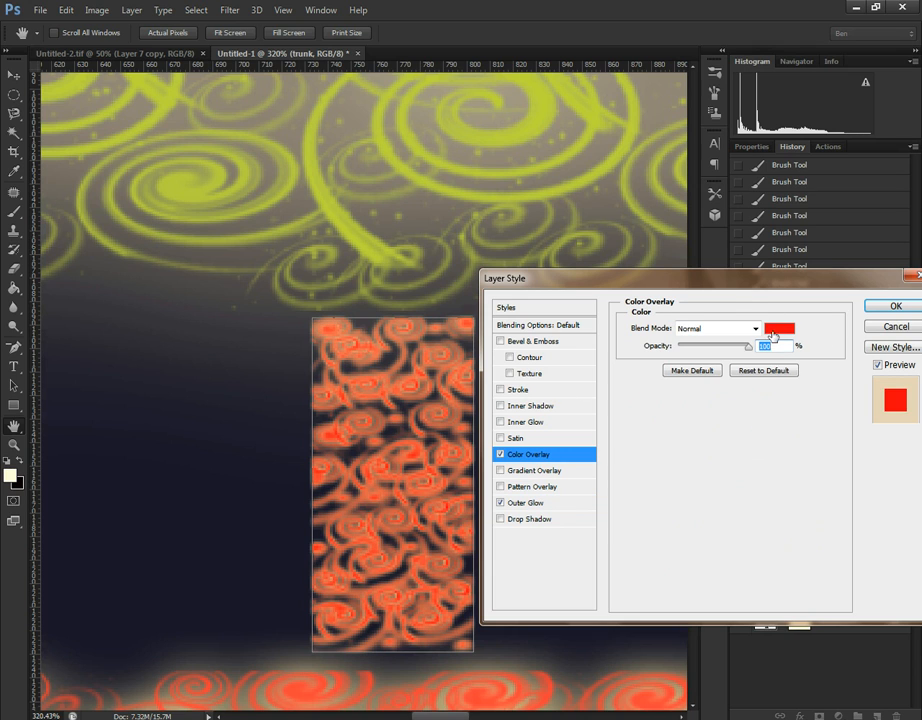
click(777, 329)
drag(628, 333, 625, 306)
click(585, 250)
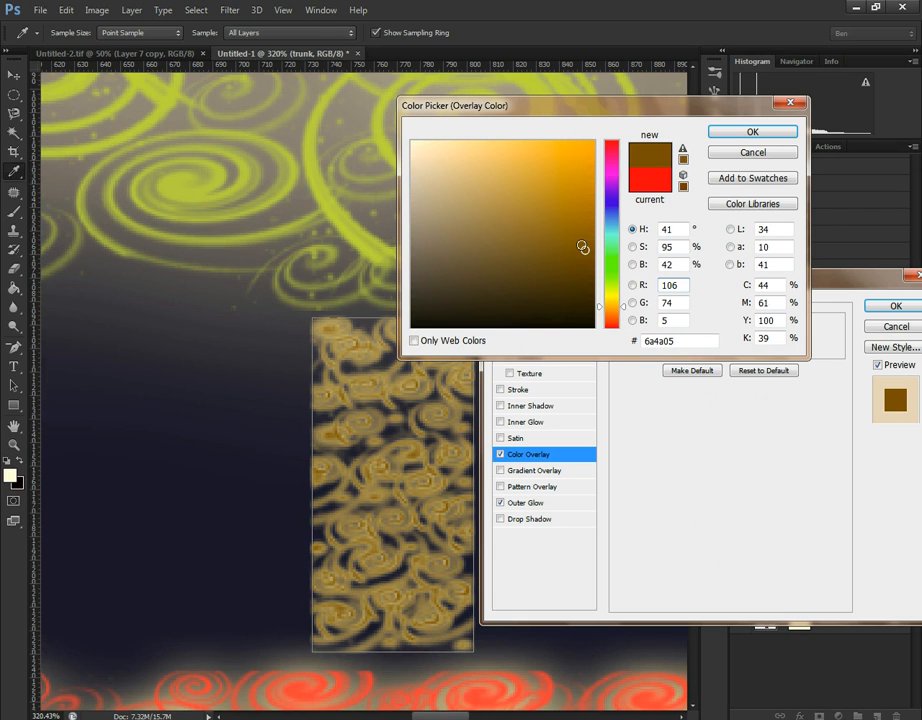
mouse_move(585, 250)
mouse_down()
mouse_move(570, 239)
mouse_move(554, 159)
mouse_move(573, 167)
mouse_up()
drag(620, 310, 621, 311)
click(577, 183)
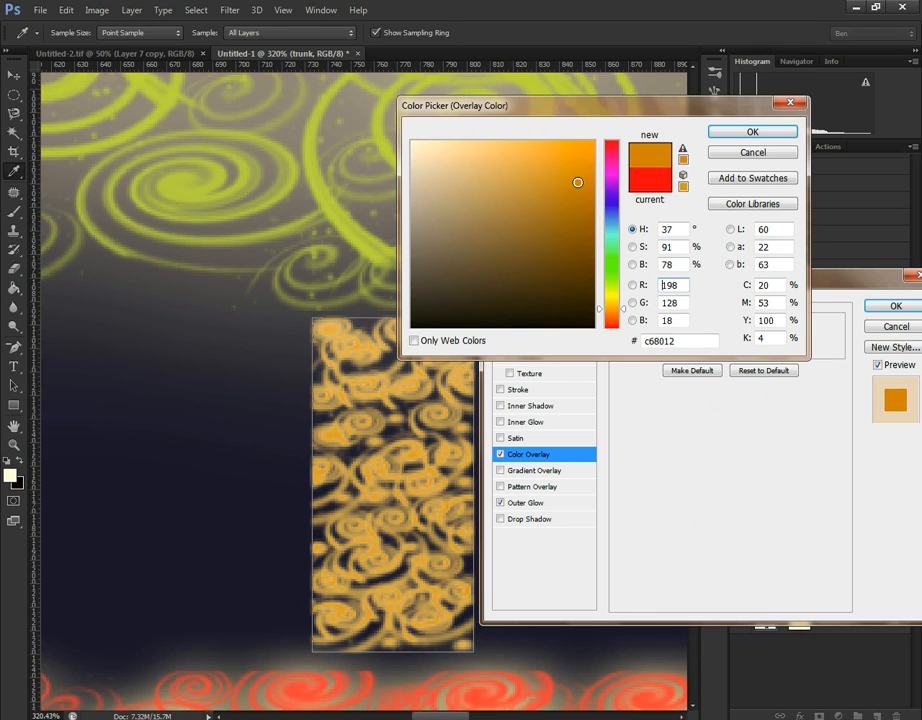
click(761, 133)
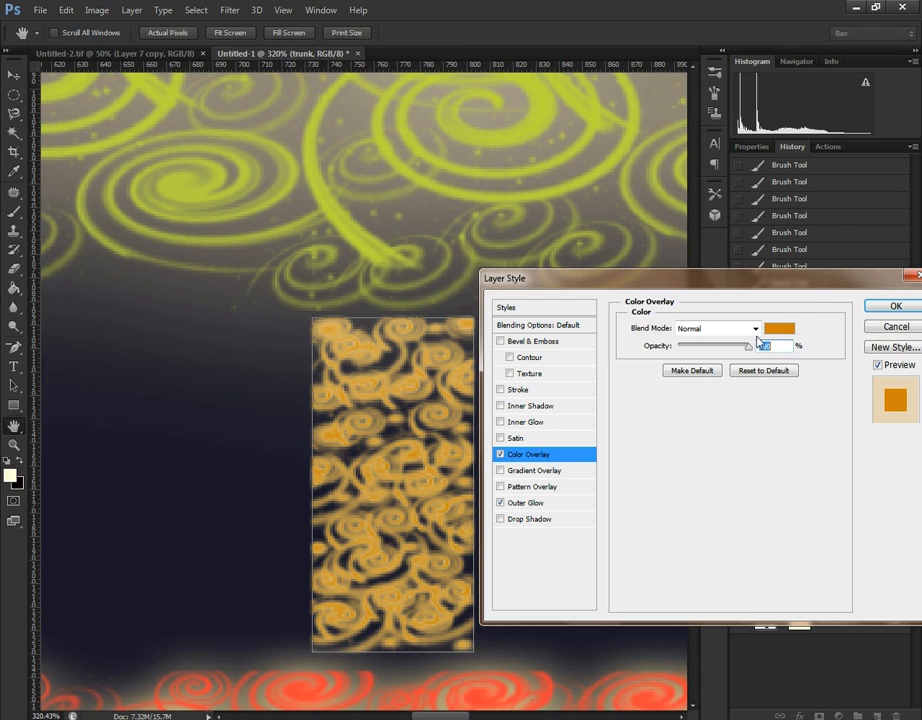
mouse_move(749, 349)
mouse_down()
mouse_move(728, 349)
mouse_move(739, 349)
mouse_up()
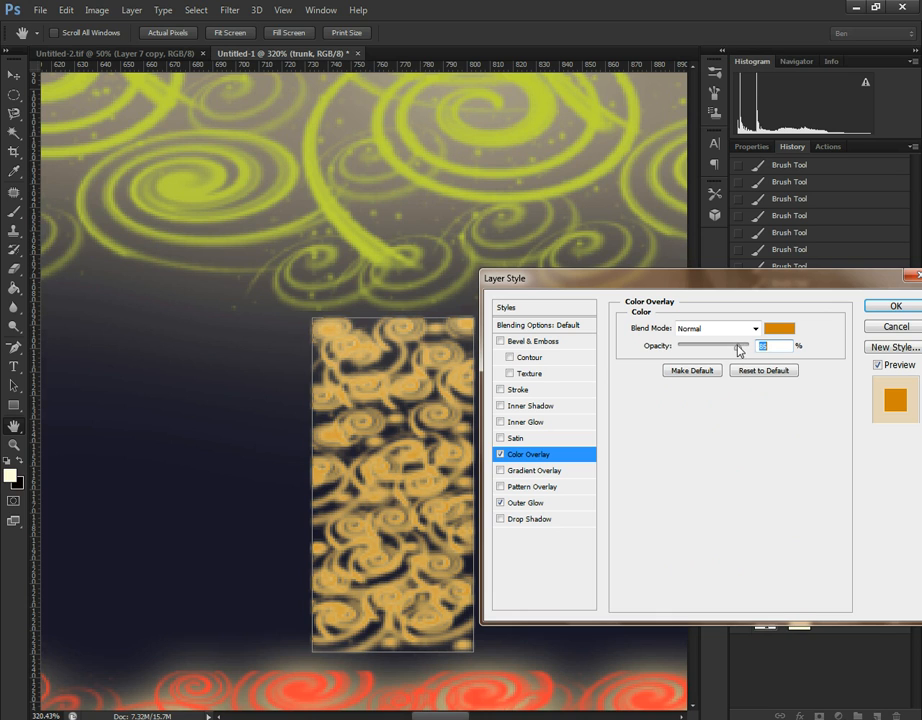
click(895, 306)
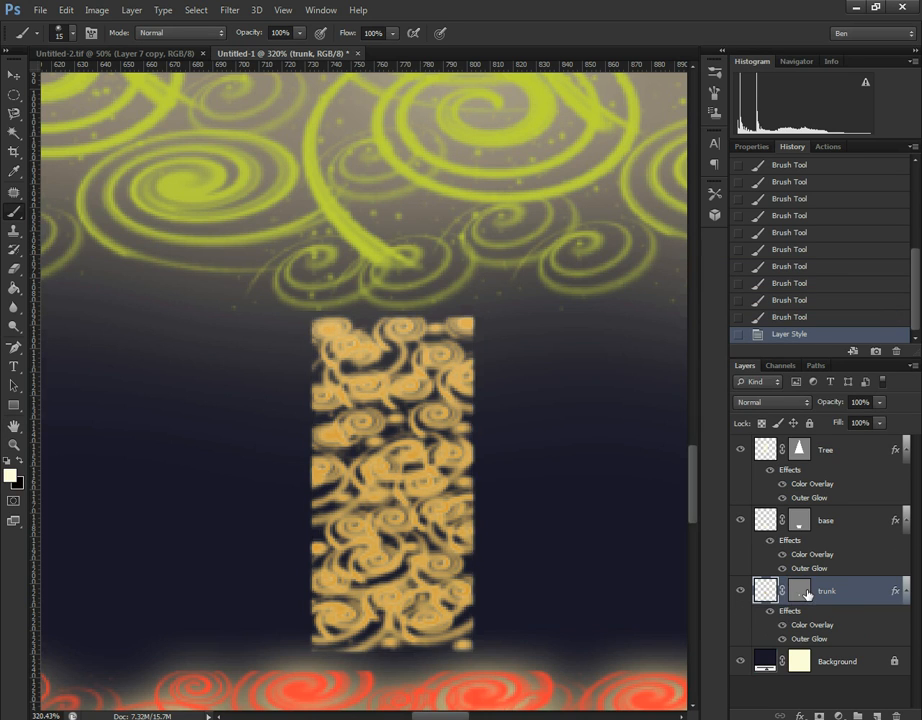
key(ctrl+t)
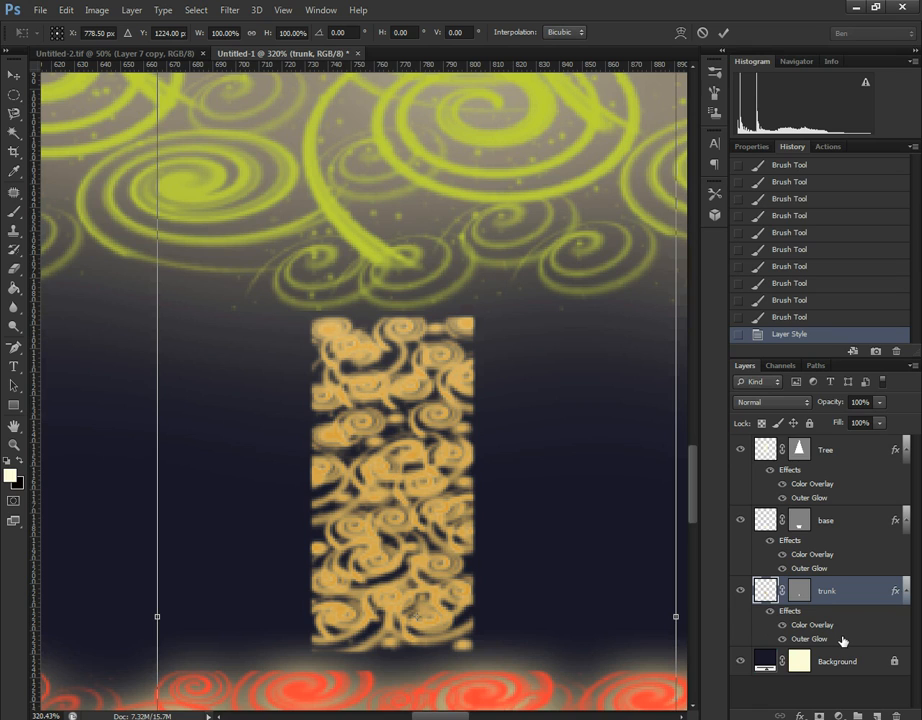
key(Return)
key(b)
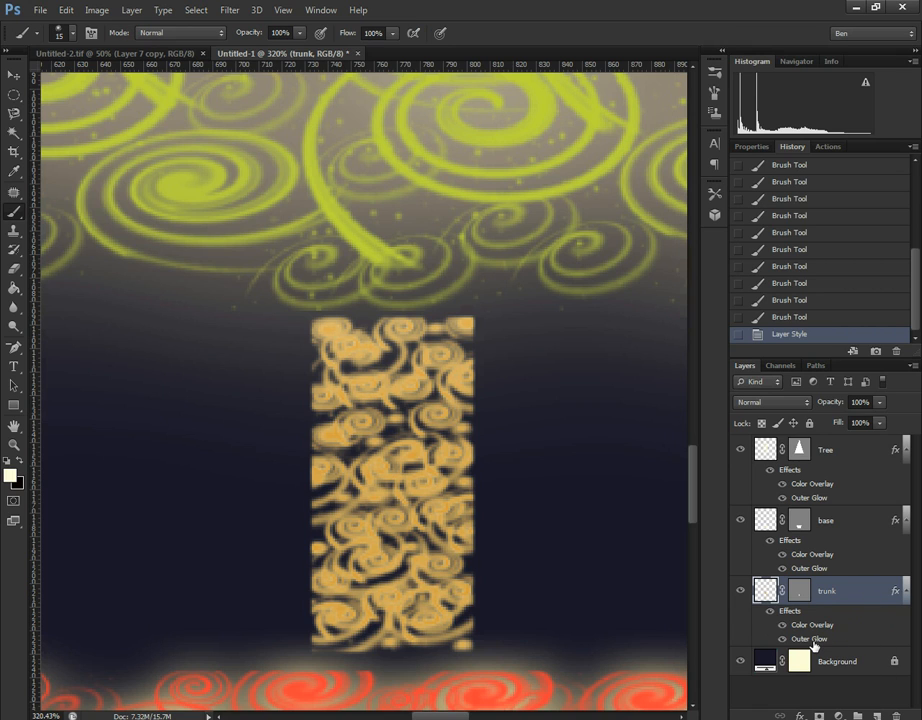
- Increase the size of the trunk layer's Outer Glow to about 9 px
double_click(813, 645)
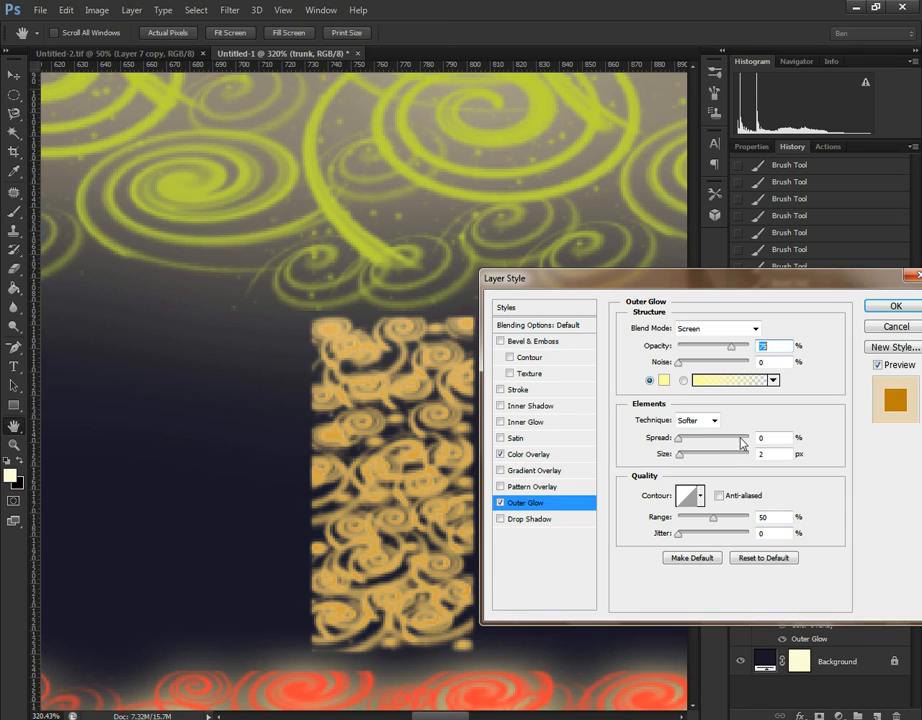
drag(683, 463, 685, 459)
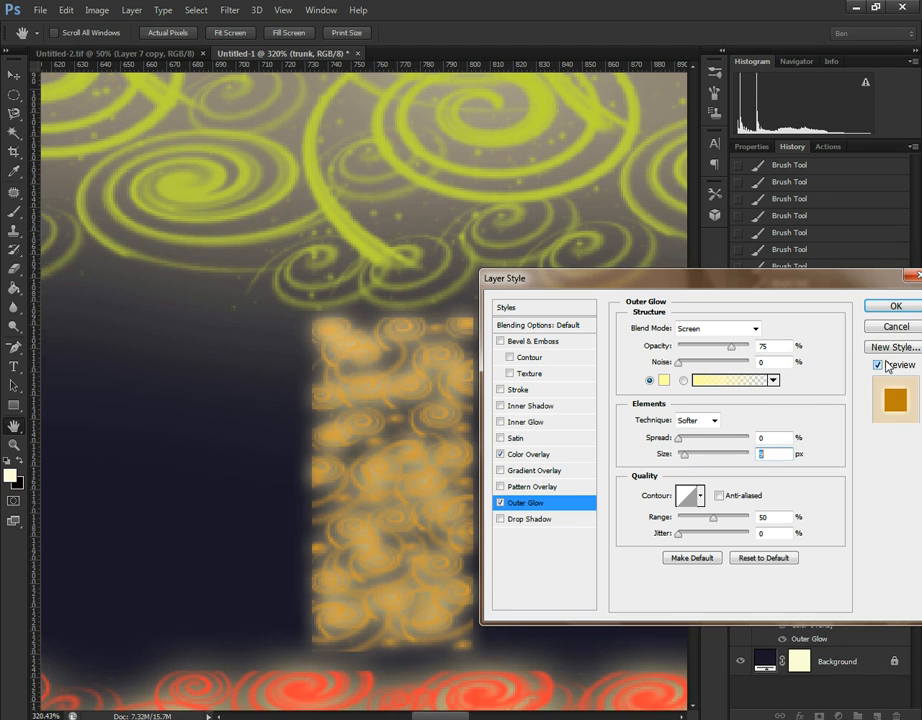
click(878, 308)
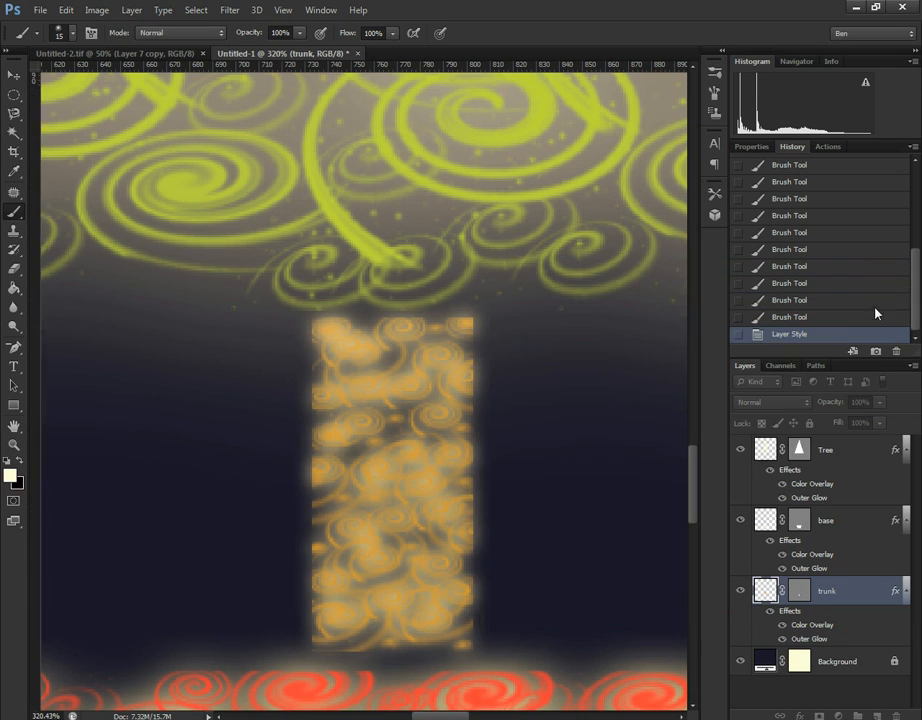
- Move the base slightly up to meet the trunk and move the tree down over the trunk's upper end
click(14, 442)
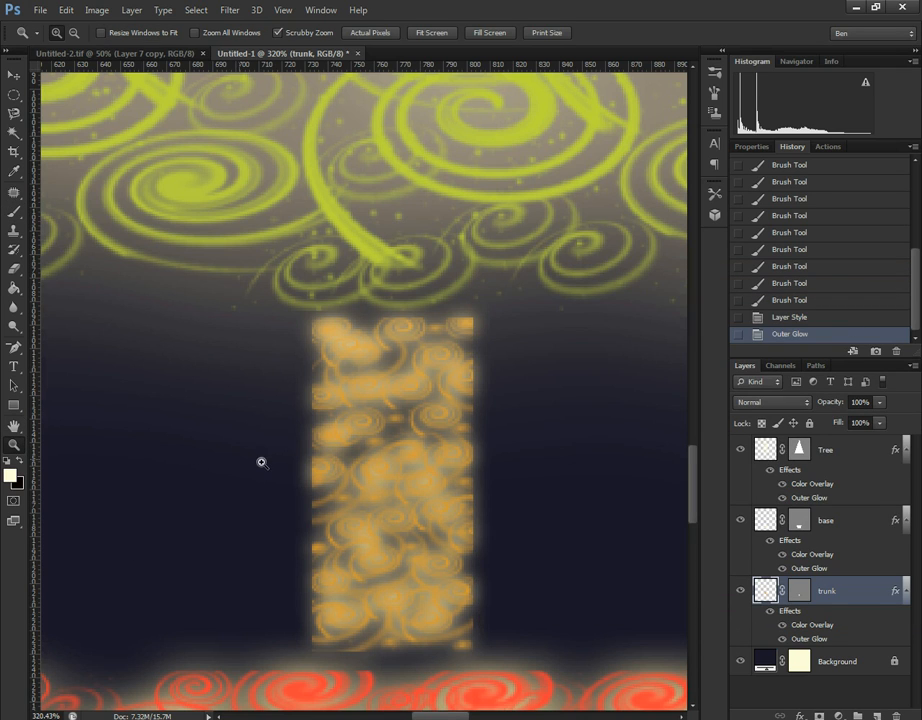
right_click(261, 461)
click(320, 472)
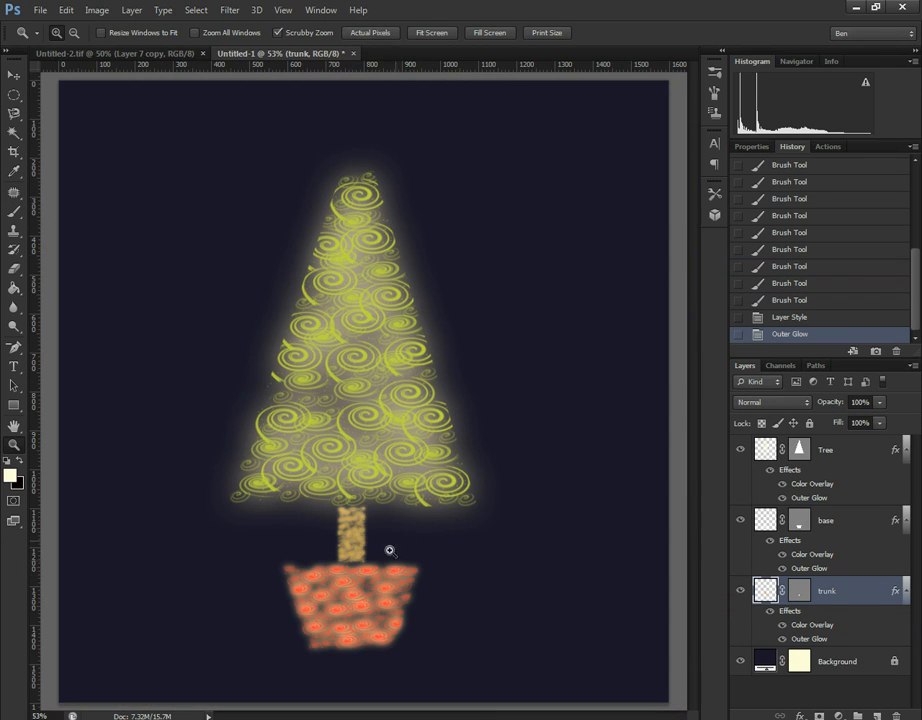
click(18, 75)
click(805, 533)
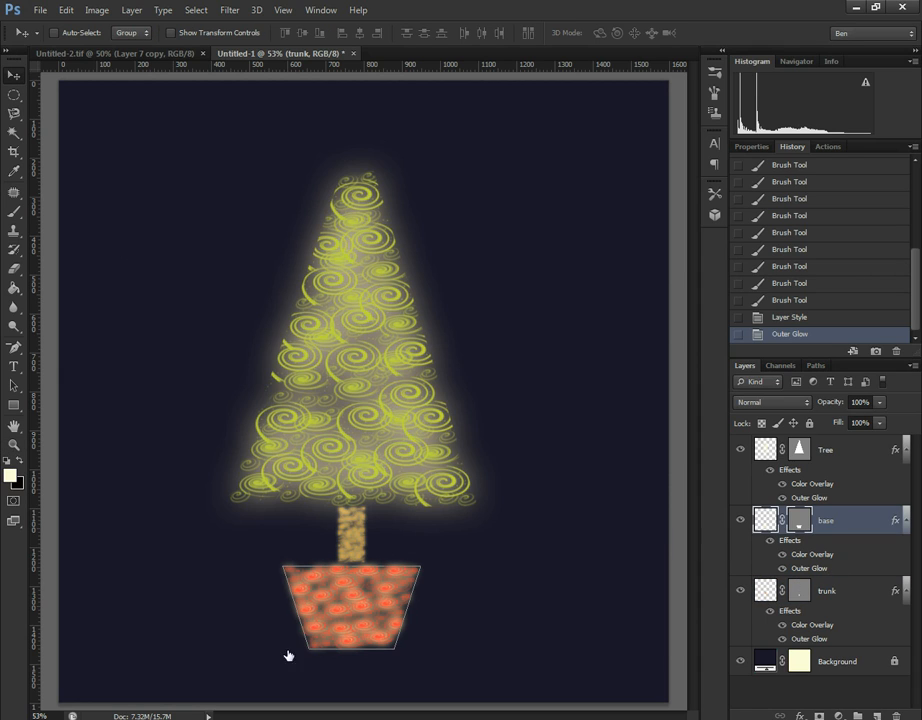
drag(367, 594, 368, 598)
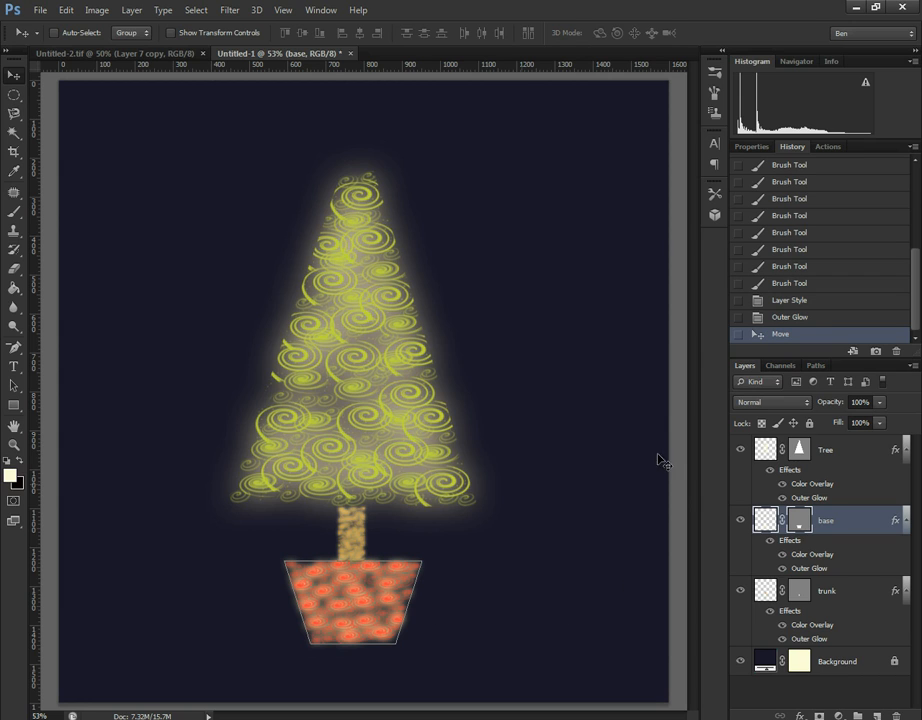
click(840, 456)
drag(368, 448, 370, 481)
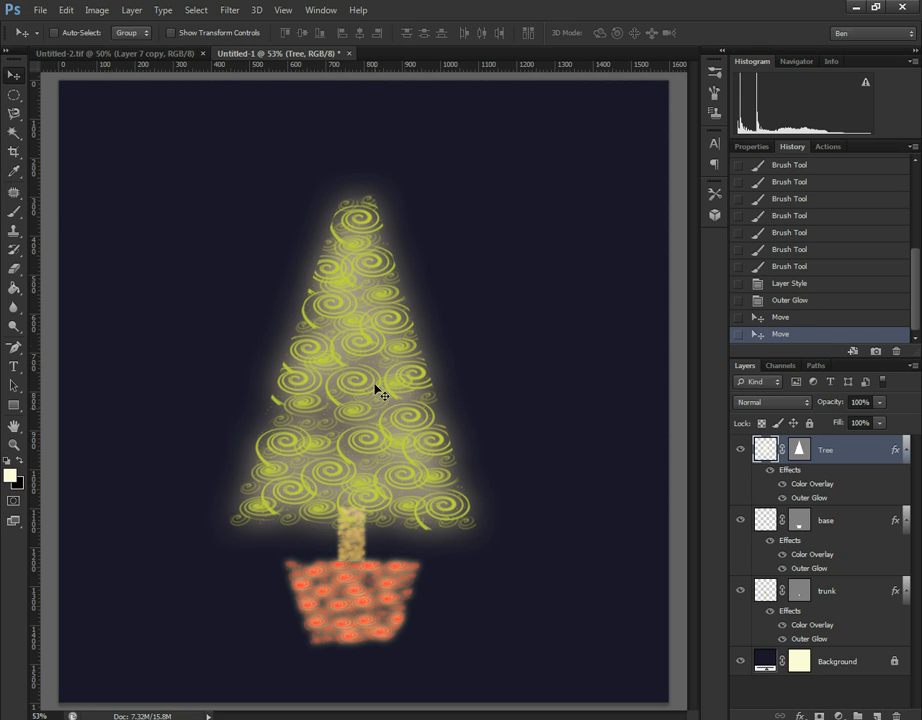
- Set the Custom Shape tool to the solid five-point star
click(799, 451)
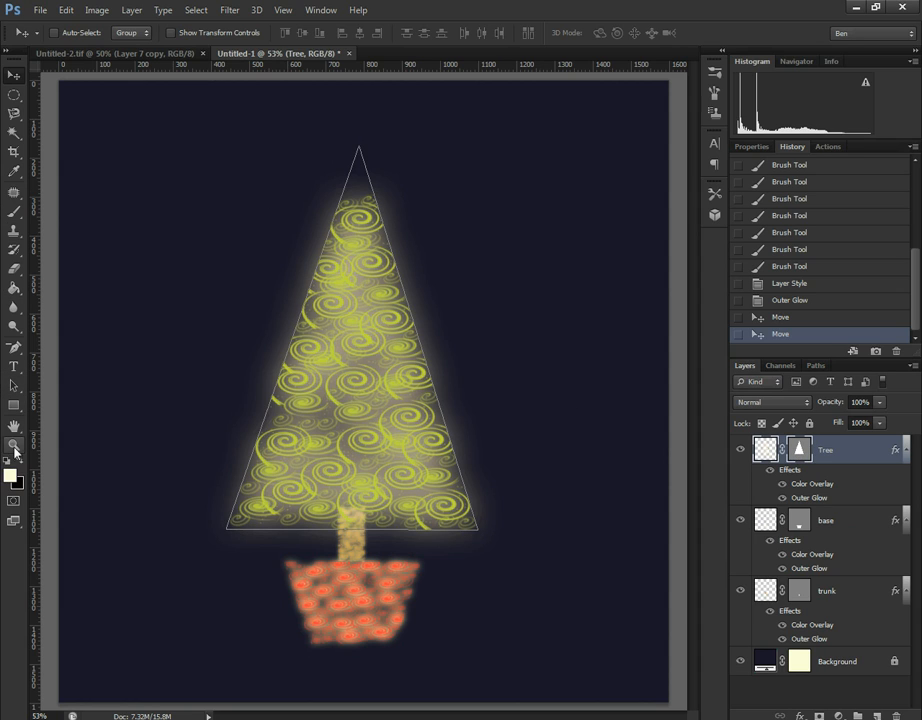
click(14, 405)
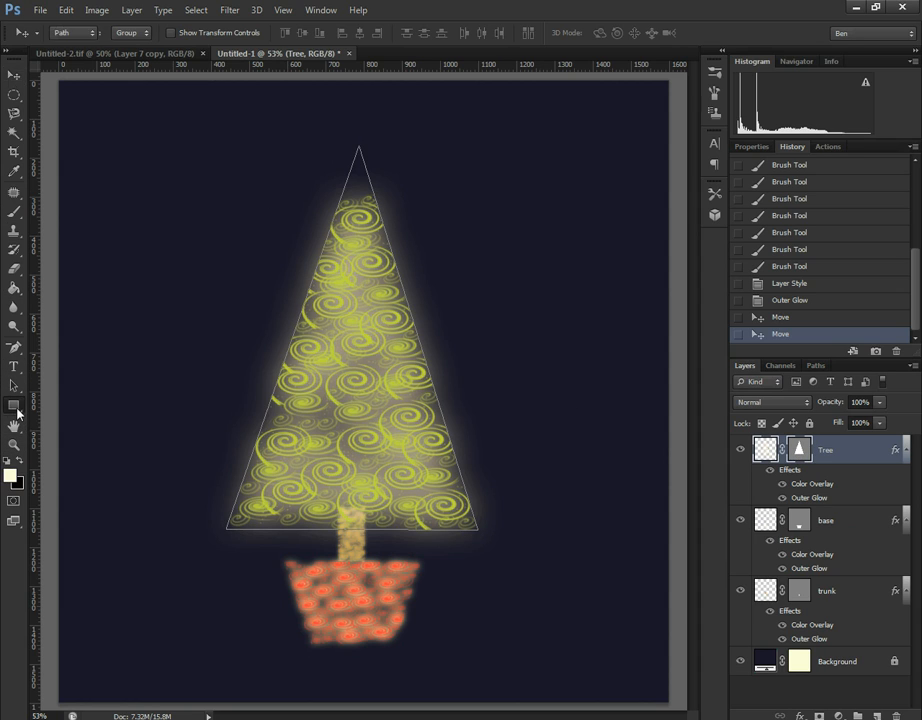
click(80, 472)
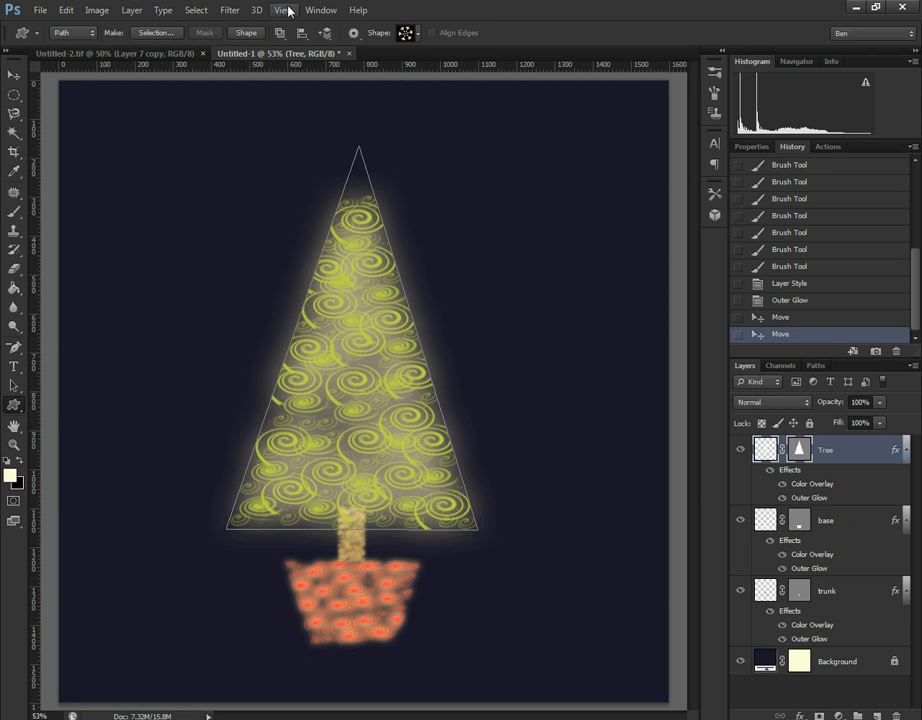
click(418, 34)
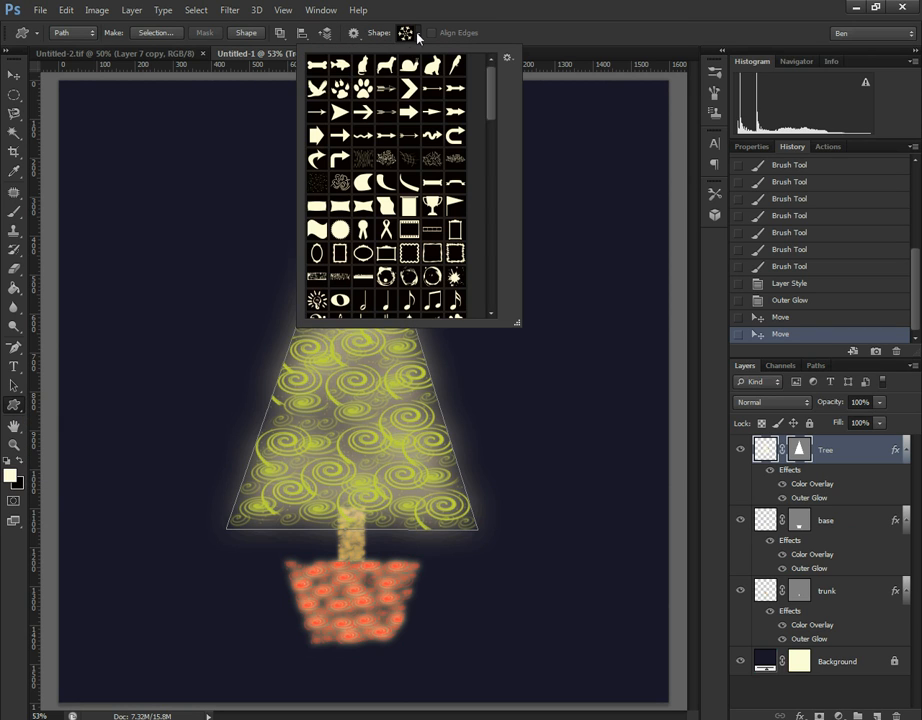
drag(487, 113, 492, 208)
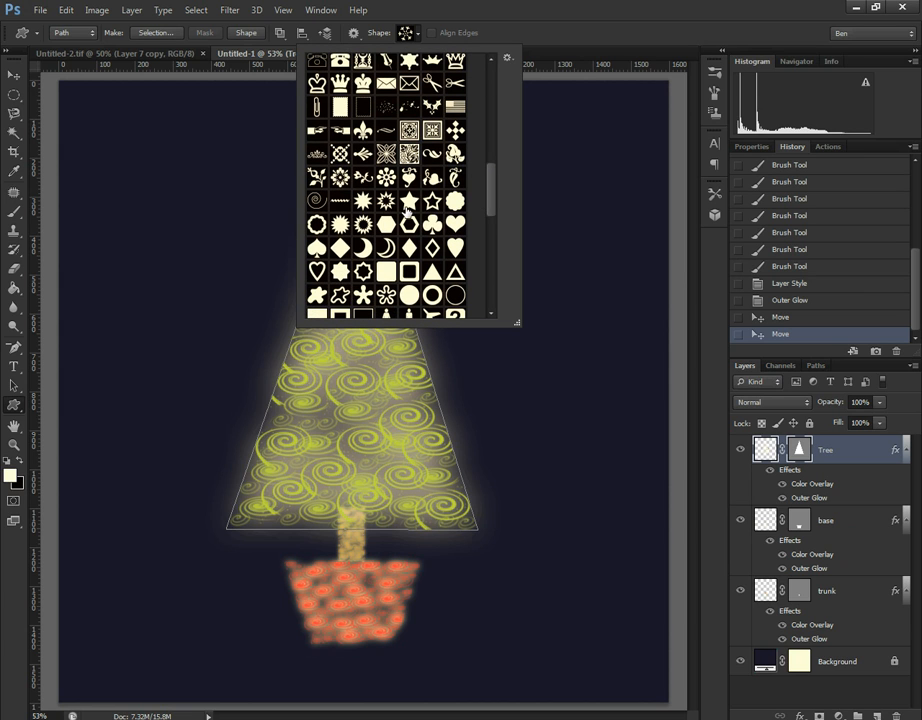
click(409, 201)
click(208, 300)
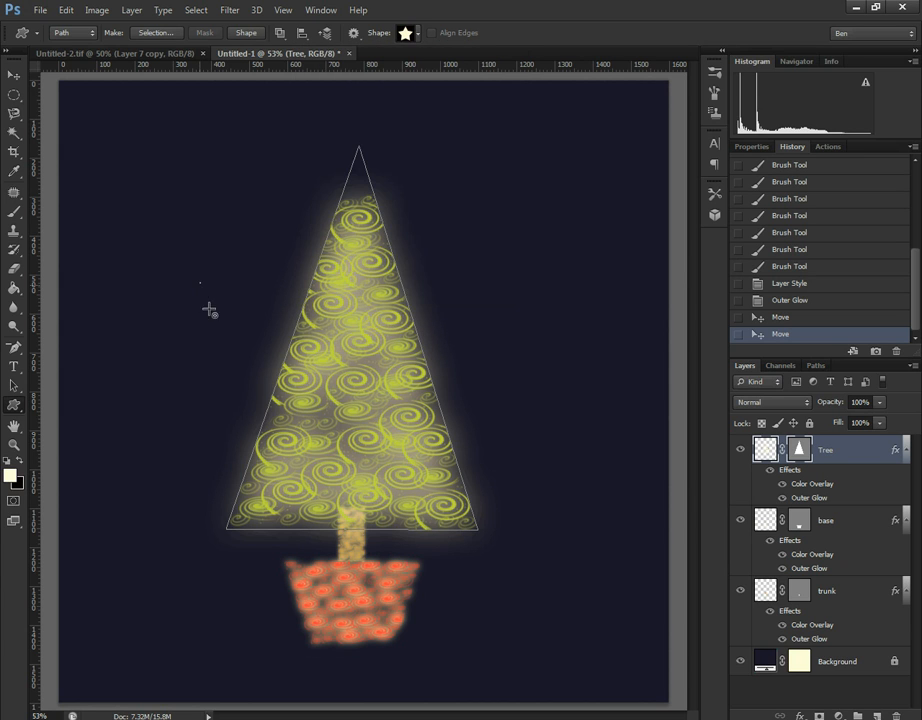
drag(200, 284, 257, 345)
key(ctrl+z)
- Create a new layer above the Tree layer and give it only a vector mask, without a pixel layer mask
key(ctrl+shift+alt+n)
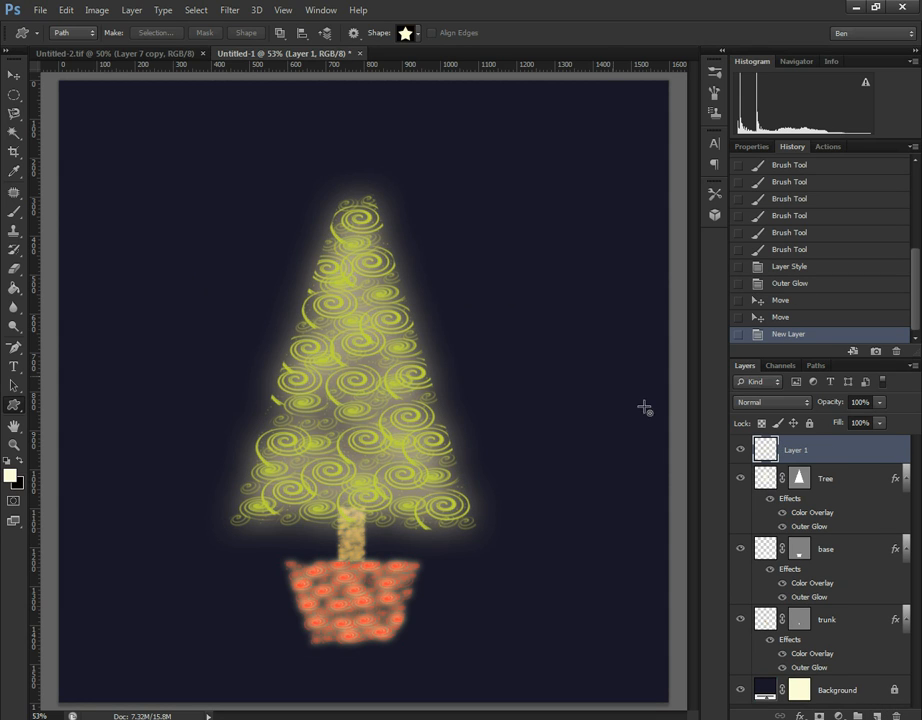
double_click(819, 716)
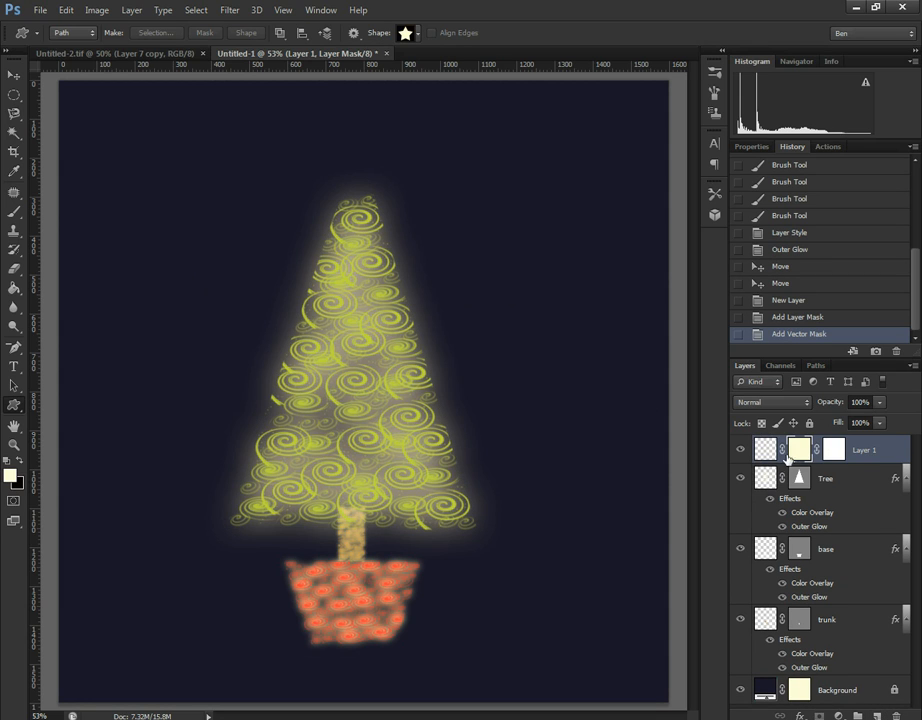
drag(787, 455, 895, 712)
click(473, 392)
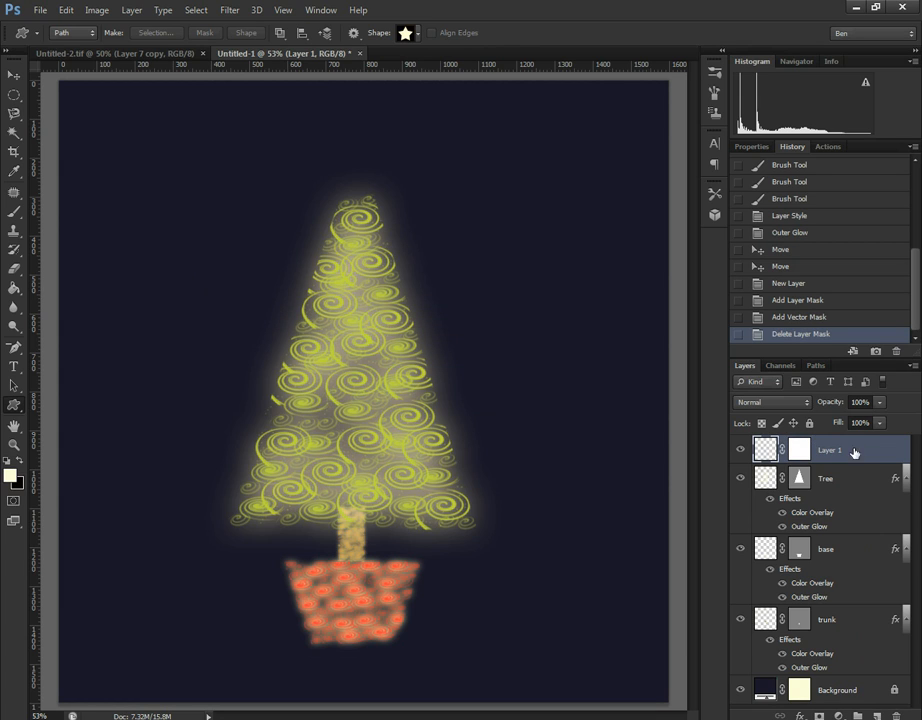
- Rename the new layer as star
double_click(828, 451)
text(star)
key(Return)
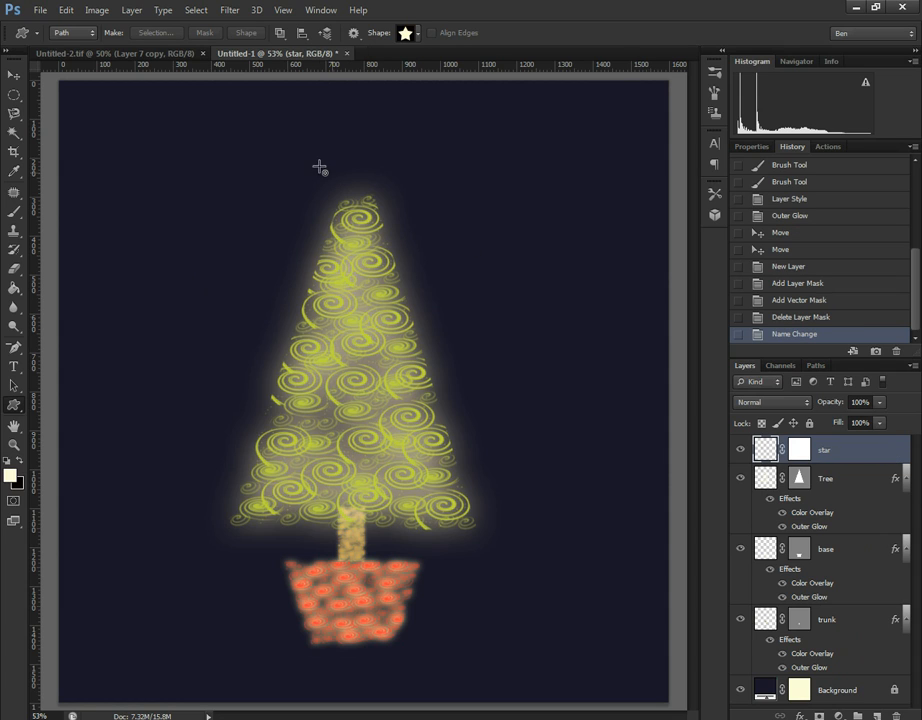
drag(179, 149, 283, 270)
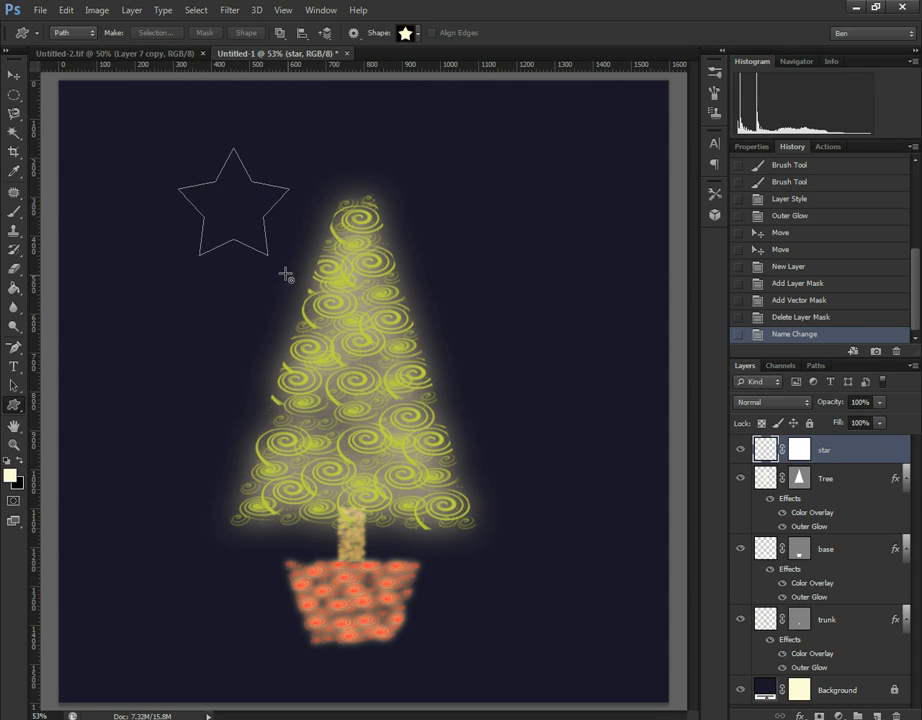
key(v)
drag(233, 203, 447, 244)
click(778, 450)
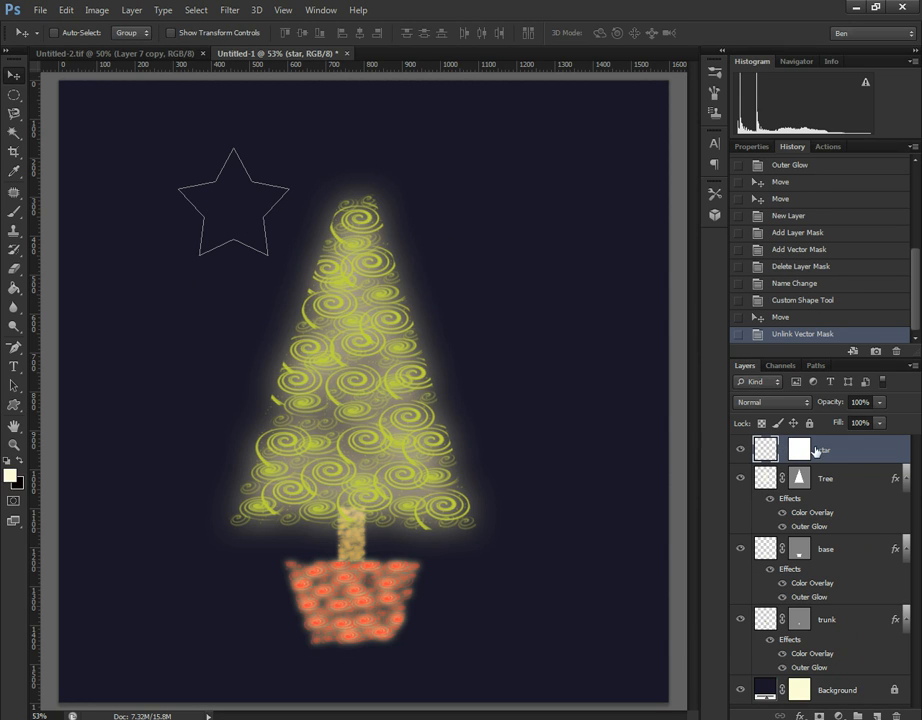
click(783, 450)
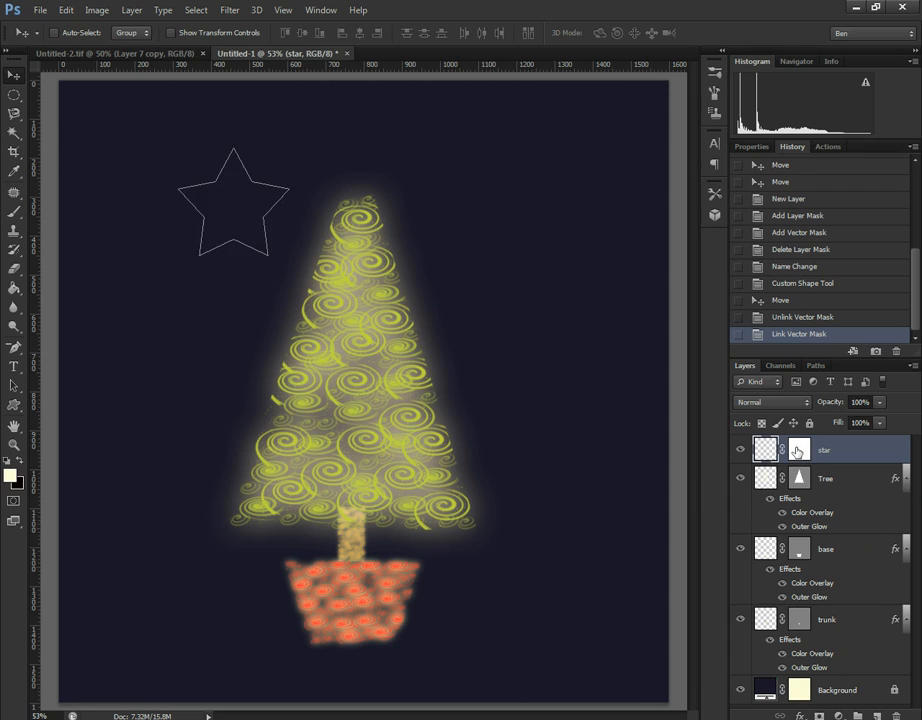
click(815, 317)
click(815, 300)
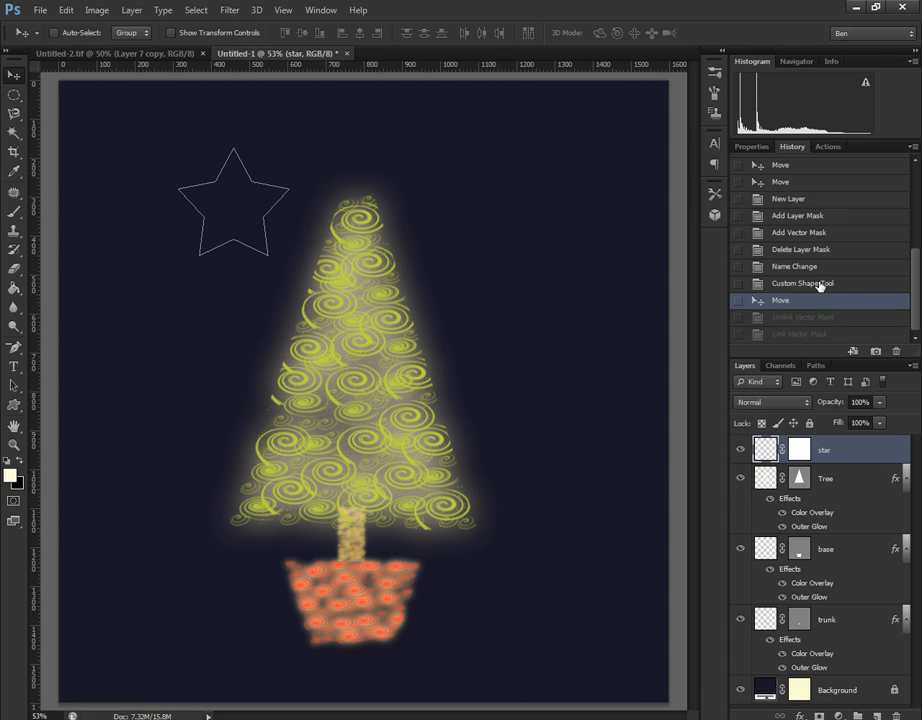
click(814, 283)
click(812, 266)
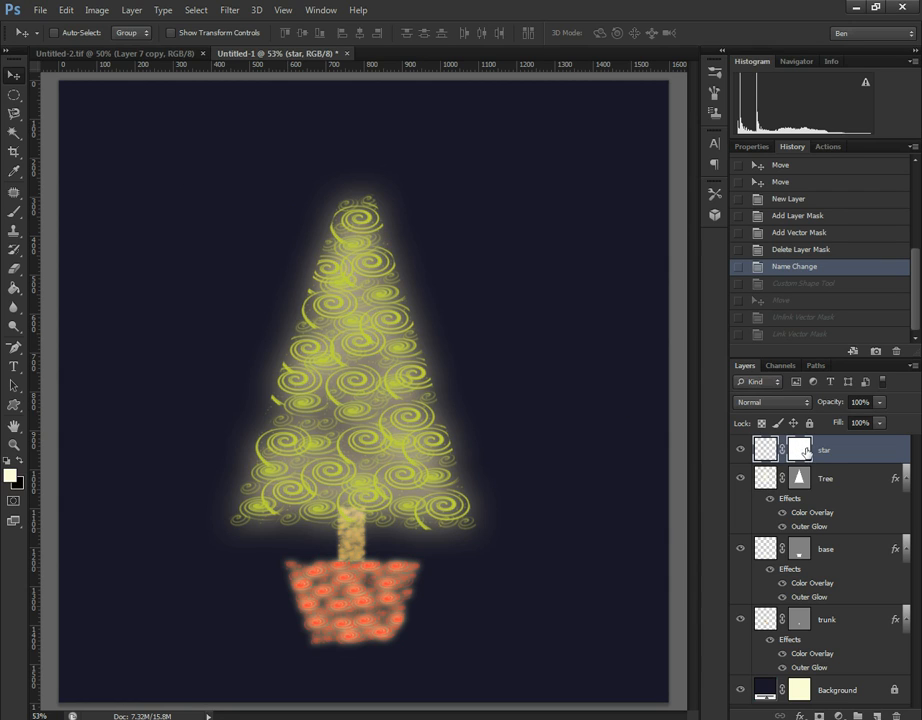
- Draw a five-point star about 410 px wide in the star layer's vector mask, over the tip of the tree
click(14, 404)
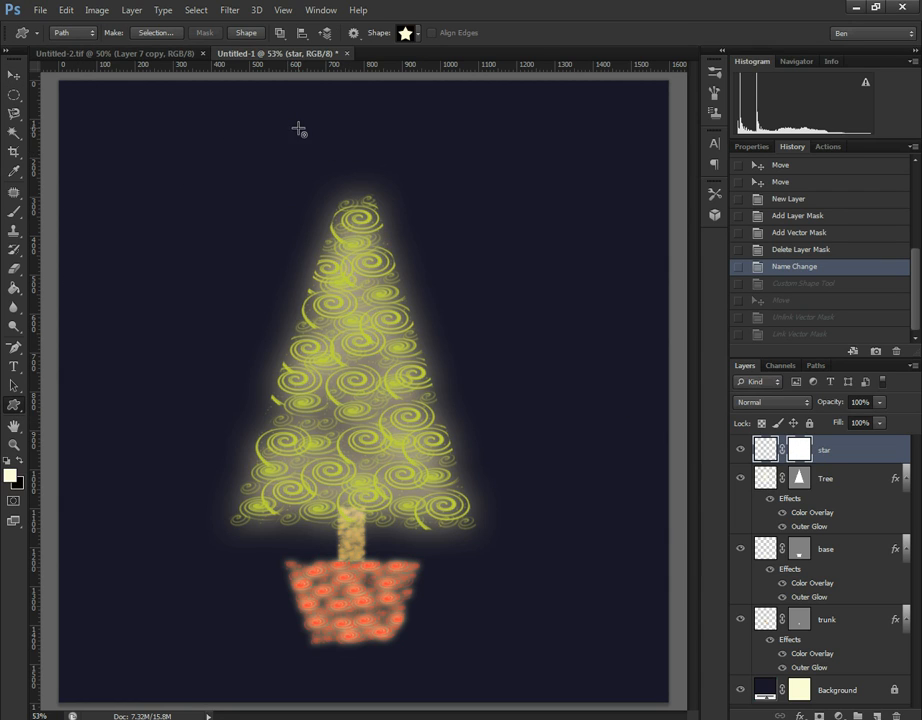
drag(300, 130, 476, 282)
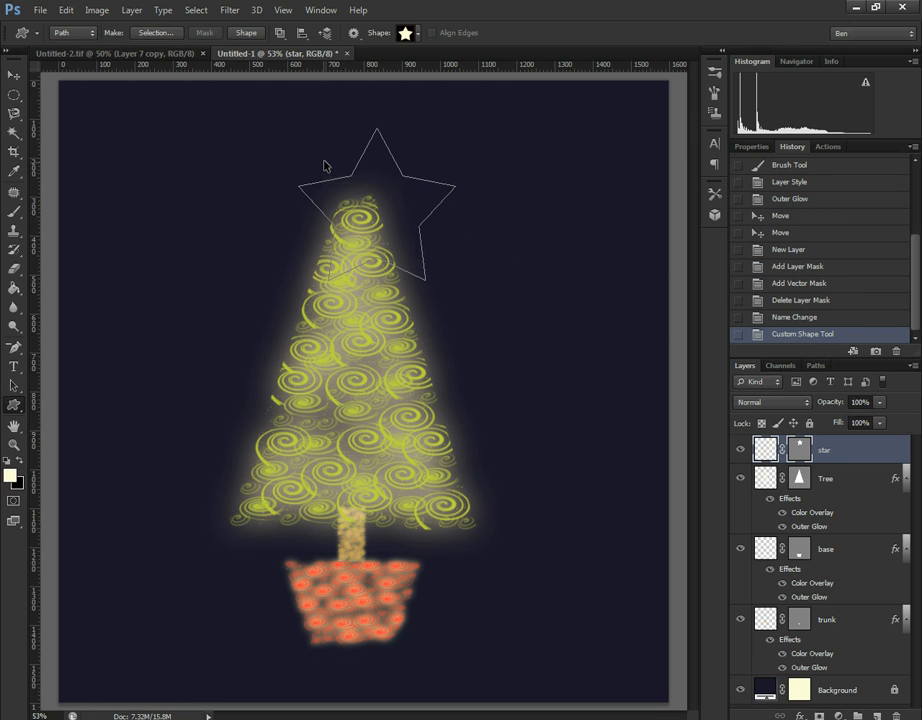
- Scale the star path down to about 41.5% and position it on the tip of the tree
key(ctrl+t)
drag(457, 282, 362, 188)
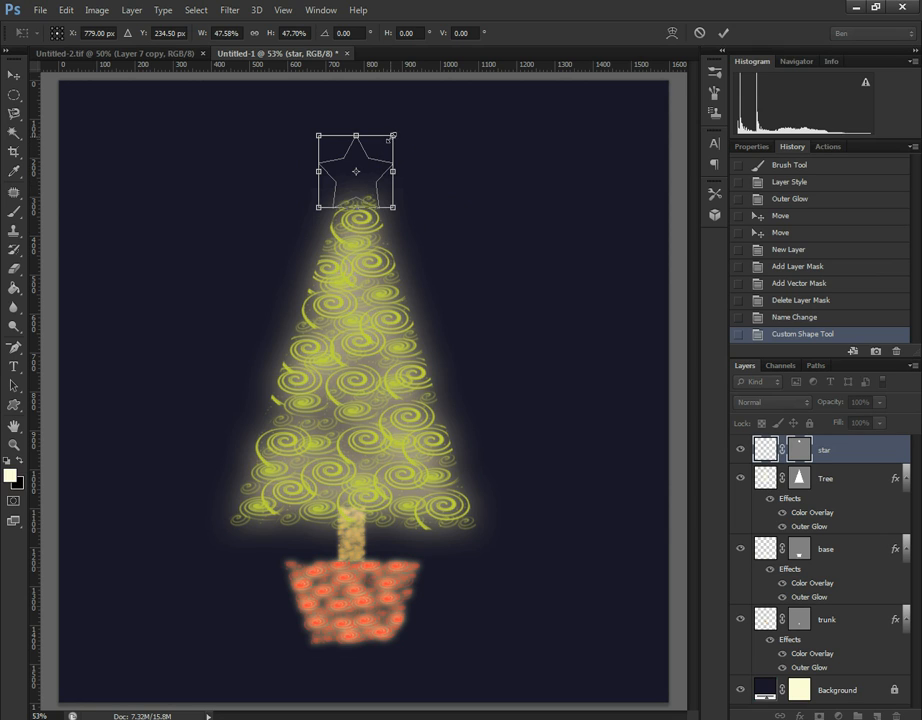
drag(391, 137, 372, 173)
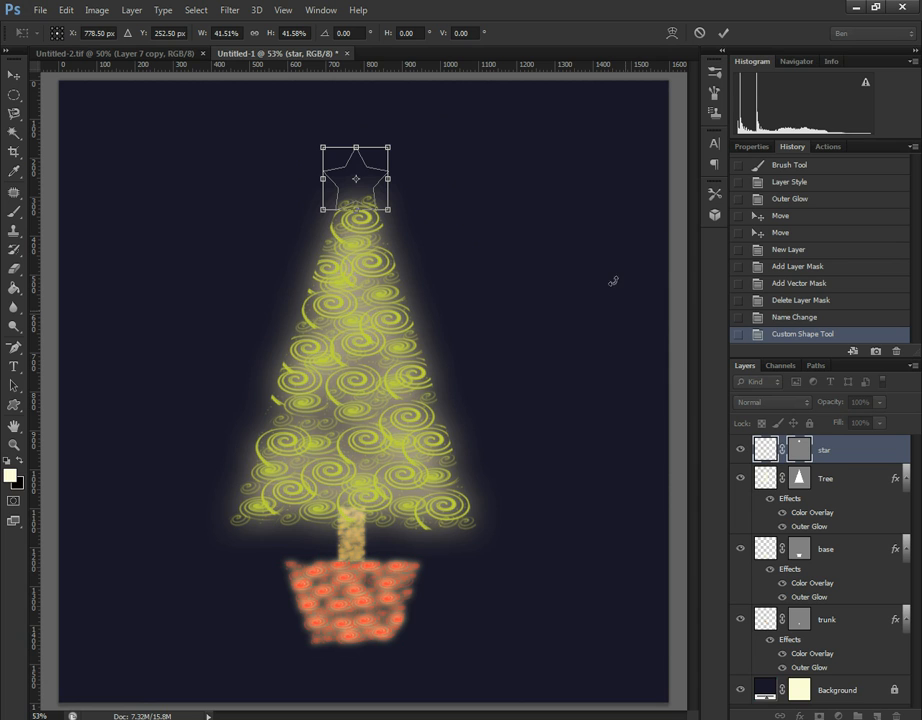
key(Return)
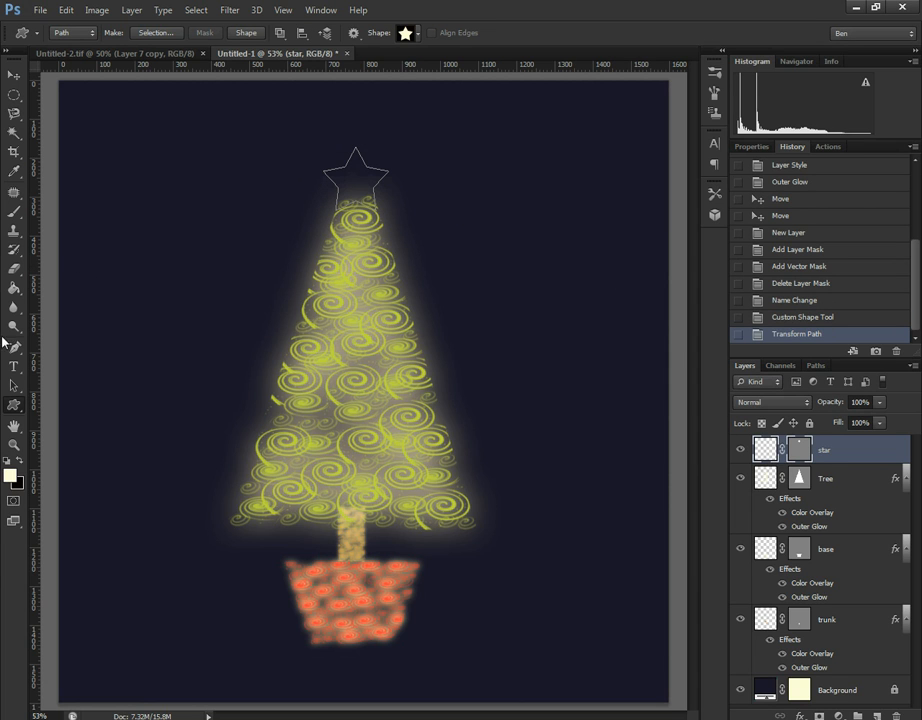
- Set up the Brush tool with the 486 px swirl preset and reduce its size to 40 px for painting the star
key(z)
click(301, 146)
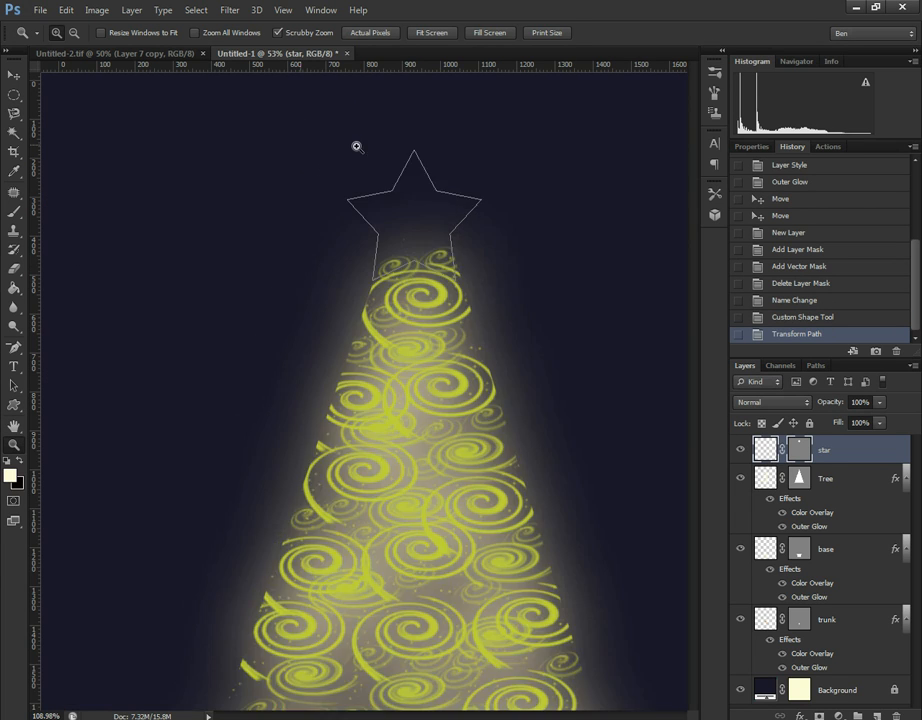
drag(356, 146, 420, 146)
drag(424, 716, 456, 716)
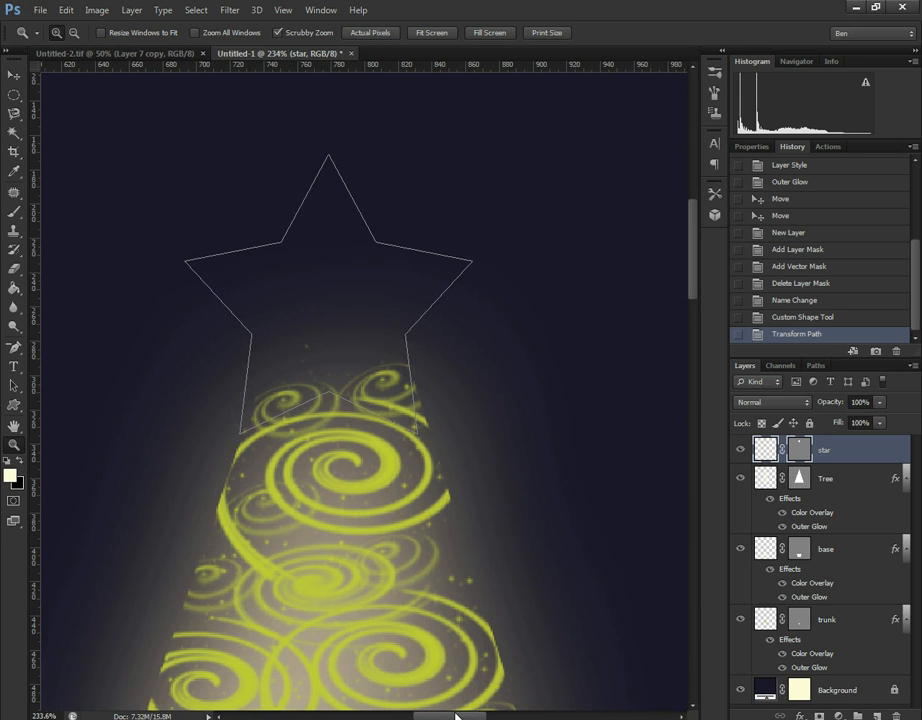
click(714, 72)
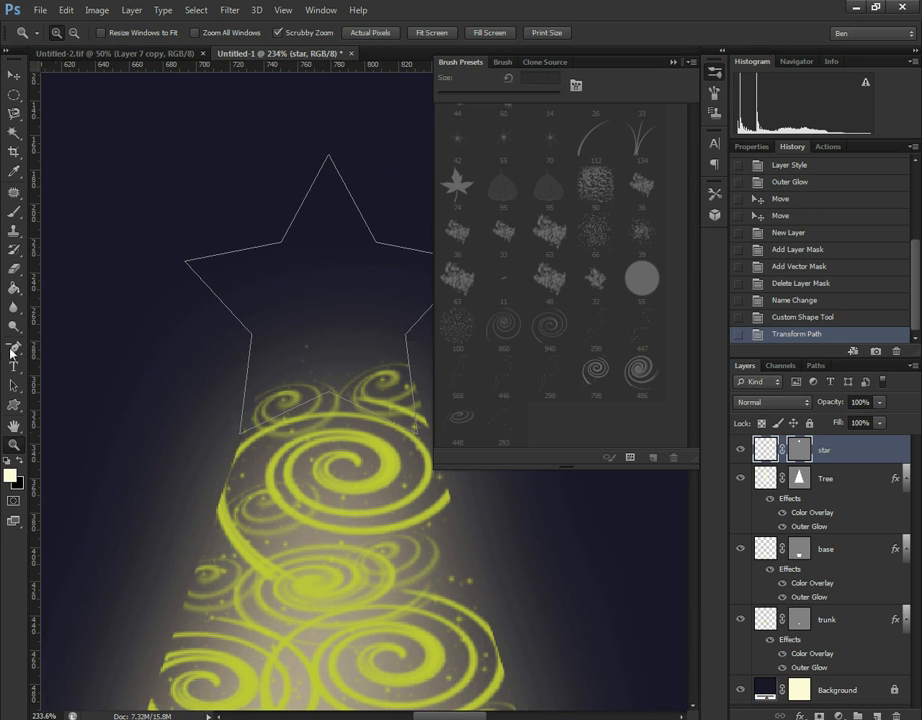
click(13, 212)
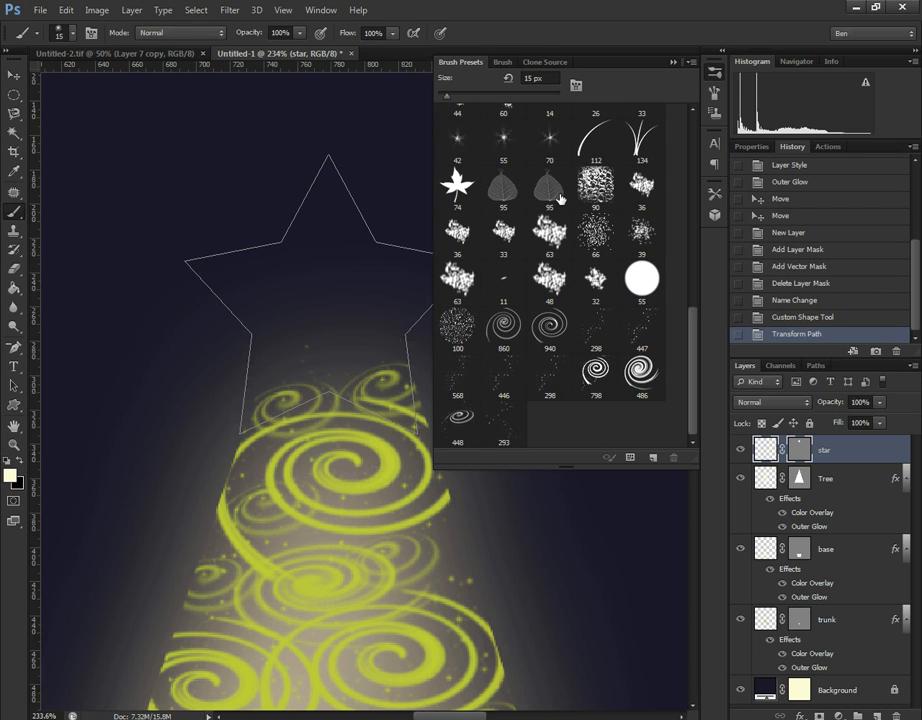
click(483, 426)
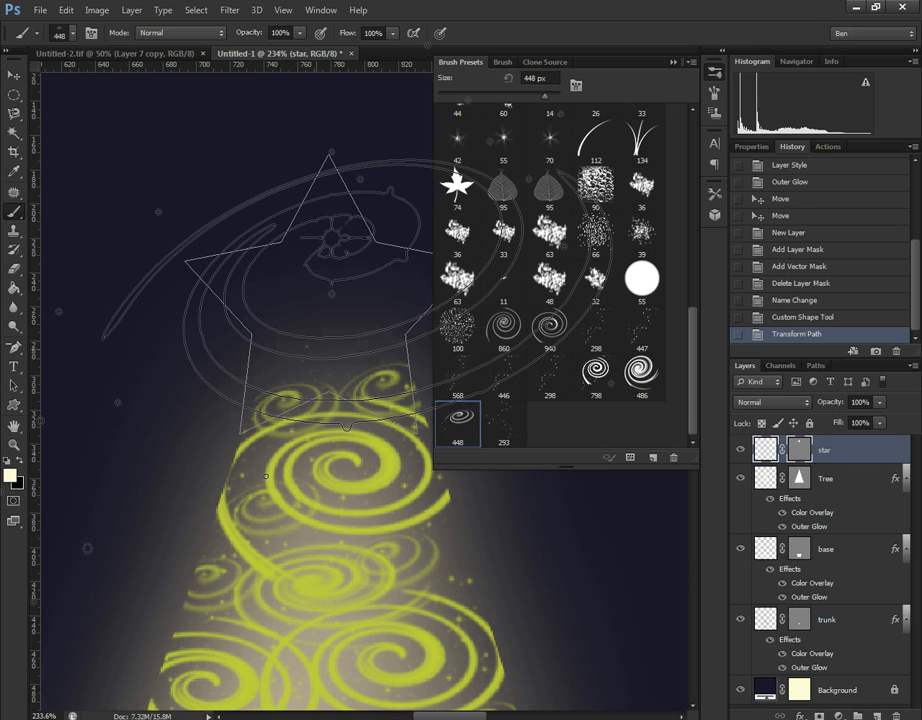
click(642, 372)
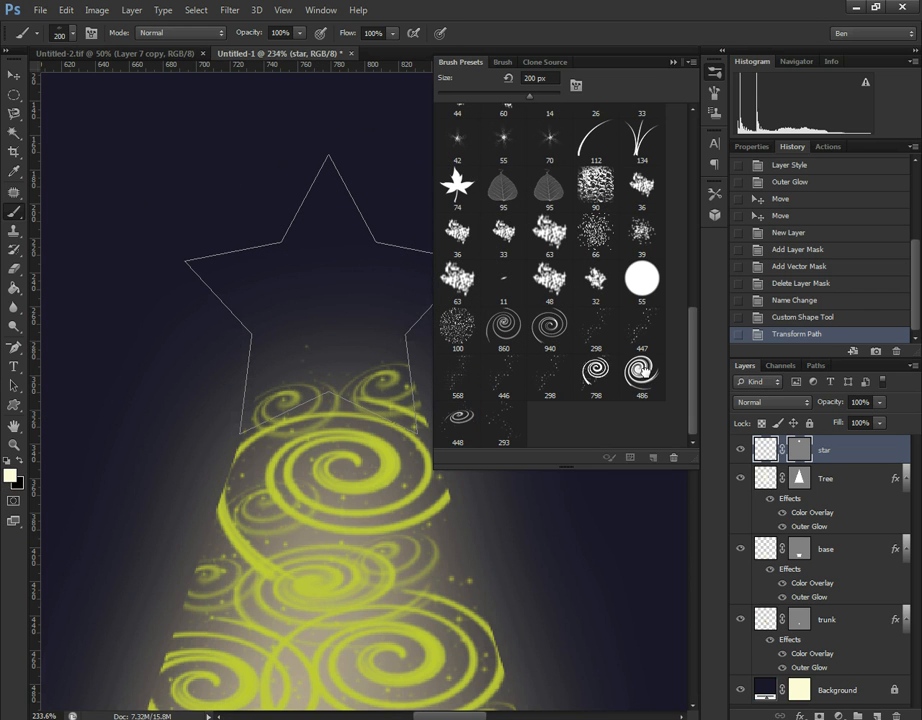
key(bracketleft)
key(bracketleft)
key(bracketleft)
key(bracketleft)
key(bracketleft)
key(bracketleft)
key(bracketleft)
key(bracketleft)
key(bracketleft)
key(bracketleft)
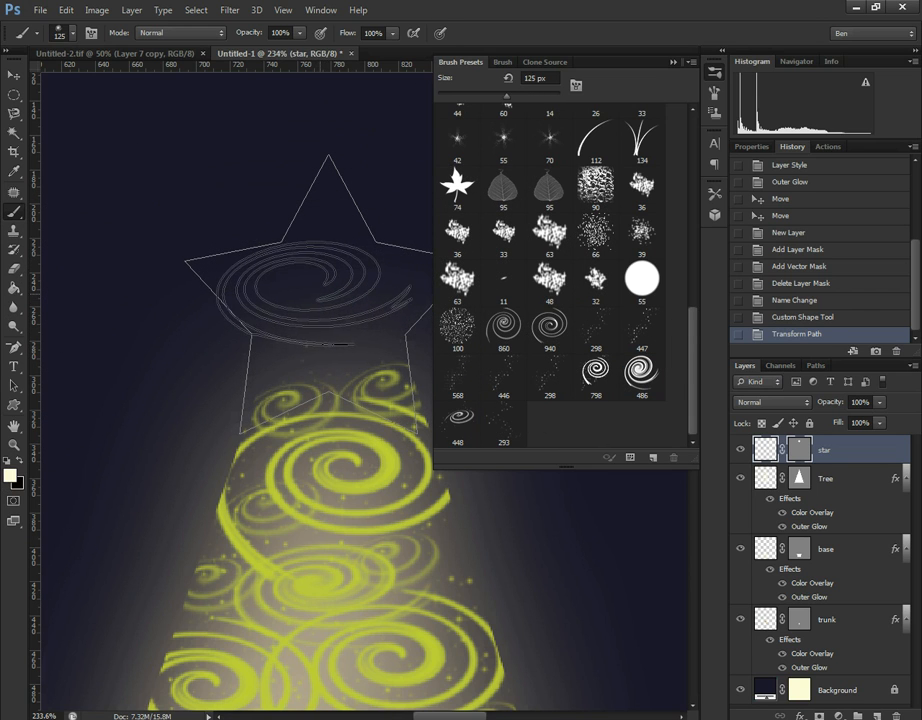
key(bracketleft)
key(bracketleft)
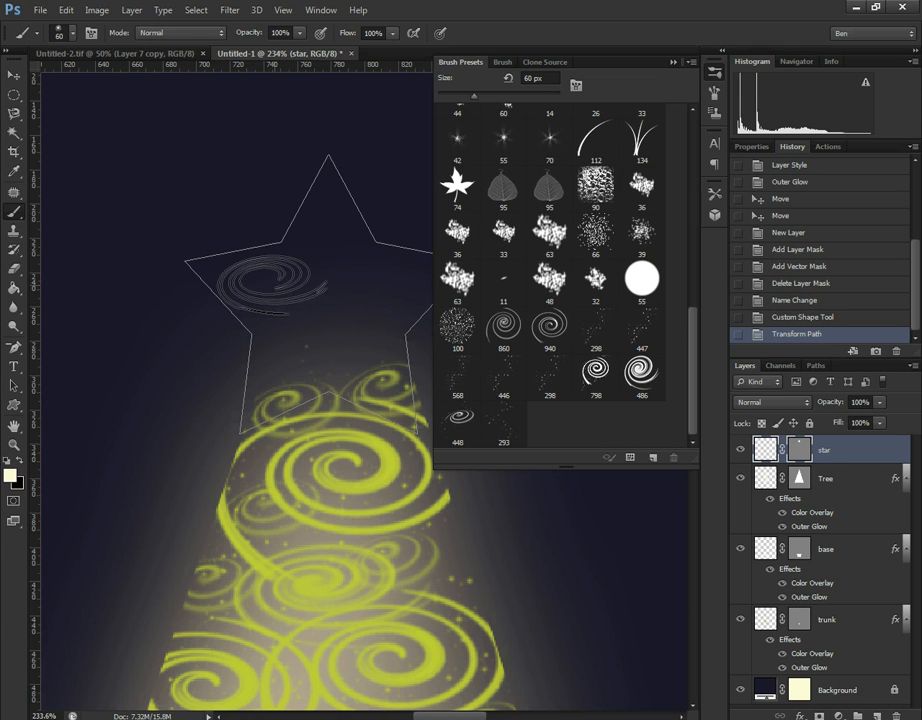
key(bracketleft)
key(bracketleft)
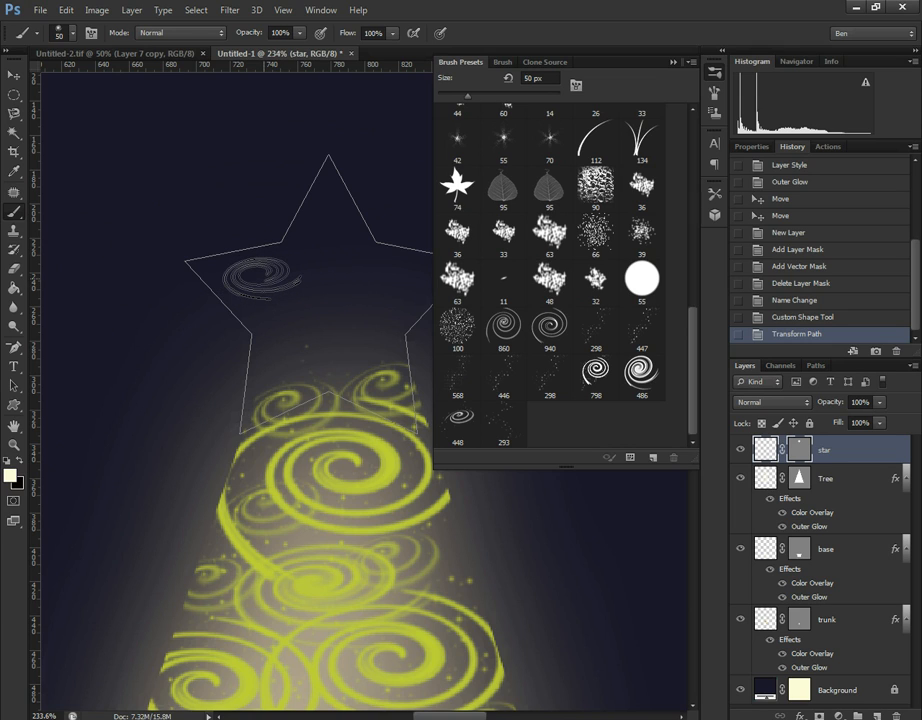
- Stamp six cream swirls on the star layer, covering the left arm, both lower legs and the right inner area
click(241, 272)
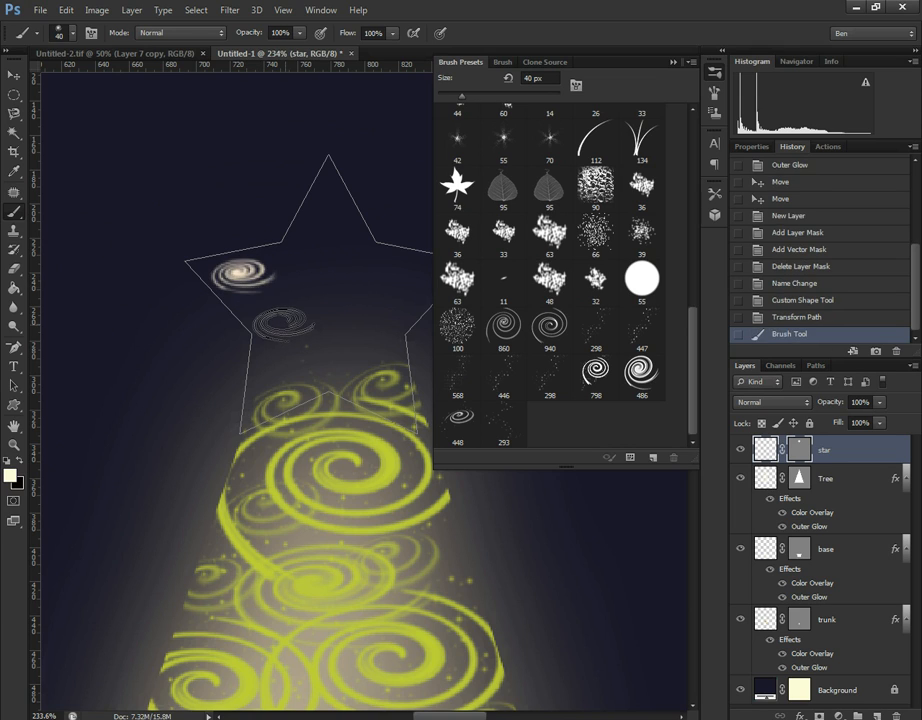
click(282, 322)
click(272, 393)
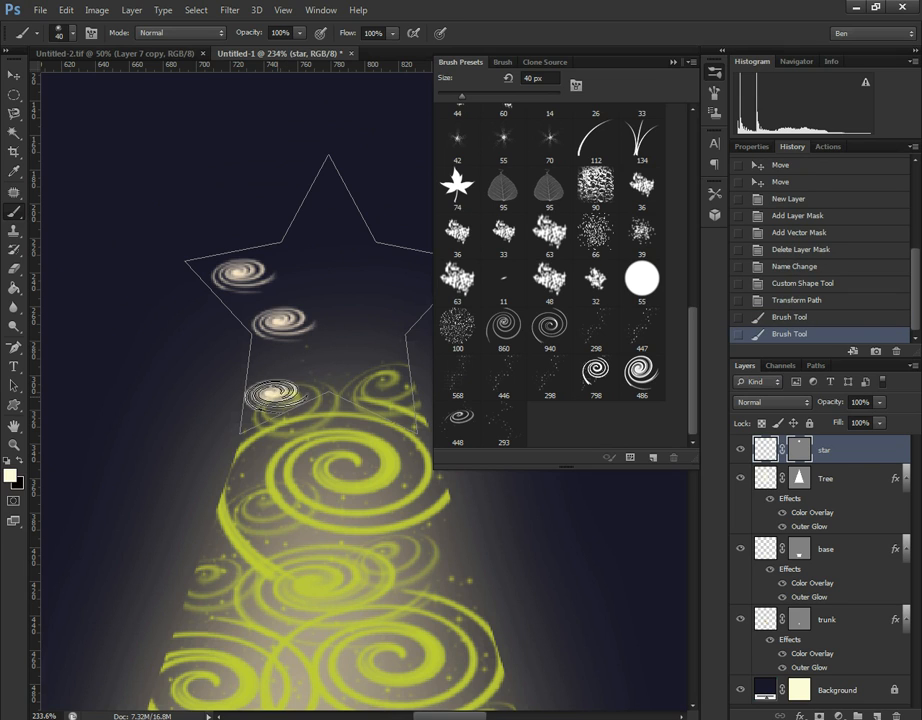
click(385, 385)
click(342, 363)
click(394, 308)
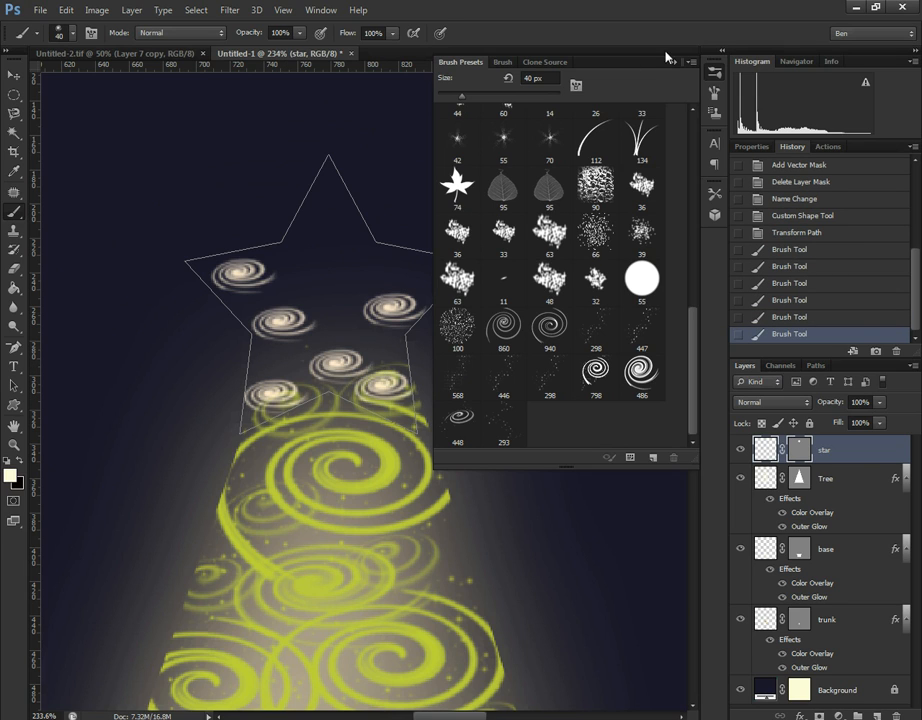
- Stamp more 40 px swirls in the star's upper point, center, right arm and the remaining gaps
click(686, 64)
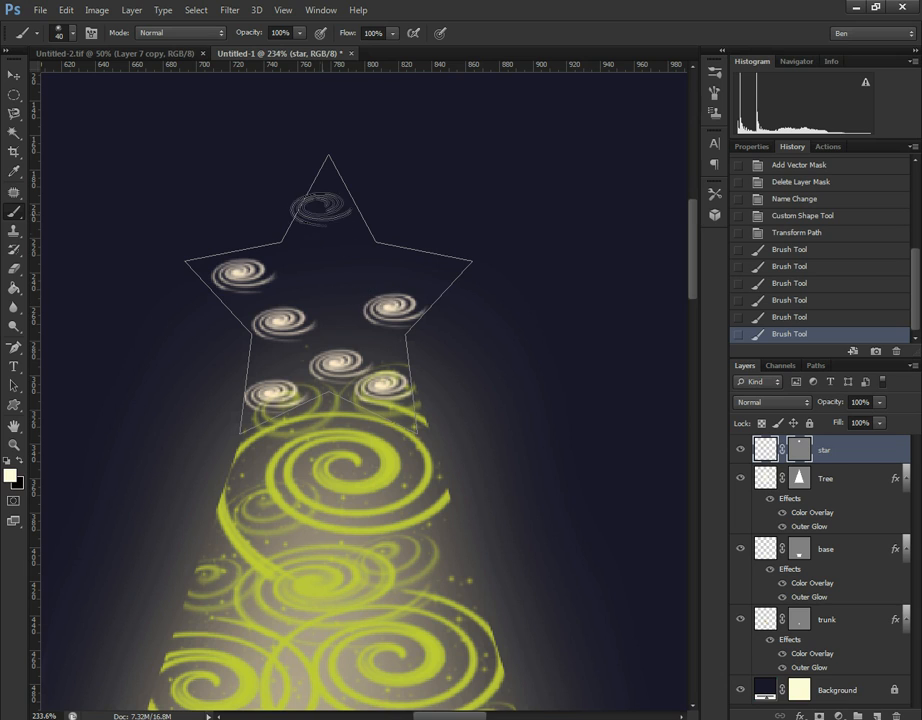
click(328, 198)
click(330, 260)
click(332, 292)
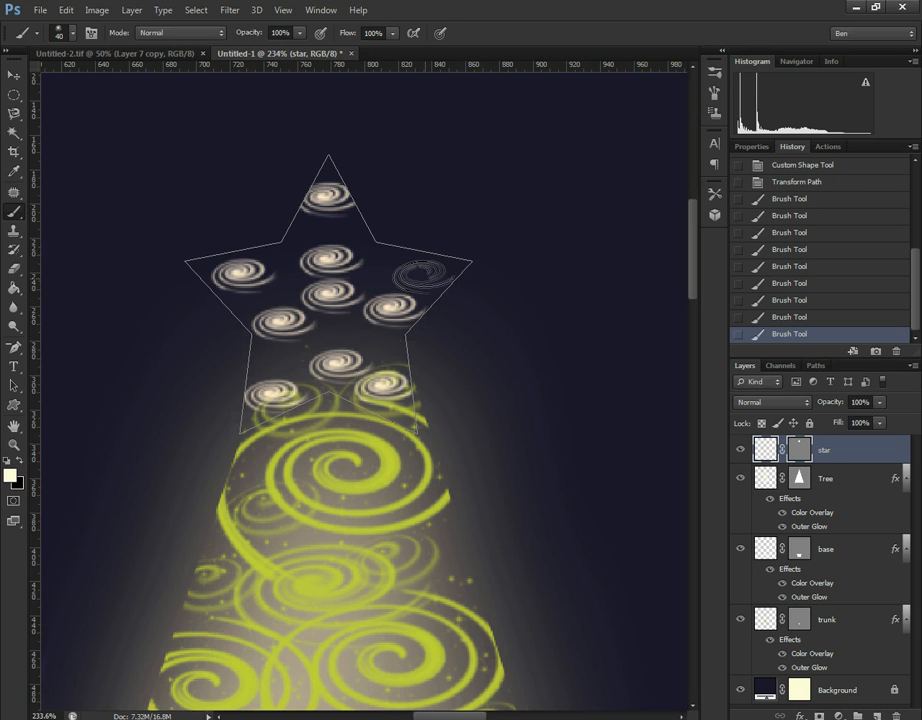
click(437, 272)
click(390, 263)
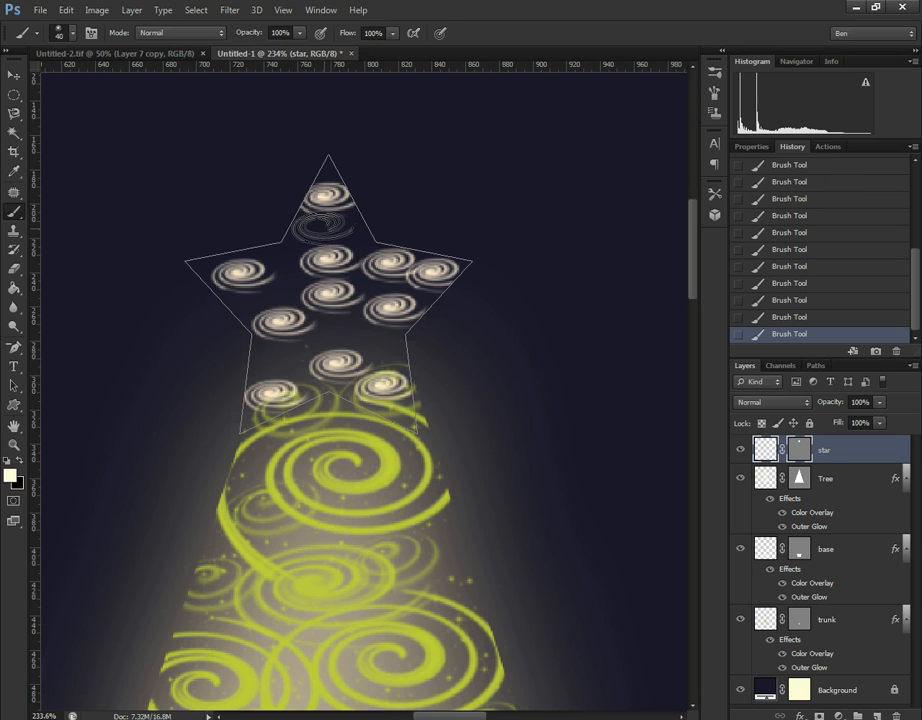
click(324, 224)
click(357, 328)
click(281, 354)
click(291, 266)
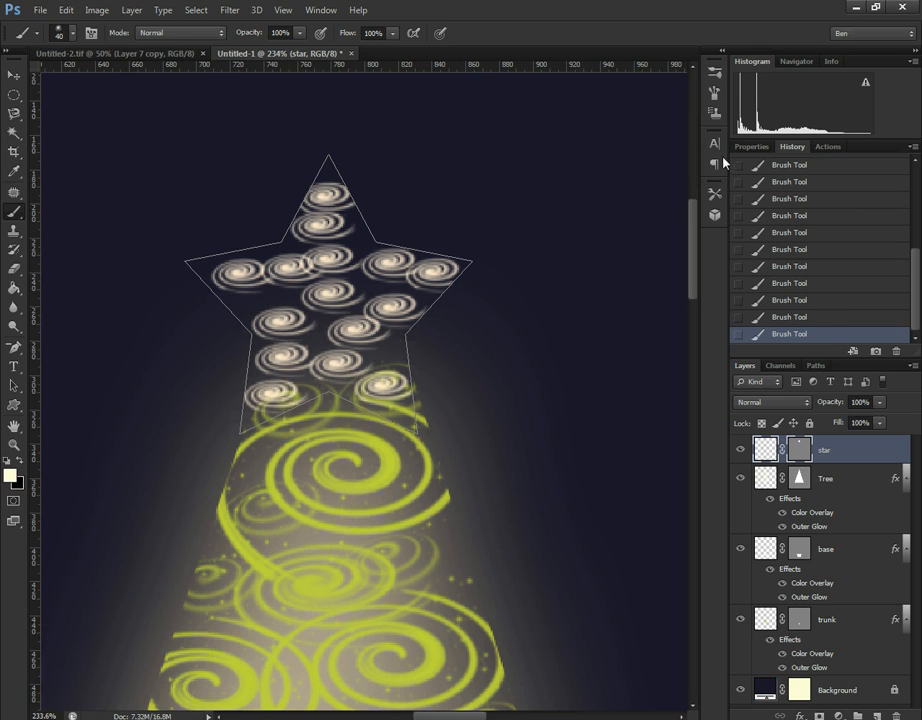
- Switch the brush to the 448 px swirl preset and reduce its size to 60 px
click(714, 73)
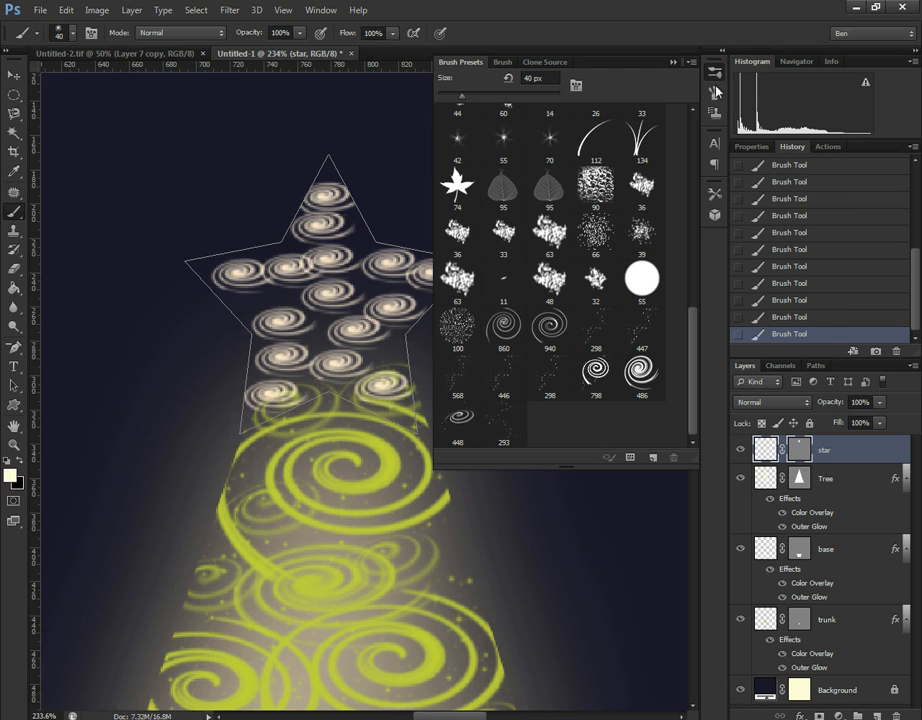
click(461, 420)
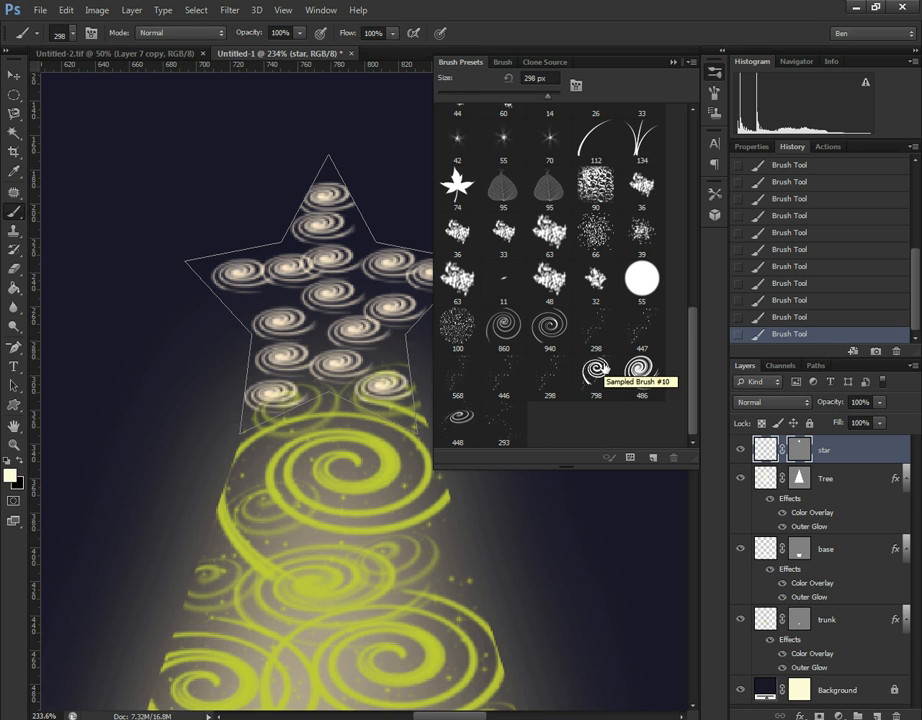
click(596, 372)
key(bracketleft)
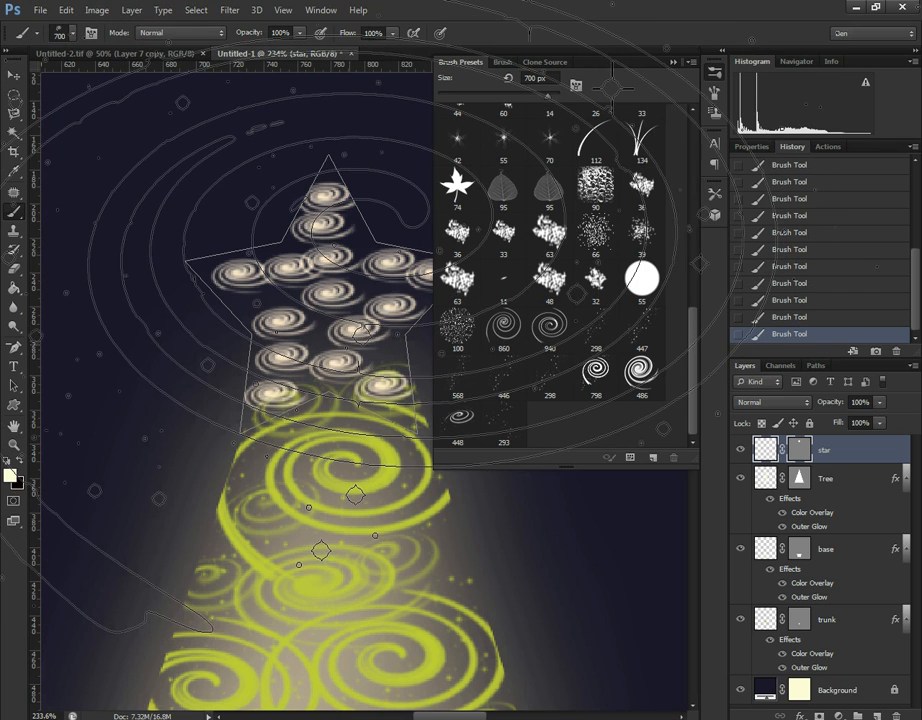
key(bracketleft)
key(bracketleft)
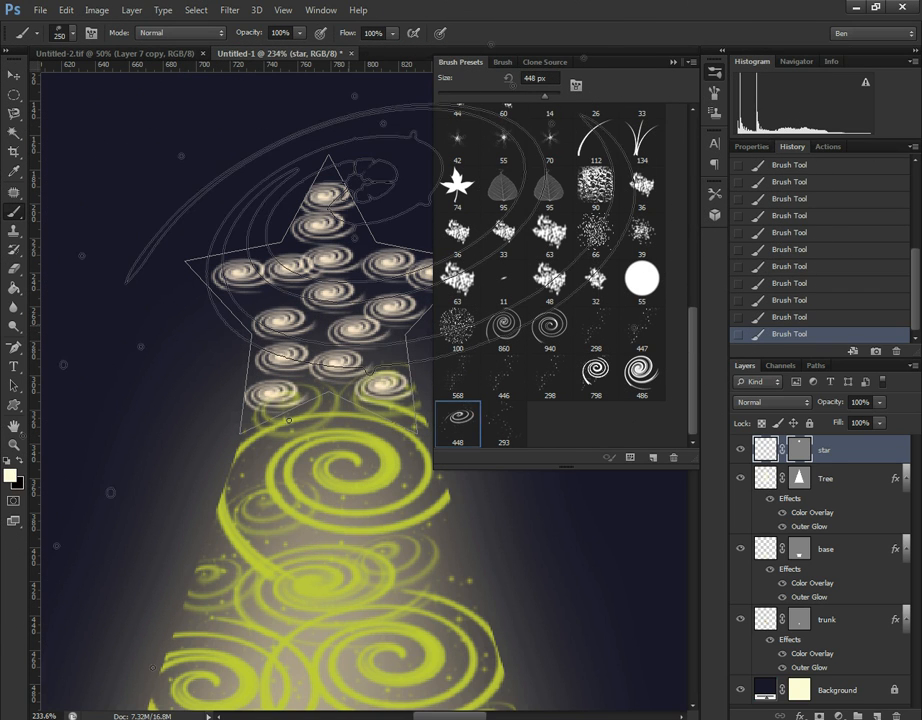
key(bracketleft)
key(bracketleft)
key(bracketleft)
key(bracketleft)
key(bracketleft)
key(bracketleft)
key(bracketleft)
key(bracketleft)
key(bracketleft)
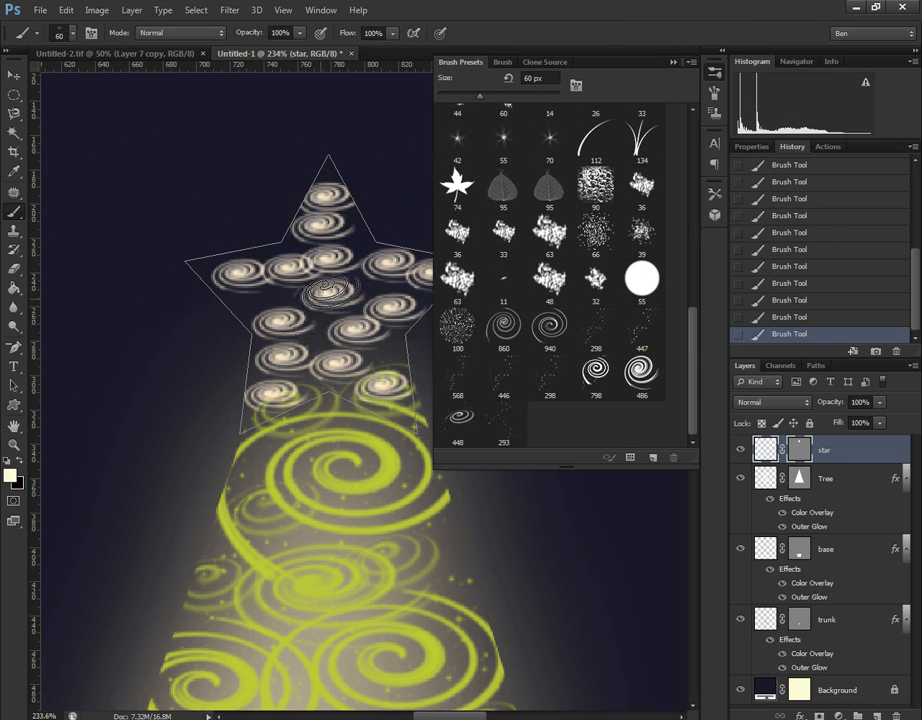
- Enlarge the swirl brush to 125 px and stamp larger swirls over the star's arms, legs and upper point
key(bracketright)
key(bracketright)
key(bracketright)
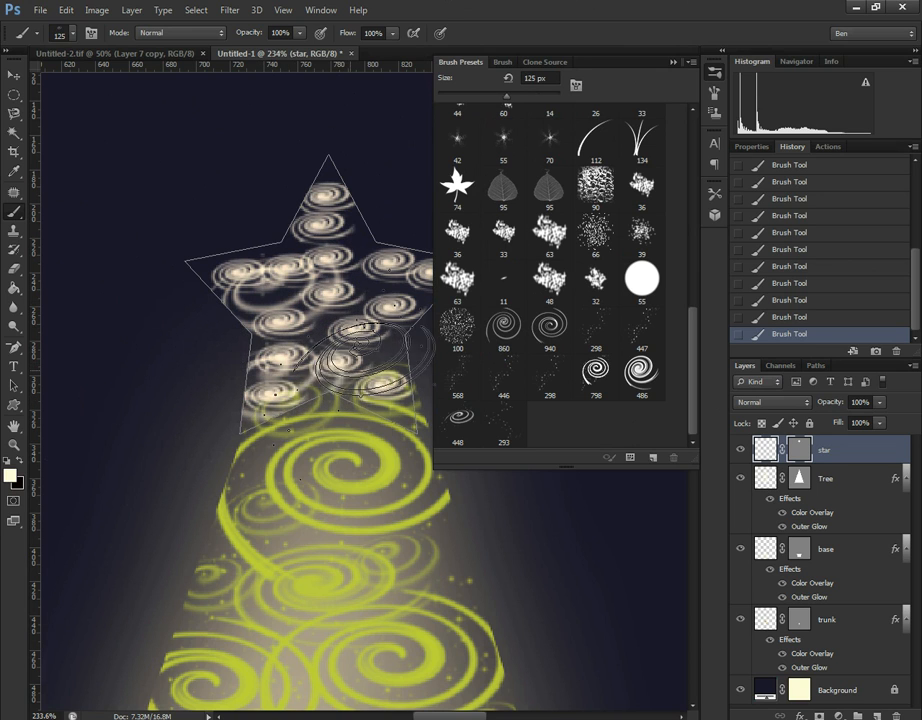
click(673, 62)
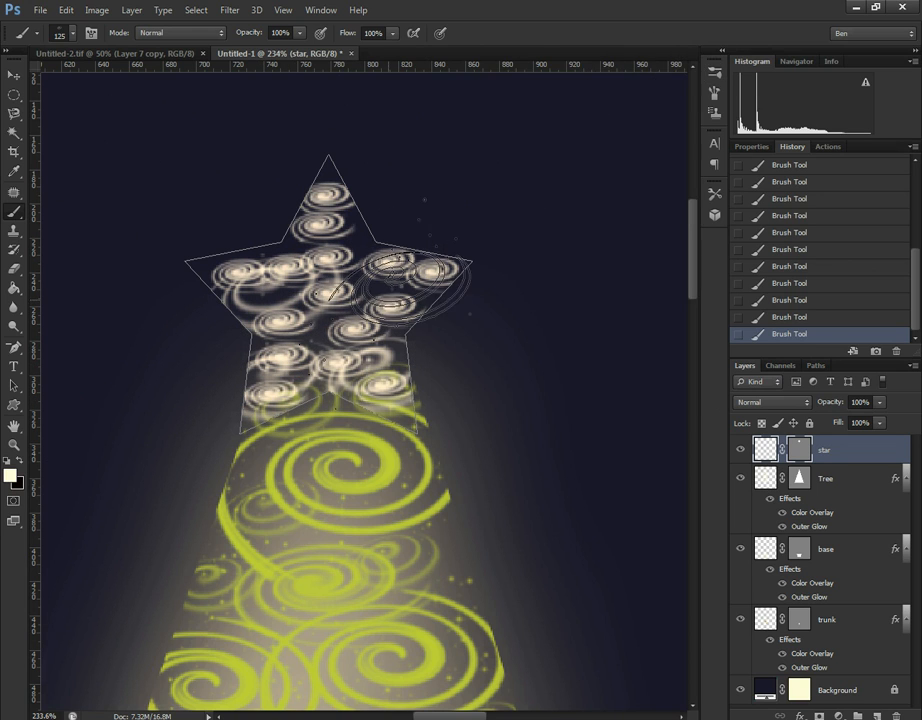
click(328, 205)
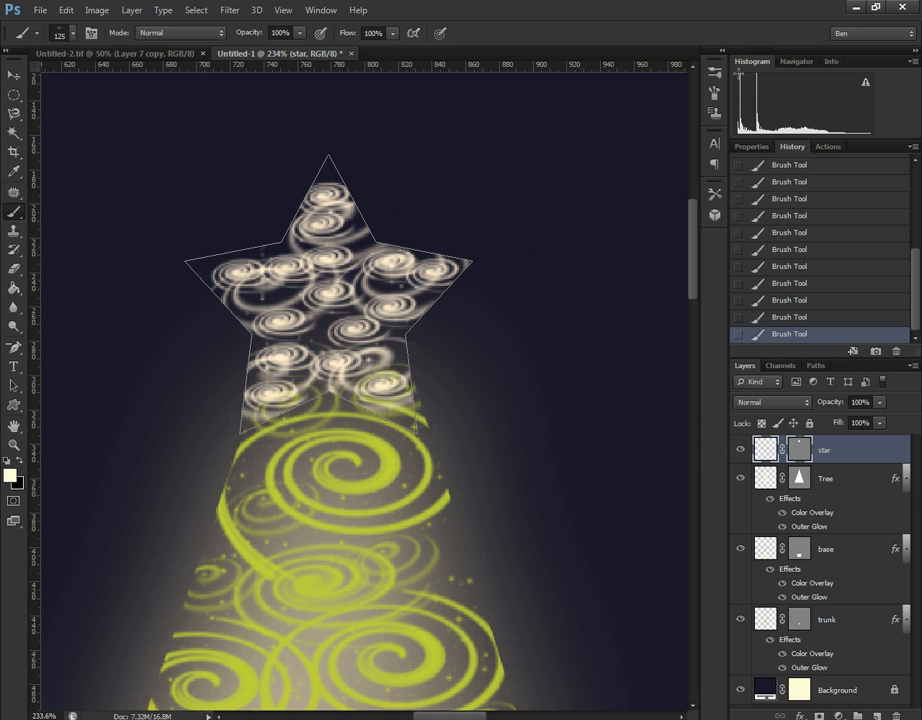
- Fill the star's tips and gaps with small swirls using the 798 px swirl preset reduced to 25 px
click(714, 72)
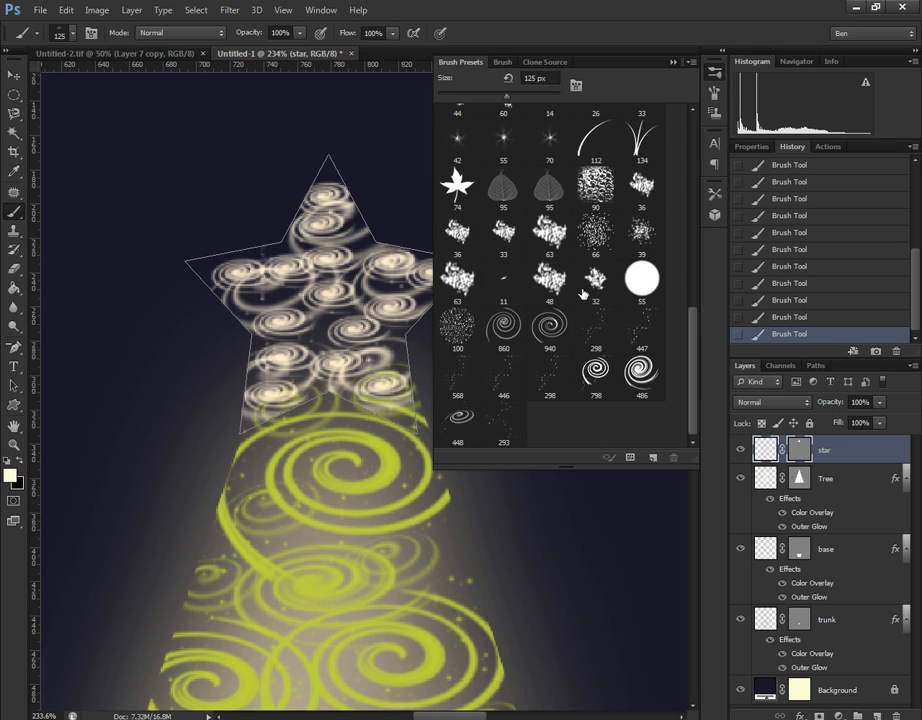
click(612, 374)
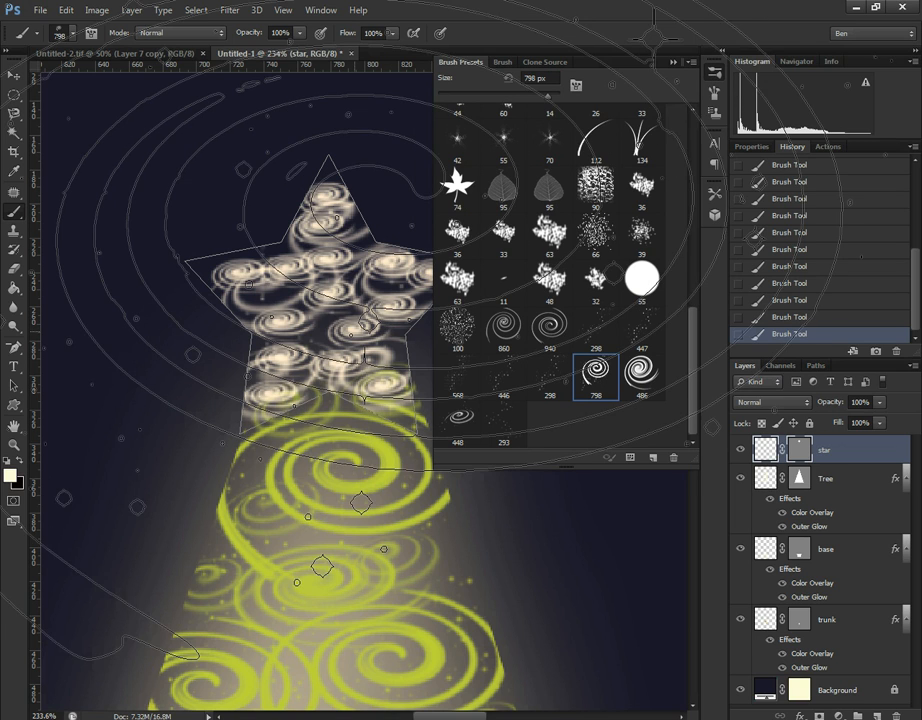
key(bracketleft)
key(bracketleft)
key(bracketleft)
key(bracketleft)
key(bracketleft)
key(bracketleft)
key(bracketleft)
key(bracketleft)
key(bracketleft)
key(bracketleft)
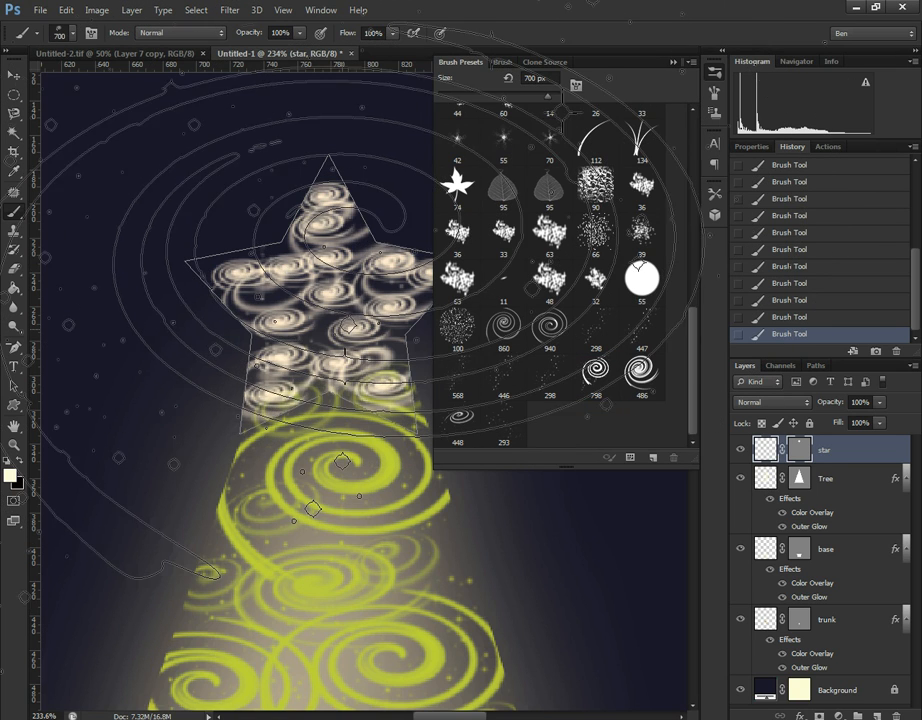
key(bracketleft)
key(bracketleft)
key(bracketleft)
key(bracketleft)
key(bracketleft)
key(bracketleft)
key(bracketleft)
key(bracketleft)
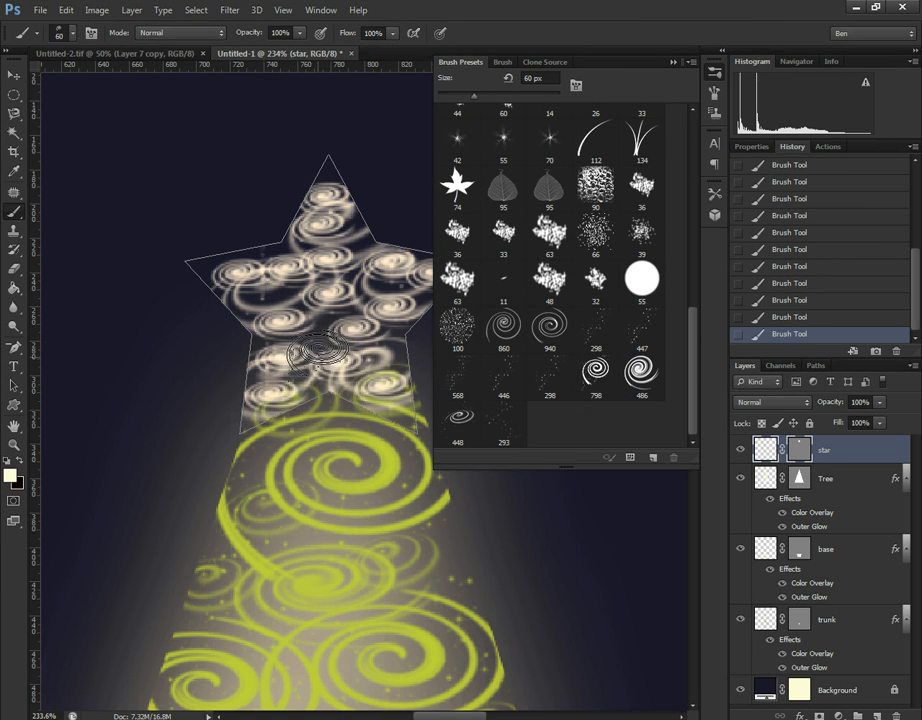
key(bracketleft)
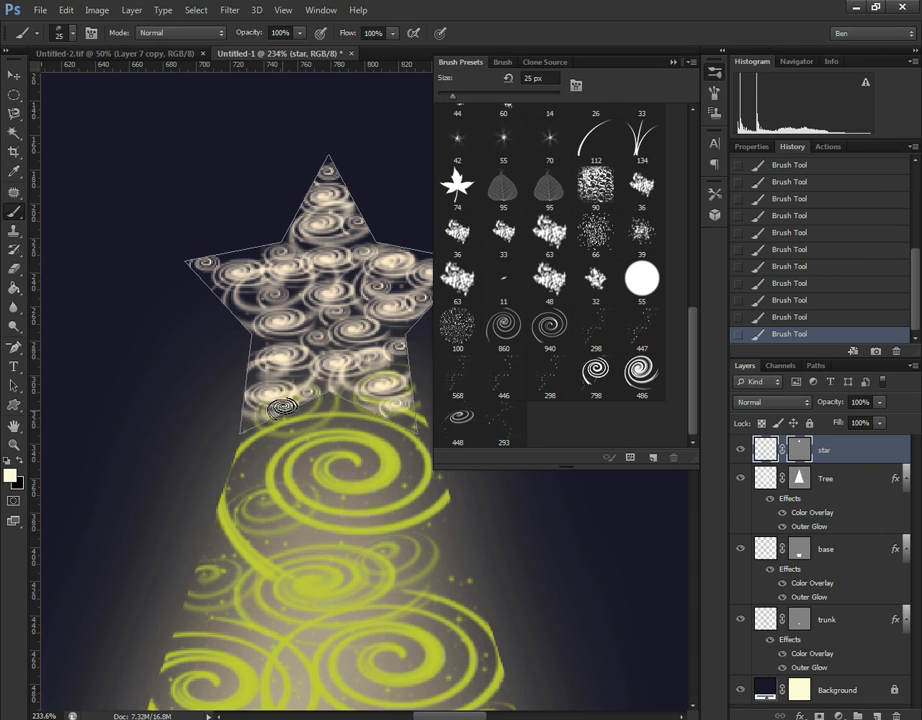
click(683, 61)
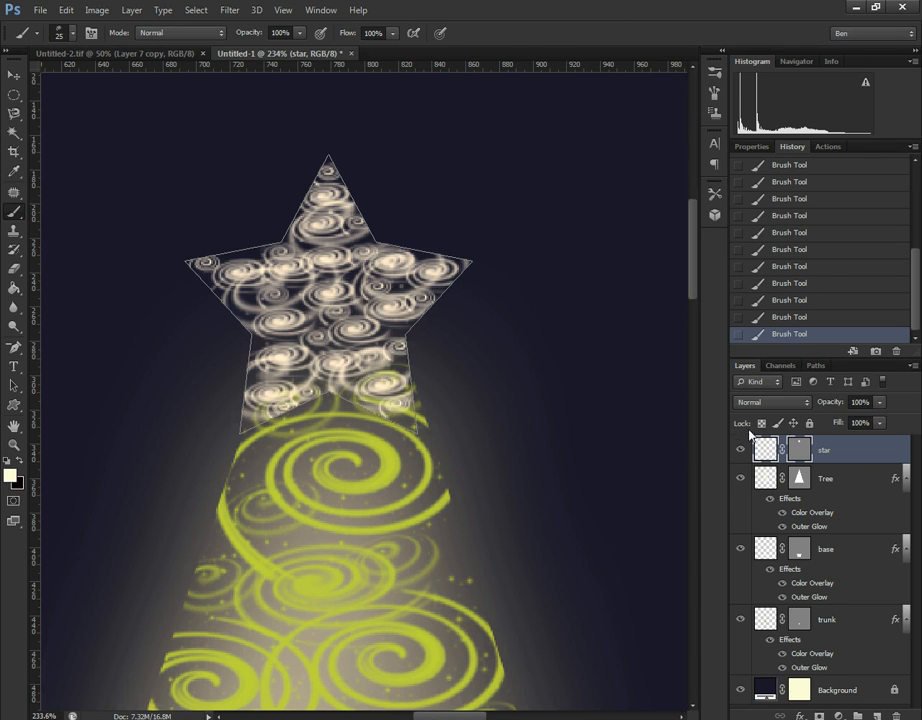
- Move the star layer about 4 px to the right over the tip of the tree
key(v)
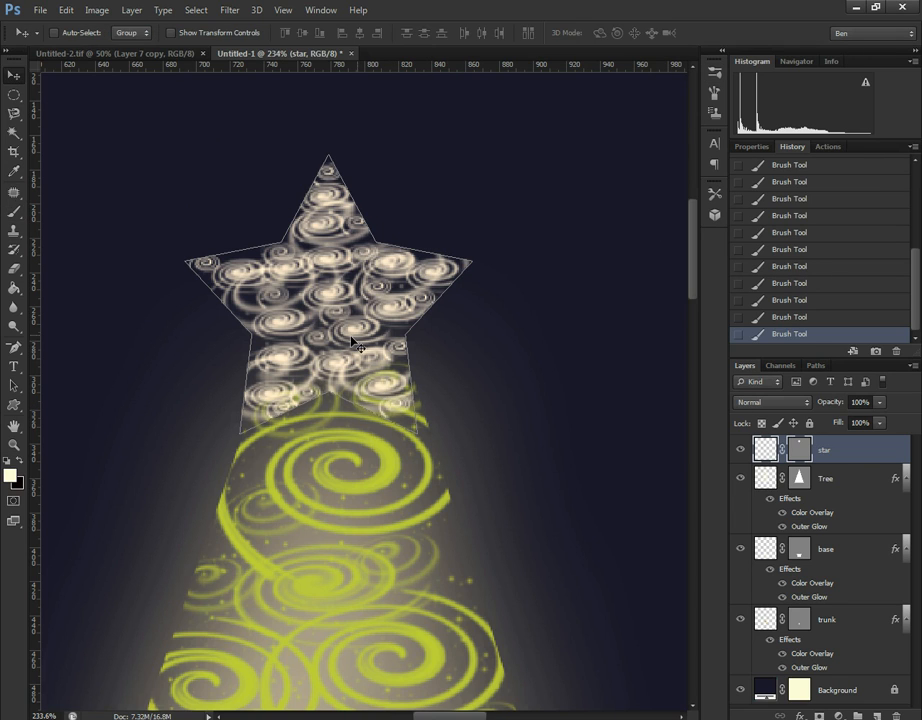
drag(352, 342, 358, 342)
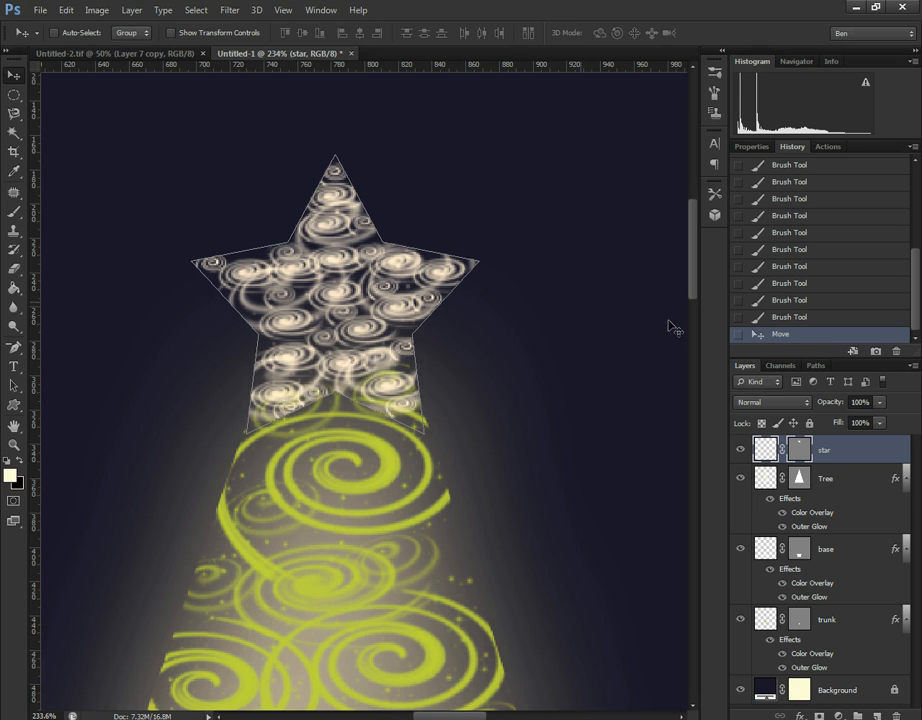
- Add an outer glow to the star layer and enlarge its size to about 49 px
right_click(851, 461)
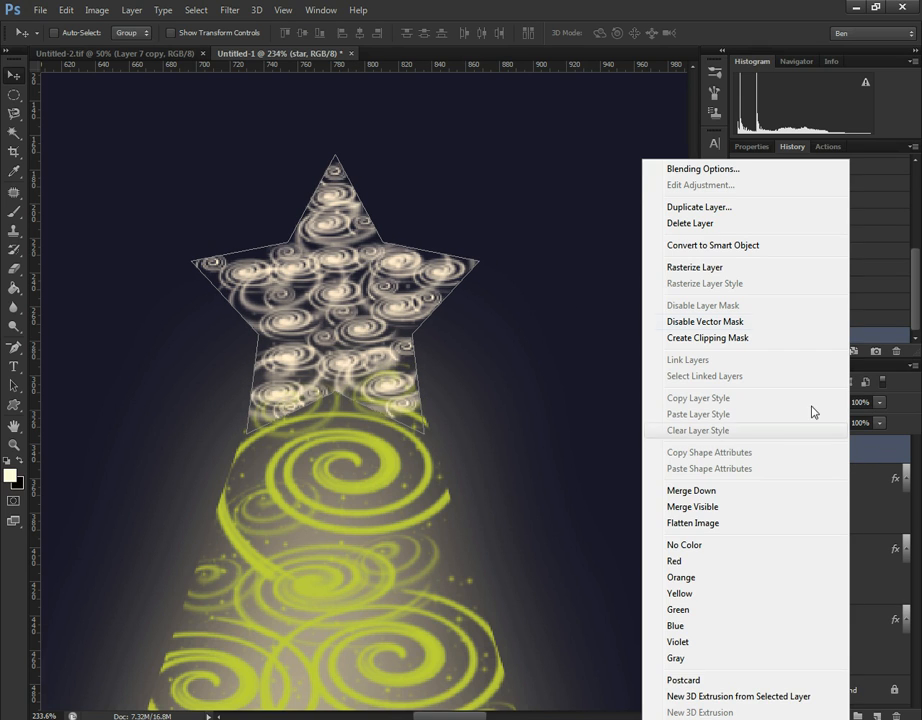
click(741, 173)
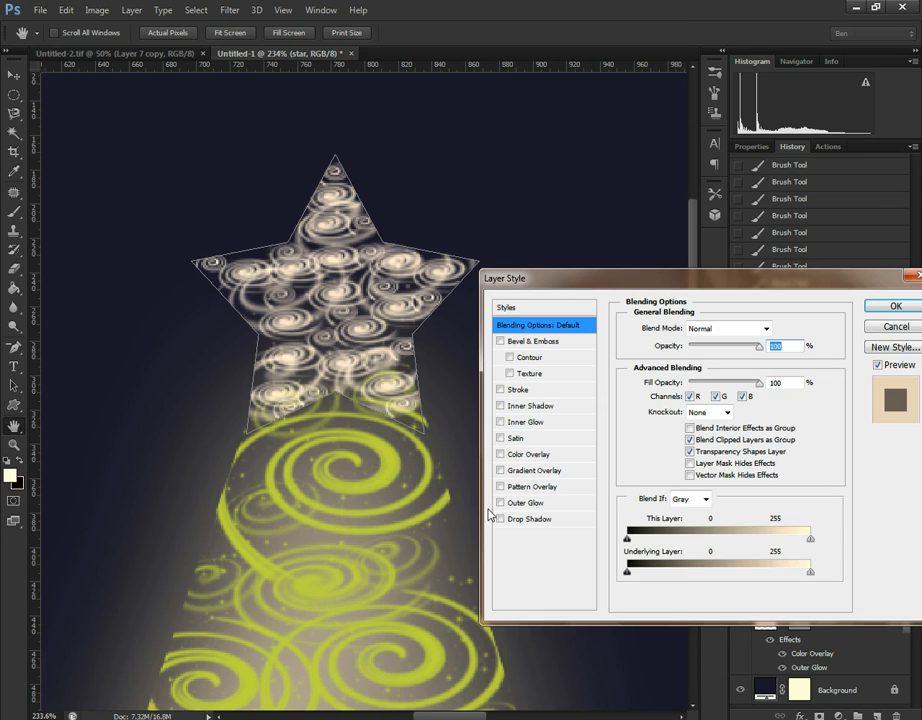
click(538, 504)
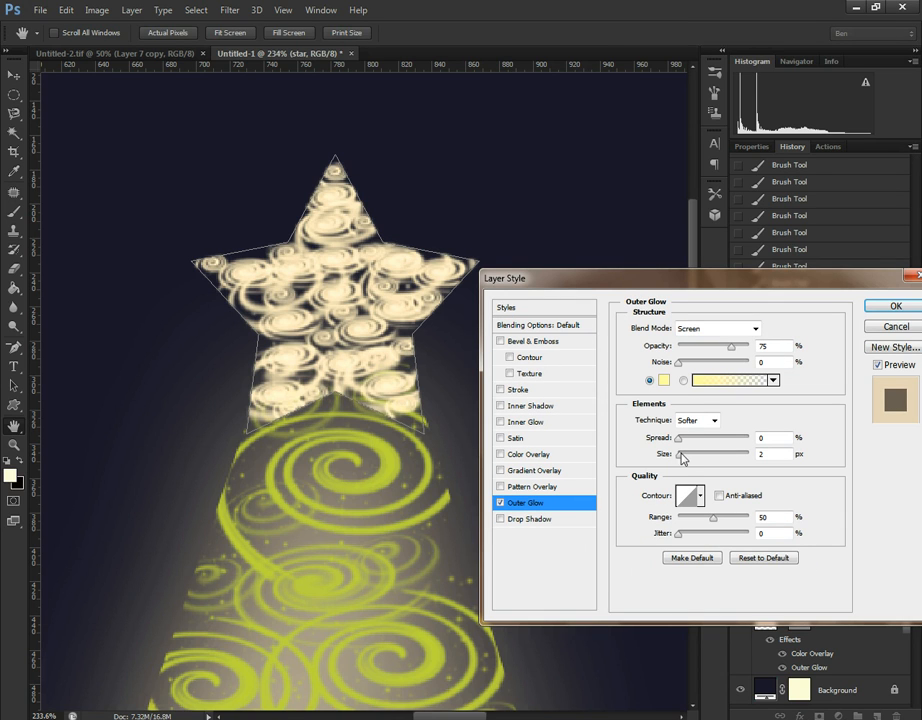
drag(682, 457, 698, 456)
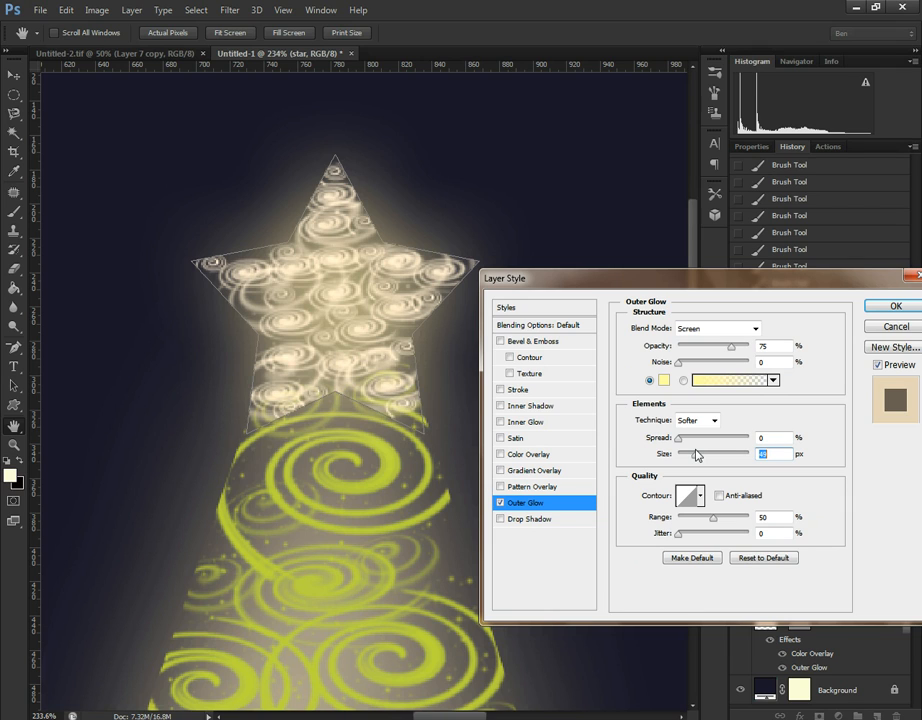
drag(696, 451, 696, 451)
- Add a yellow #fff446 color overlay to the star layer at 80% opacity and apply the layer style
click(538, 458)
click(785, 329)
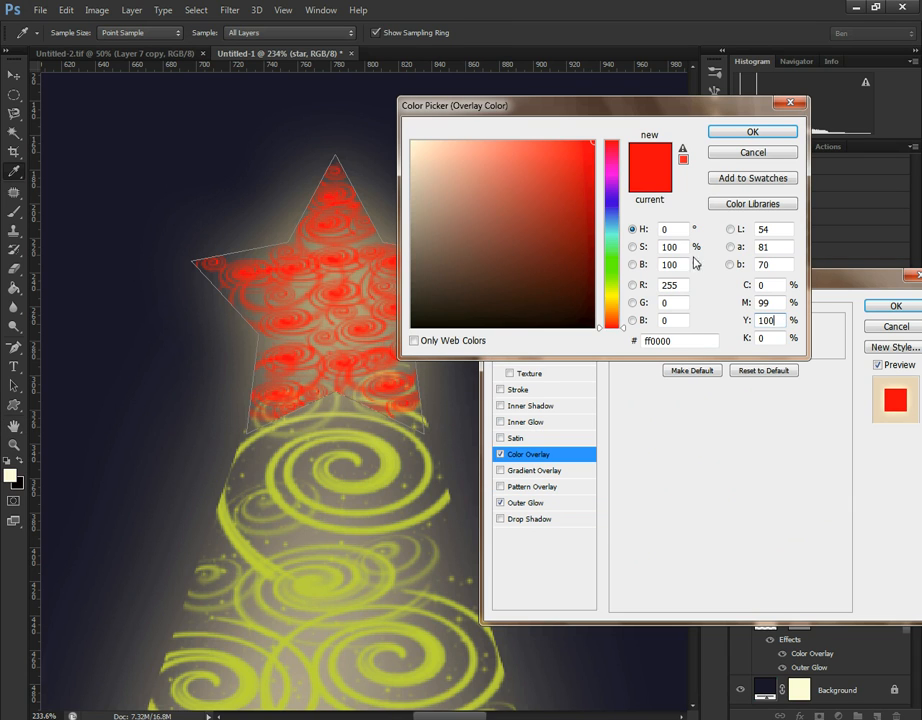
drag(627, 308, 612, 299)
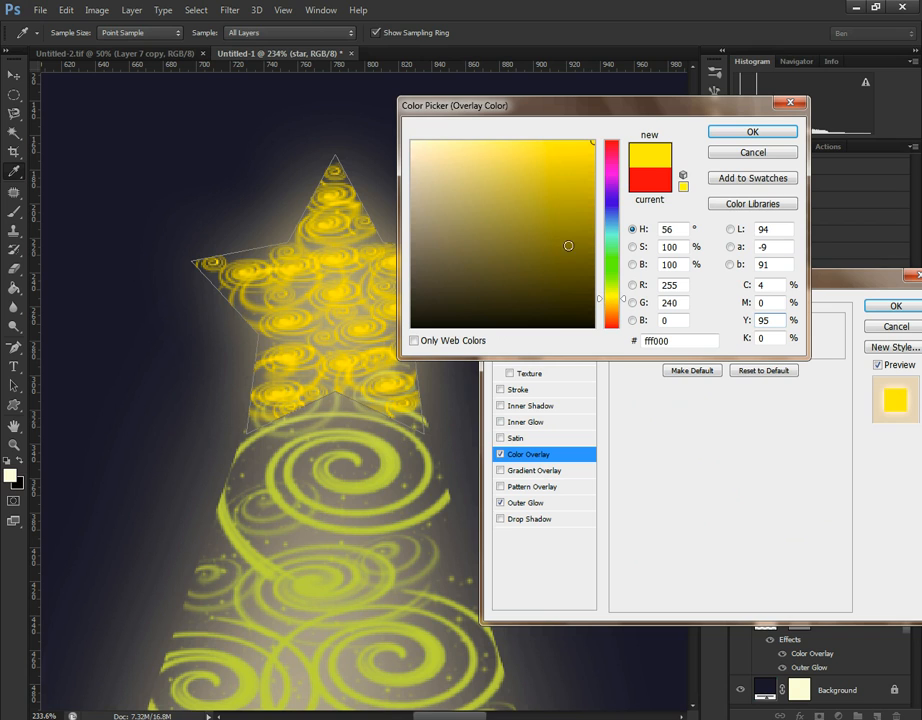
mouse_move(574, 156)
mouse_down()
mouse_move(477, 146)
mouse_move(544, 141)
mouse_up()
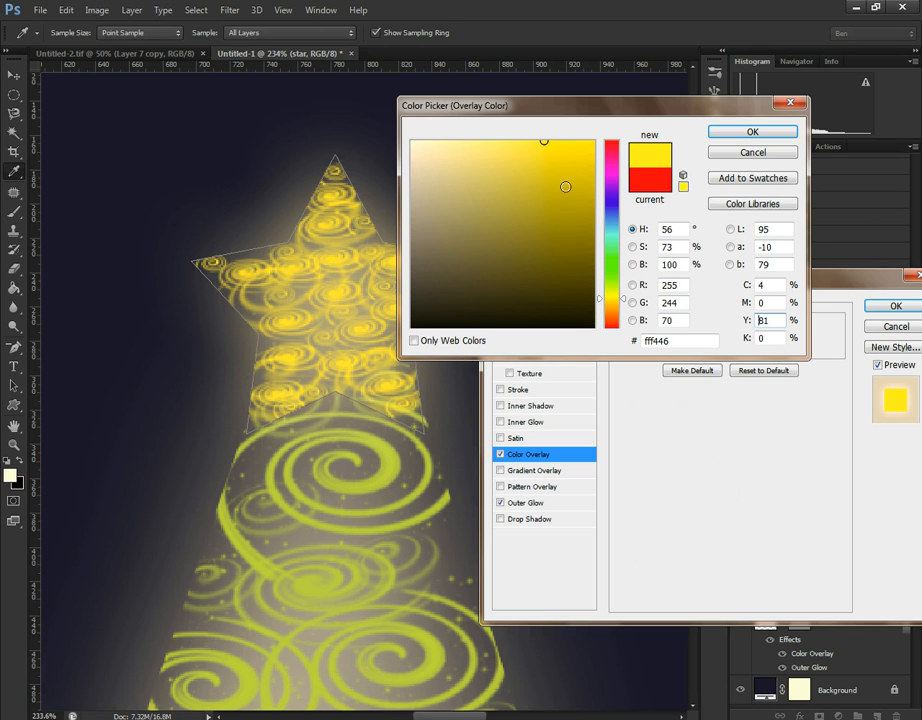
click(731, 132)
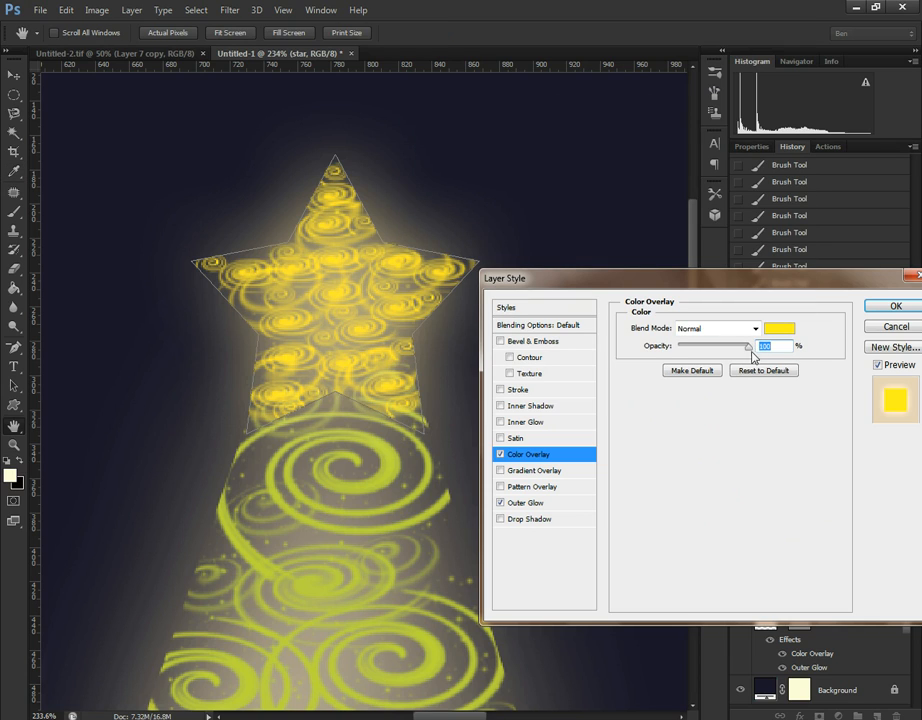
drag(750, 348, 742, 348)
drag(734, 349, 736, 349)
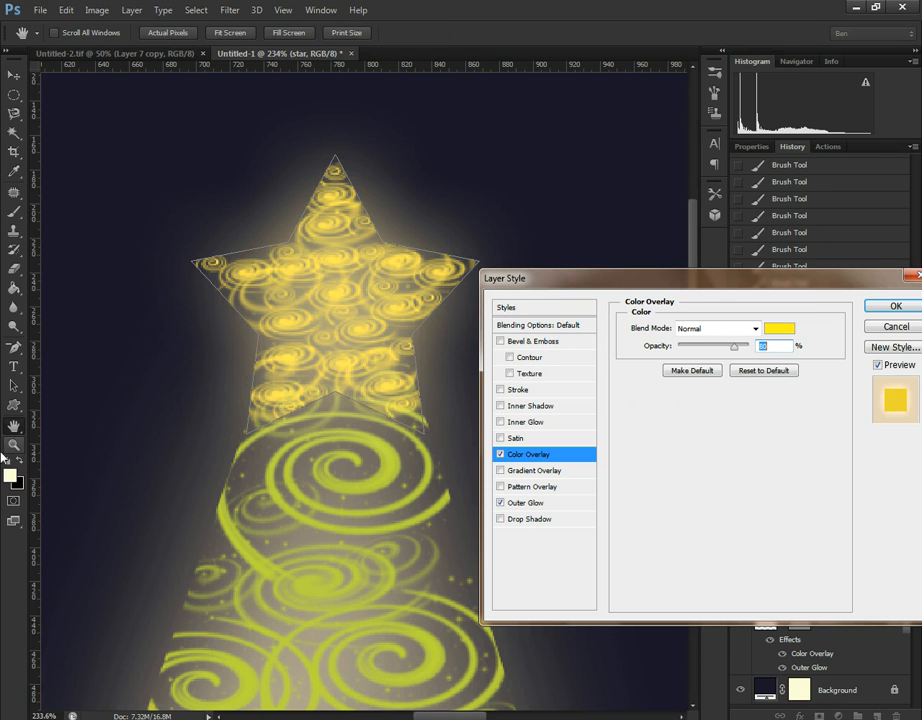
click(916, 307)
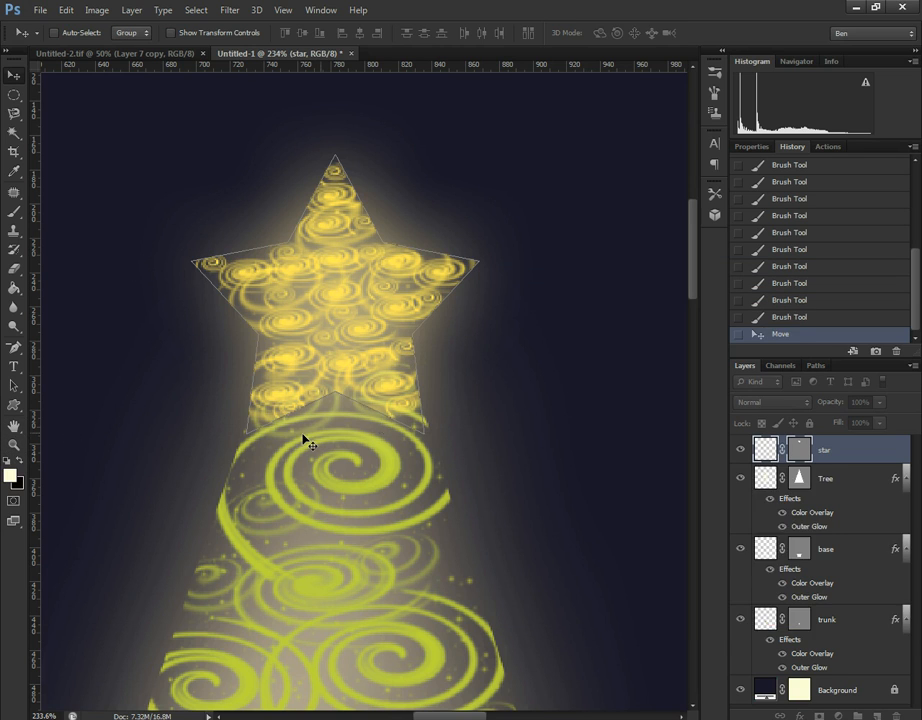
- Fit the whole canvas in view and group the star, Tree, base and trunk layers
key(z)
right_click(238, 422)
click(289, 430)
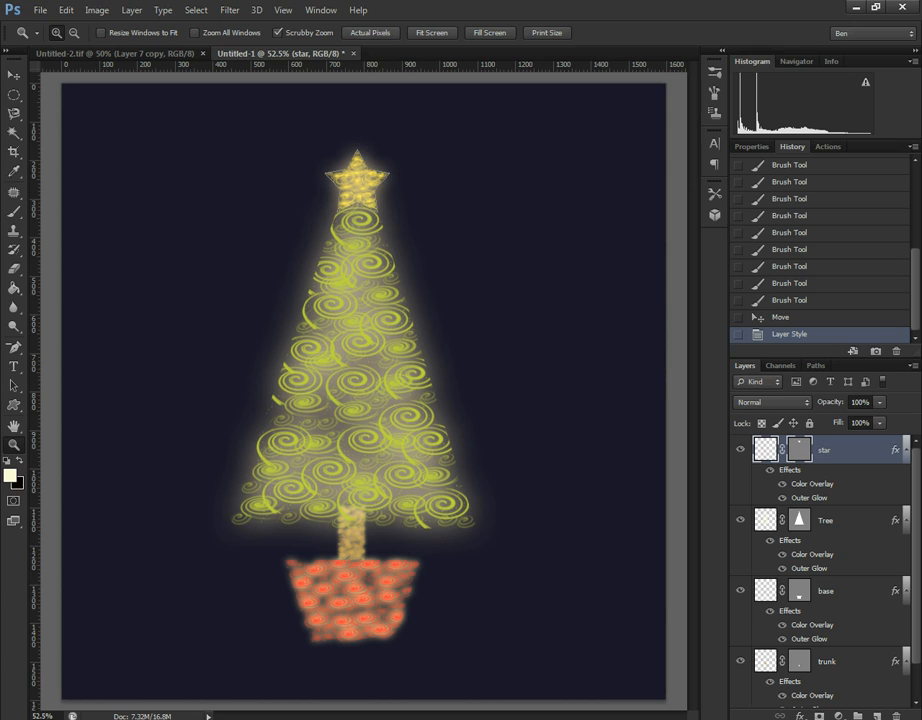
scroll(875, 570, down, 2)
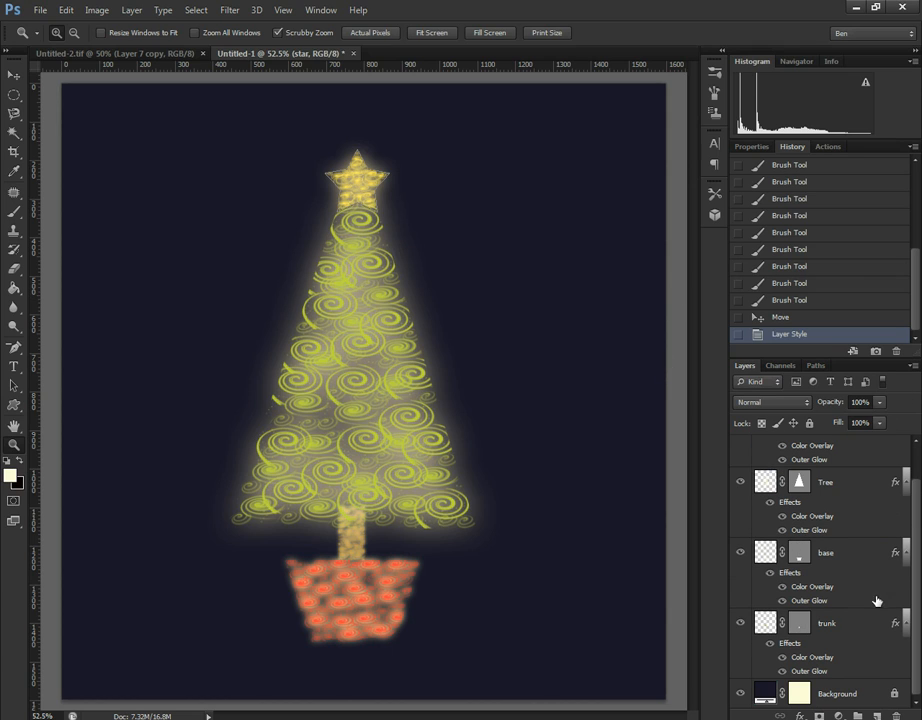
shift+click(850, 627)
scroll(914, 590, up, 2)
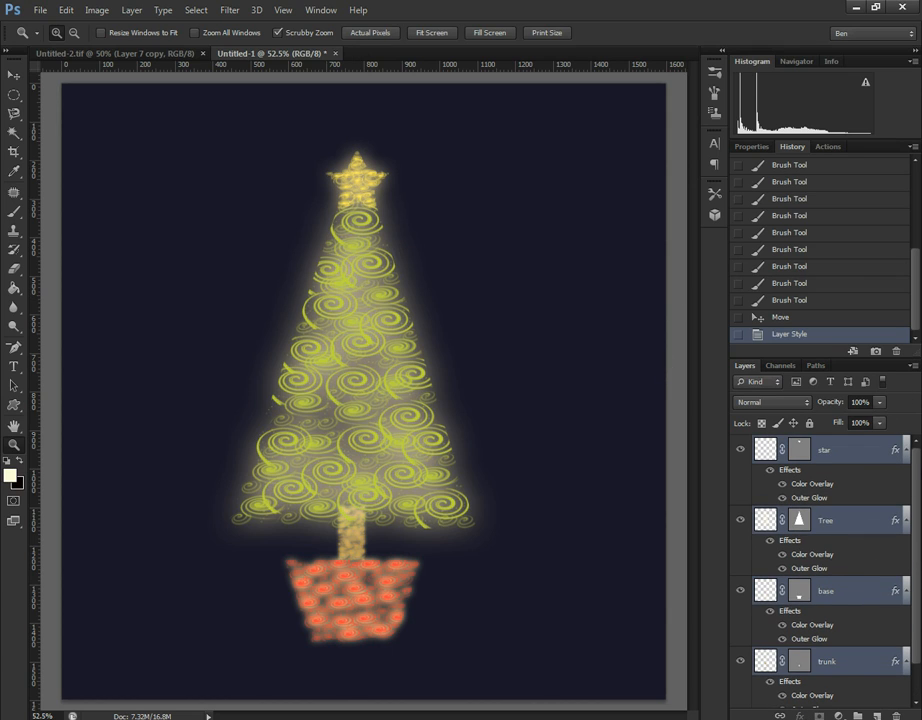
key(ctrl+g)
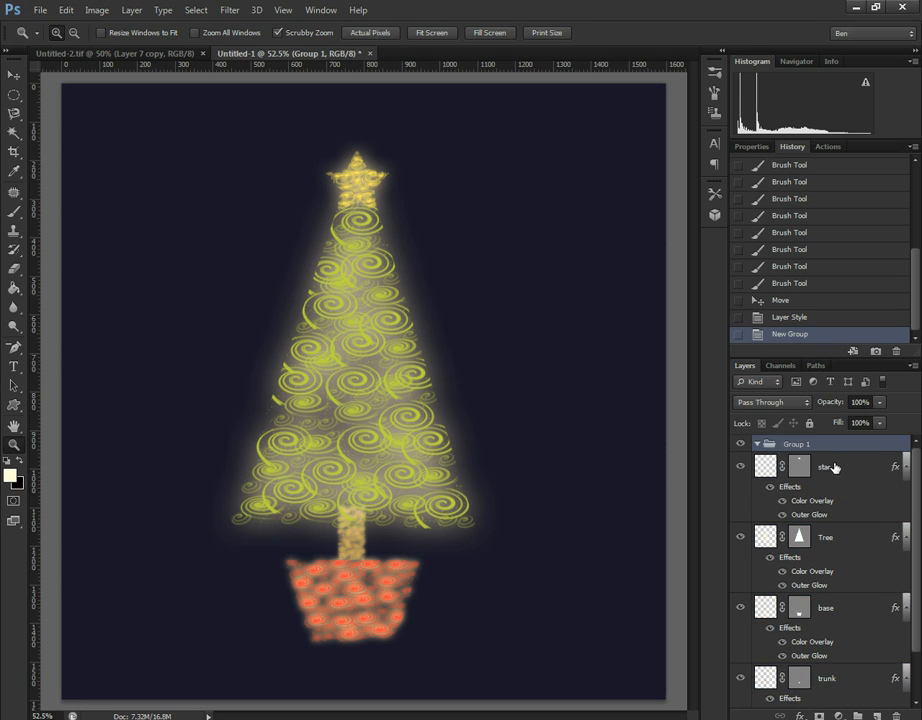
- Move the star, Tree, base and trunk layers inside Group 1 and collapse the group
click(833, 467)
scroll(833, 600, down, 3)
shift+click(845, 635)
scroll(849, 560, up, 3)
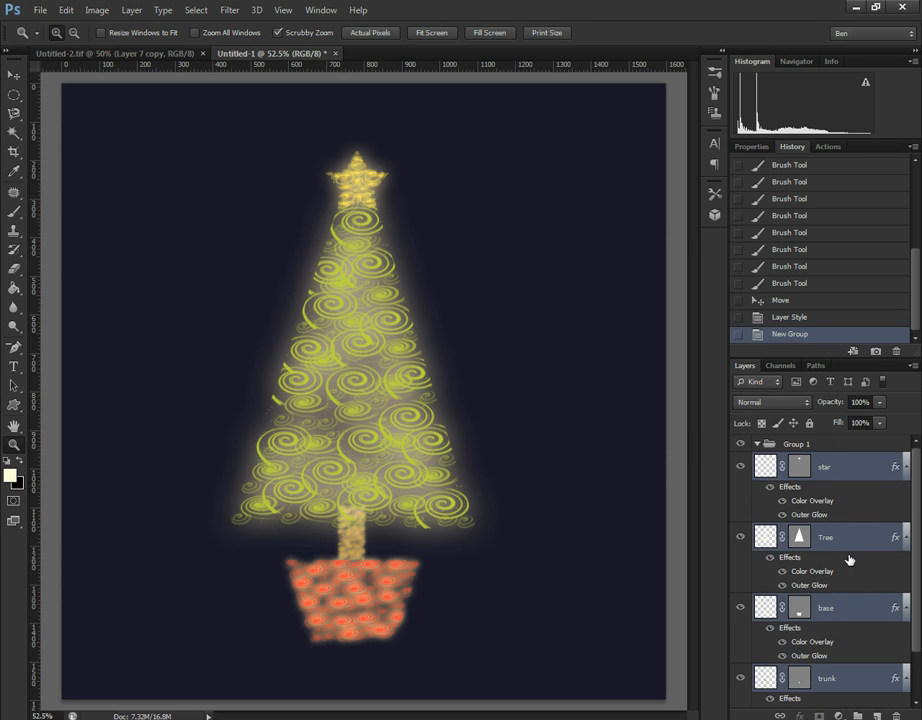
drag(833, 467, 834, 444)
click(800, 446)
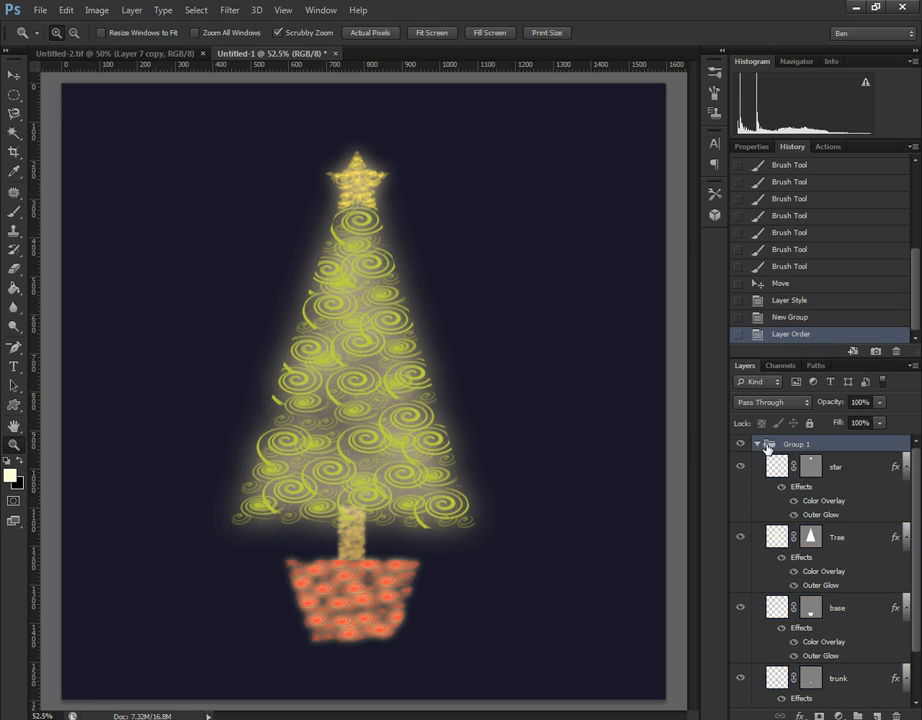
click(757, 444)
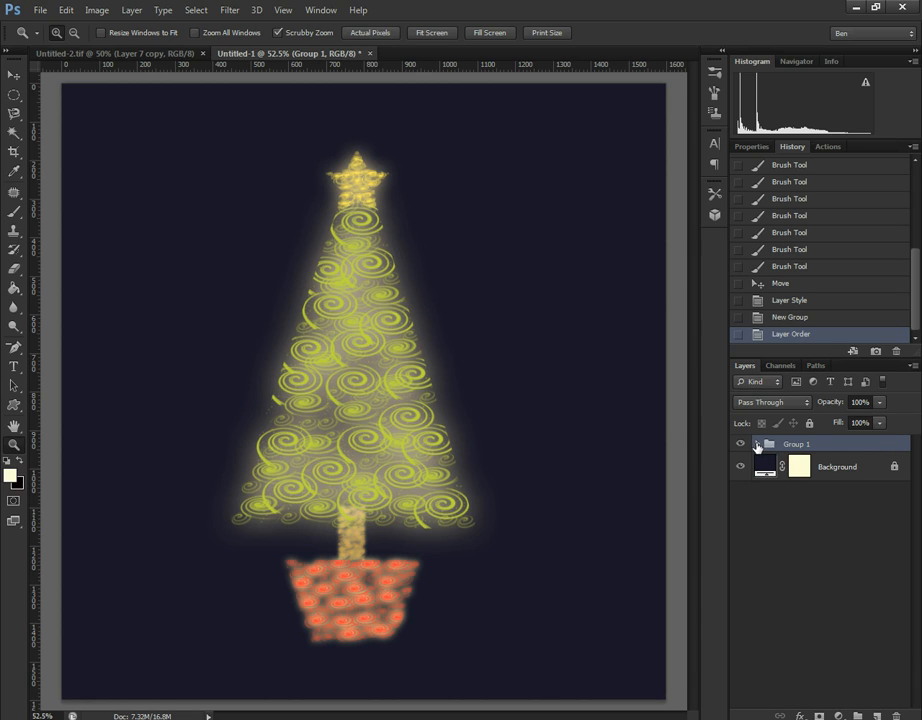
click(839, 716)
click(760, 617)
click(760, 617)
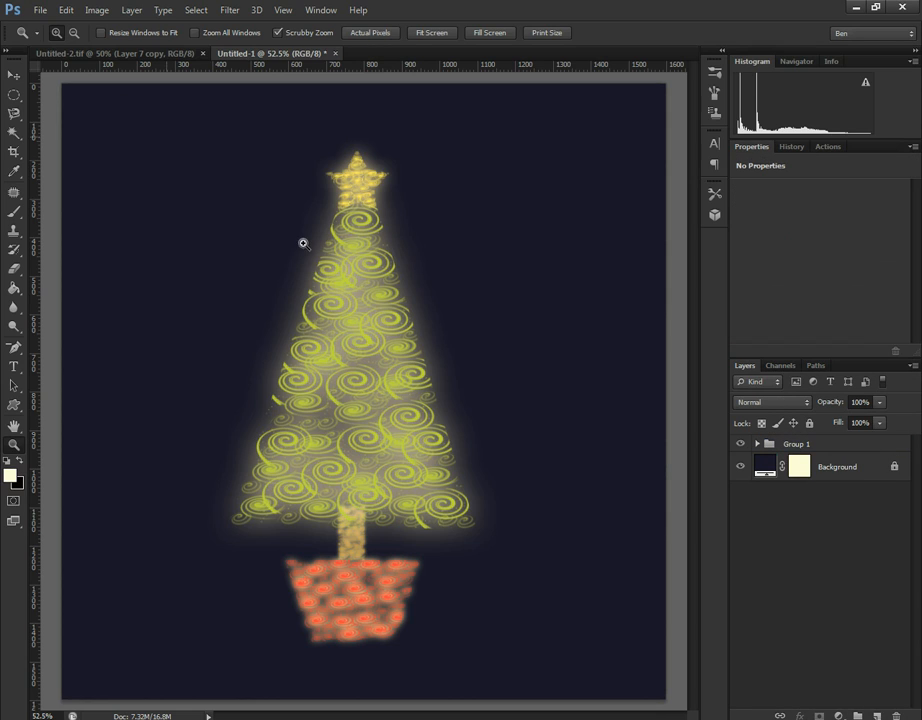
- Add a Brightness/Contrast adjustment above Group 1, clip it to the group, and set brightness to -9 and contrast to 44
click(830, 445)
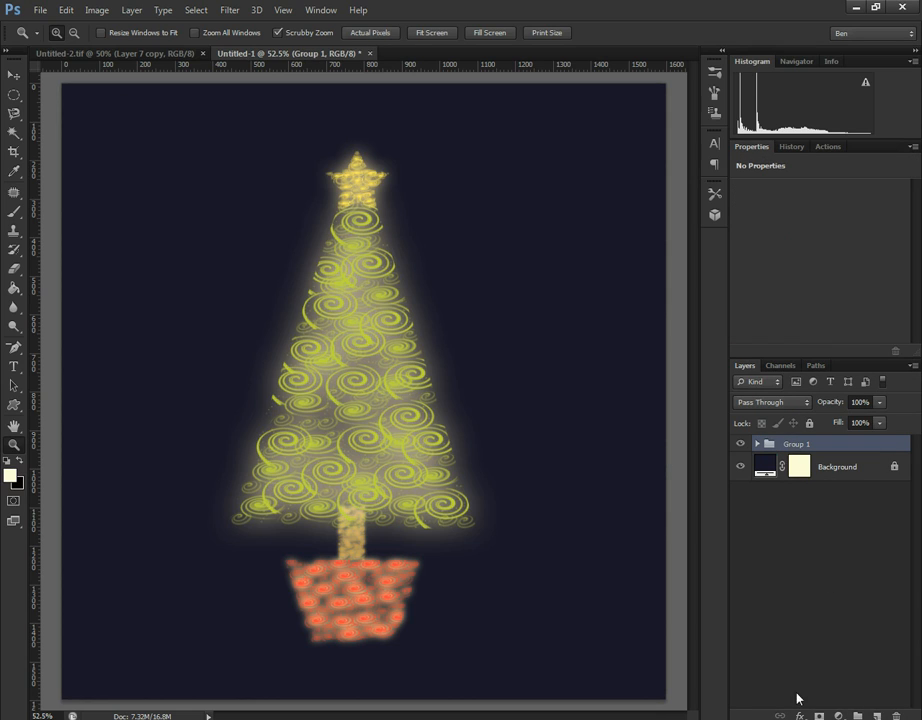
click(839, 716)
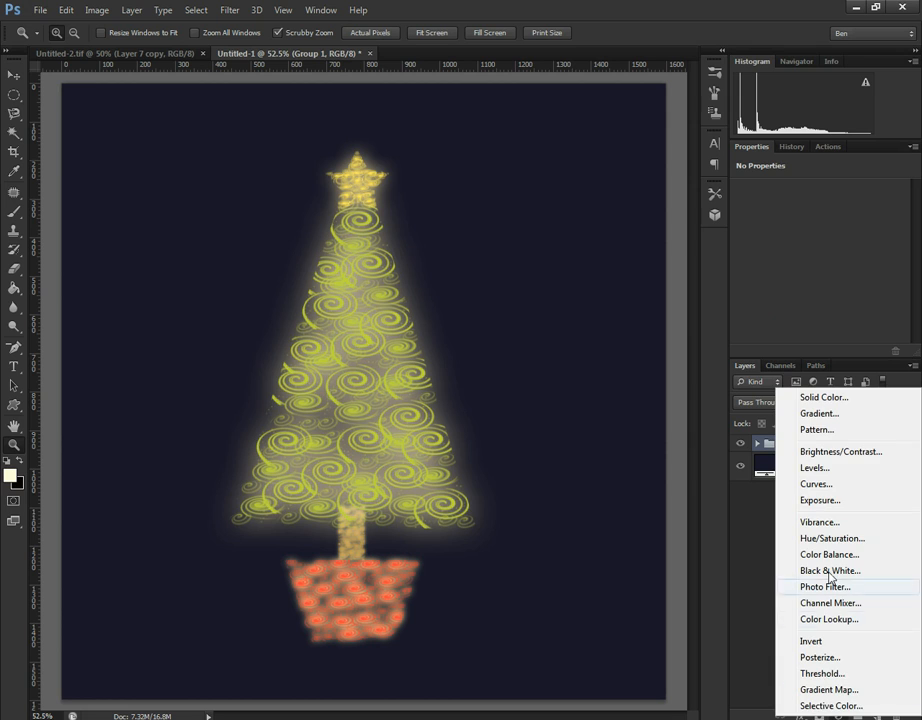
click(845, 453)
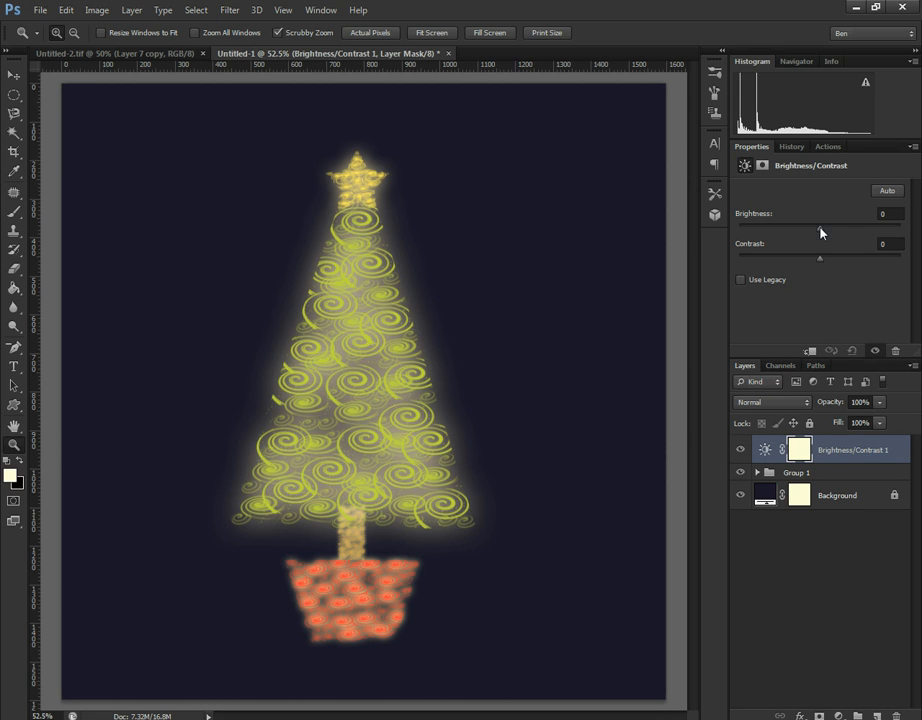
drag(835, 231, 828, 230)
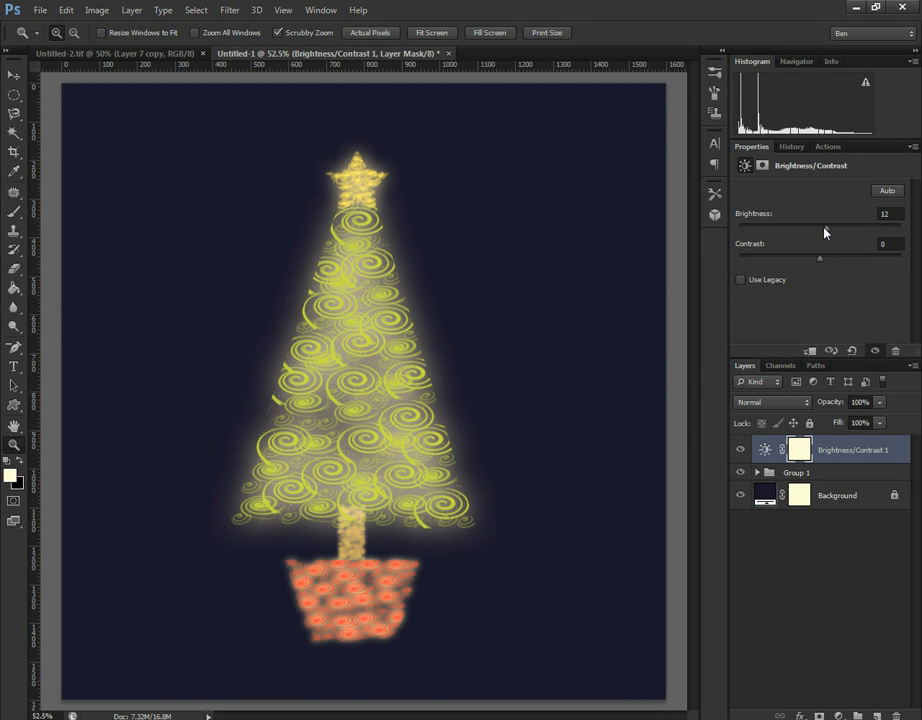
click(811, 351)
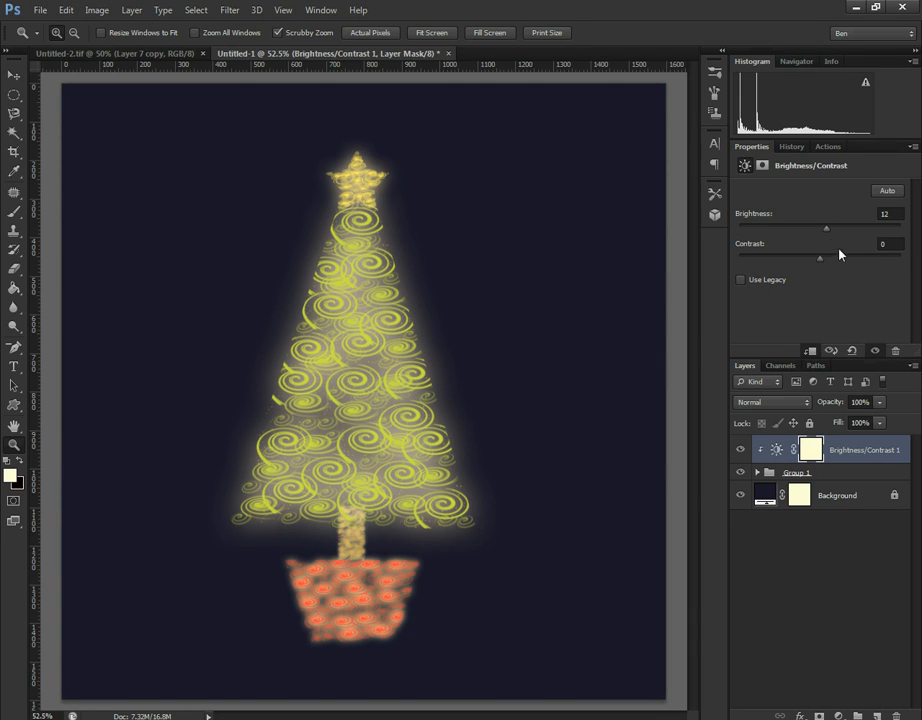
mouse_move(831, 230)
mouse_down()
mouse_move(846, 230)
mouse_move(827, 232)
mouse_up()
drag(819, 234, 845, 262)
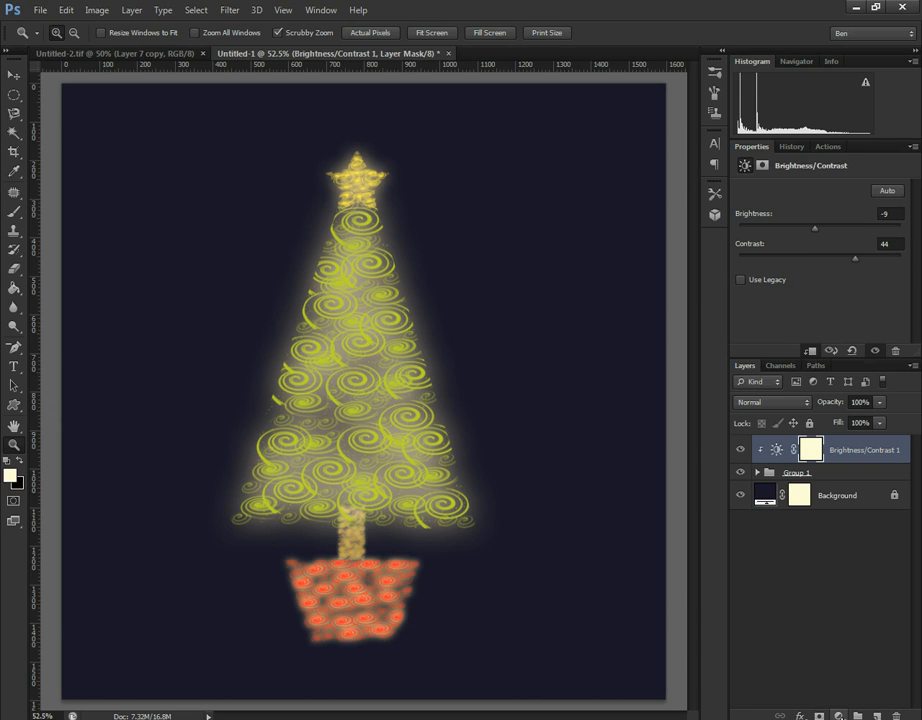
- Add a clipped Vibrance adjustment above the Brightness/Contrast layer with vibrance +23 and saturation -1
click(838, 716)
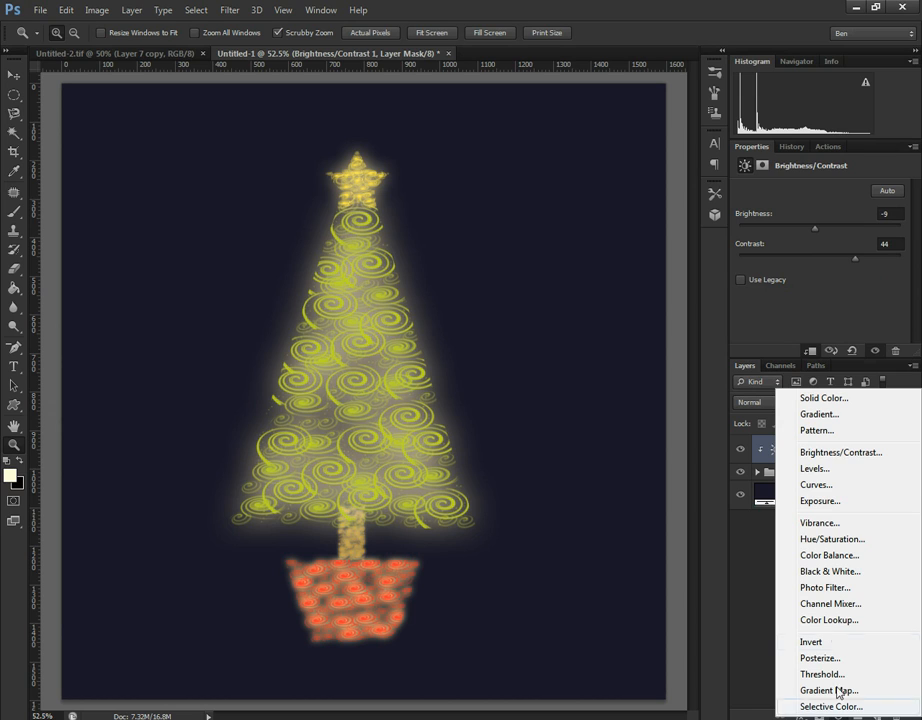
click(856, 523)
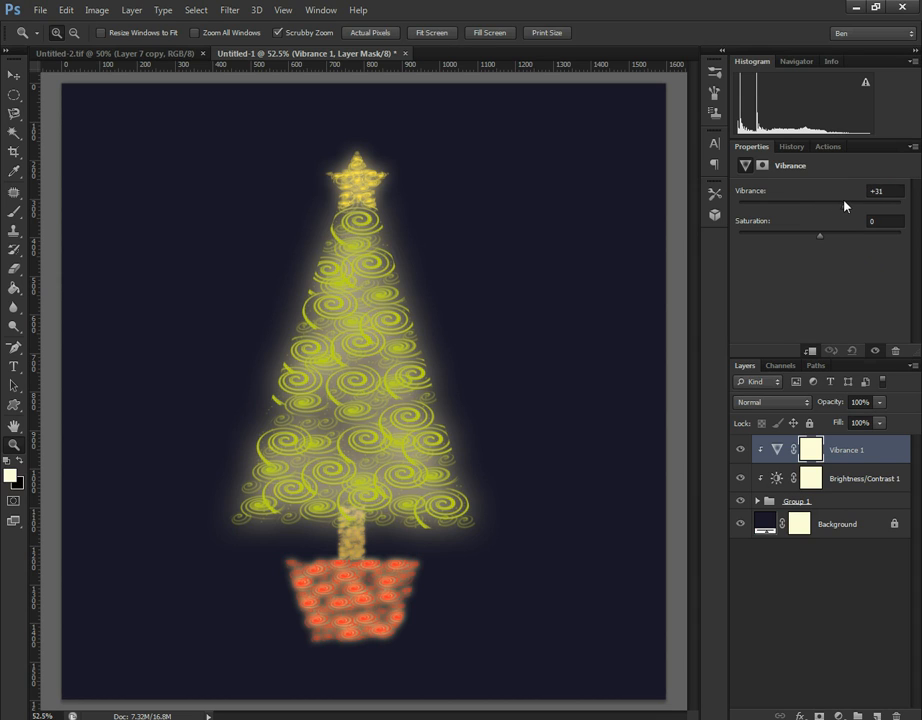
mouse_move(820, 237)
mouse_down()
mouse_move(846, 233)
mouse_move(807, 240)
mouse_move(820, 239)
mouse_up()
- Expand Group 1 and move the star layer slightly upward above the tip of the tree
click(757, 501)
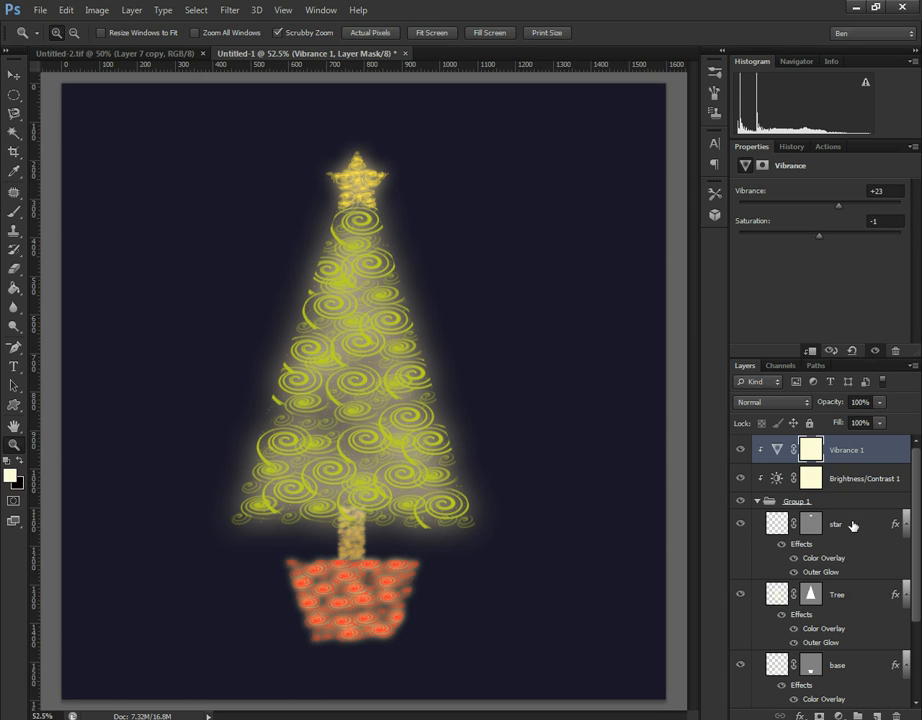
click(852, 525)
click(14, 75)
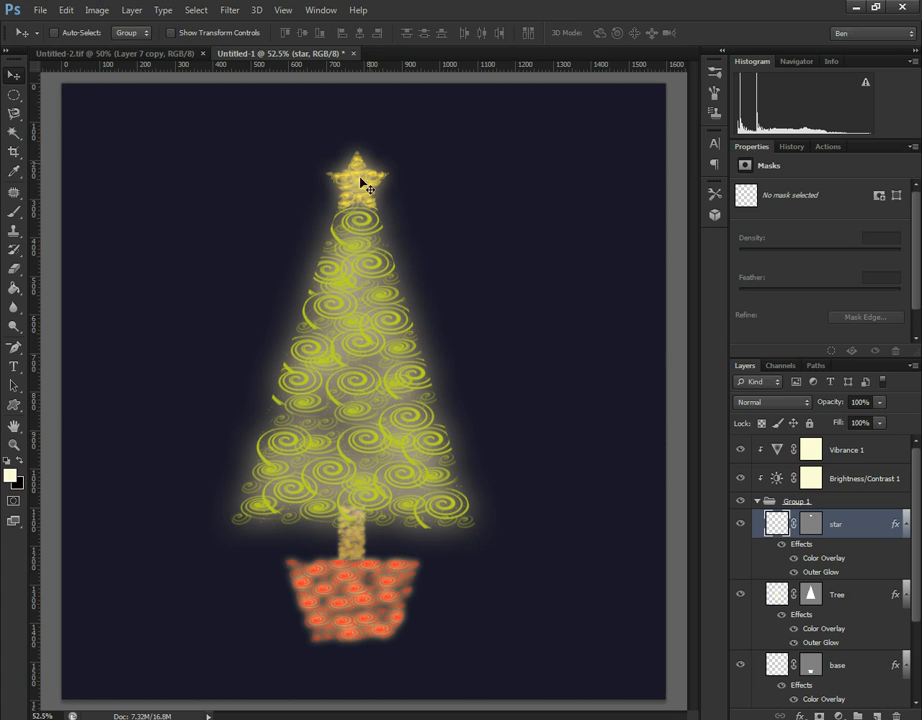
drag(360, 177, 361, 178)
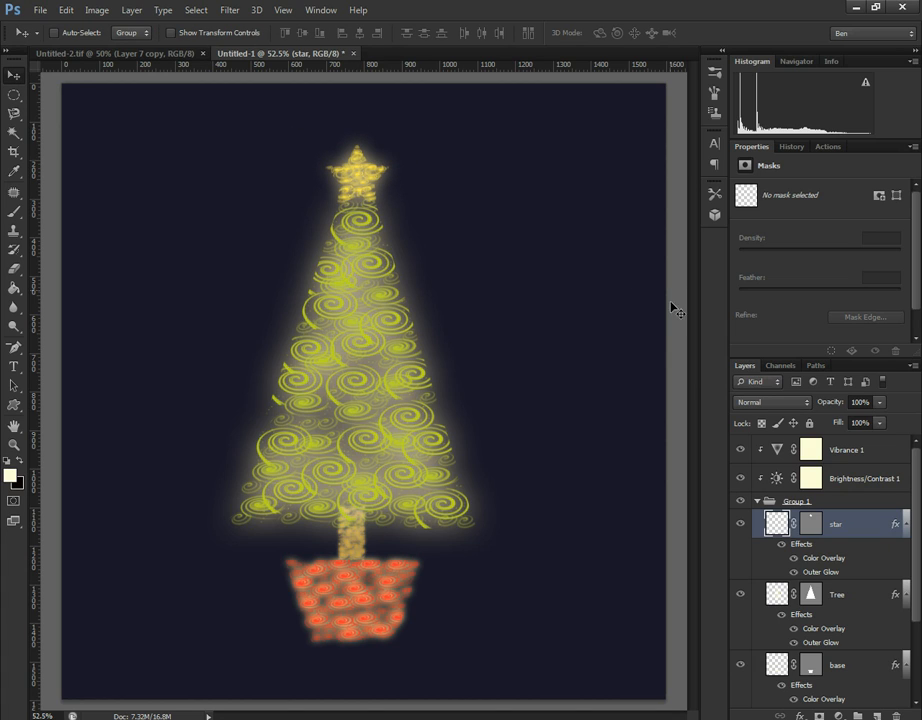
- Select the Tree layer and load the 798 px swirl brush preset, reducing its size to 125 px
click(779, 604)
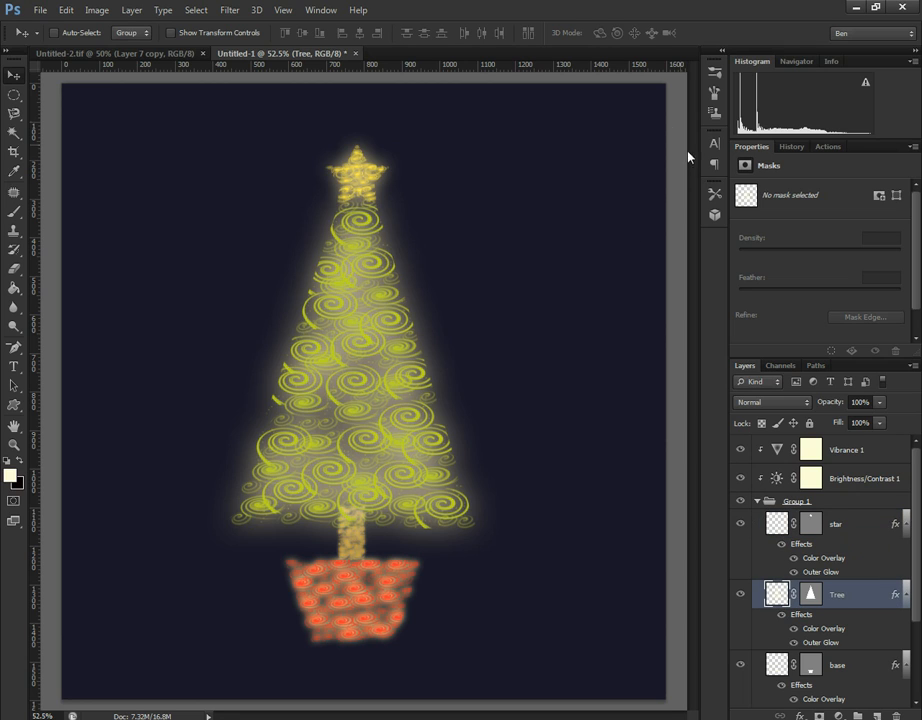
click(714, 71)
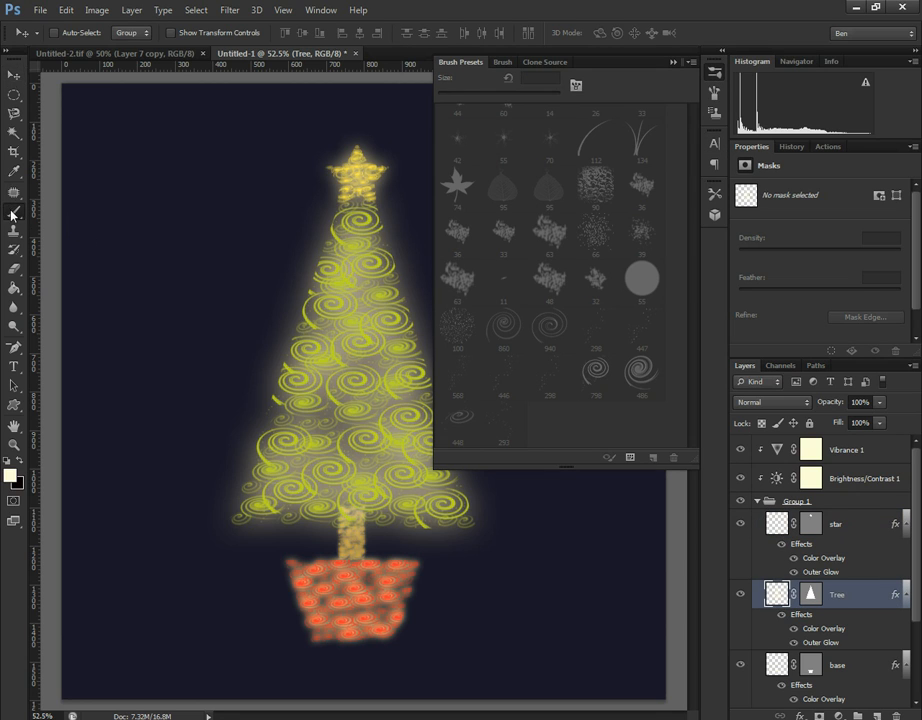
click(13, 211)
click(596, 371)
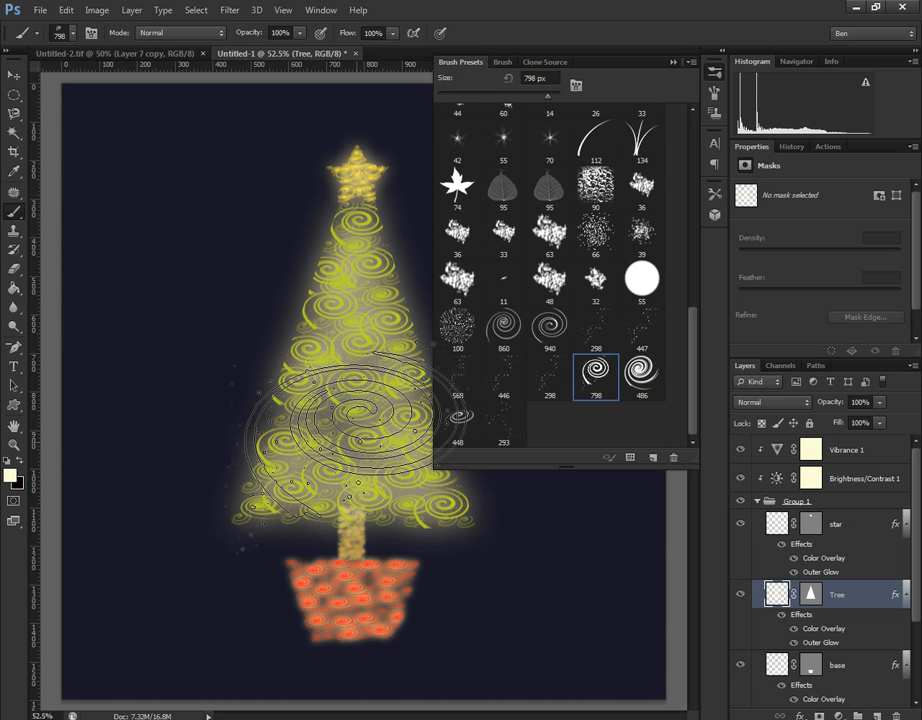
key(bracketleft)
key(bracketleft)
key(bracketleft)
key(bracketleft)
key(bracketleft)
key(bracketleft)
key(bracketleft)
key(bracketleft)
key(bracketleft)
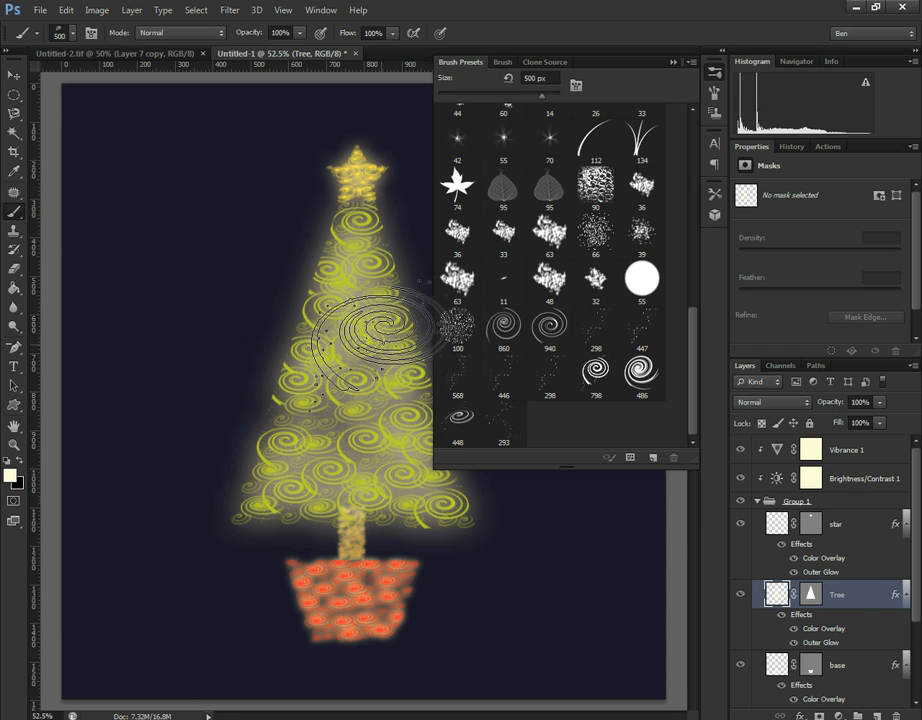
key(bracketleft)
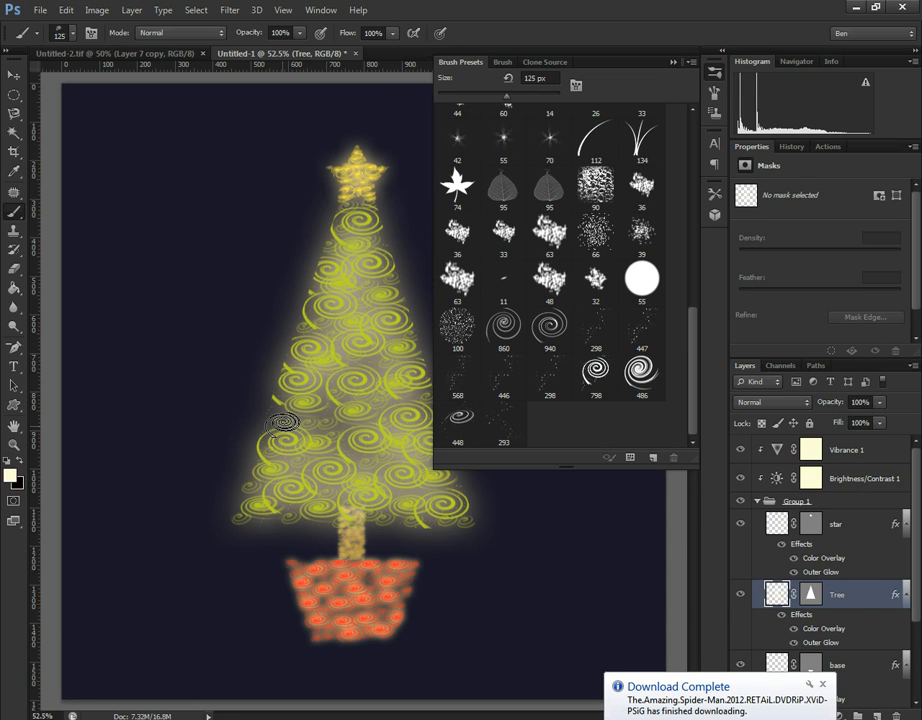
click(823, 686)
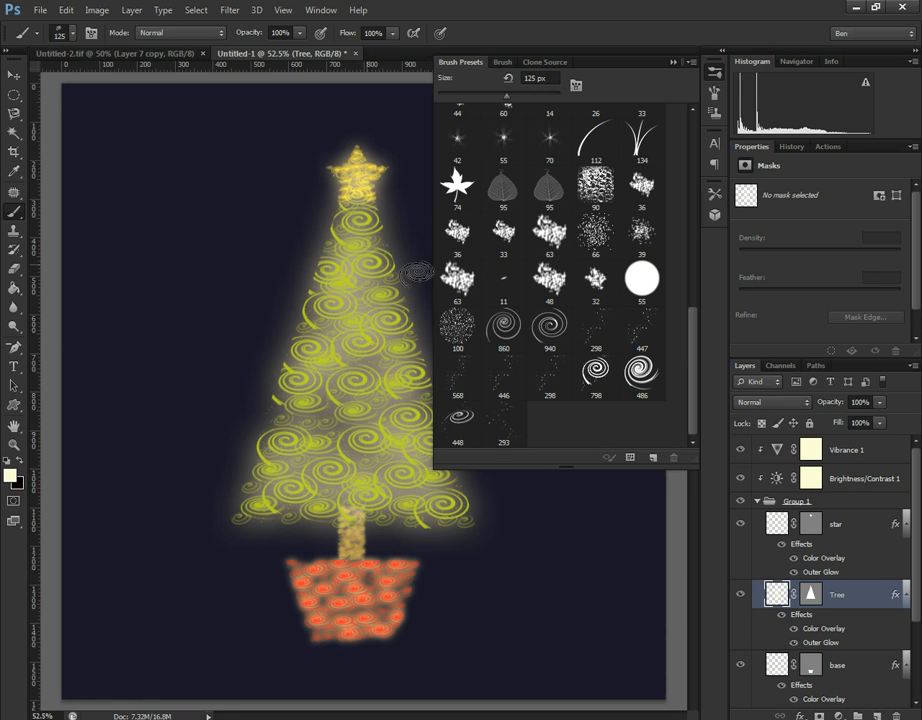
- Load the 486 px swirl brush preset and reduce its size to 125 px
click(648, 374)
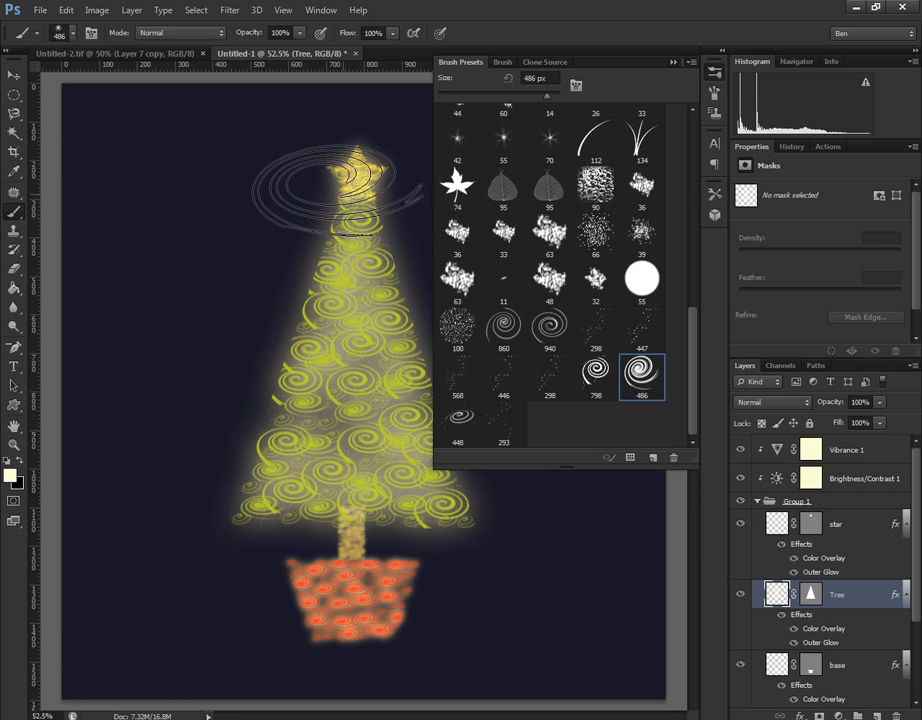
key(bracketleft)
key(bracketleft)
key(bracketleft)
key(bracketleft)
key(bracketleft)
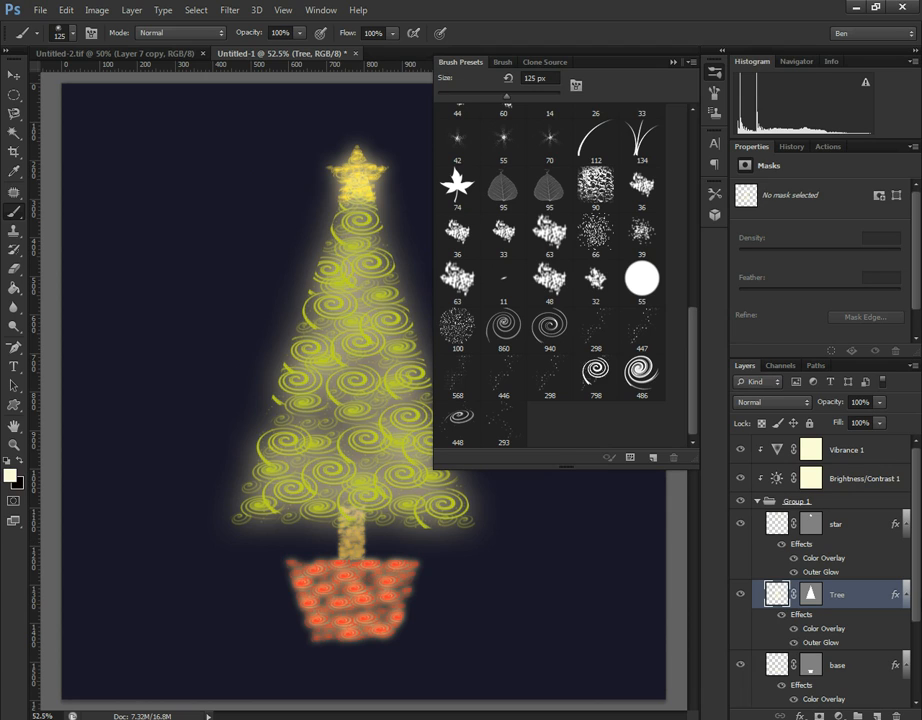
click(673, 63)
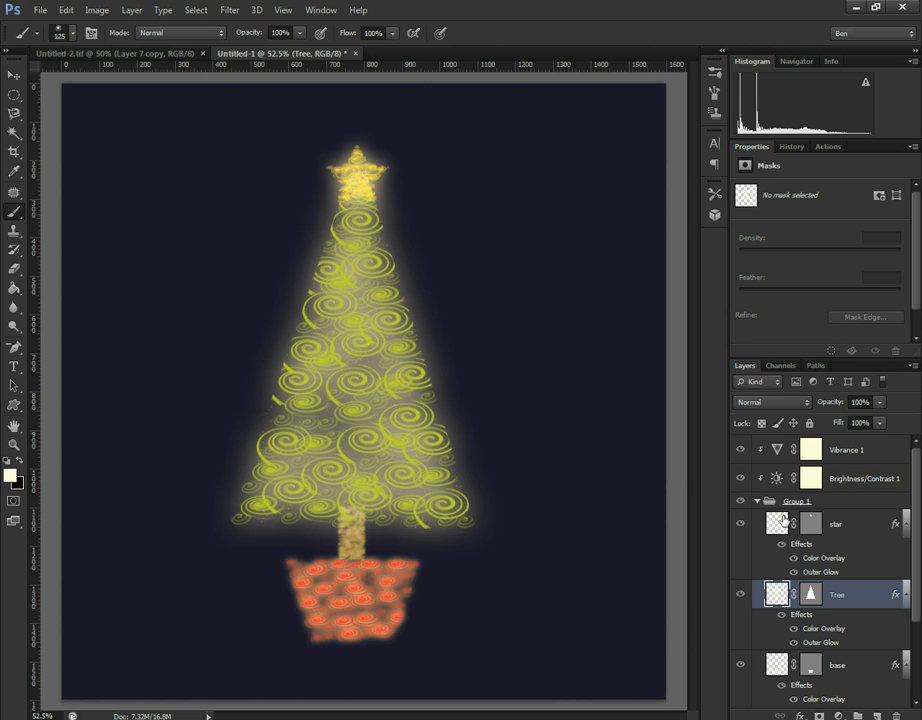
- Collapse Group 1 and add a new empty layer above the Vibrance 1 adjustment
click(764, 502)
click(850, 452)
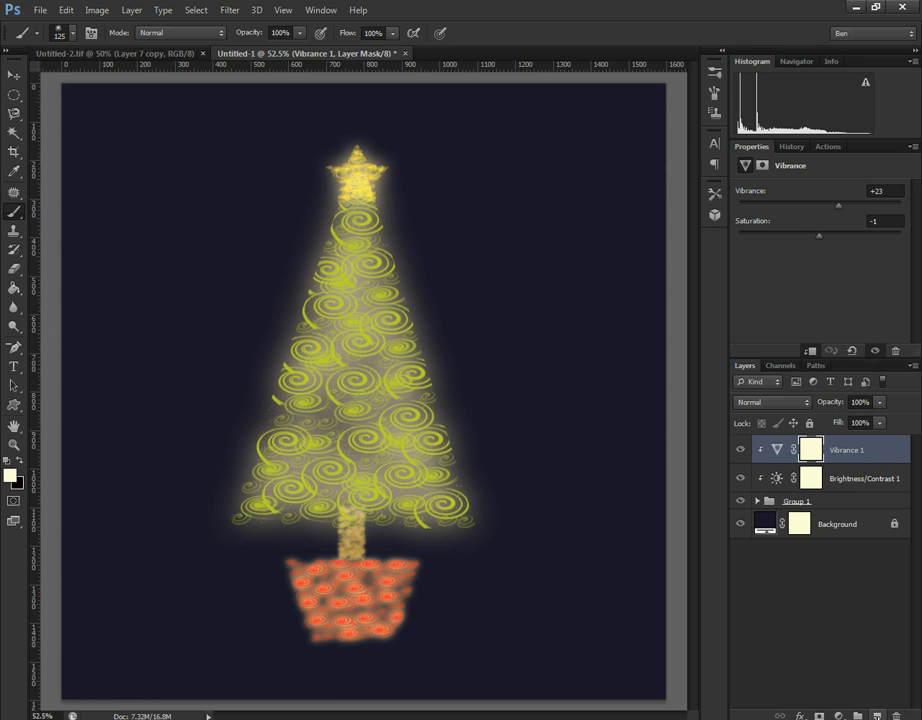
click(857, 716)
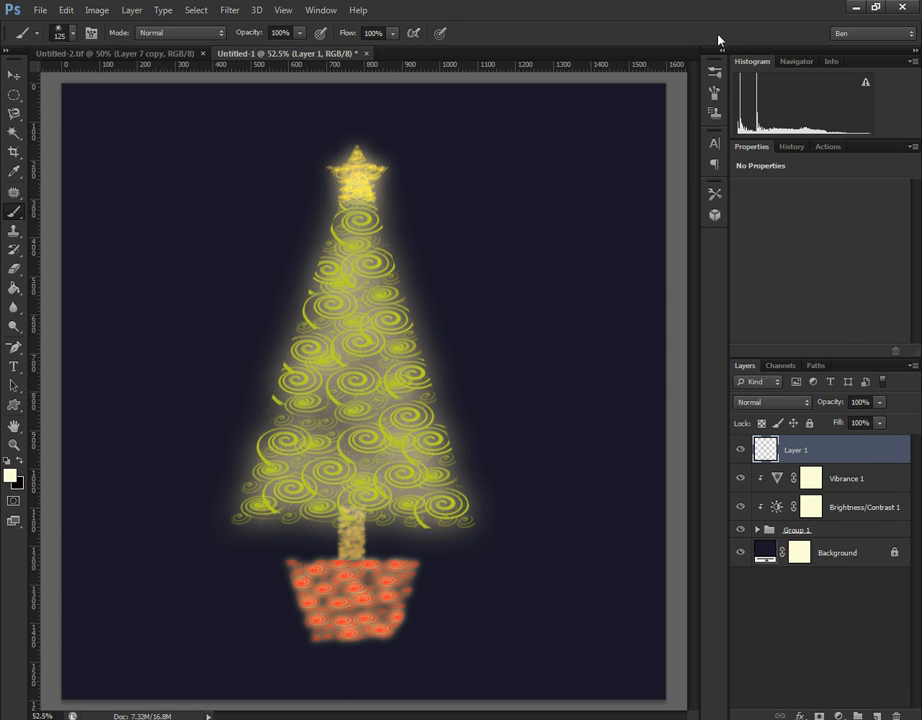
- Load the first soft round brush preset at 125 px with 0% hardness
click(714, 73)
scroll(568, 158, up, 15)
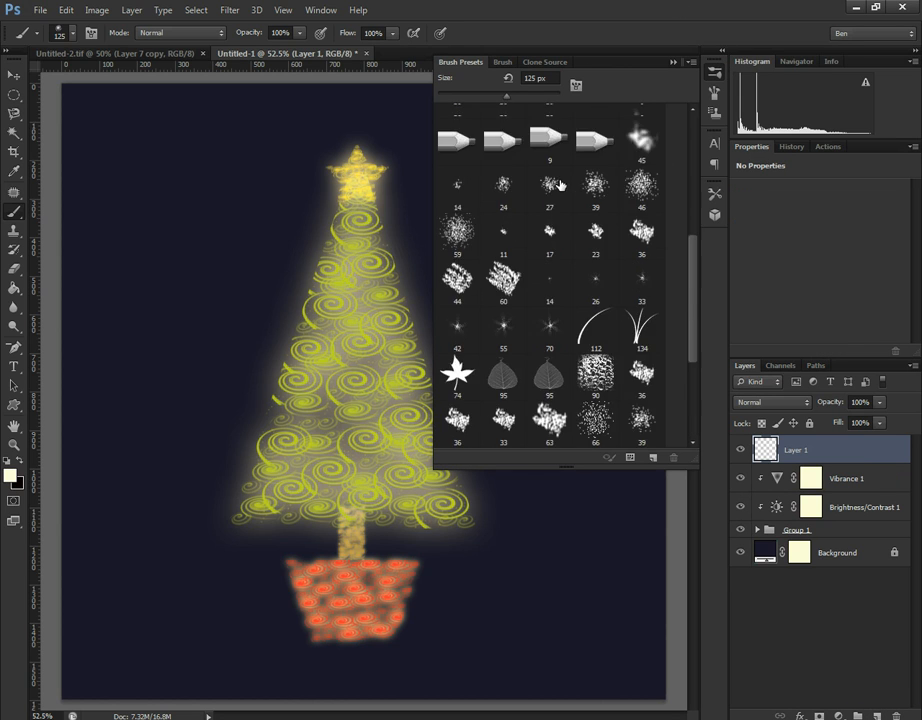
click(553, 127)
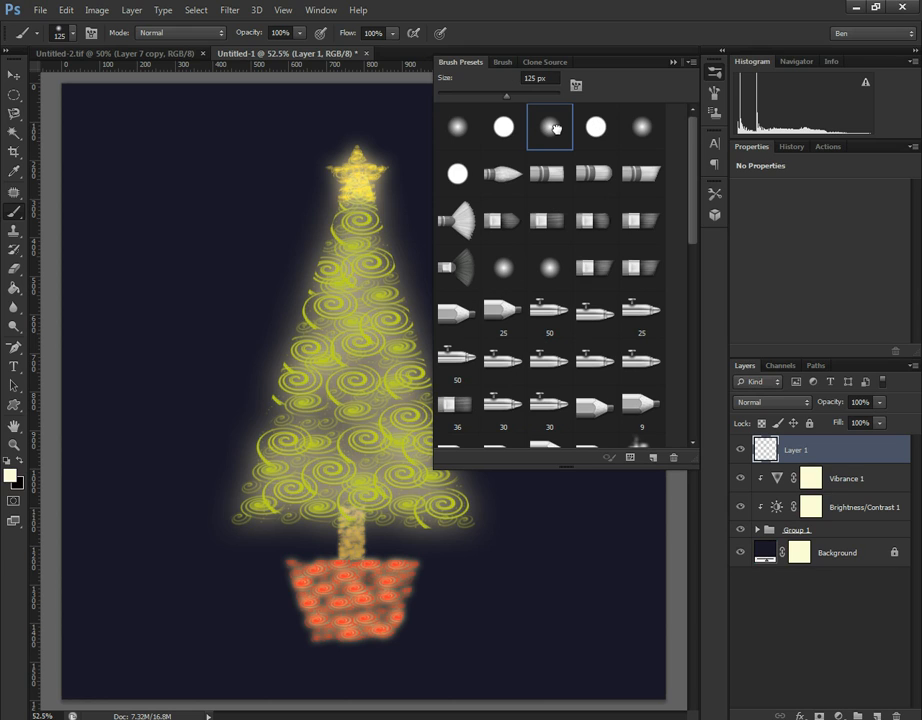
click(460, 127)
click(73, 34)
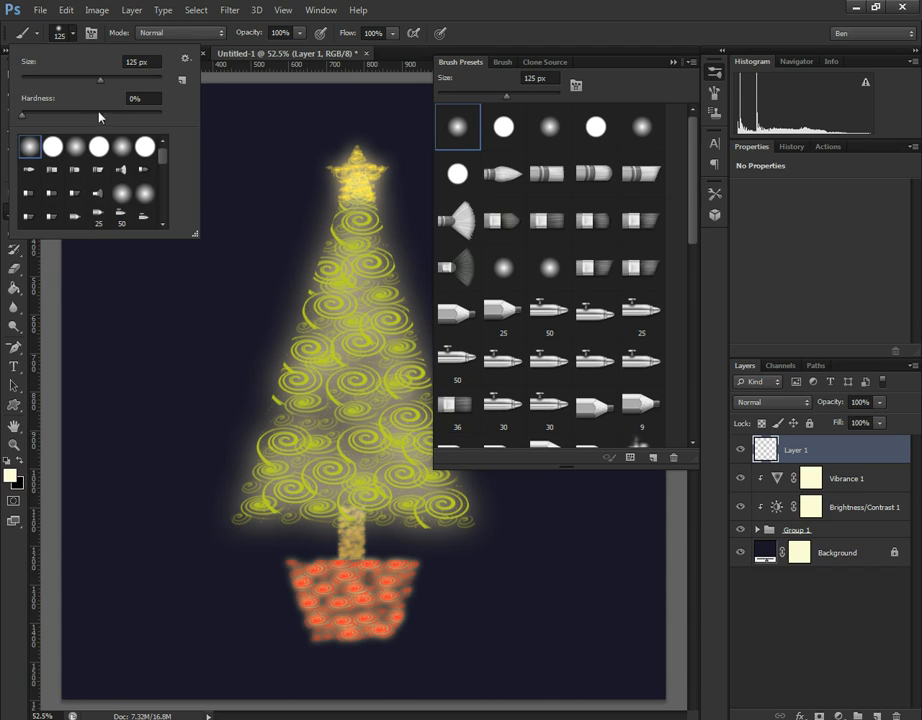
click(74, 36)
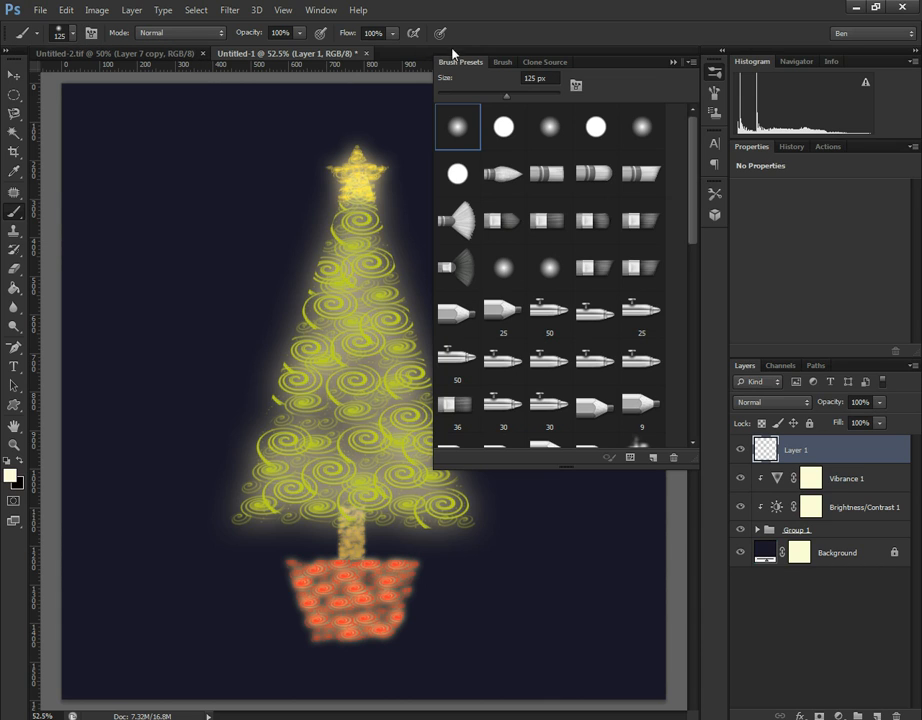
- Widen the soft round brush's spacing and enable Shape Dynamics with a size jitter of 93%
click(503, 62)
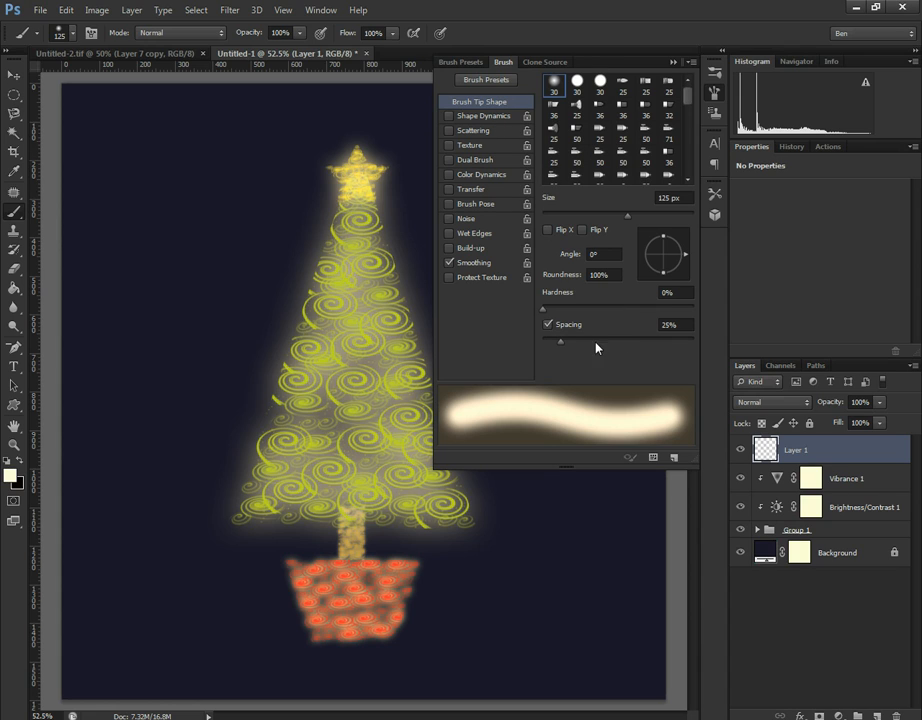
drag(560, 346, 622, 339)
click(492, 114)
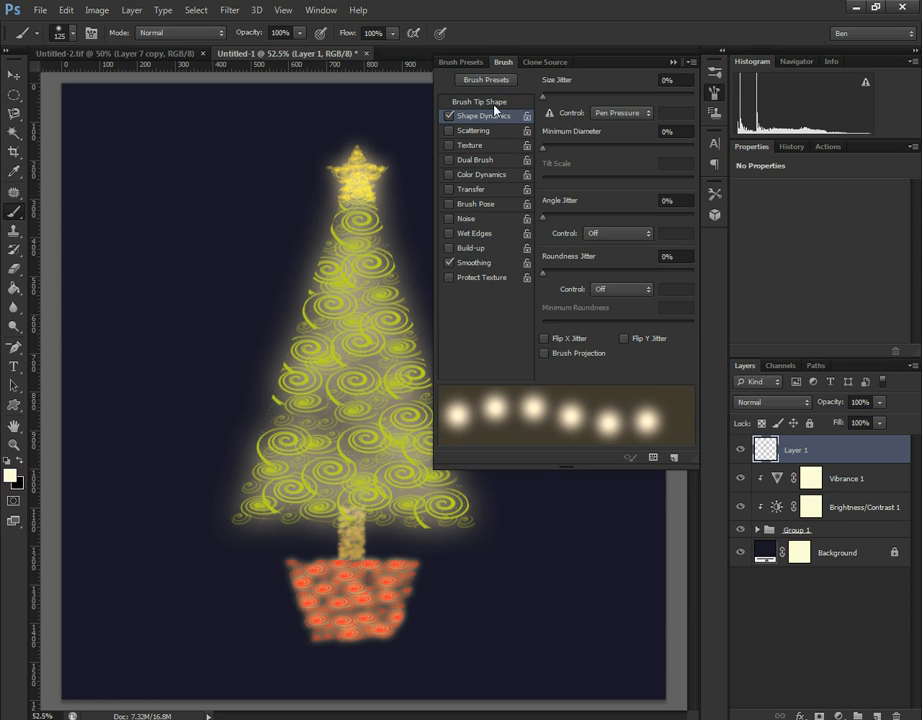
mouse_move(544, 96)
mouse_down()
mouse_move(583, 96)
mouse_move(564, 97)
mouse_up()
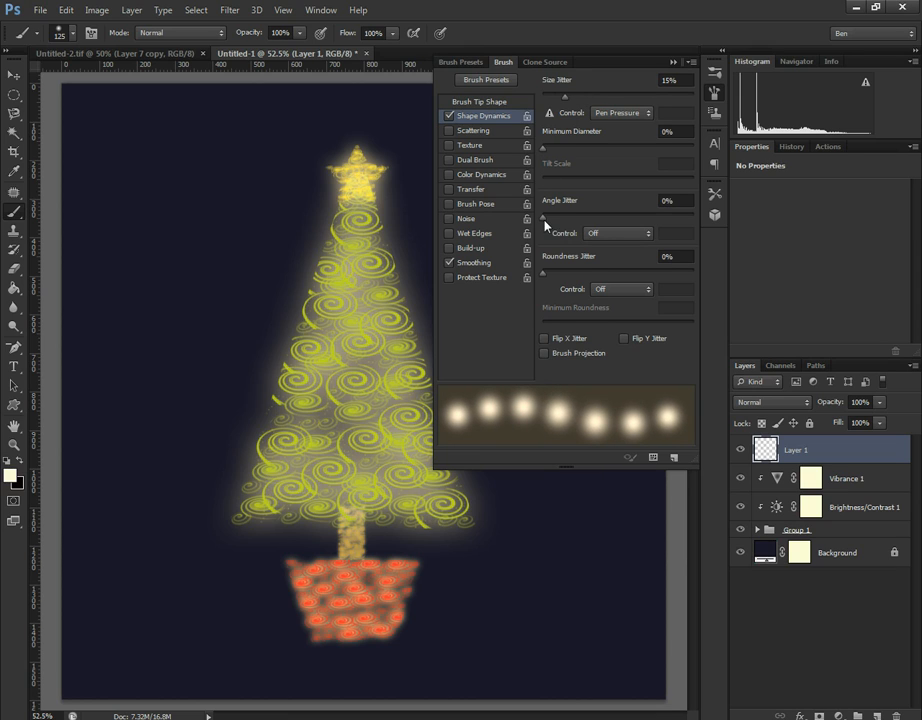
drag(549, 222, 531, 216)
drag(557, 96, 680, 97)
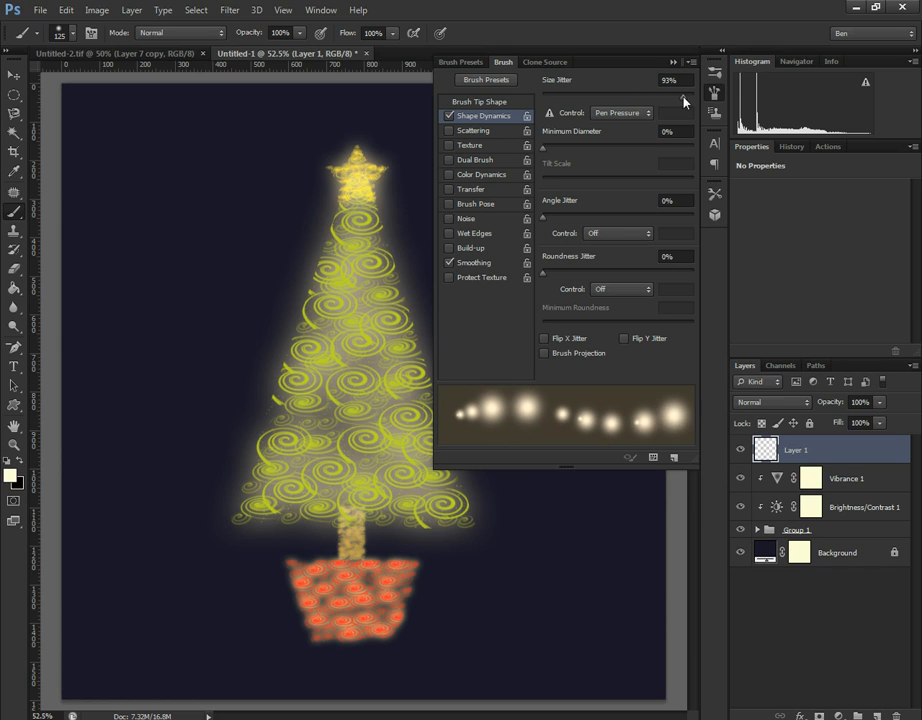
- Set the soft round brush's tip spacing to 165% and its size to 35 px
click(481, 103)
drag(624, 346, 644, 346)
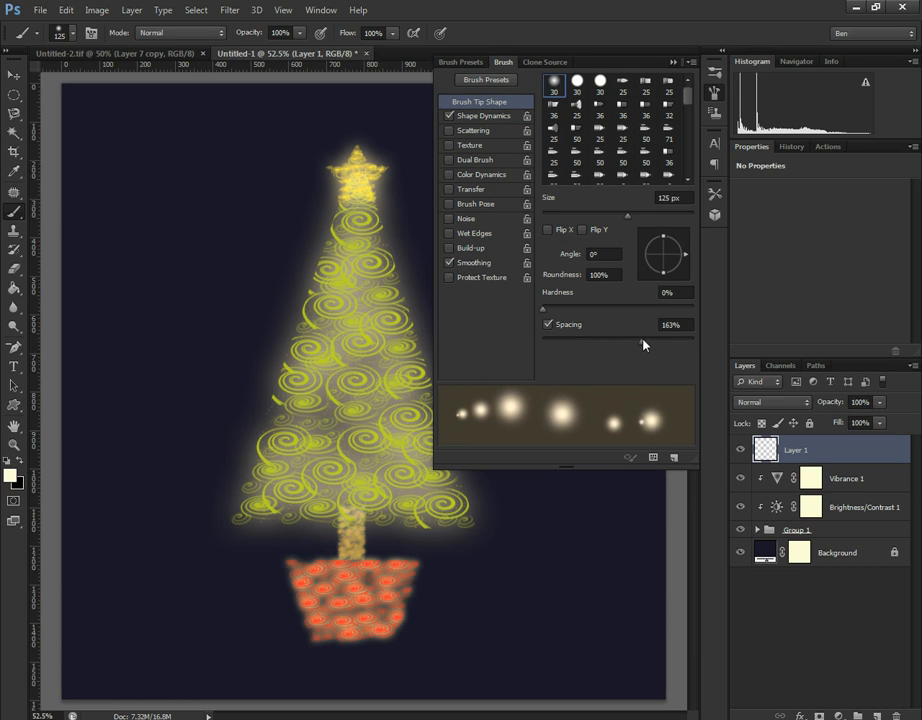
mouse_move(632, 220)
mouse_down()
mouse_move(552, 222)
mouse_move(566, 220)
mouse_up()
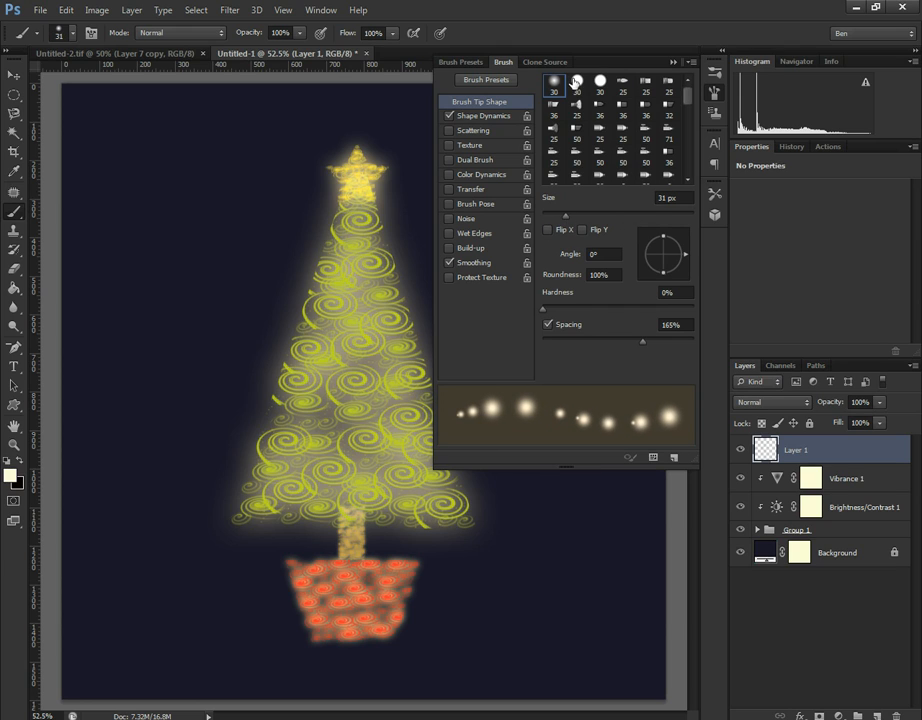
click(674, 63)
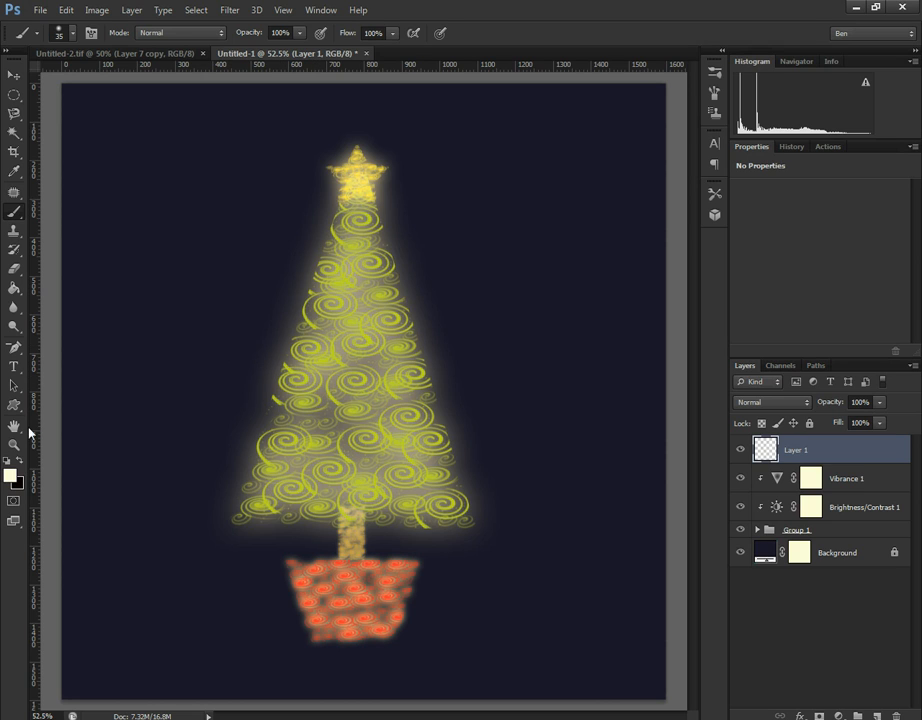
- Using white (ffffff) as the foreground color, dab small glowing dots on Layer 1 across and around the tree, star and pot
click(10, 475)
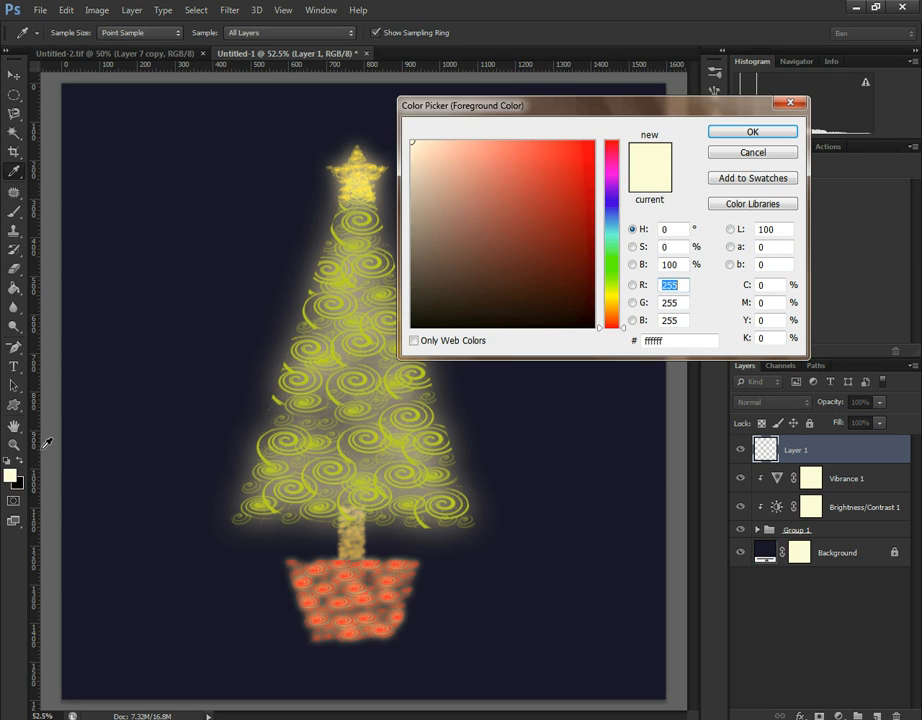
click(751, 132)
key(b)
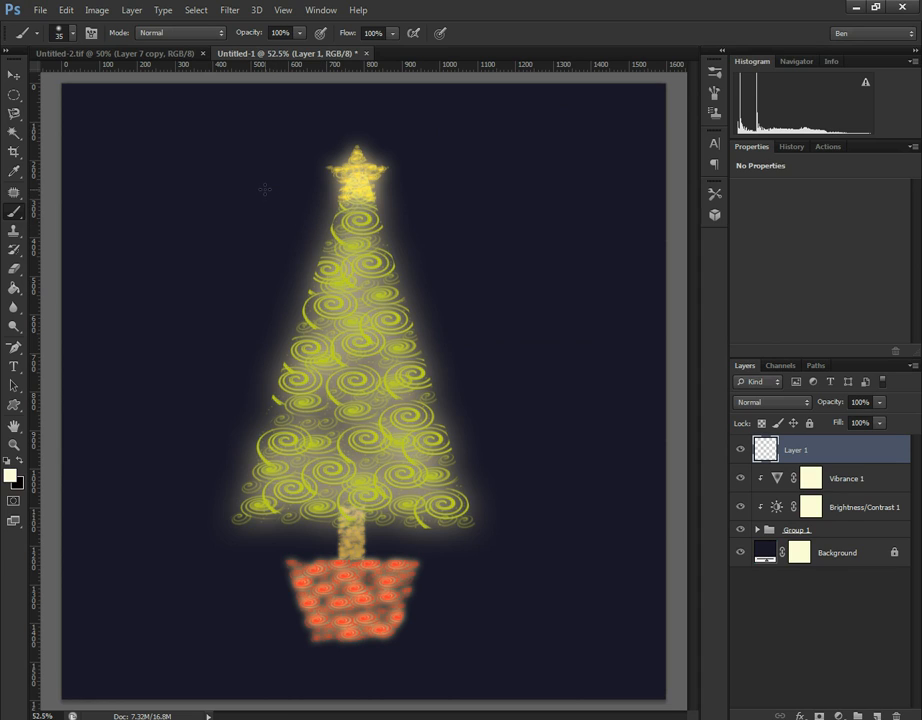
click(415, 304)
click(464, 410)
click(203, 504)
click(283, 434)
click(453, 541)
click(466, 578)
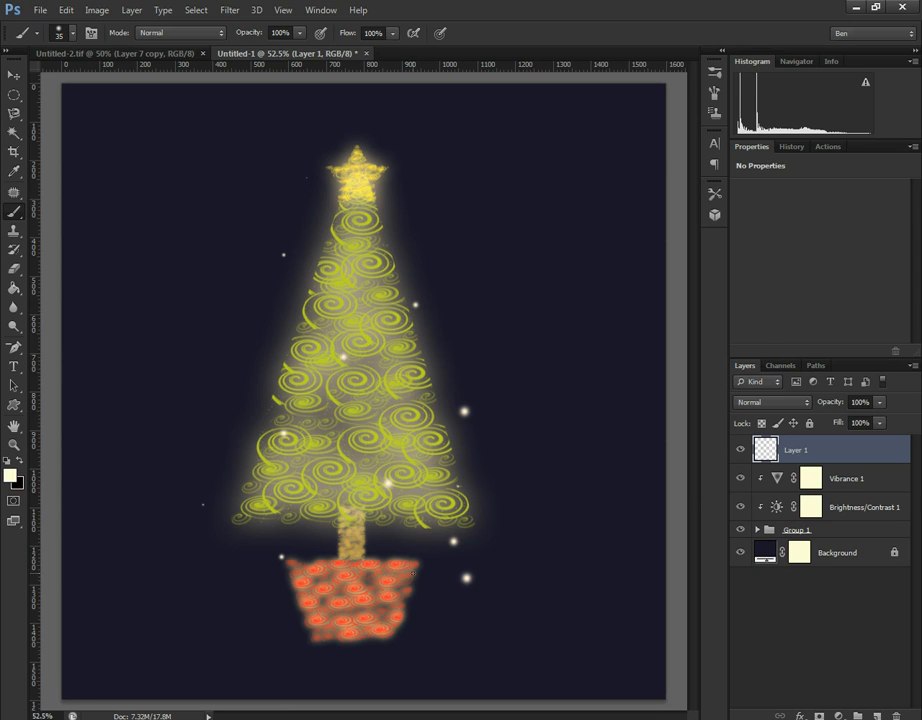
click(381, 419)
click(379, 354)
click(381, 276)
click(412, 258)
click(408, 219)
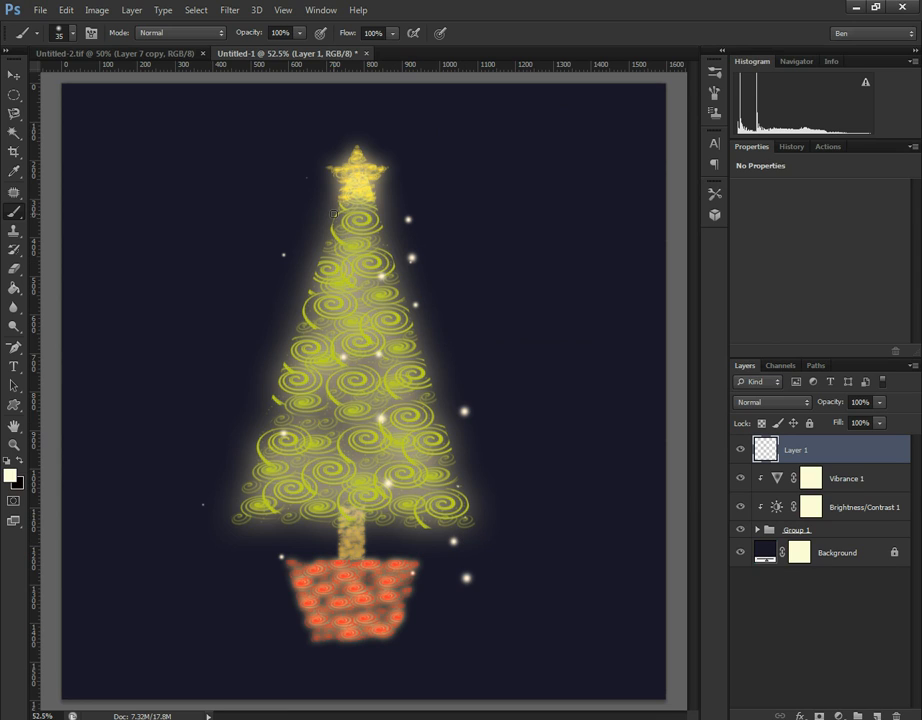
click(279, 369)
click(250, 421)
click(221, 486)
click(312, 372)
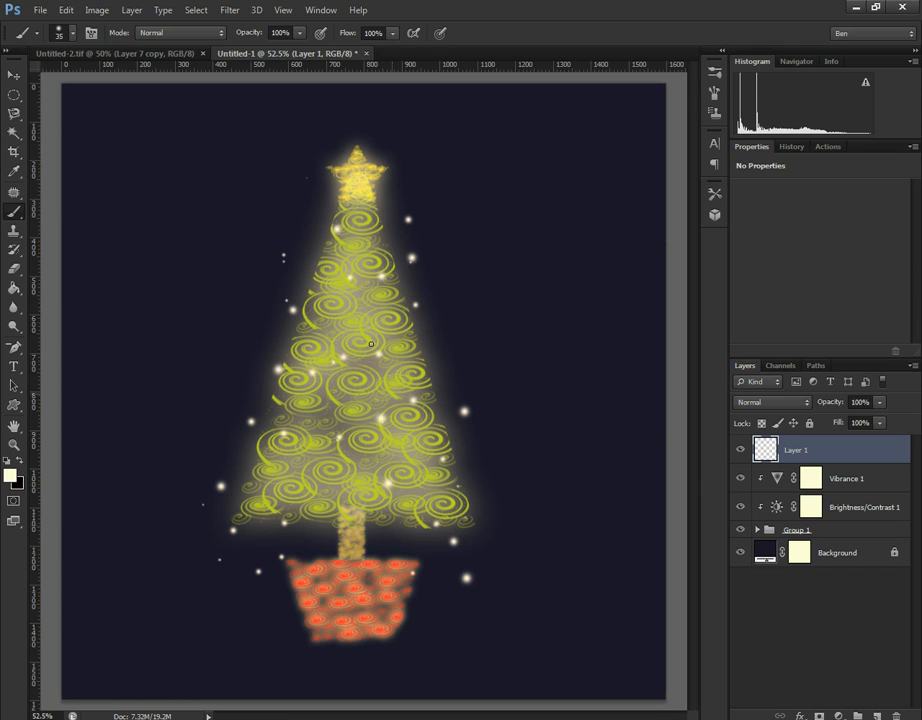
click(365, 125)
click(322, 143)
click(337, 189)
click(333, 225)
click(303, 239)
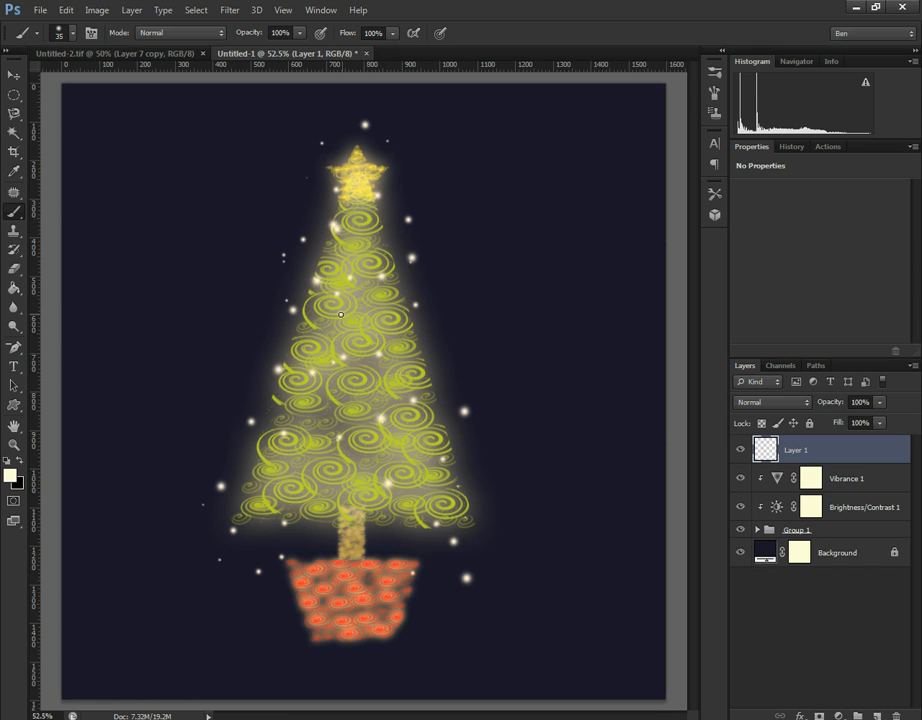
click(241, 422)
click(248, 472)
click(391, 503)
click(222, 562)
- Lower the opacity of Layer 1 to 71%
click(877, 403)
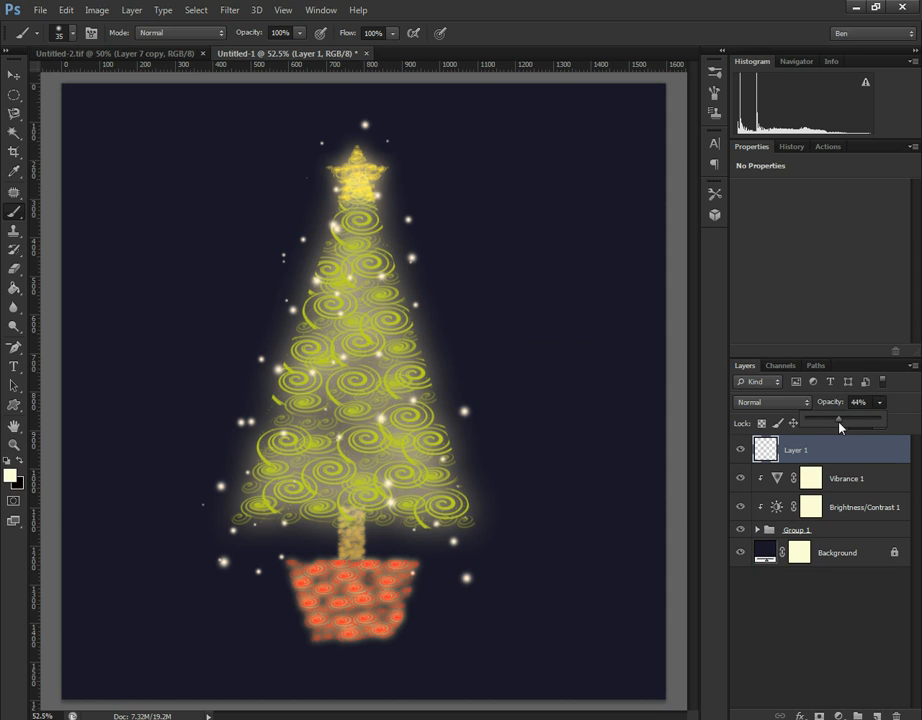
mouse_move(839, 427)
mouse_down()
mouse_move(877, 425)
mouse_move(852, 429)
mouse_up()
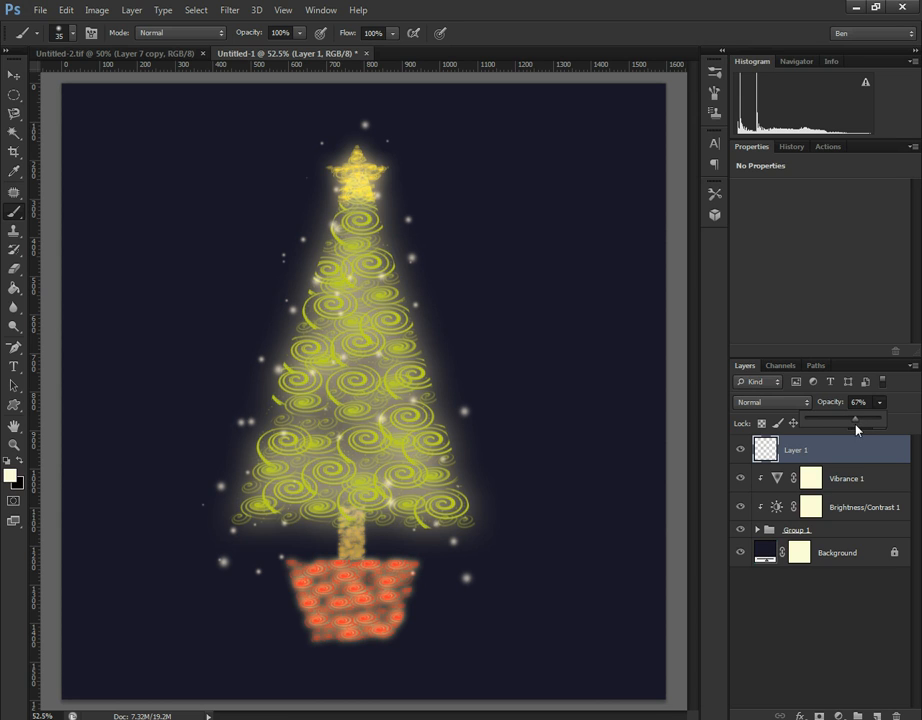
- Load the 446 px scattered-dots brush preset, enlarge it to 800 px and stamp sparkles over the tree's lower left side
click(715, 74)
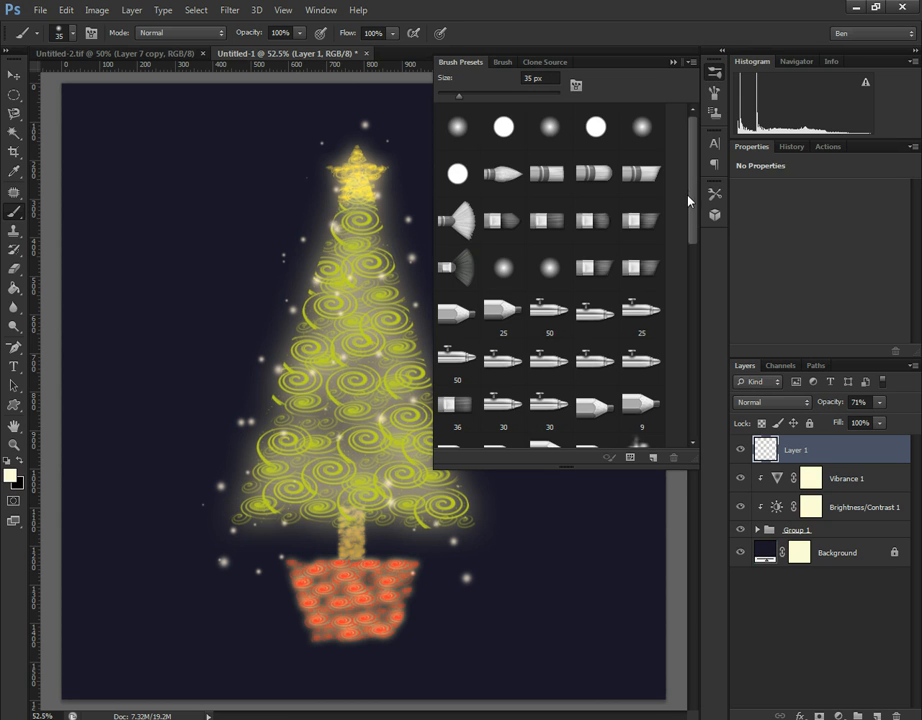
drag(688, 200, 706, 428)
click(508, 390)
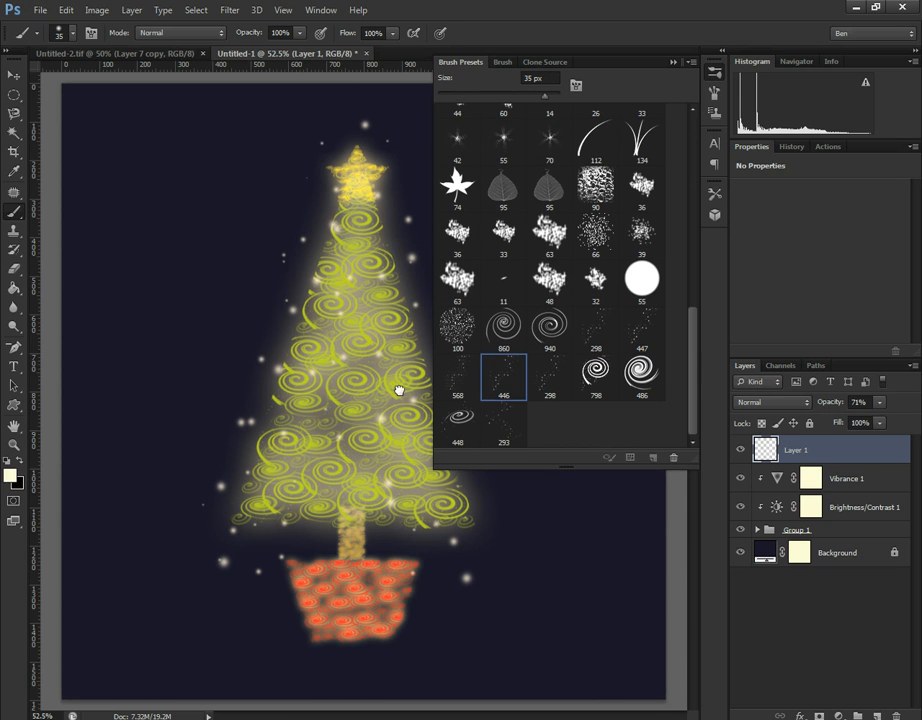
key(bracketright)
key(bracketright)
key(bracketright)
key(bracketright)
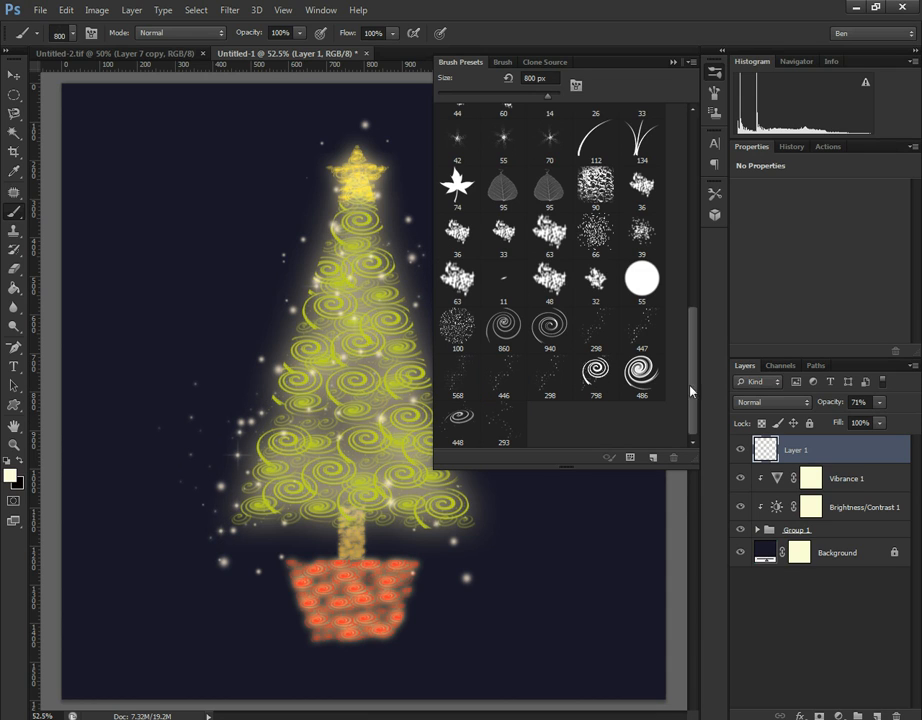
- Load the 447 px scattered-dots preset, flip it vertically, enlarge it to 700 px and stamp sparkles diagonally across the tree
click(641, 330)
click(503, 63)
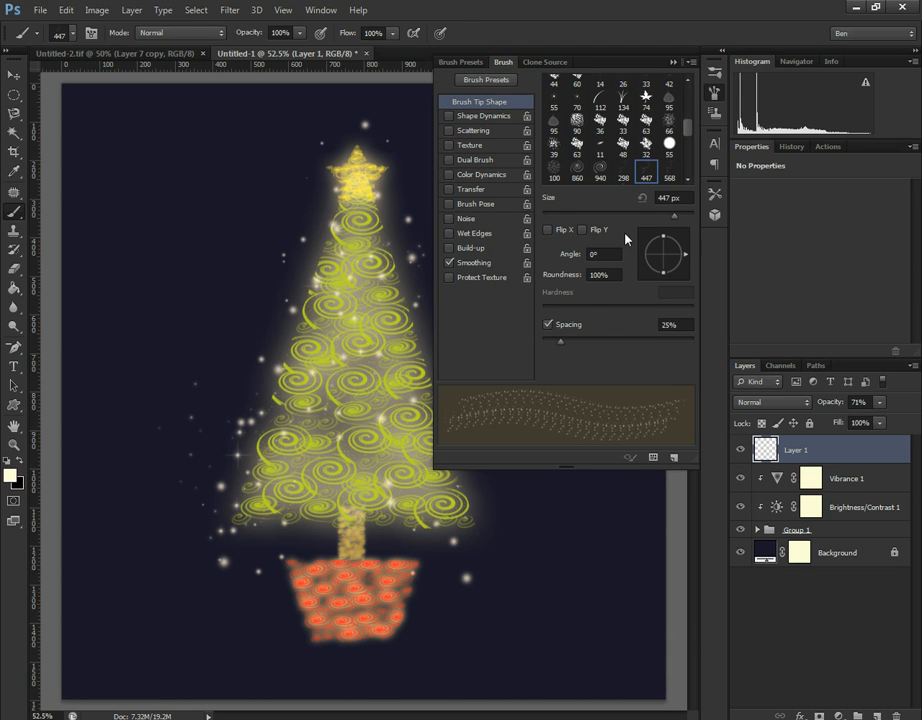
click(584, 229)
key(bracketright)
key(bracketright)
key(bracketright)
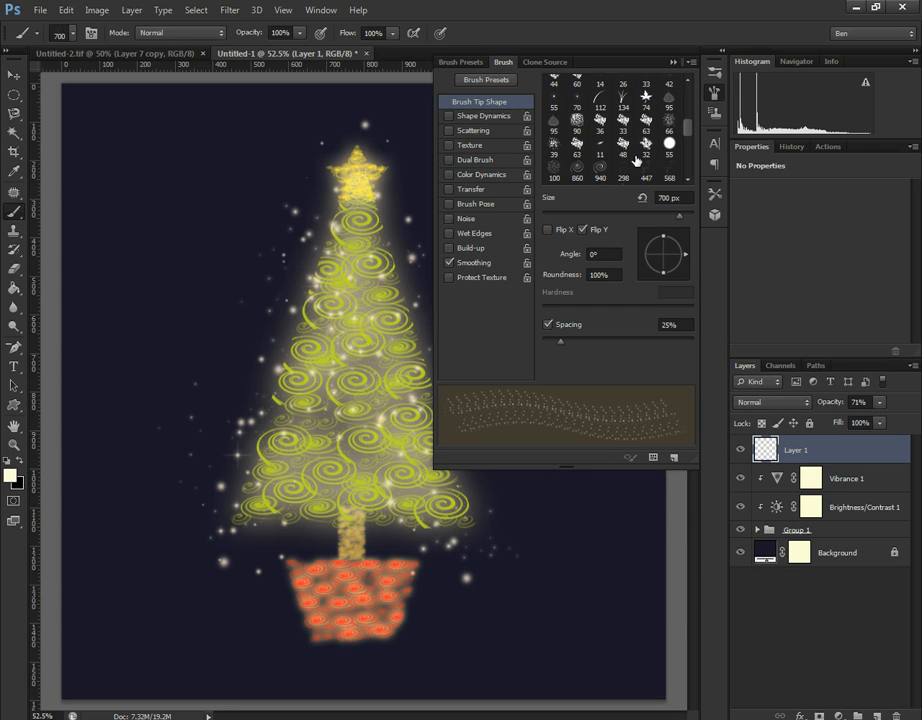
- Load the 293 px scattered-dots preset, enlarge it to 900 px and stamp sparkles over the tree on Layer 1
click(503, 79)
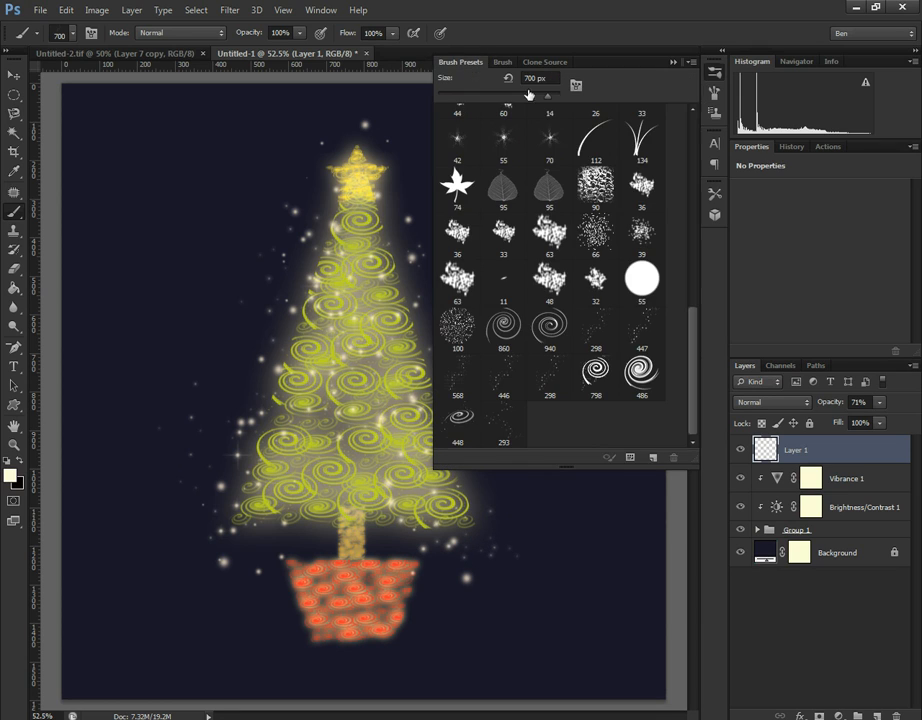
click(520, 423)
key(bracketright)
key(bracketright)
key(bracketright)
key(bracketright)
key(bracketright)
key(bracketright)
- Flip the 293 px scattered-dots brush vertically and set its size to 929 px
click(501, 62)
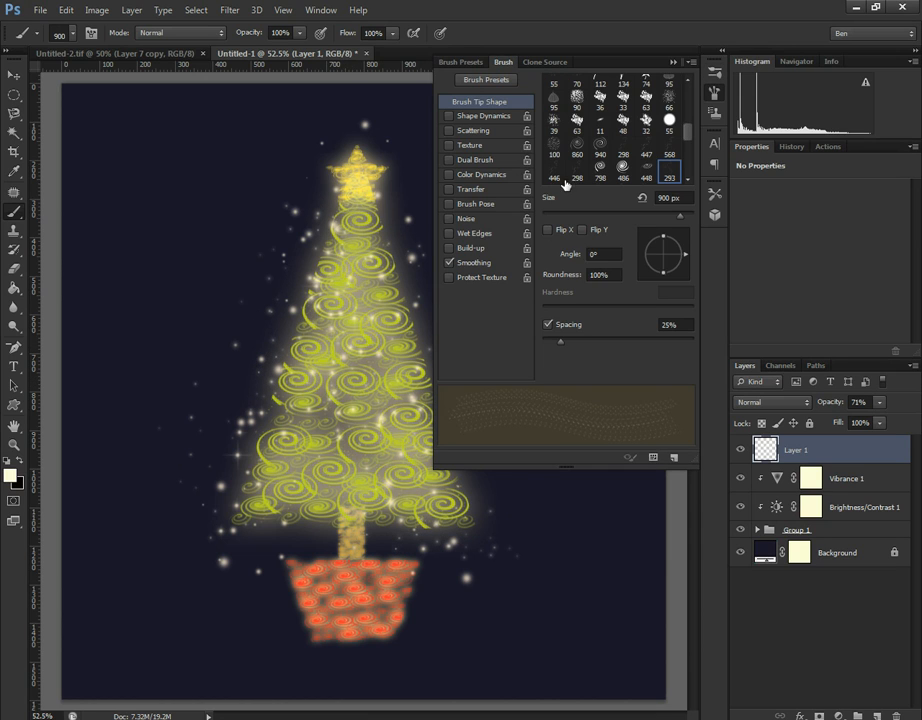
click(584, 230)
click(673, 62)
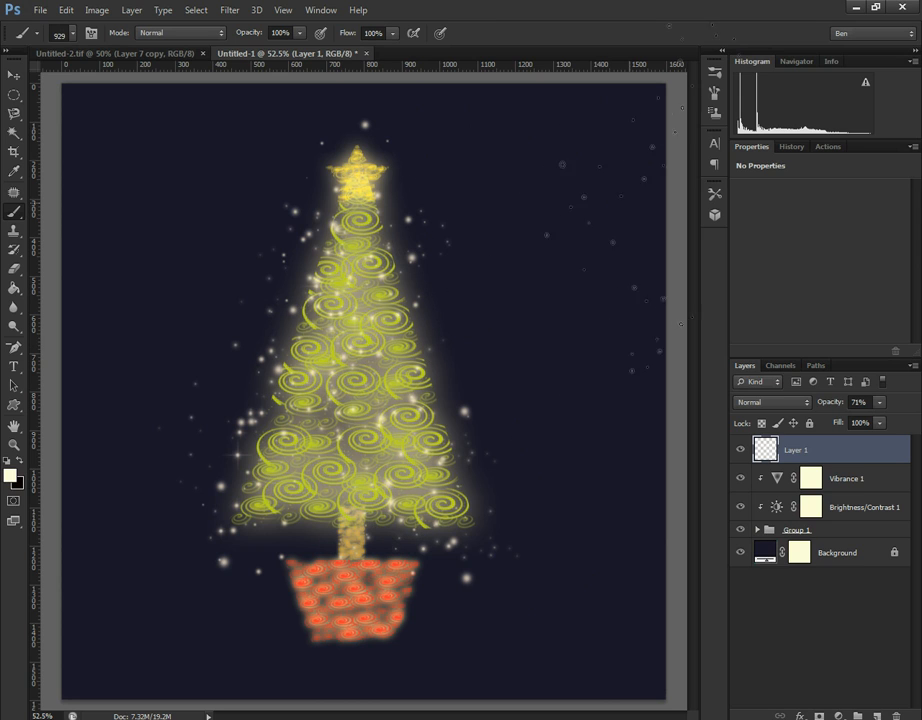
- Reload the 293 px scattered-dots preset, enlarge it to 1143 px and stamp more sparkles around the tree
click(714, 72)
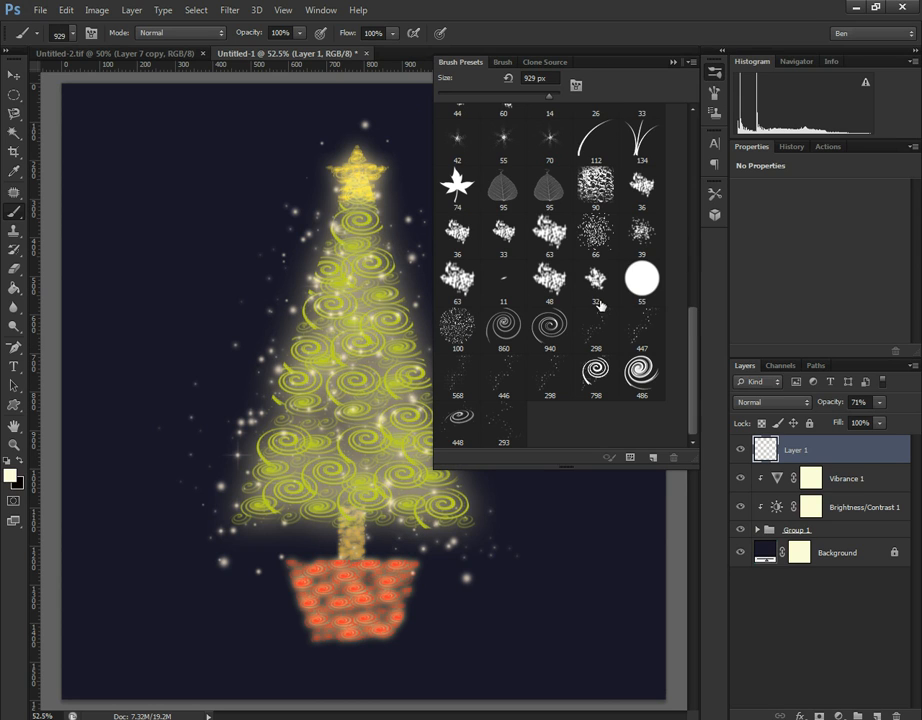
click(506, 425)
key(bracketright)
key(bracketright)
key(bracketright)
key(bracketright)
key(bracketright)
key(bracketright)
key(bracketright)
key(bracketright)
click(503, 62)
click(486, 79)
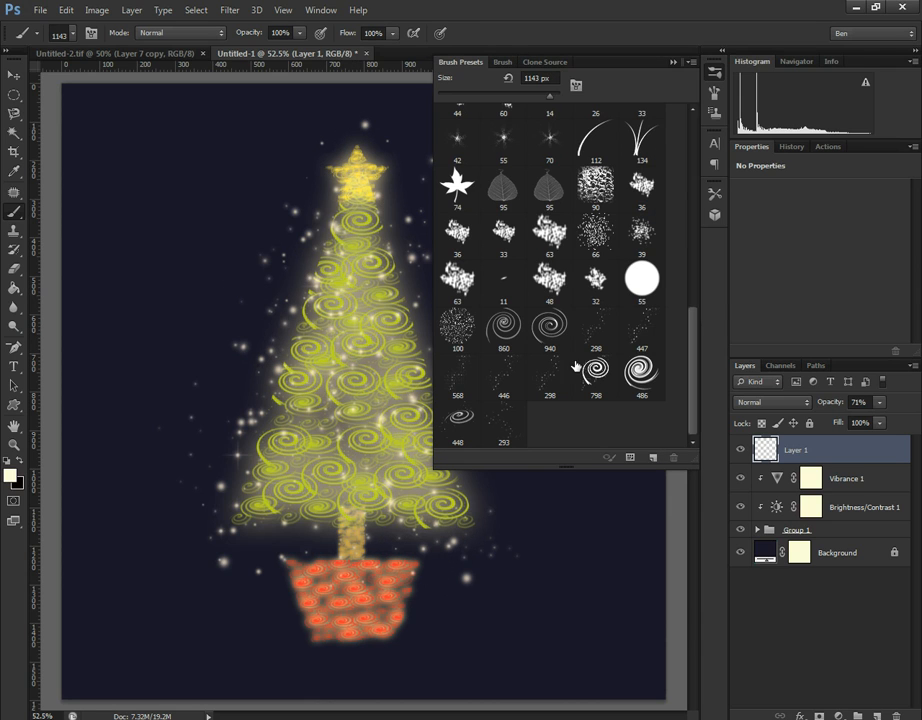
- Load the 293 px scattered-dots preset and flip the brush tip horizontally
click(641, 330)
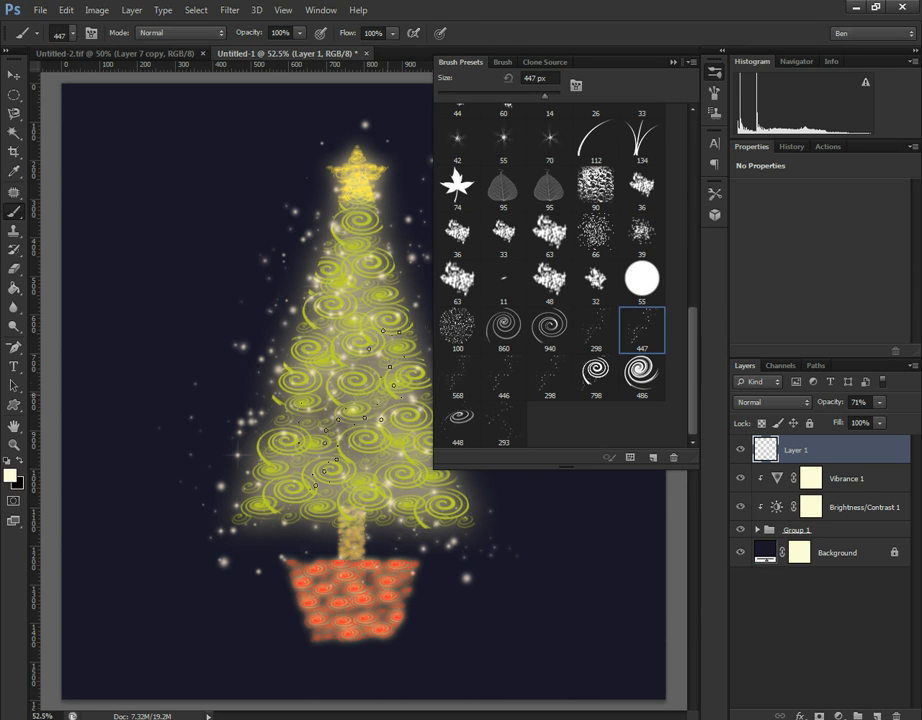
click(503, 422)
click(503, 62)
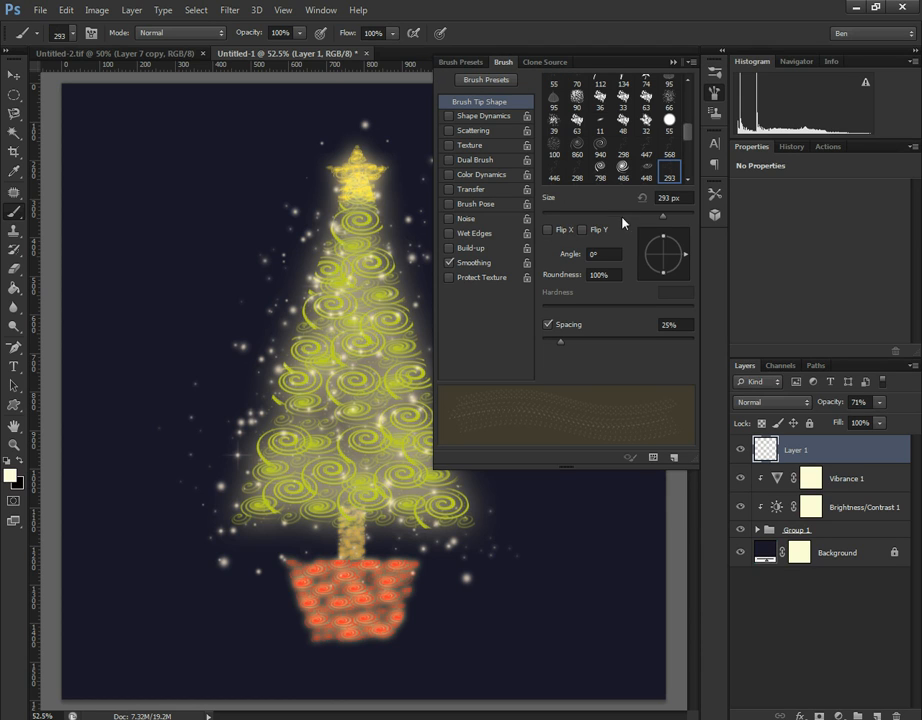
click(566, 230)
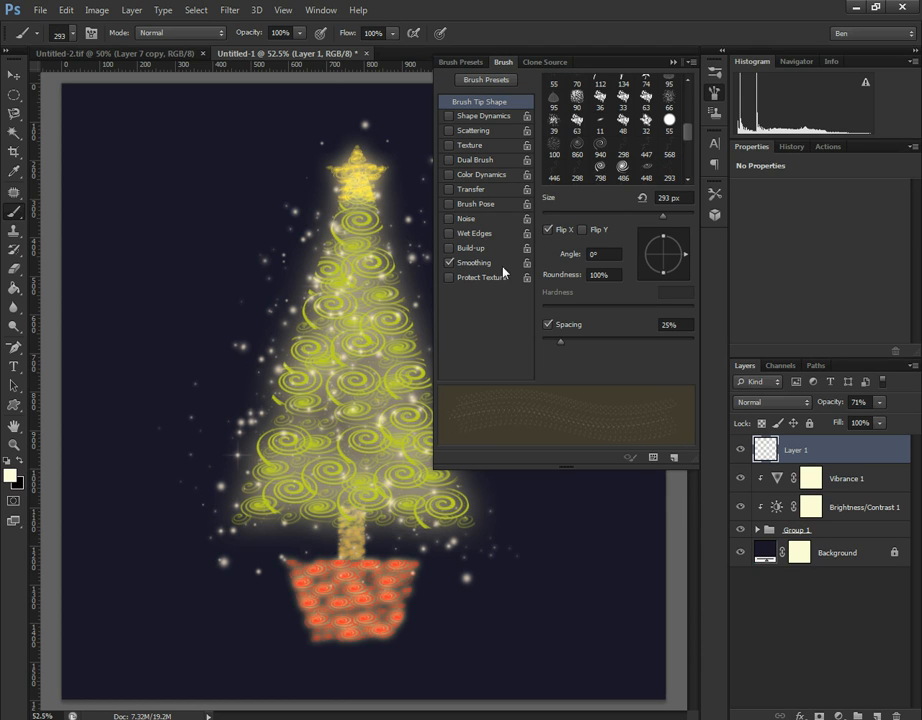
click(673, 63)
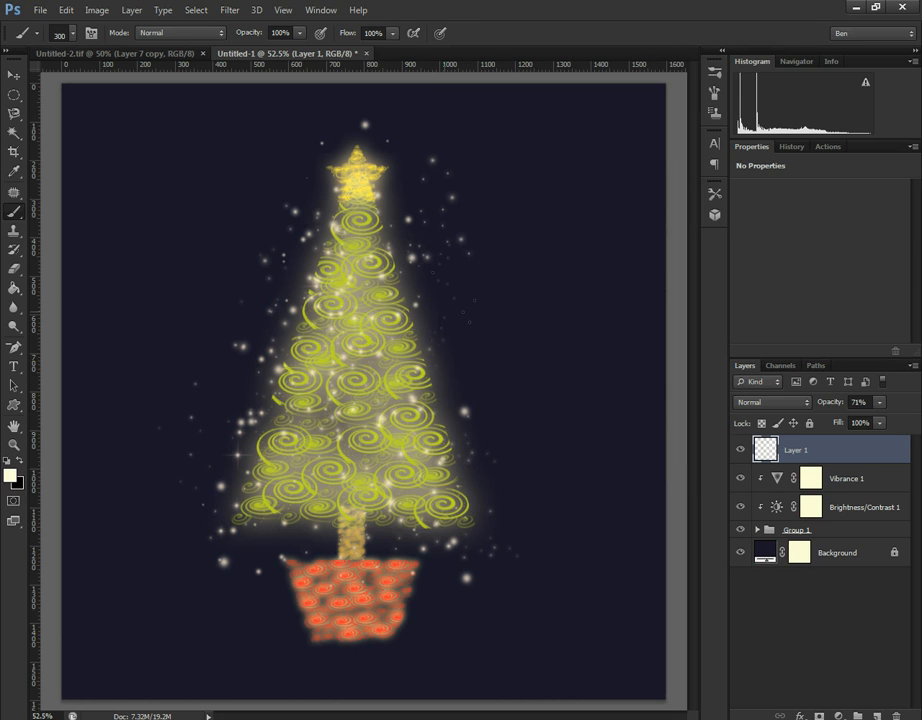
- Enlarge the flipped scattered-dots brush to 1200 px and stamp more sparkles along the tree's right side on Layer 1
key(bracketright)
key(bracketright)
key(bracketright)
key(bracketright)
key(bracketright)
key(bracketright)
key(bracketright)
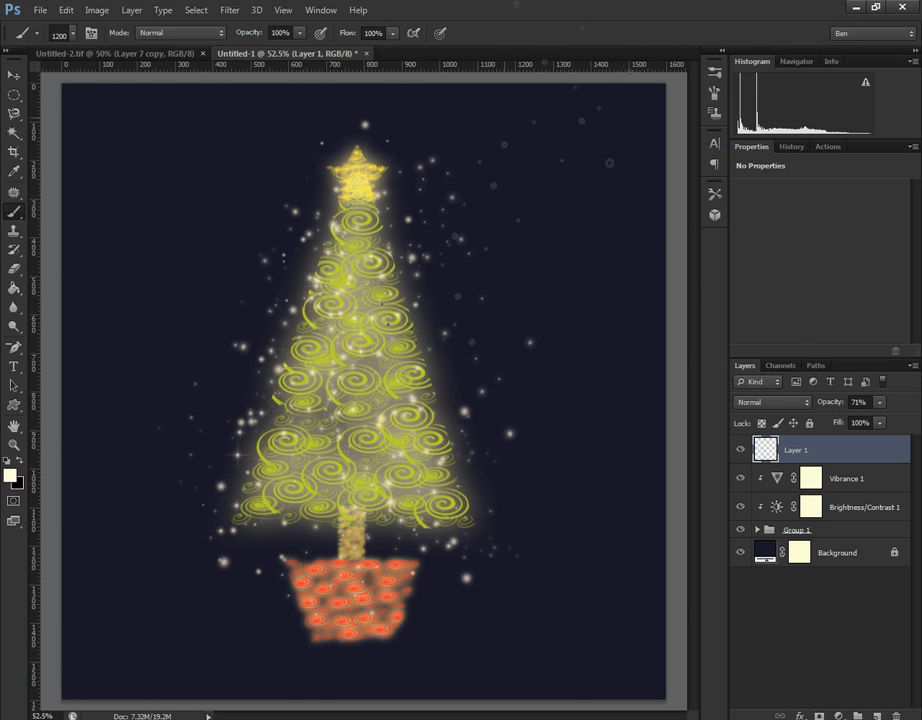
- Choose a soft round brush with 0% hardness, set its spacing to 121% and enable Shape Dynamics
click(715, 69)
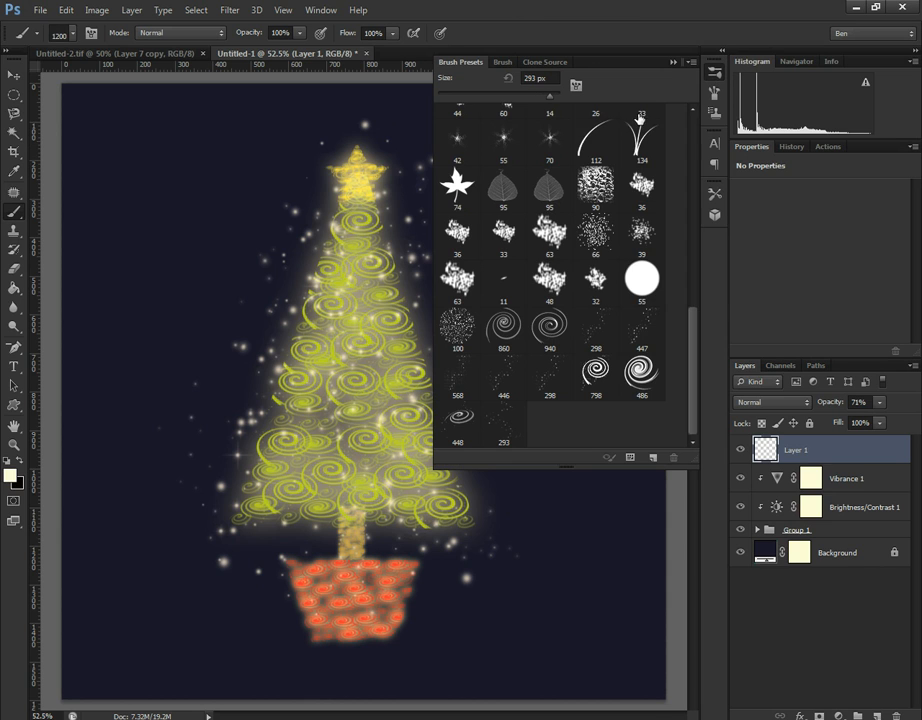
scroll(556, 200, up, 10)
scroll(489, 160, up, 1)
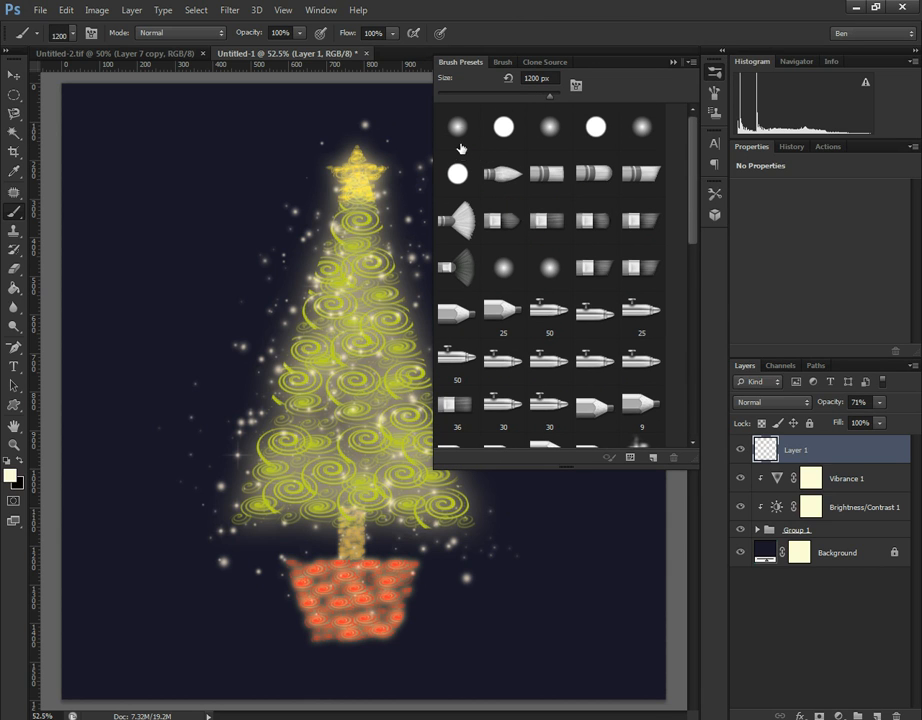
click(503, 62)
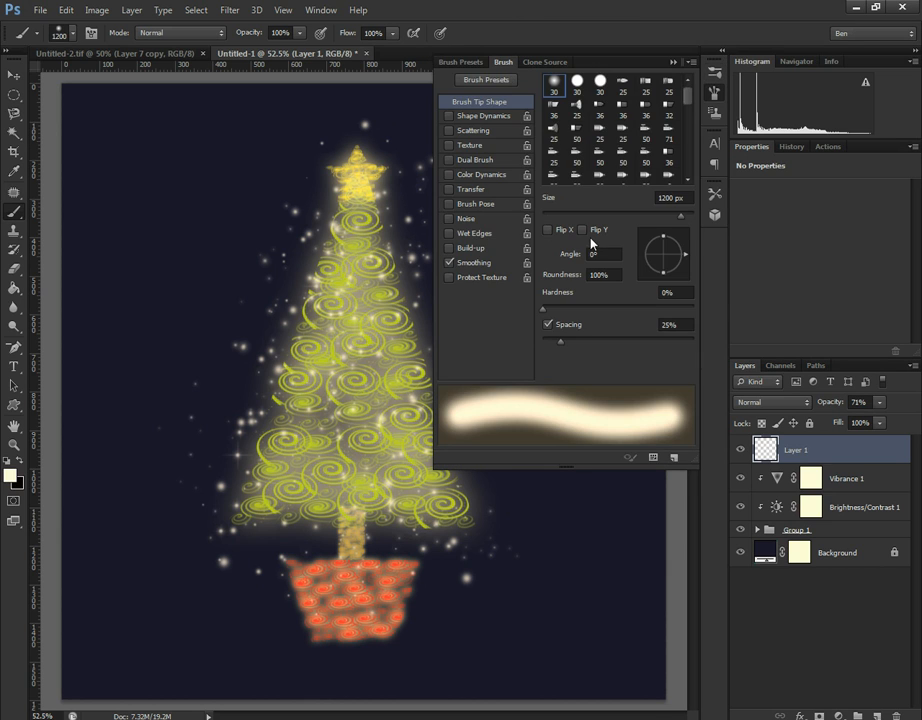
mouse_move(560, 346)
mouse_down()
mouse_move(545, 346)
mouse_move(627, 344)
mouse_up()
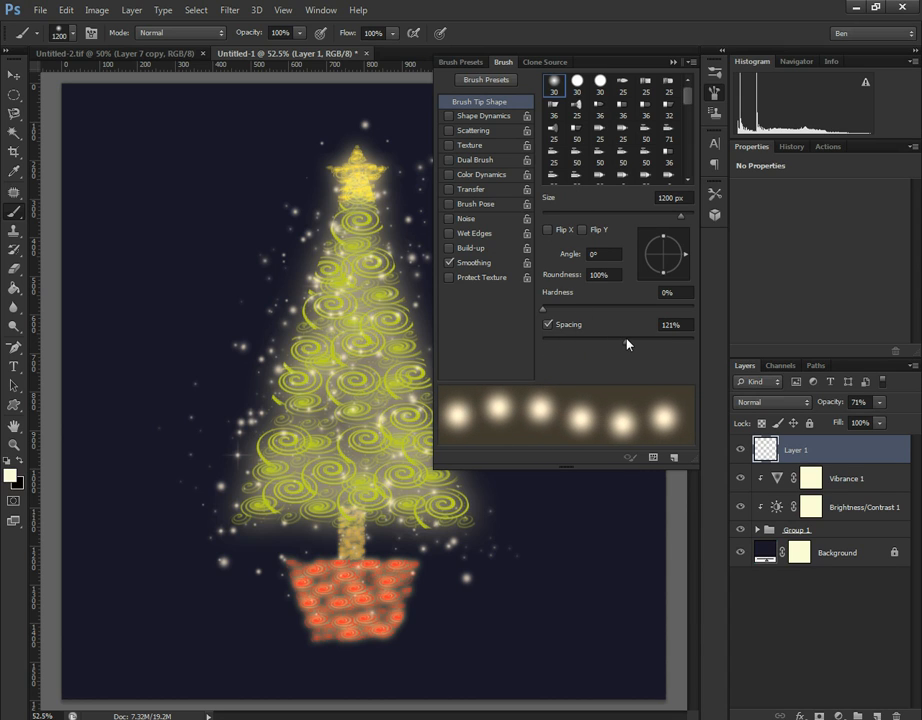
click(495, 116)
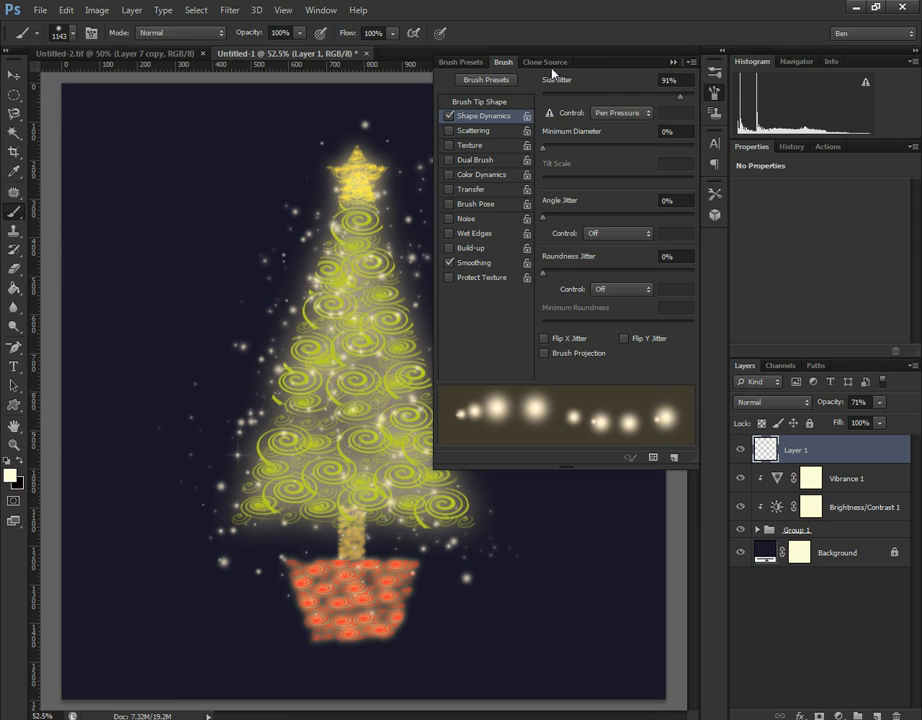
- Reduce the soft round brush to 30 px and dab a few larger light dots to the right of the tree
key(bracketleft)
key(bracketleft)
key(bracketleft)
key(bracketleft)
key(bracketleft)
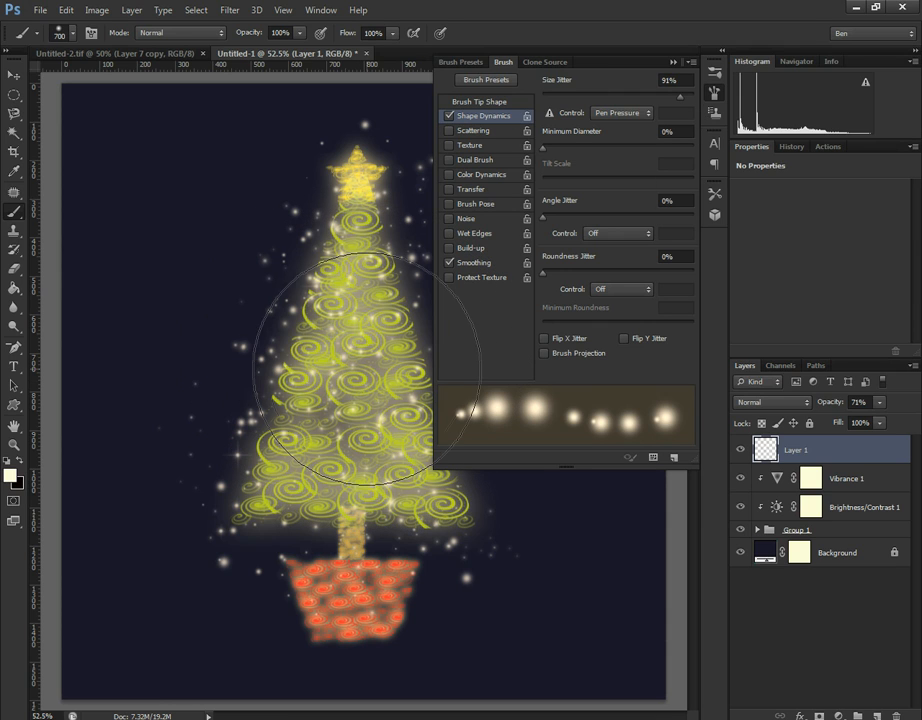
key(bracketleft)
key(bracketleft)
key(bracketleft)
key(bracketleft)
click(672, 66)
key(bracketleft)
key(bracketleft)
key(bracketleft)
key(bracketleft)
key(bracketleft)
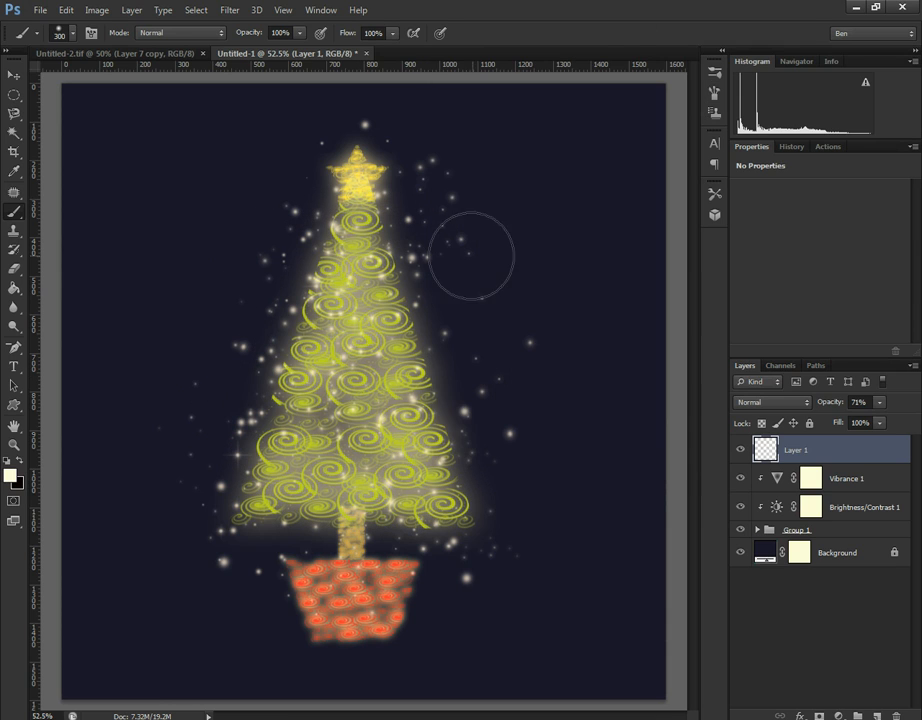
key(bracketleft)
key(bracketleft)
key(bracketleft)
key(bracketleft)
key(bracketleft)
key(bracketleft)
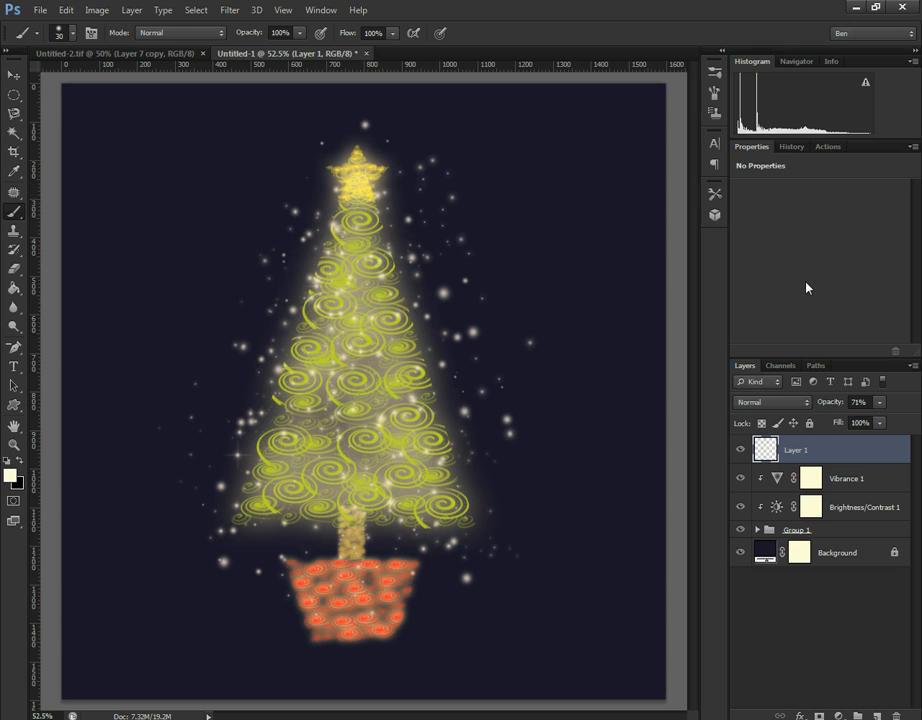
- Try a different opacity for Layer 1 and return it to 71%
click(879, 403)
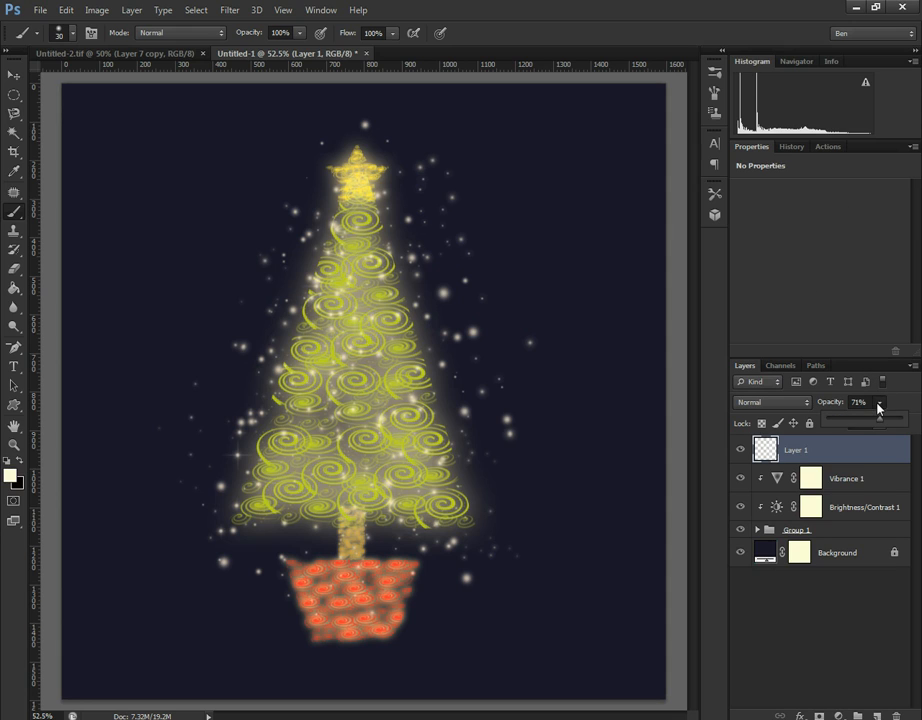
mouse_move(875, 421)
mouse_down()
mouse_move(904, 421)
mouse_move(880, 420)
mouse_up()
click(865, 450)
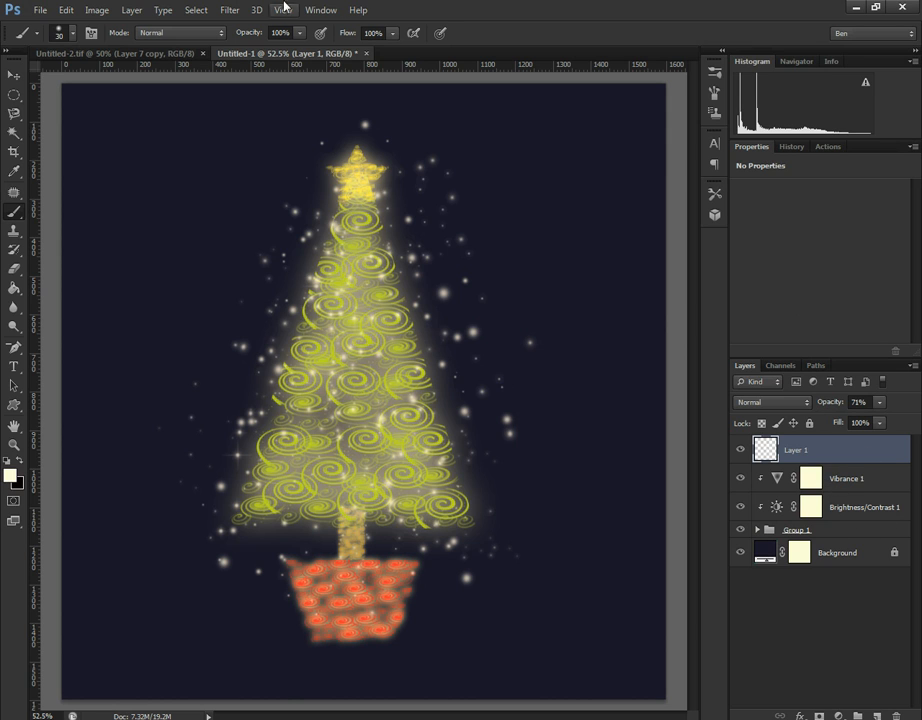
- Switch to the Untitled-2.tif document and toggle the visibility of Layer 7 copy to examine its contribution
click(183, 54)
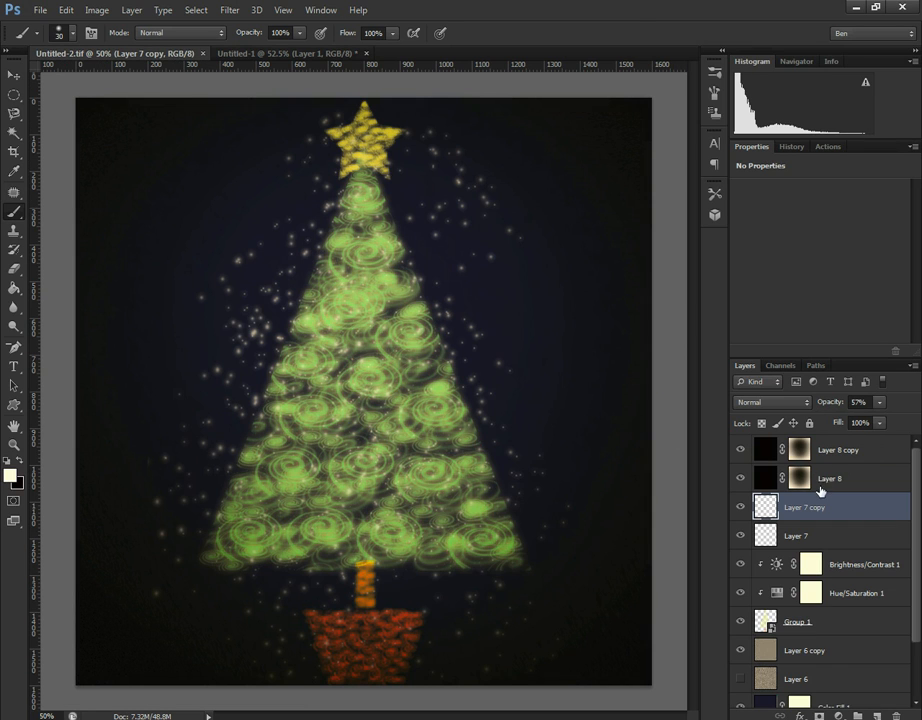
click(741, 508)
click(741, 508)
click(741, 508)
key(ctrl+z)
- Hide Layer 6 copy in Untitled-2.tif
click(740, 652)
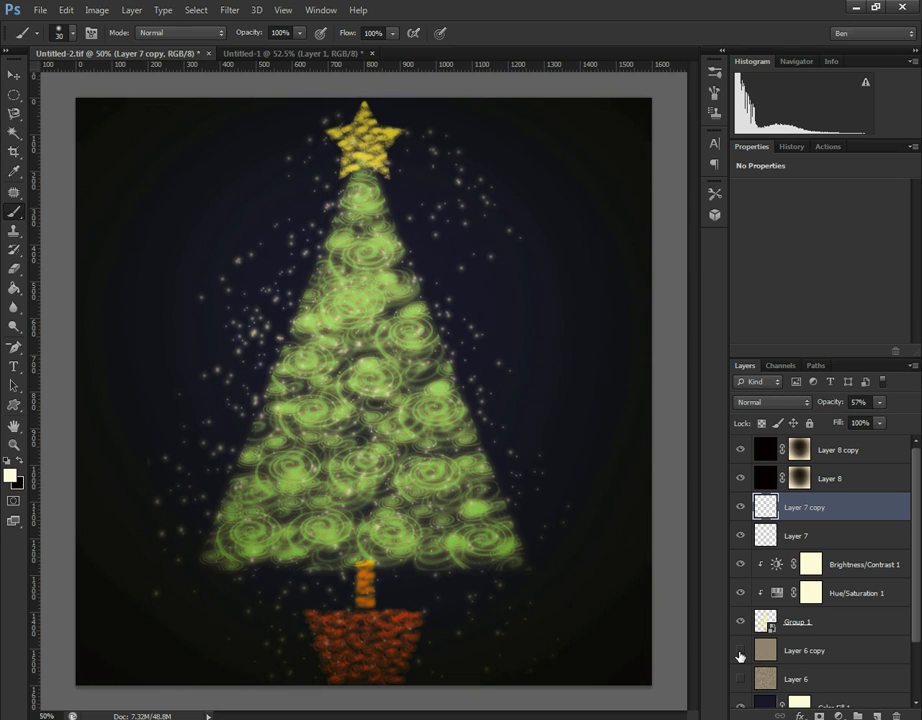
click(740, 652)
click(740, 653)
- Toggle Layer 7 and Layer 7 copy off and on to examine the sparkles they hold
click(740, 539)
click(740, 539)
click(740, 507)
click(740, 507)
- Alternate between Untitled-1 and Untitled-2.tif to compare the two trees, ending on Untitled-1
click(288, 52)
click(117, 52)
click(305, 53)
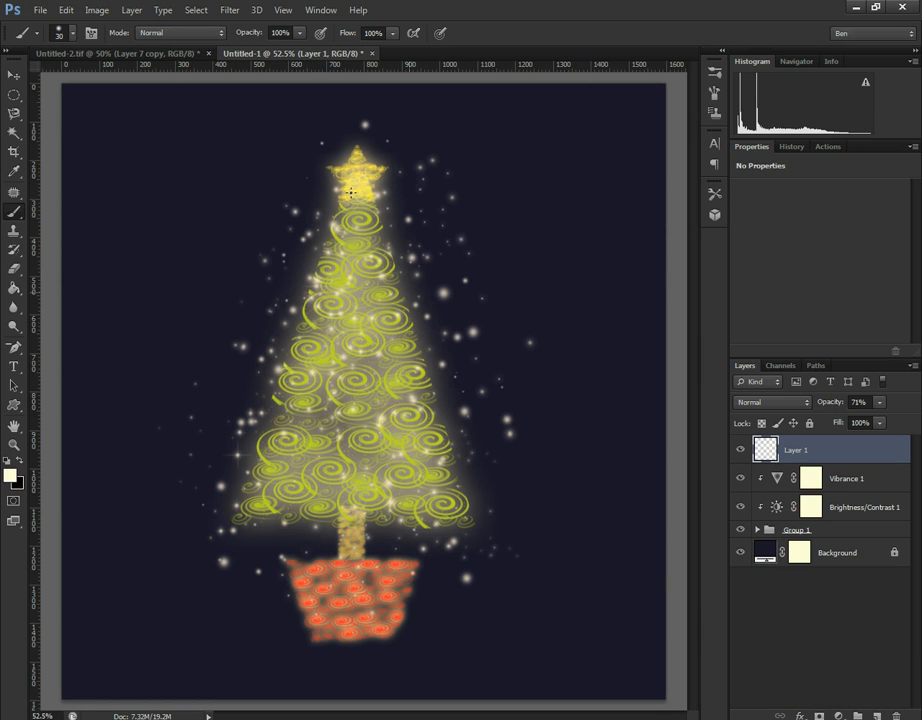
click(140, 54)
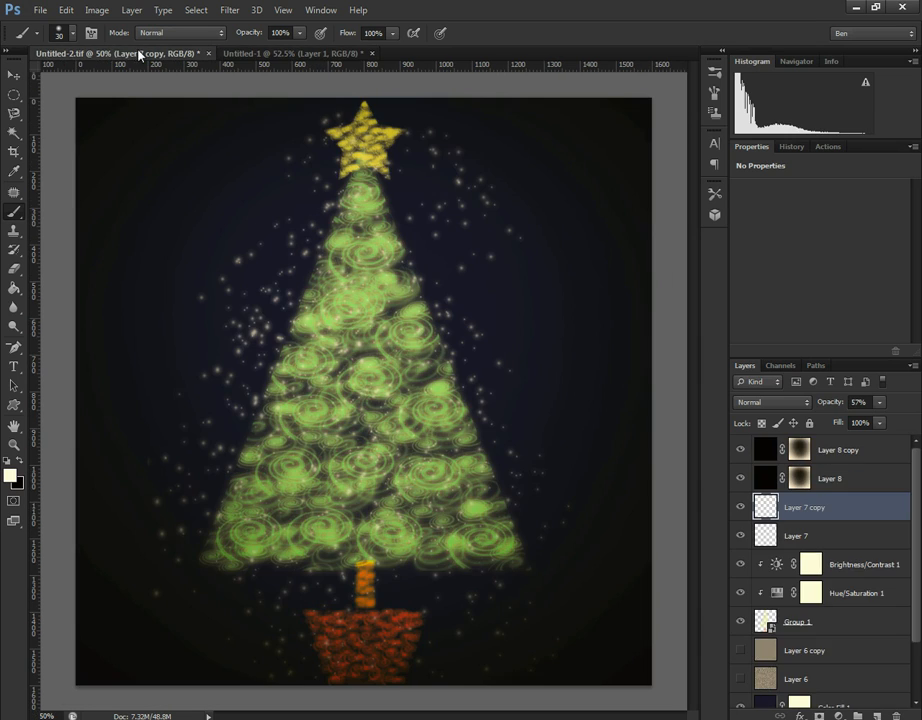
click(303, 53)
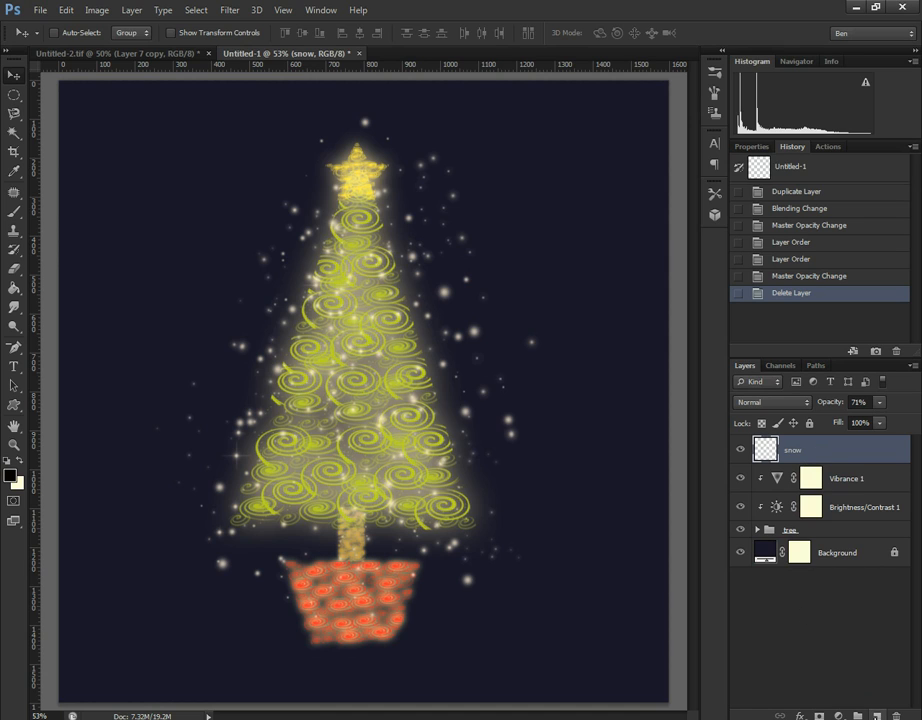
- Add a new layer above snow and turn it into a Solid Color fill layer with black (000000)
click(876, 716)
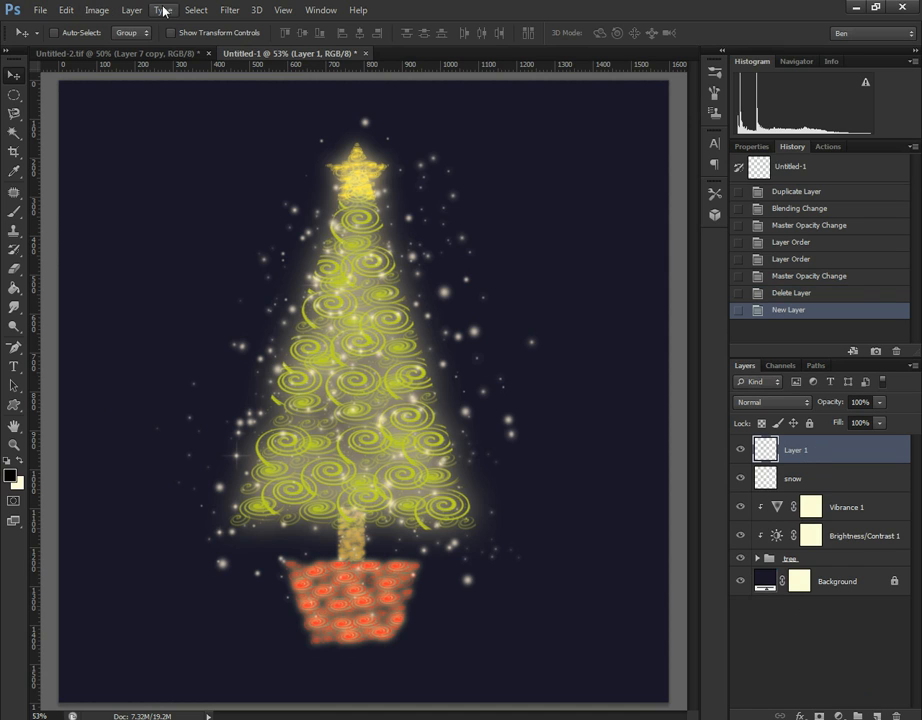
click(131, 10)
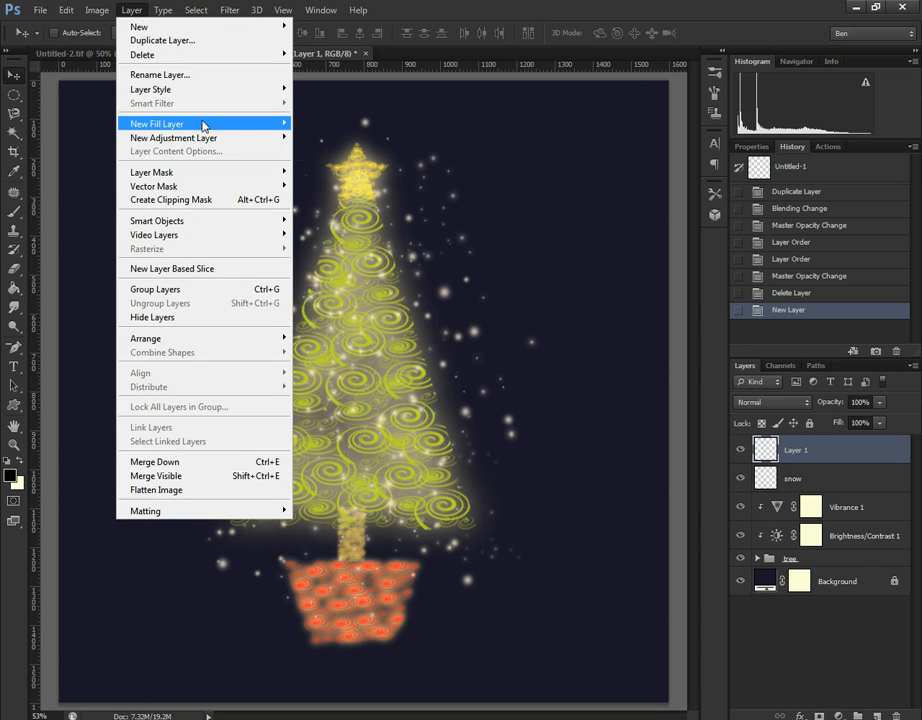
mouse_move(203, 124)
click(329, 123)
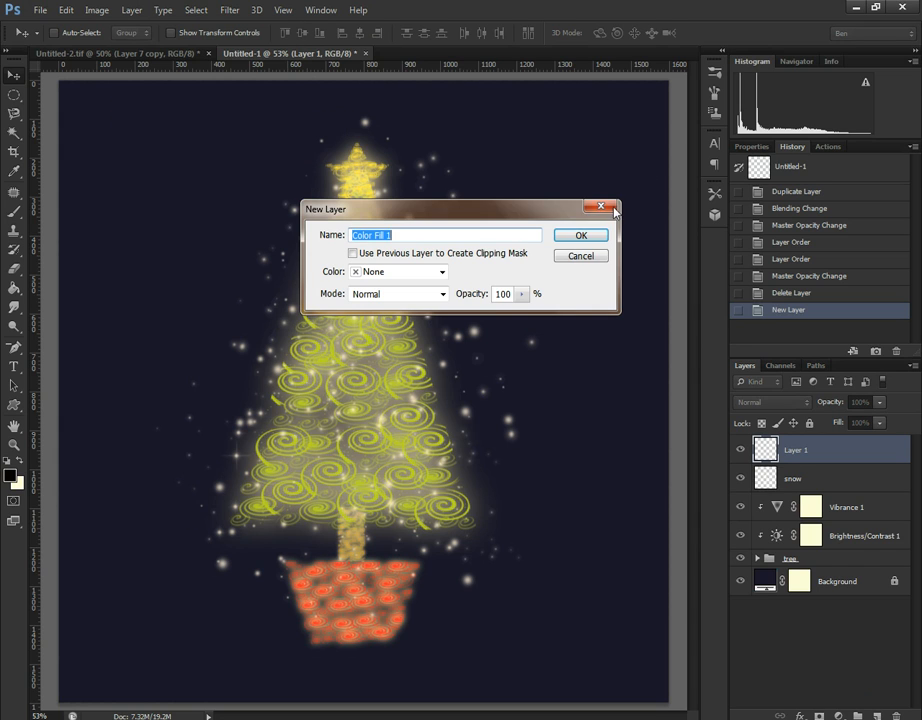
click(581, 236)
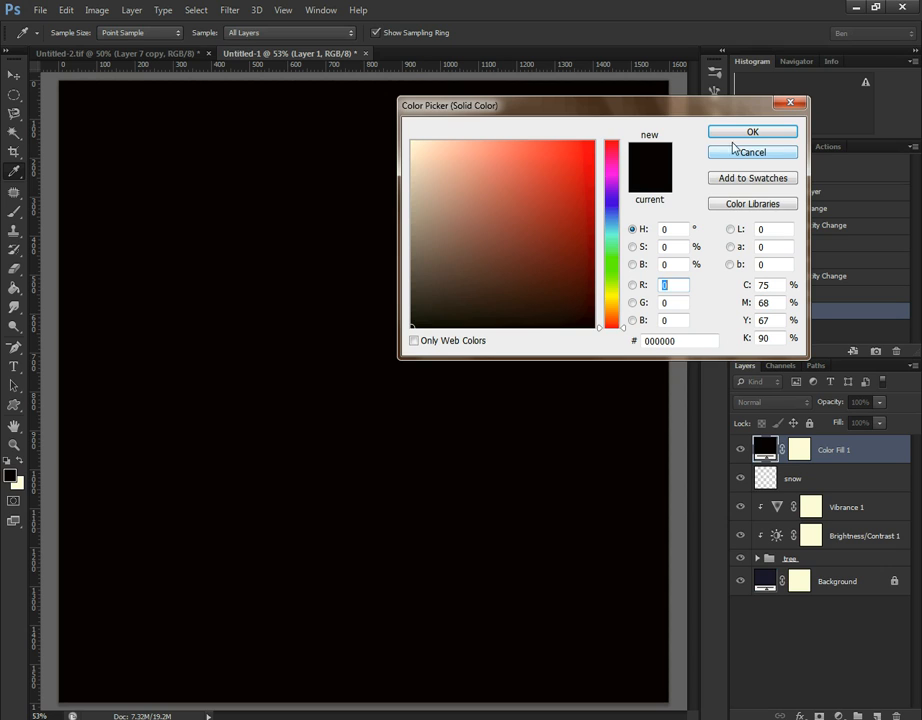
click(724, 134)
- Target the Color Fill 1 layer mask and enlarge the soft round brush to 1900 px
click(803, 447)
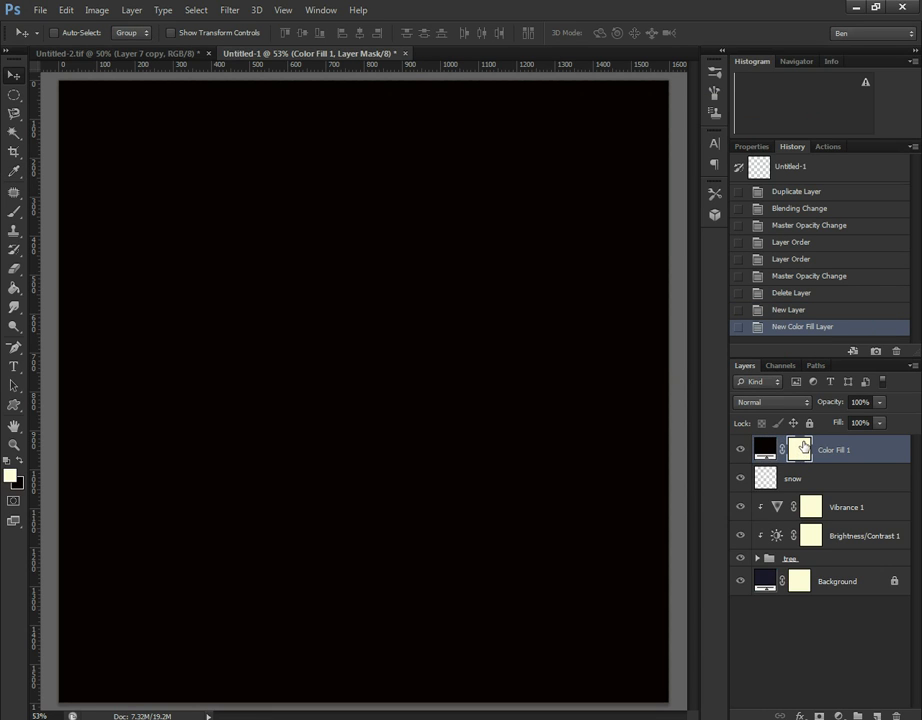
click(12, 216)
click(62, 33)
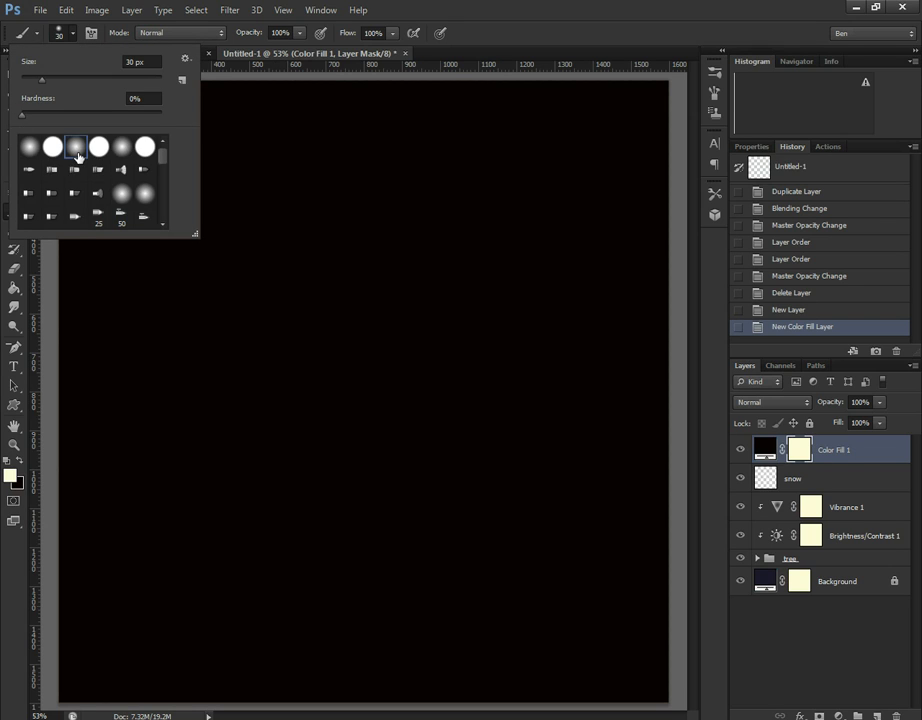
click(72, 31)
key(bracketright)
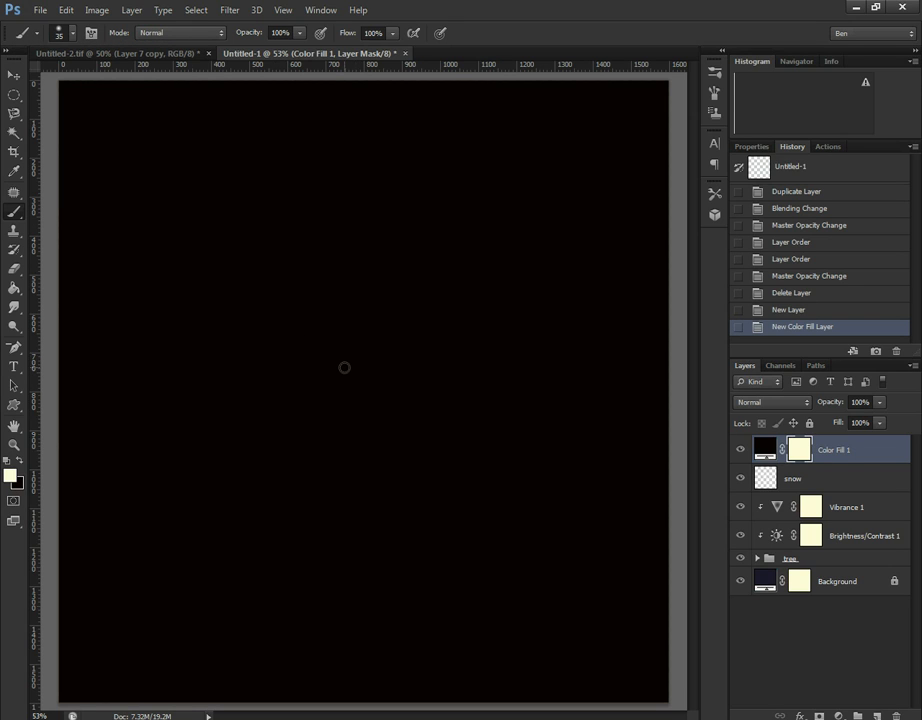
key(bracketright)
key(bracketright)
key(bracketright)
key(bracketright)
key(bracketright)
key(bracketright)
key(bracketright)
key(bracketright)
key(bracketright)
key(bracketright)
key(bracketright)
key(bracketright)
key(bracketright)
key(bracketright)
key(bracketright)
key(bracketright)
key(bracketright)
key(bracketright)
key(bracketright)
key(bracketright)
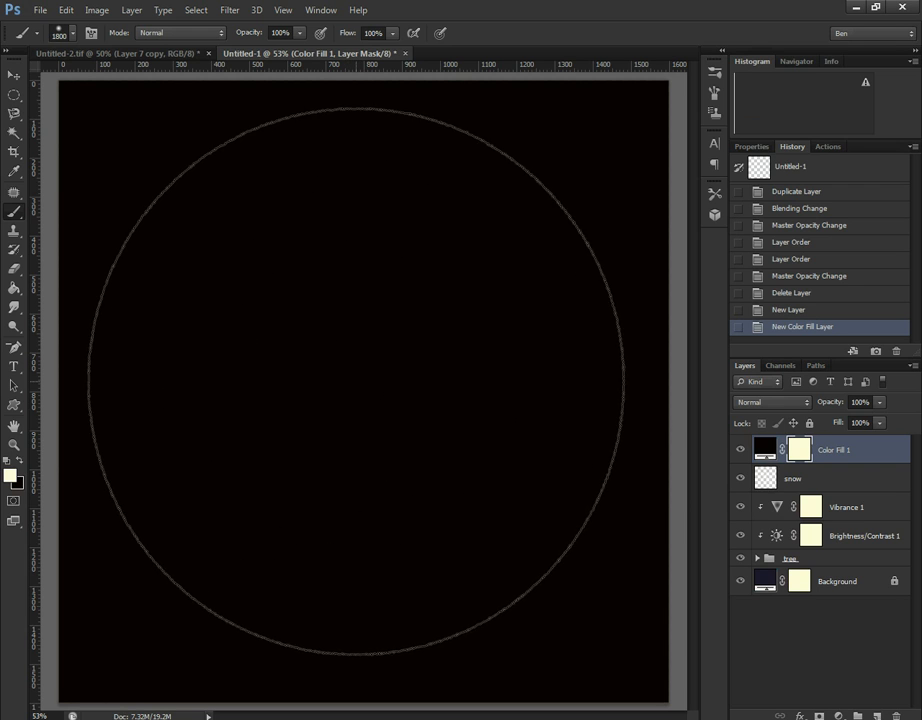
key(bracketright)
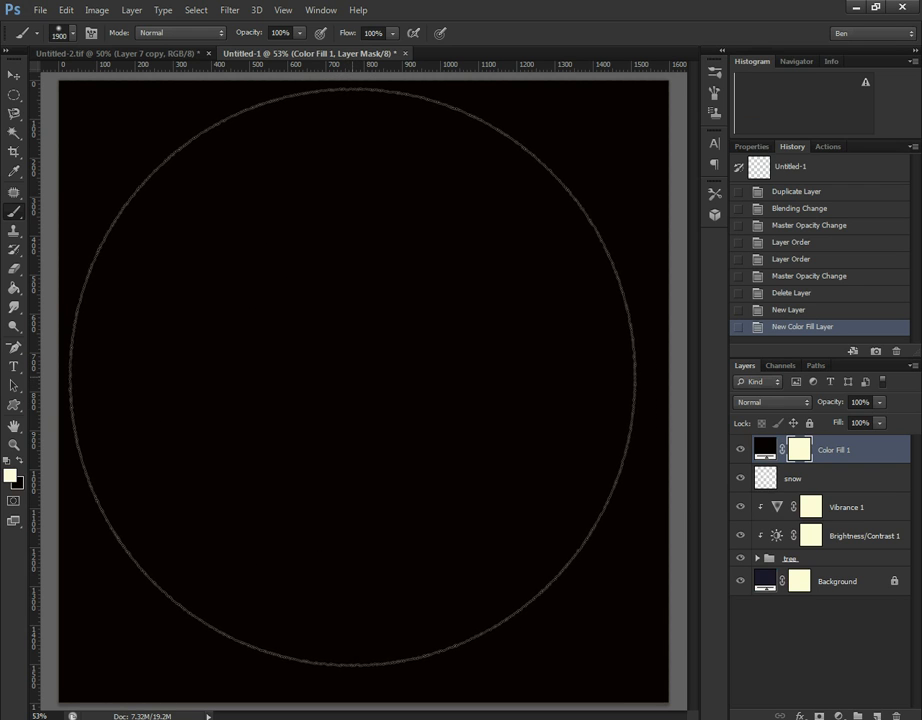
- Set the brush opacity to 18% and make black the foreground colour
click(298, 34)
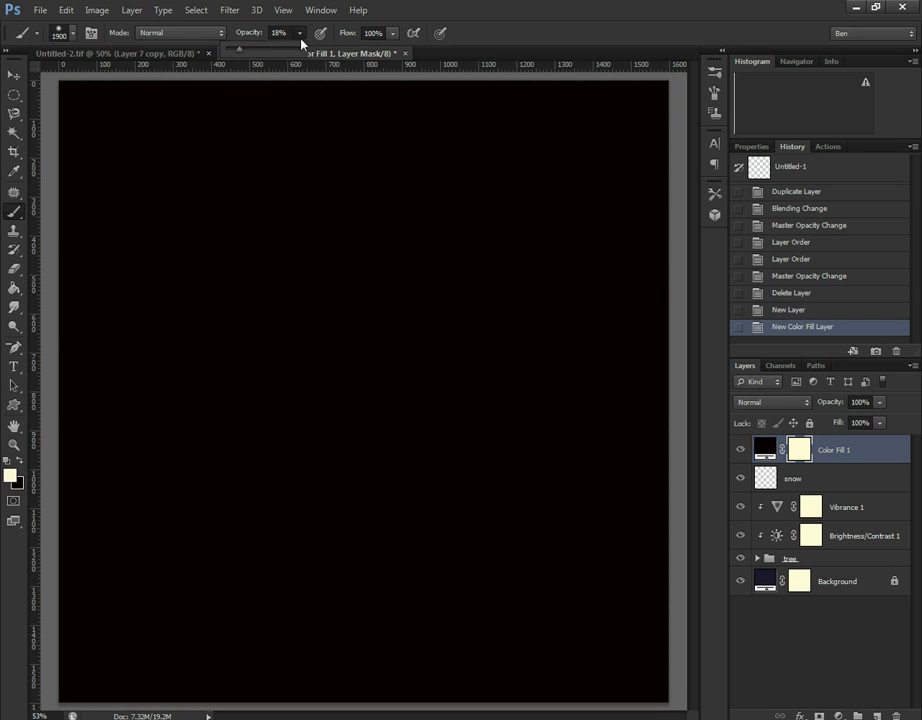
click(346, 57)
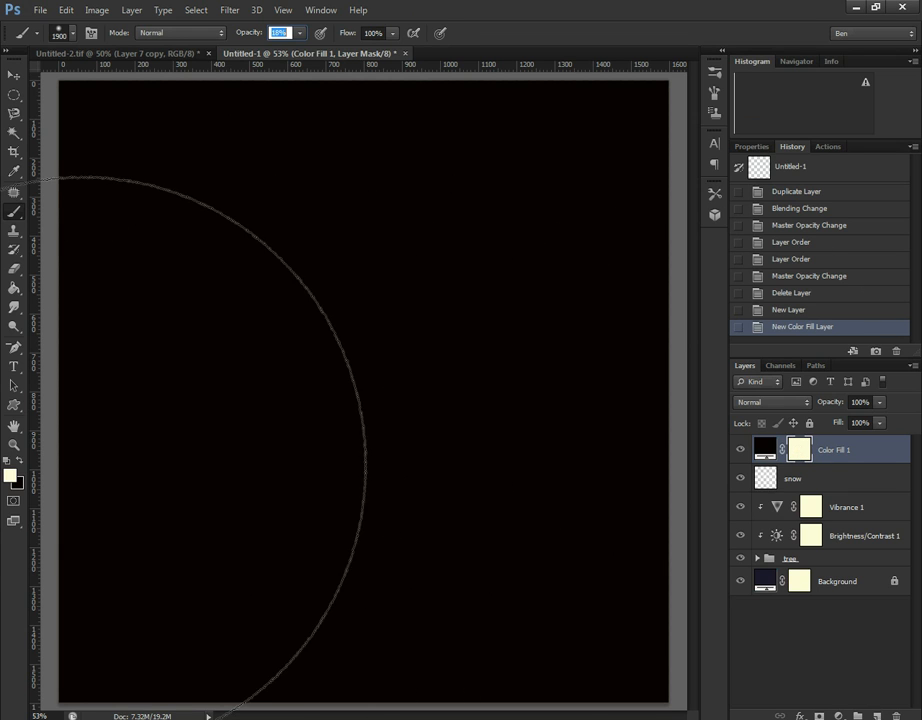
click(18, 461)
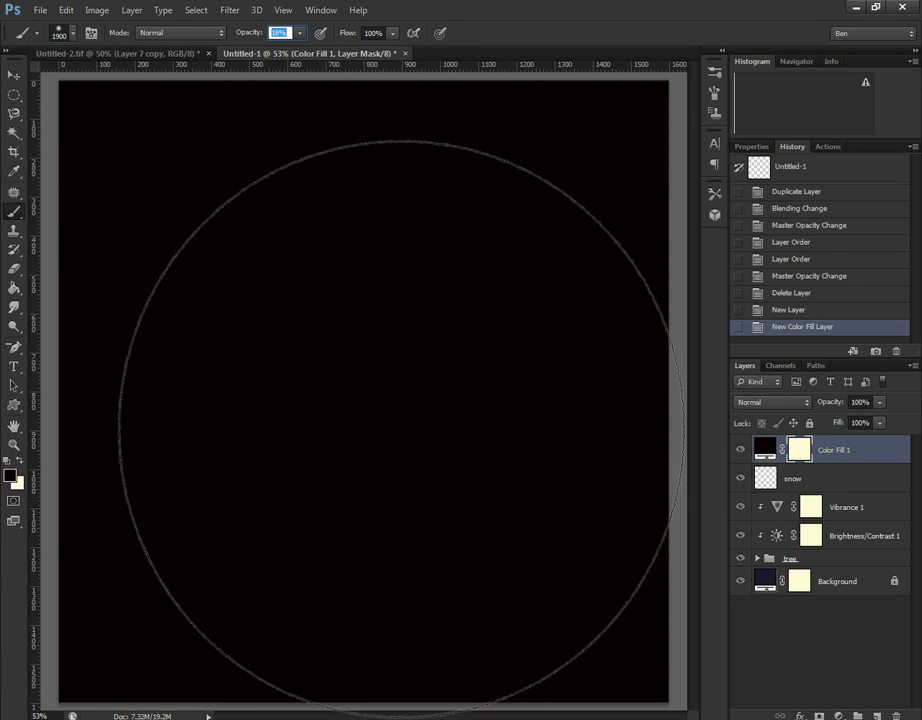
- Set Color Fill 1 to Overlay blending and dab its mask three times with black over the centre of the tree
click(772, 401)
click(819, 201)
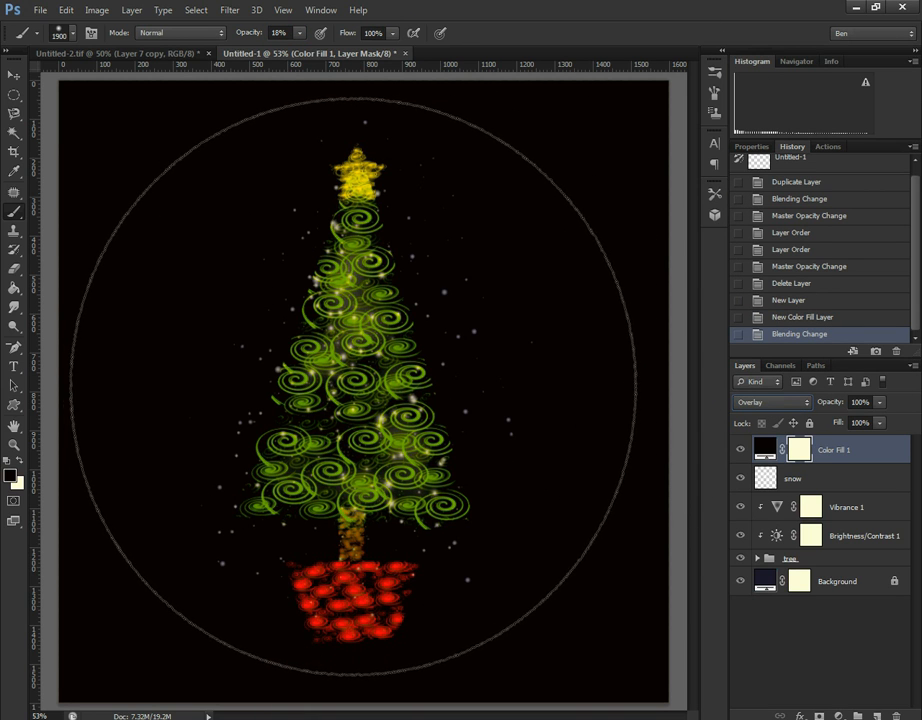
click(358, 389)
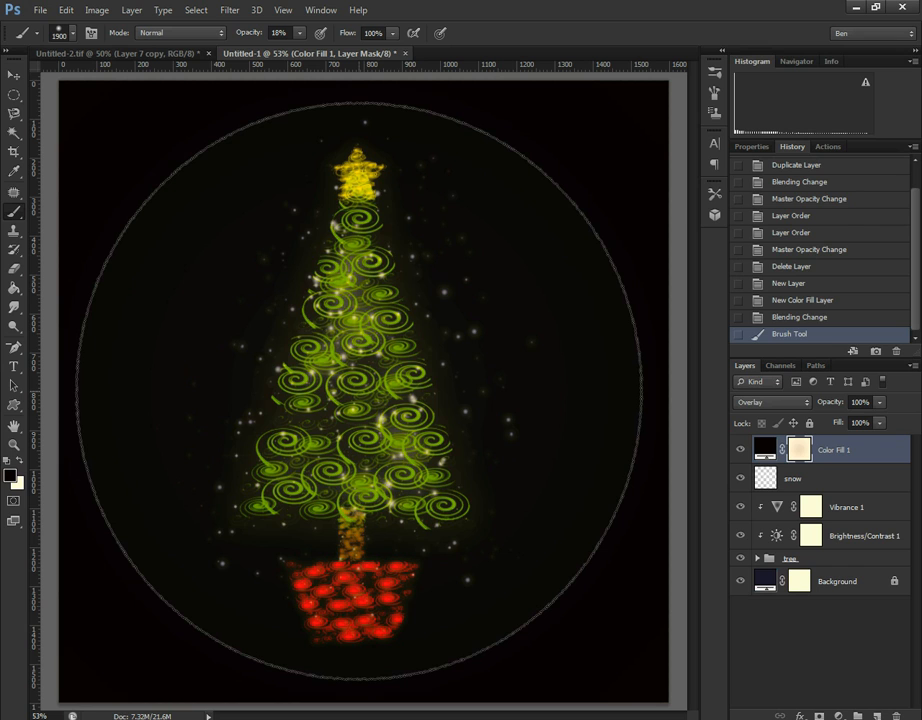
click(358, 389)
click(358, 390)
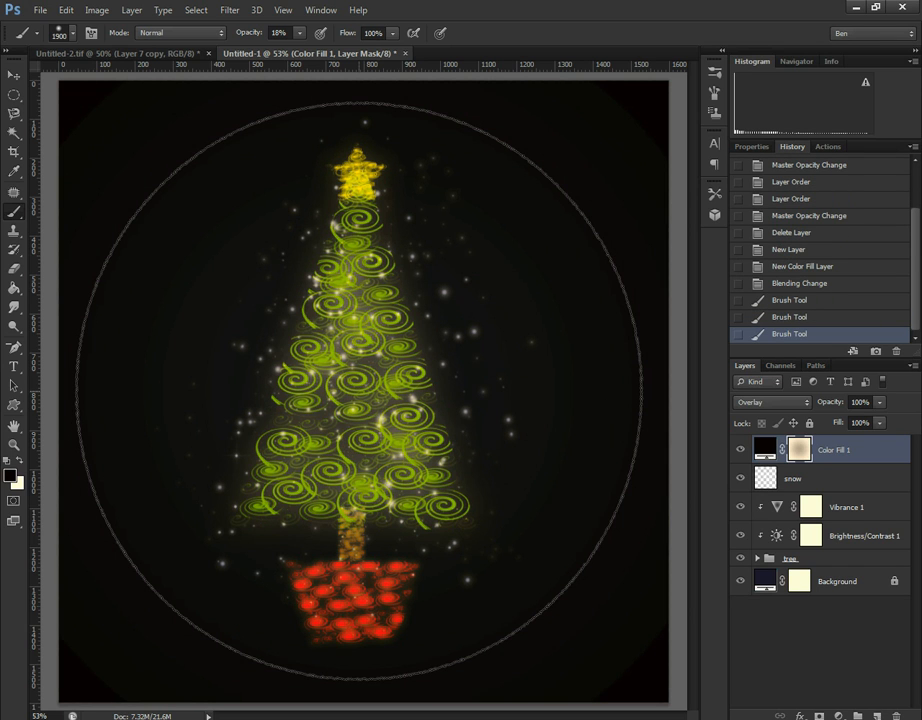
- Keep dabbing black on the Color Fill 1 mask over the tree's centre to brighten the middle and leave dark edges
click(358, 390)
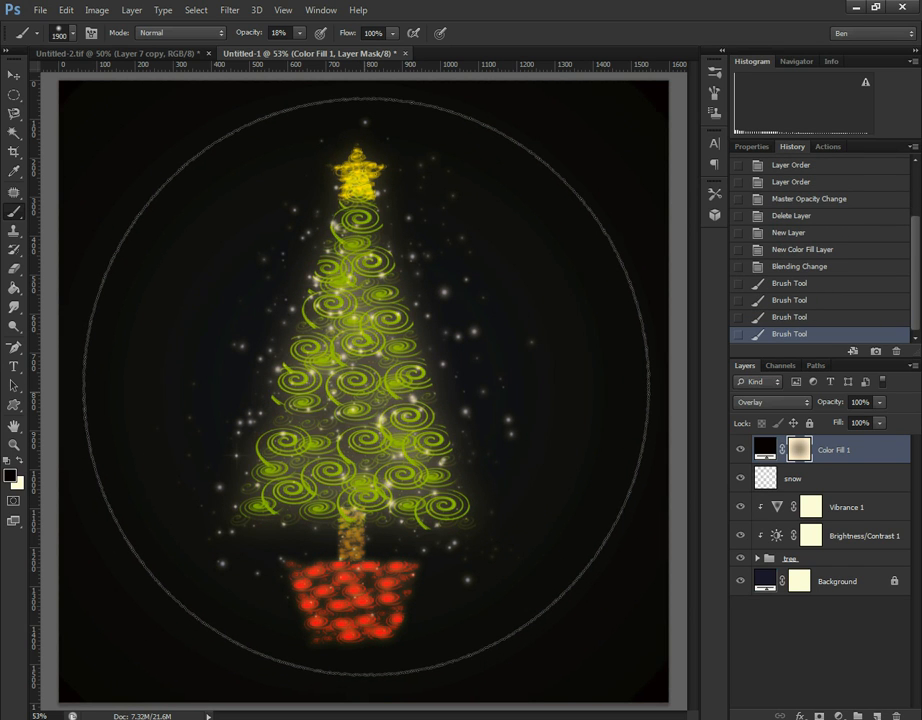
click(356, 390)
click(345, 390)
click(349, 390)
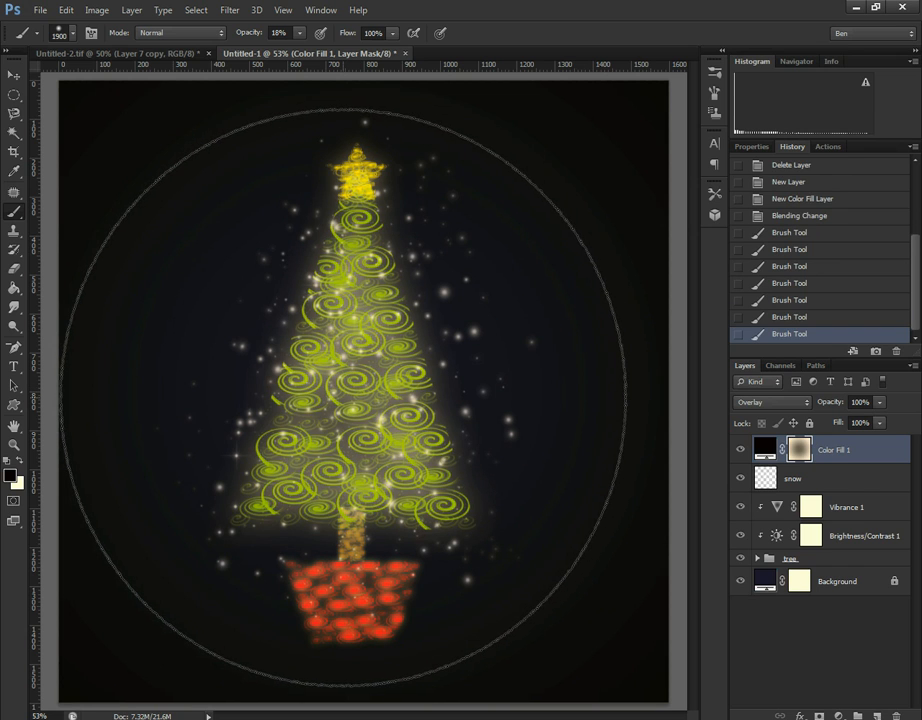
click(353, 390)
click(364, 377)
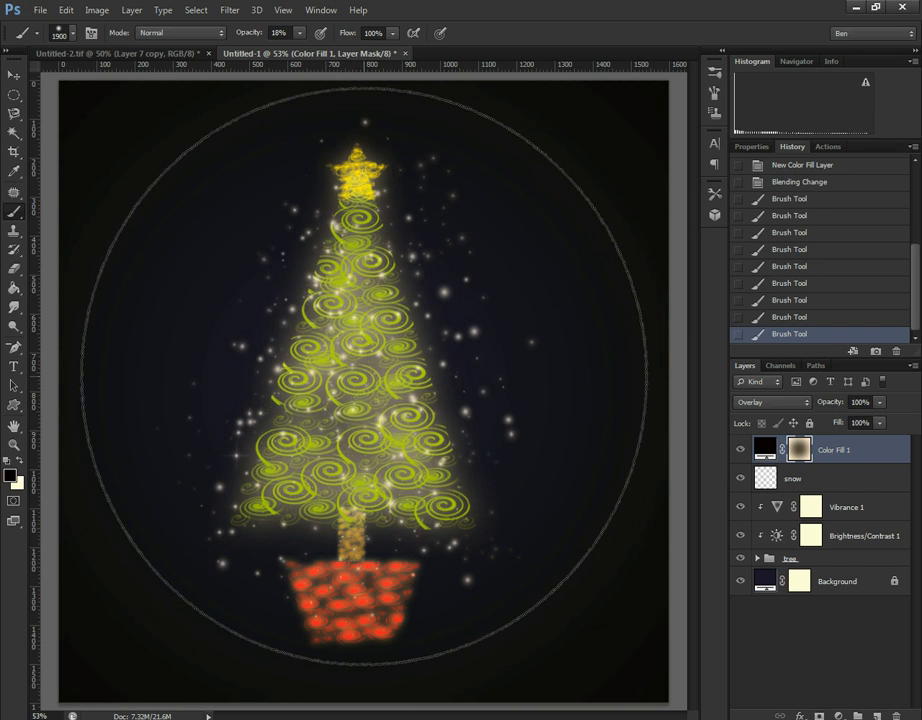
click(278, 427)
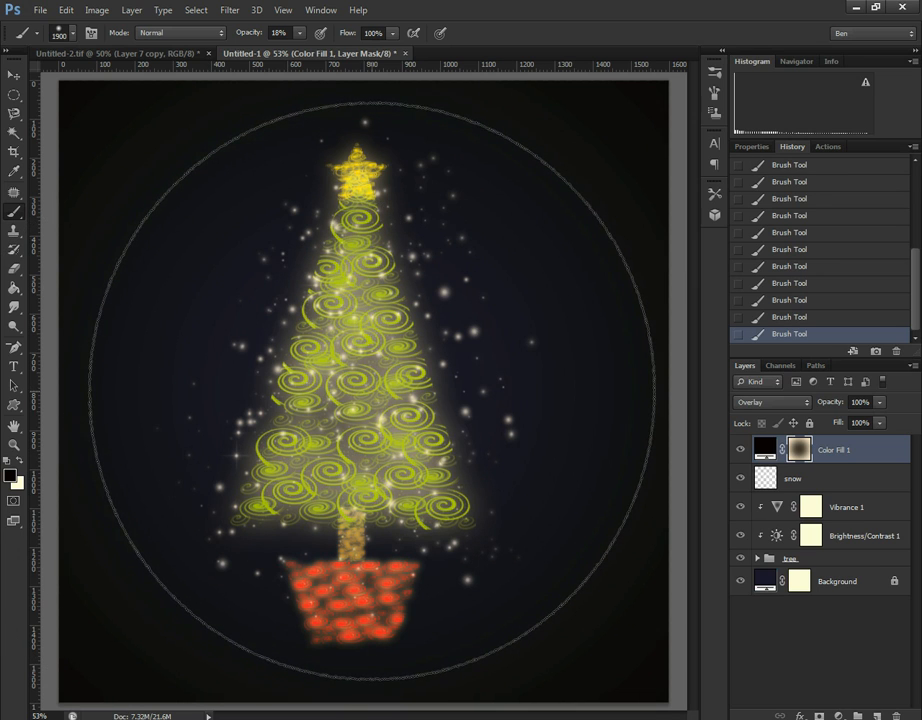
click(372, 400)
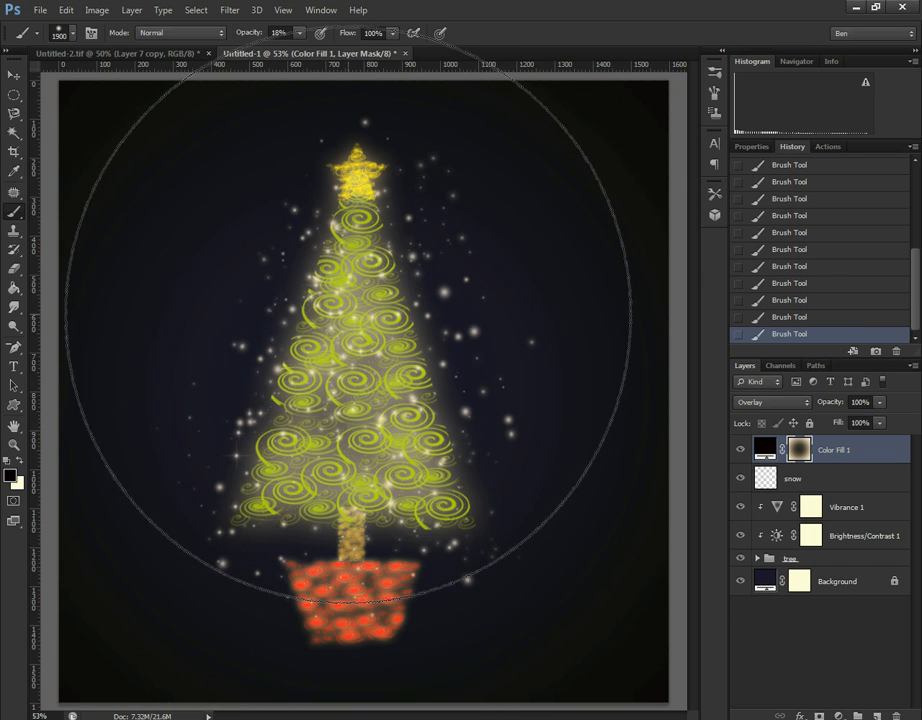
- Duplicate the Color Fill 1 layer, set the copy to Multiply blending and lower its opacity to 75%
drag(830, 452, 876, 716)
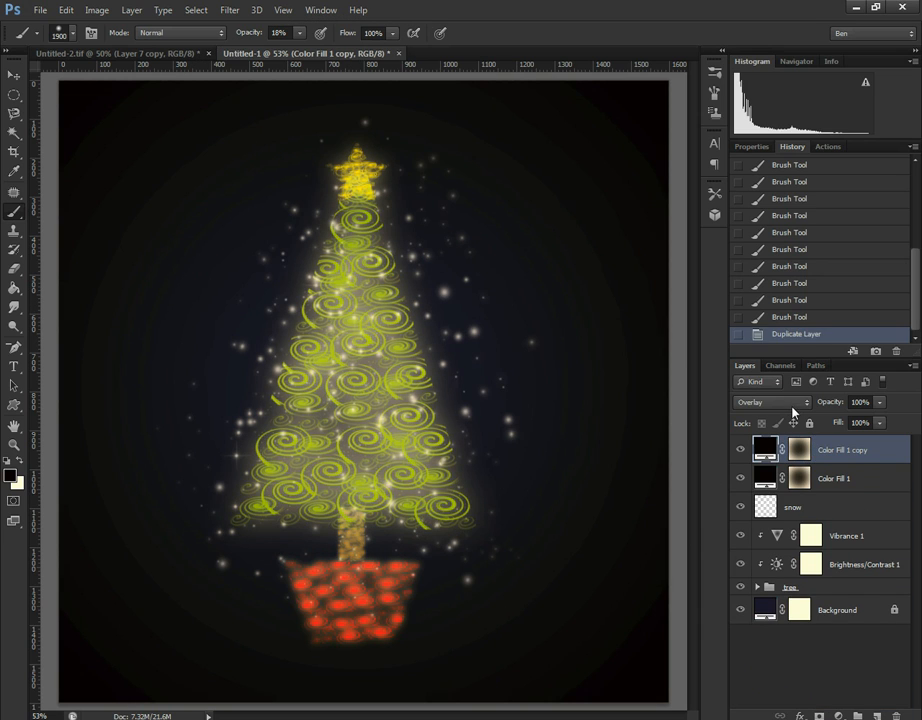
click(790, 403)
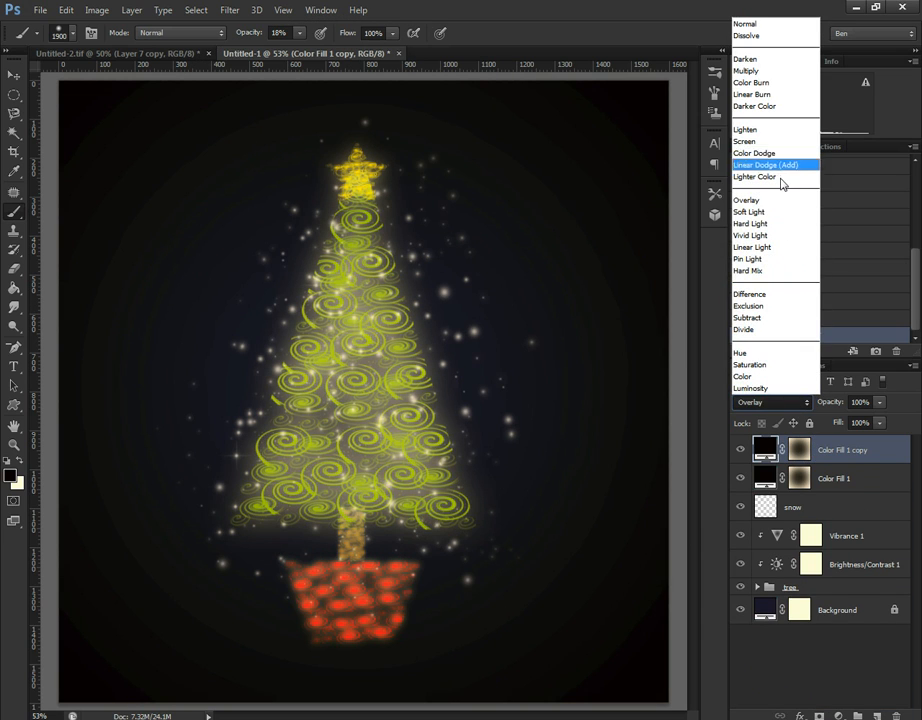
click(767, 72)
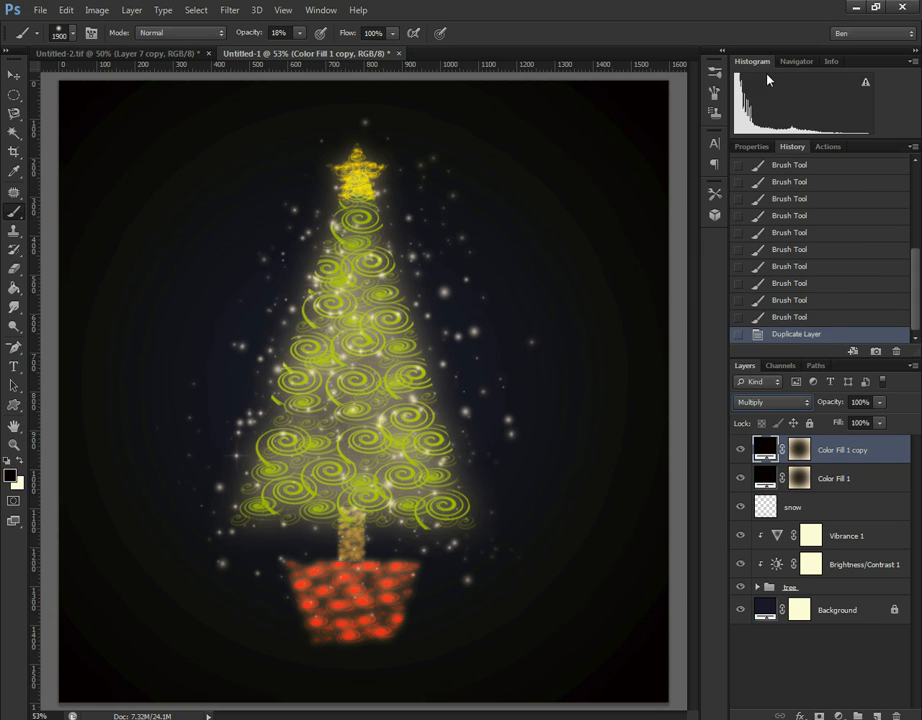
click(880, 403)
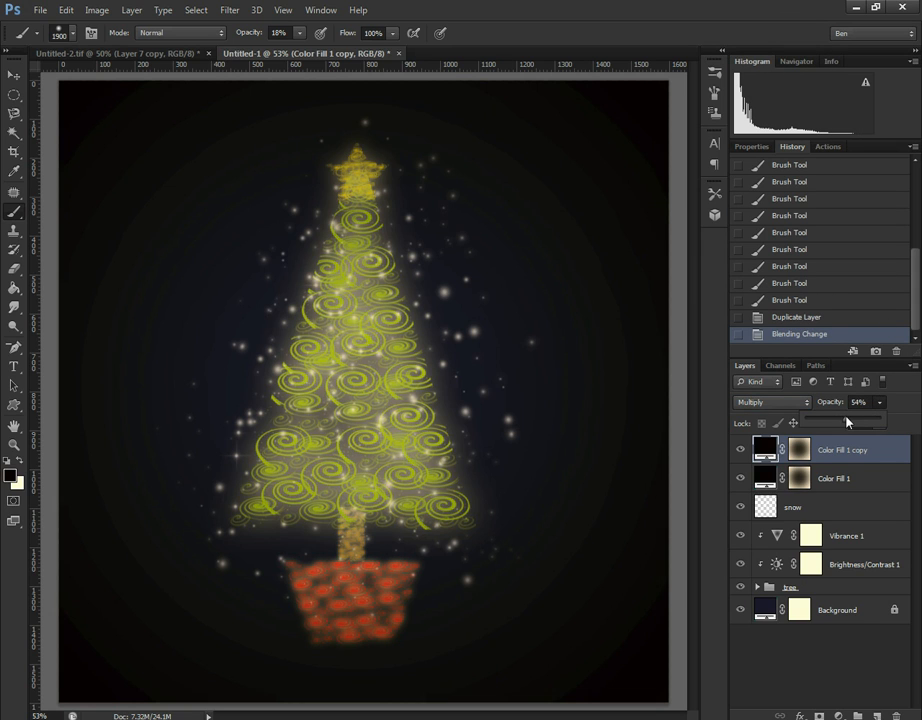
drag(846, 421, 860, 420)
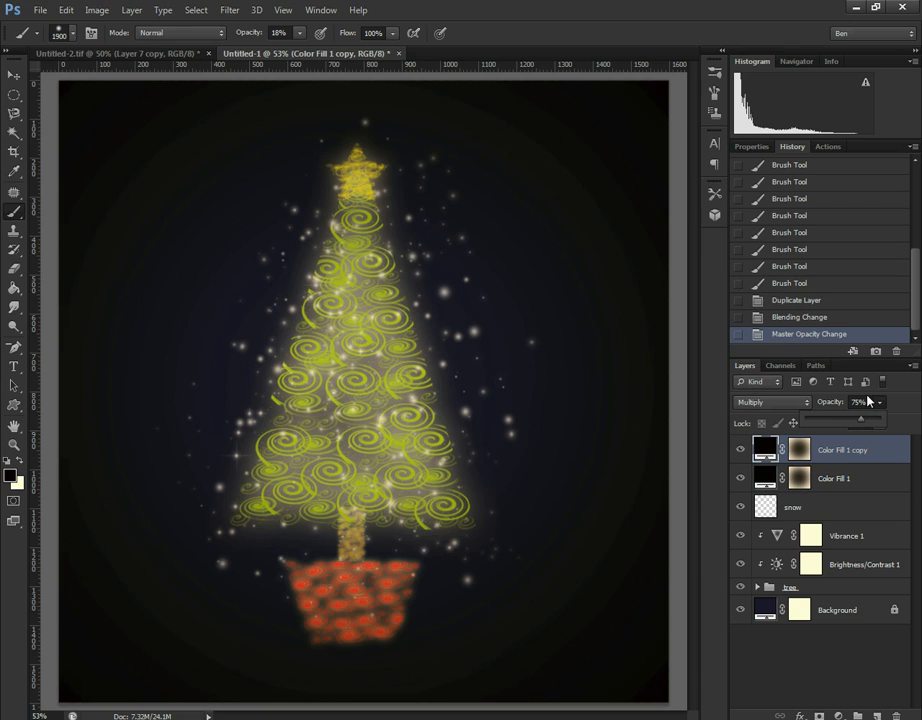
- Set the brightness of Brightness/Contrast 1 to 1 and the saturation of Vibrance 1 to +8
click(843, 535)
click(810, 564)
click(745, 147)
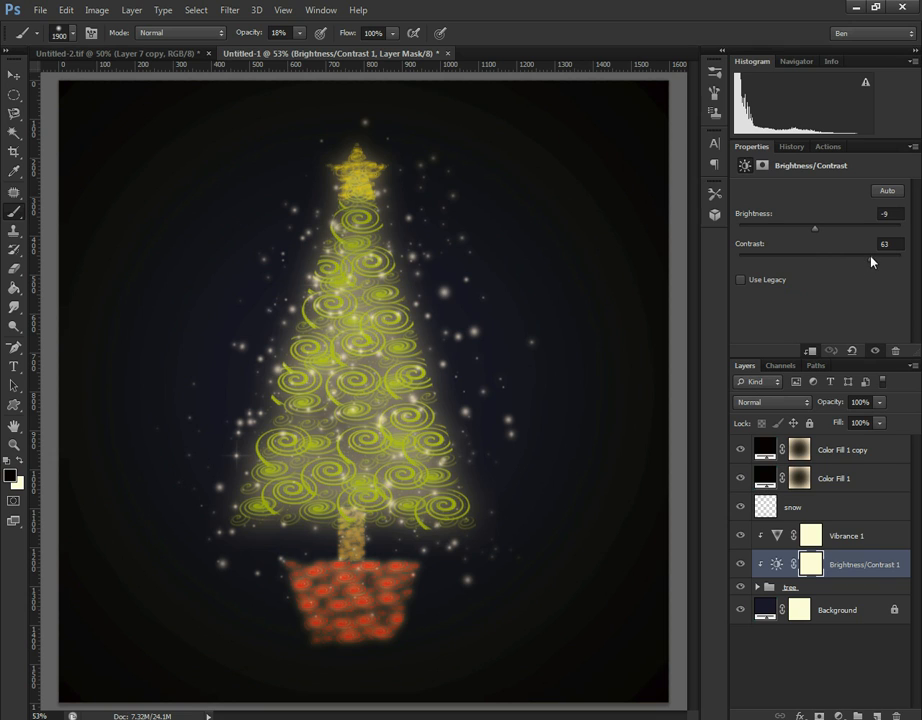
mouse_move(871, 261)
mouse_down()
mouse_move(882, 258)
mouse_move(853, 260)
mouse_up()
drag(802, 232, 823, 230)
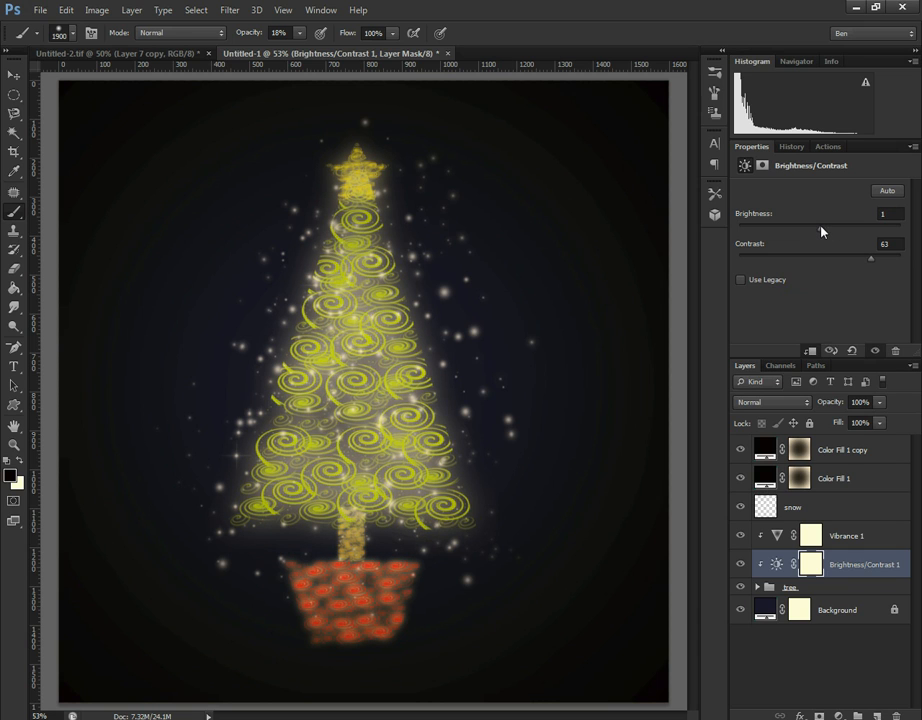
click(848, 535)
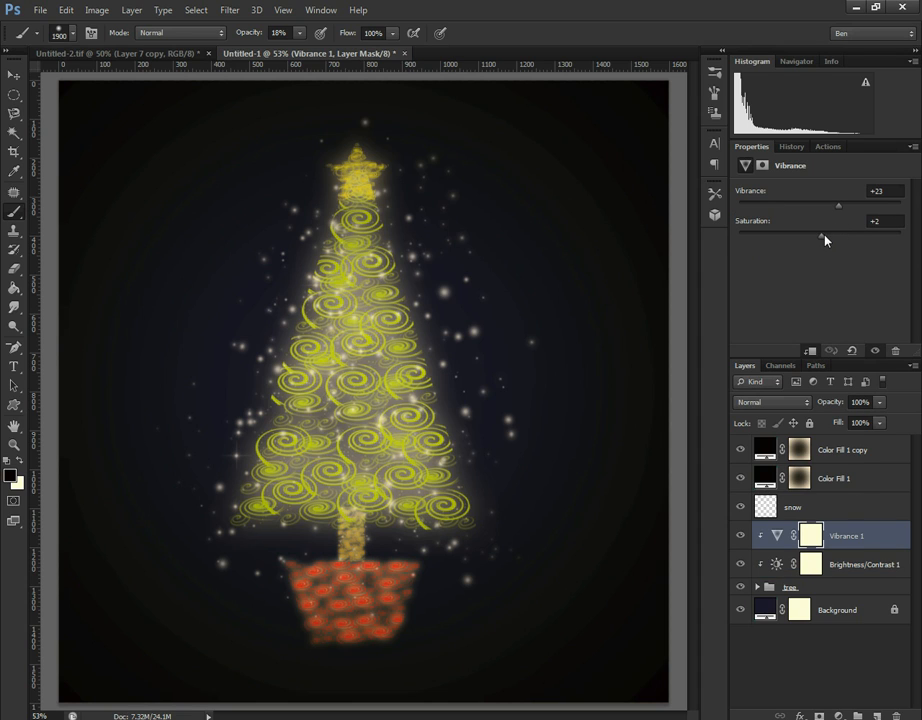
drag(829, 240, 826, 241)
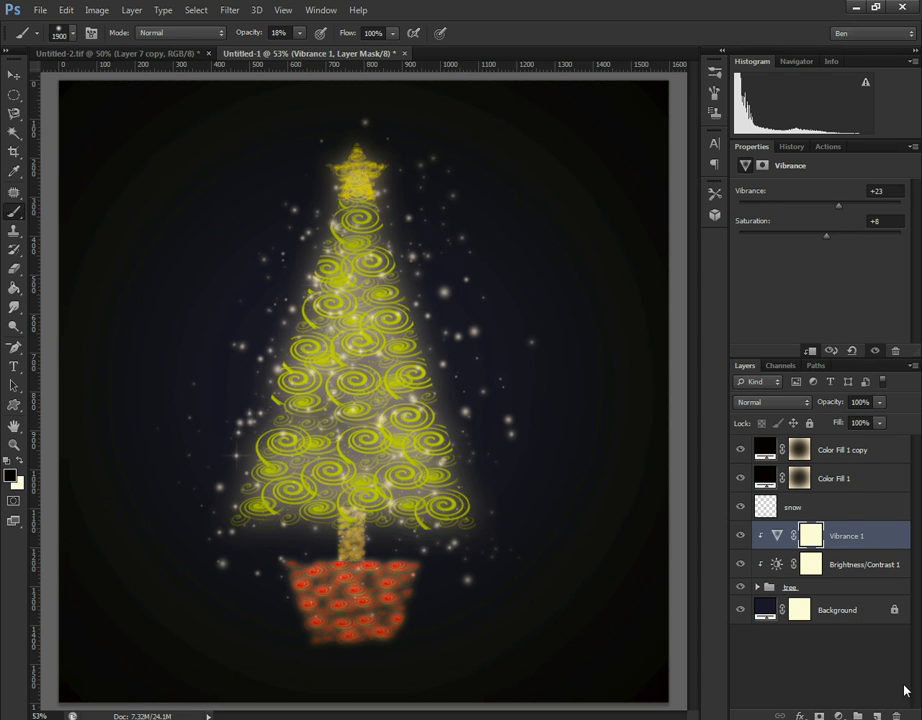
- Scale up the snow layer, both adjustment layers and the tree group together about their centre, and select Color Fill 1
click(825, 504)
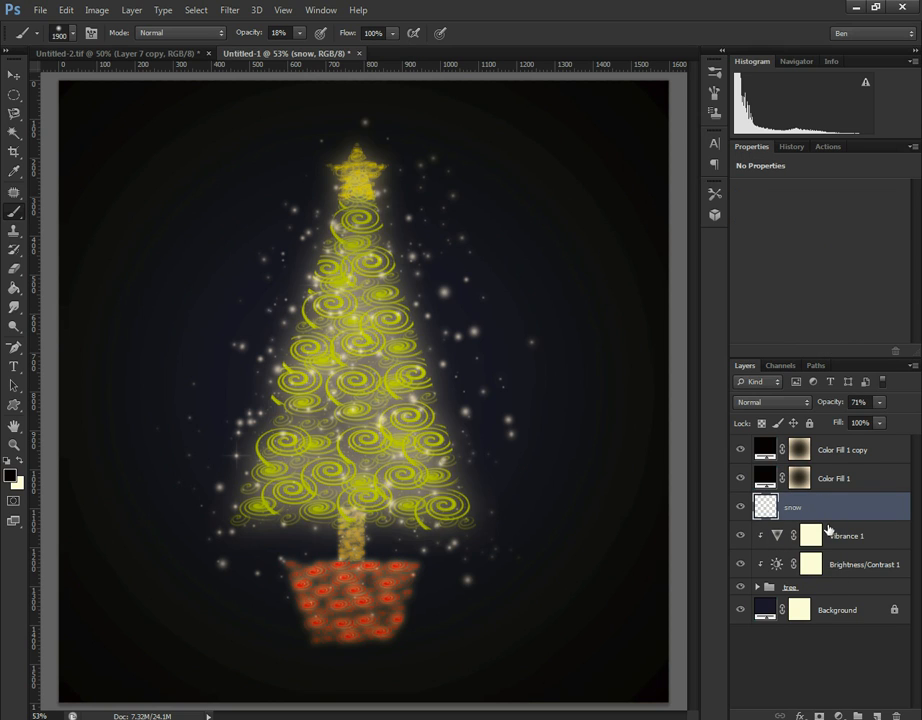
shift+click(819, 591)
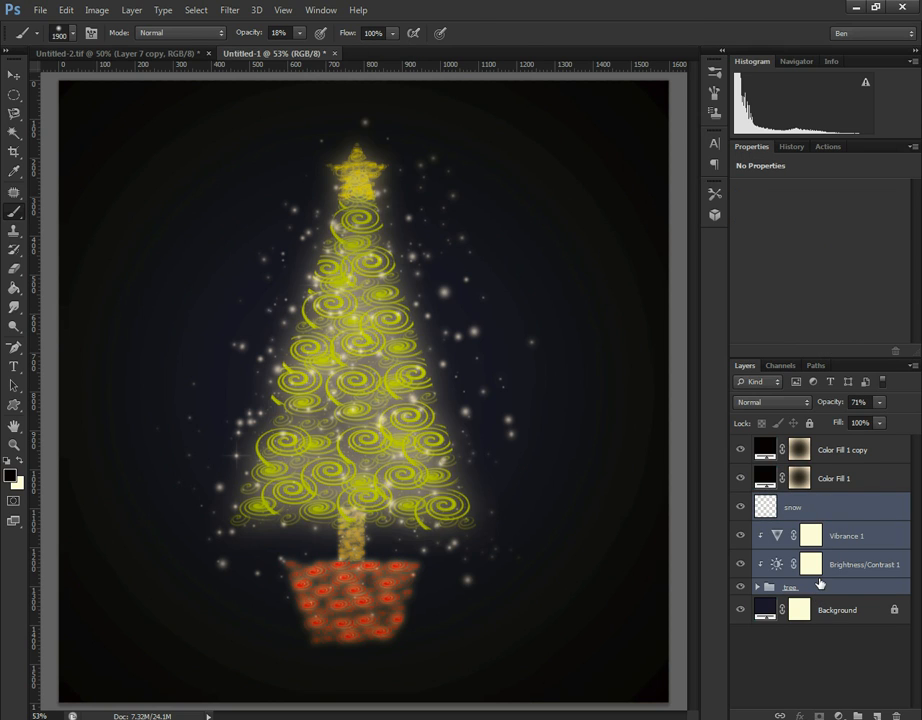
key(ctrl+t)
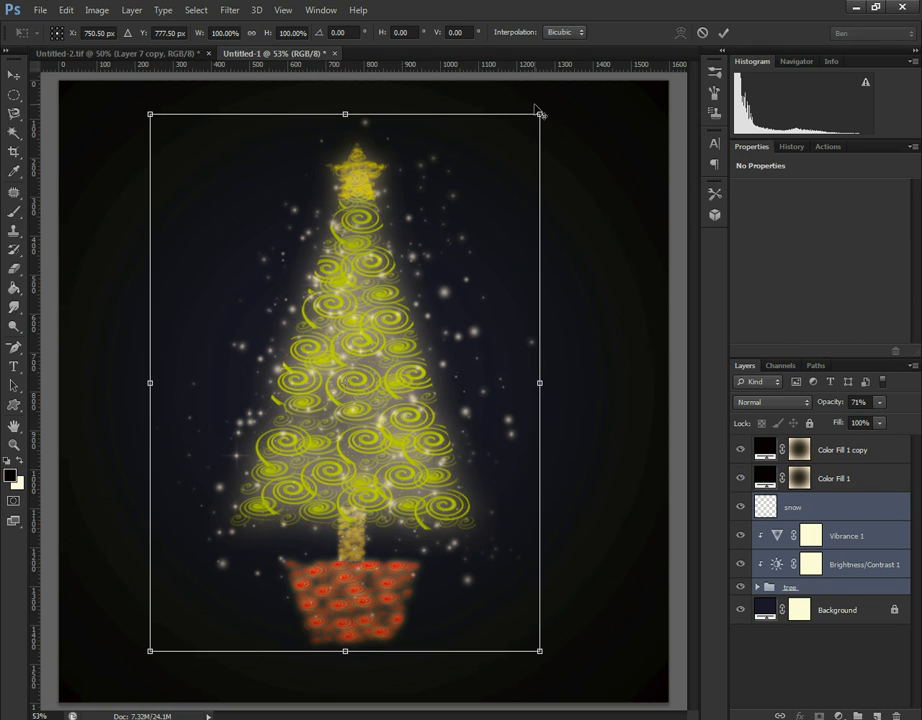
drag(541, 112, 585, 101)
key(Return)
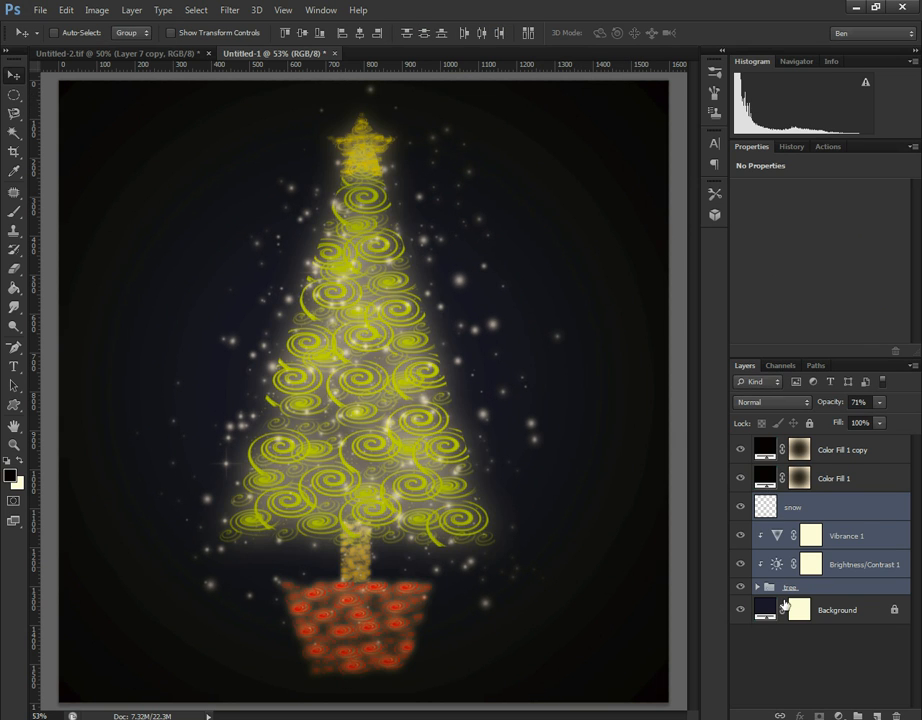
click(868, 478)
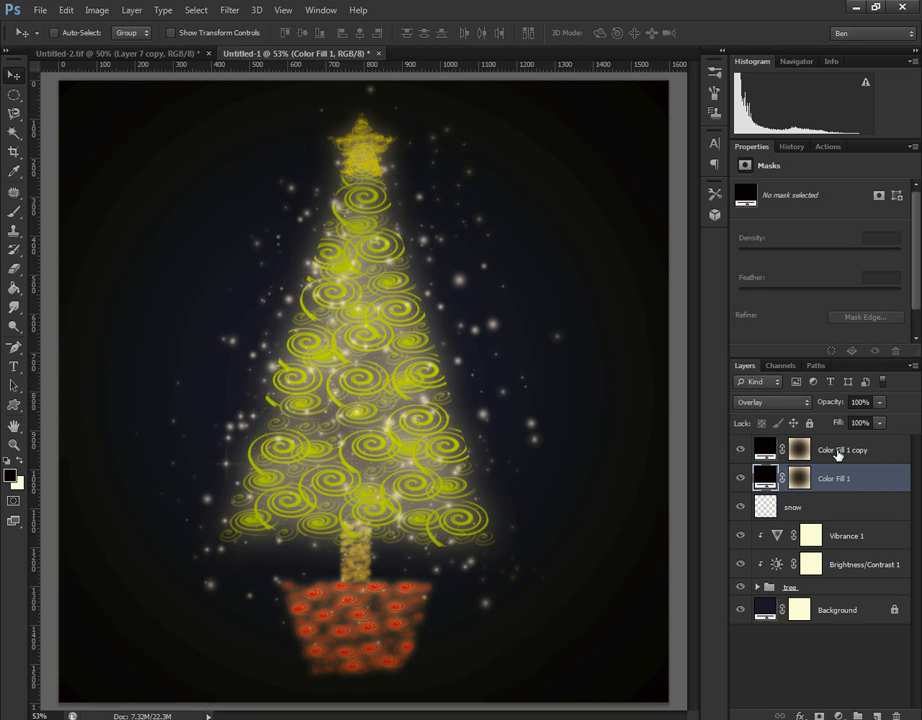
- Review the finished tree and layer stack in Untitled-2.tif for comparison and return to Untitled-1
click(103, 53)
scroll(799, 668, down, 2)
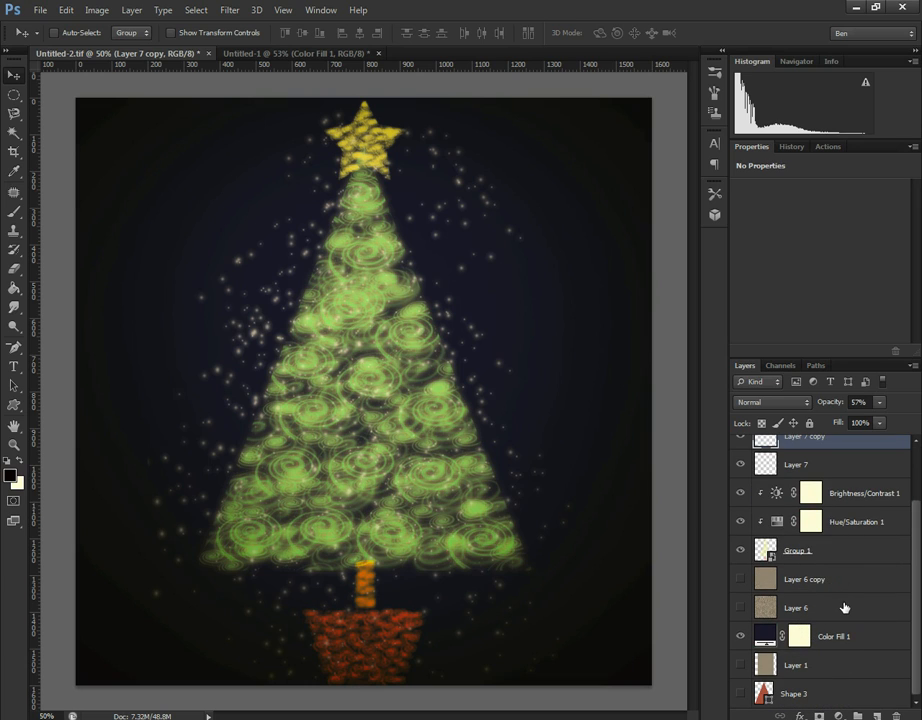
scroll(841, 666, up, 1)
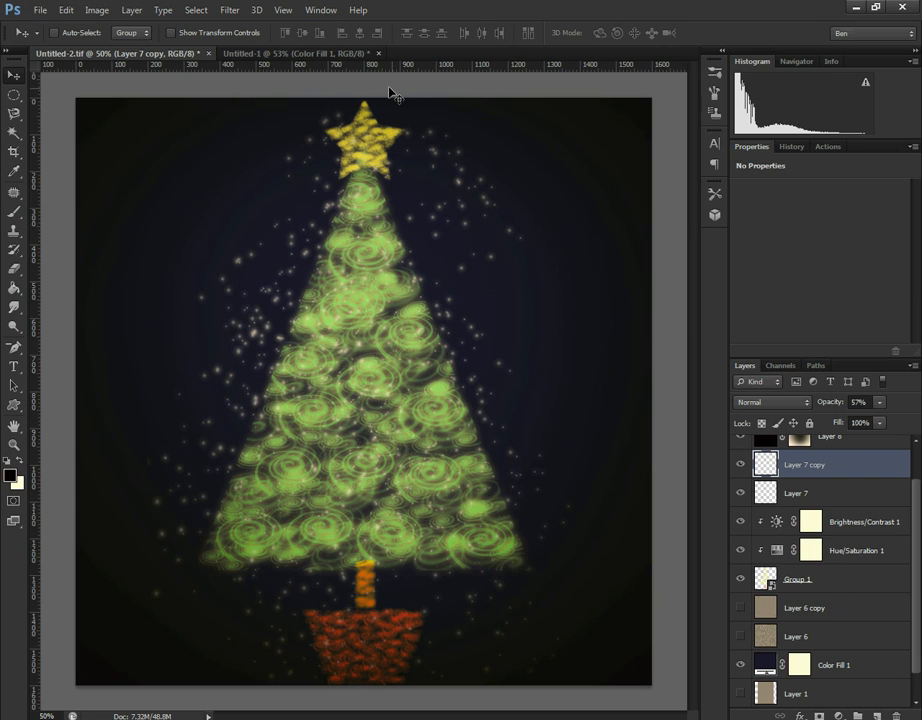
click(326, 58)
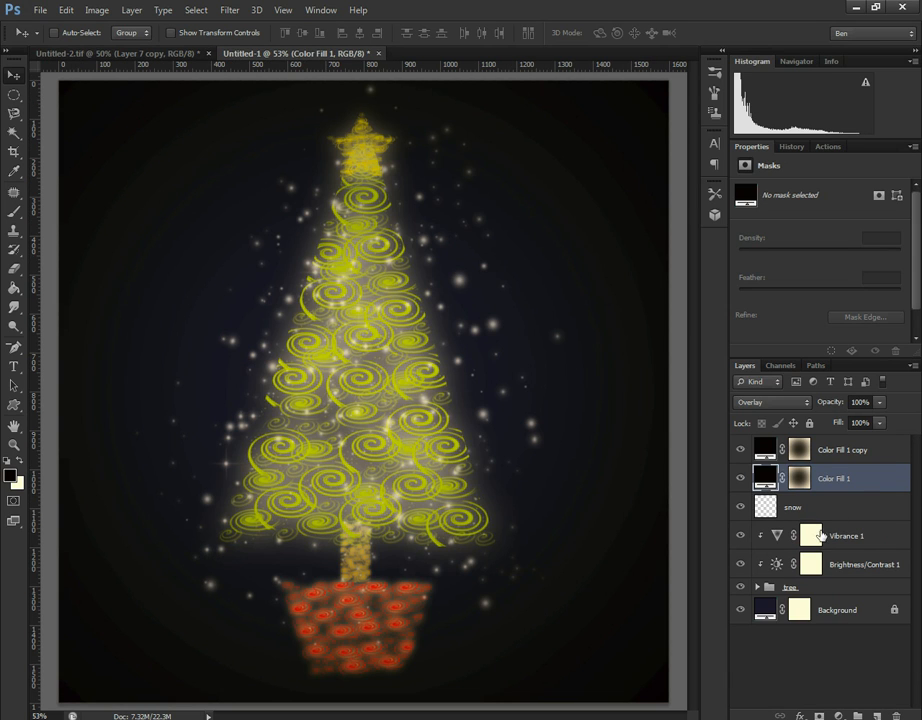
- Look through the layers inside the tree group, collapse it, and view the whole image on screen with the panels hidden
click(755, 593)
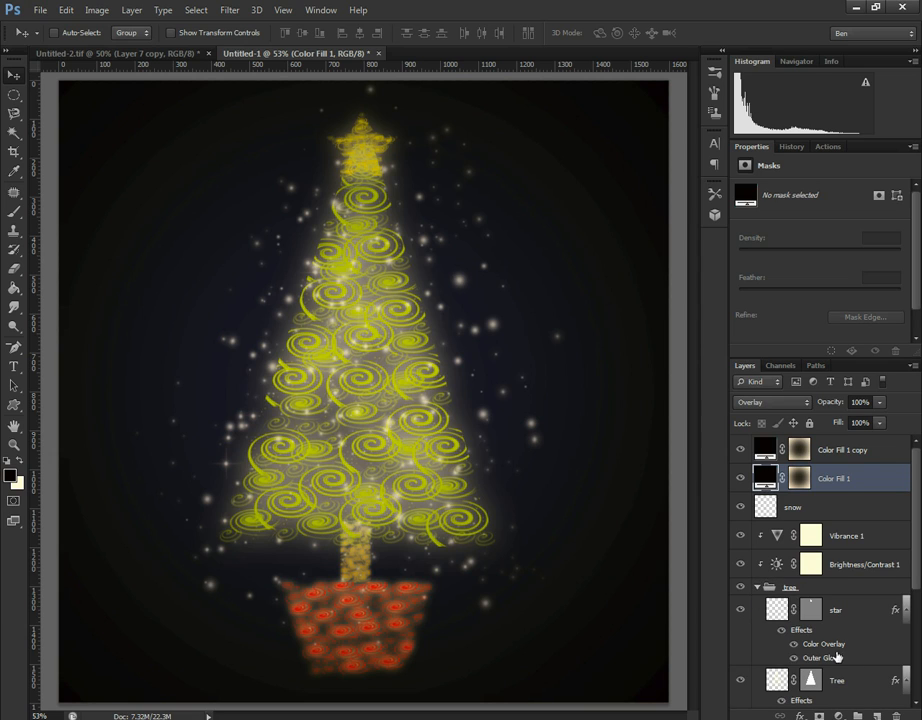
scroll(815, 590, down, 1)
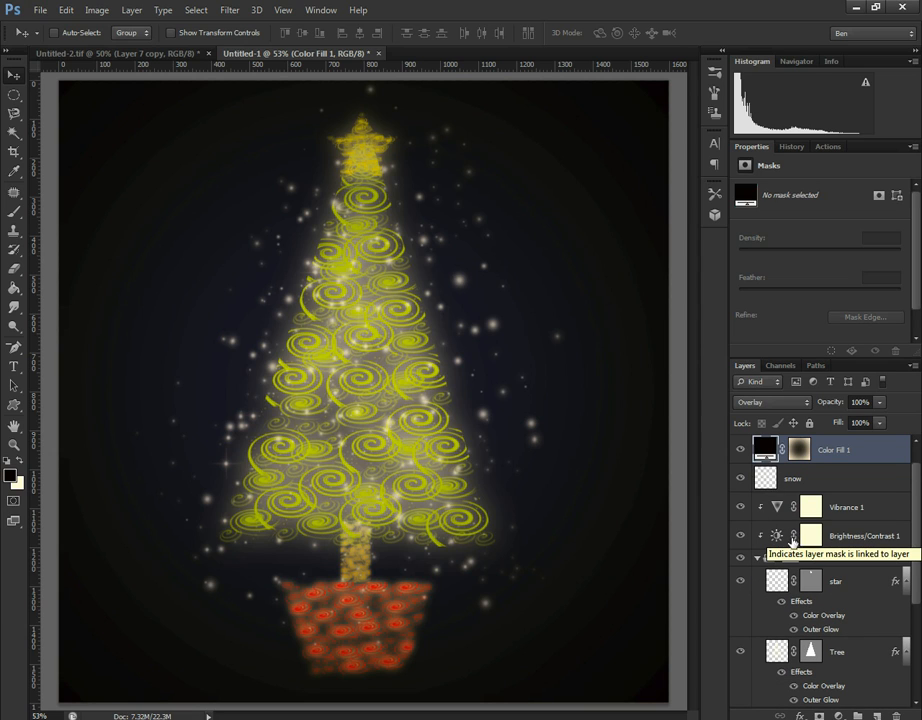
key(ctrl+j)
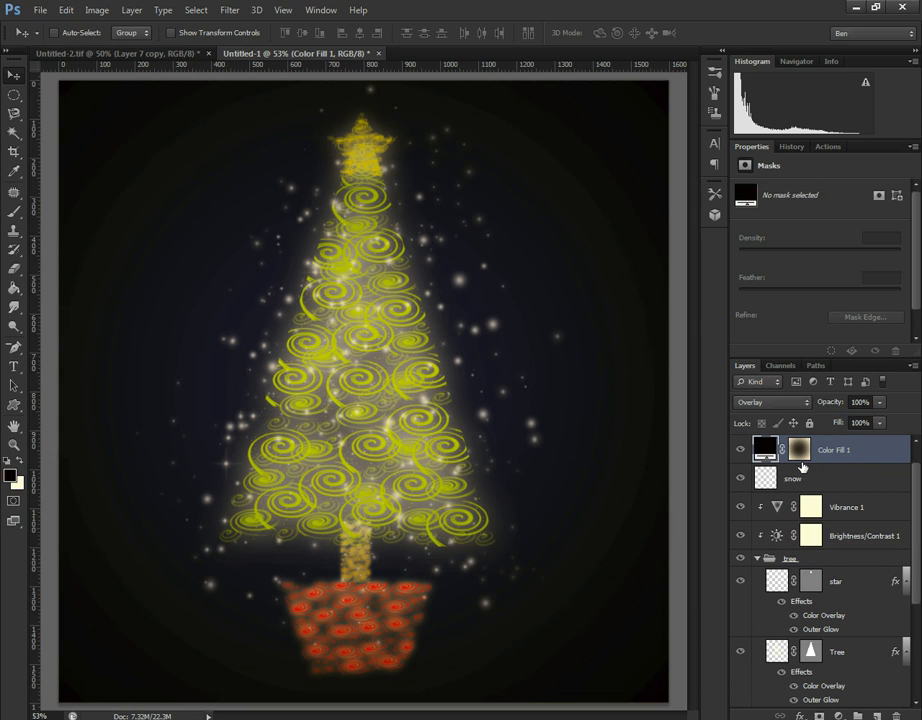
click(901, 490)
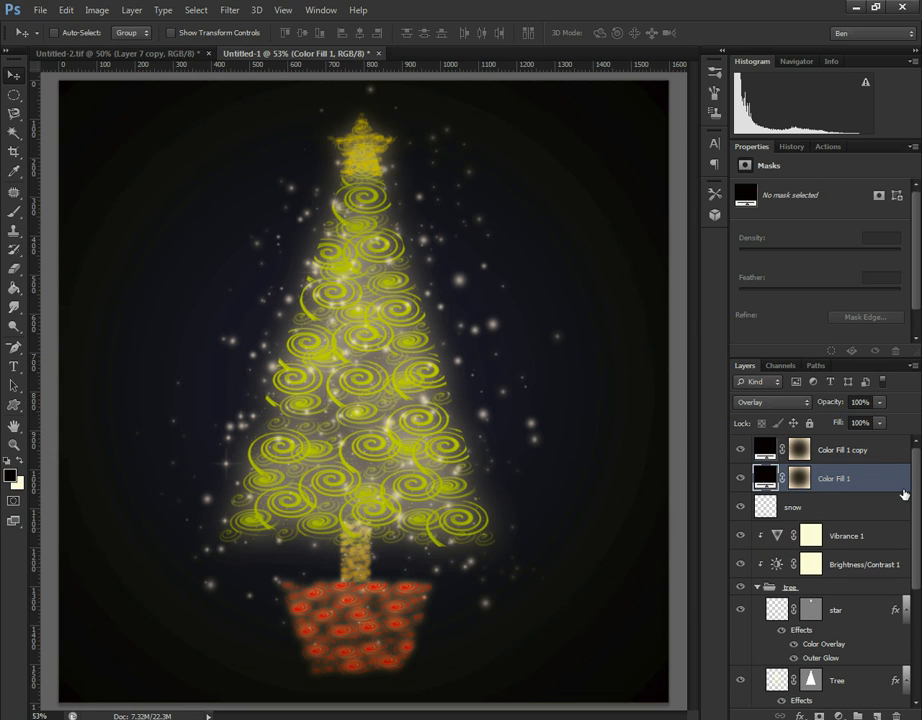
click(757, 588)
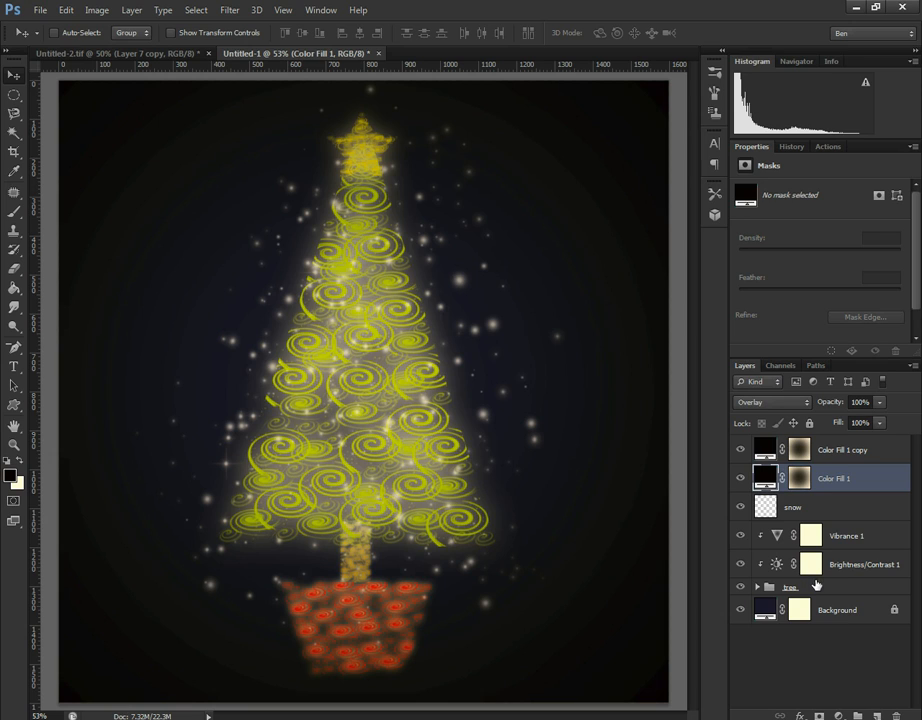
key(Tab)
key(ctrl+0)
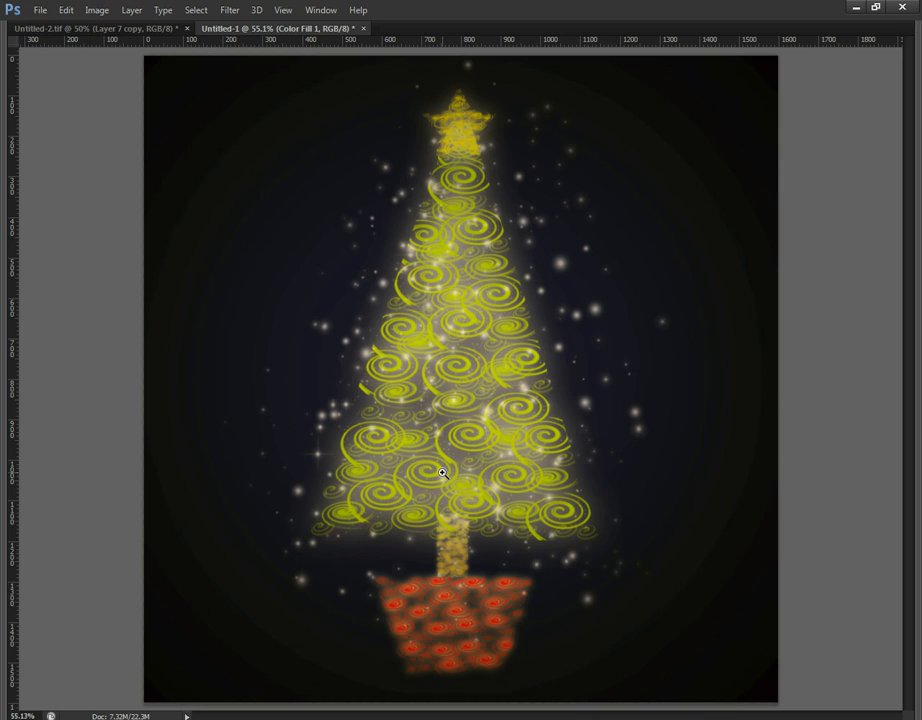